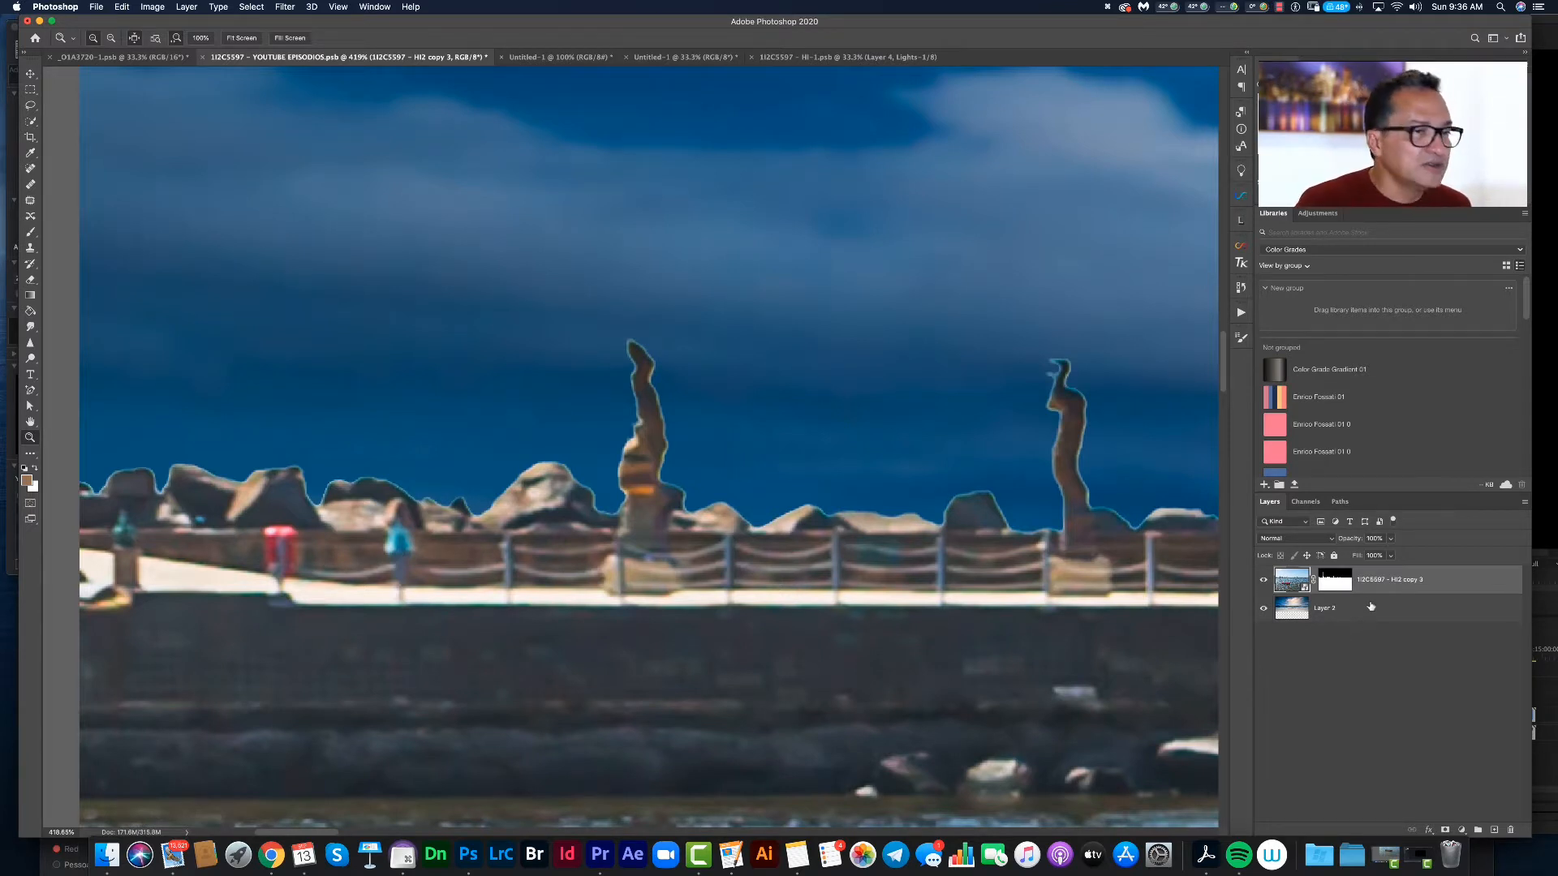
- Disable the top photo layer's mask and inspect the statues and lighthouse edges against the original sky
left_click(1338, 579, "shift")
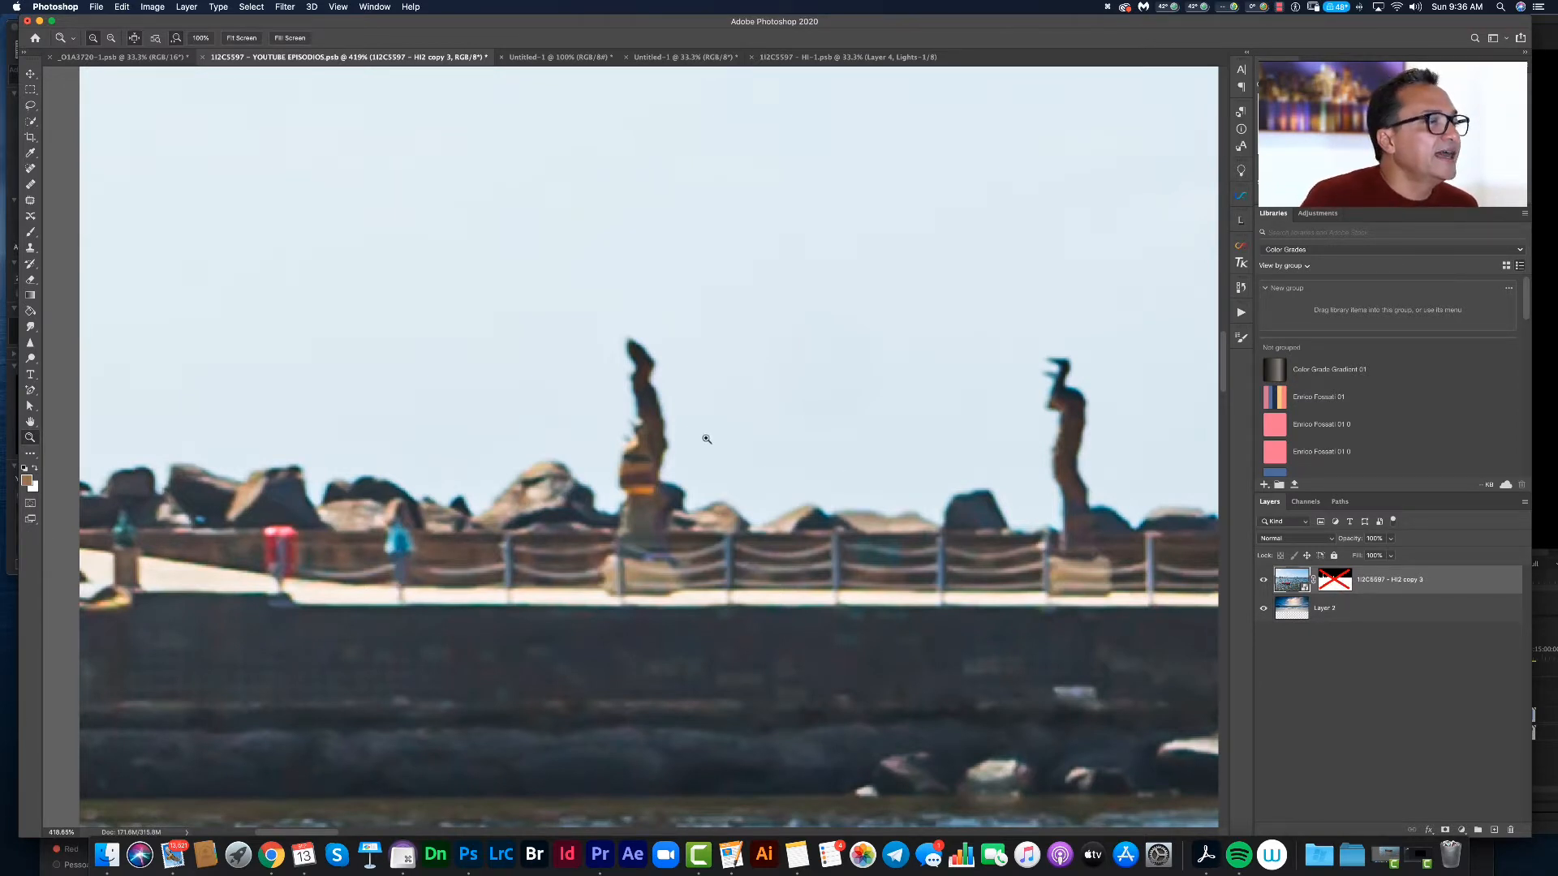
left_click_drag(677, 438, 736, 447)
scroll(736, 447, "right", 10)
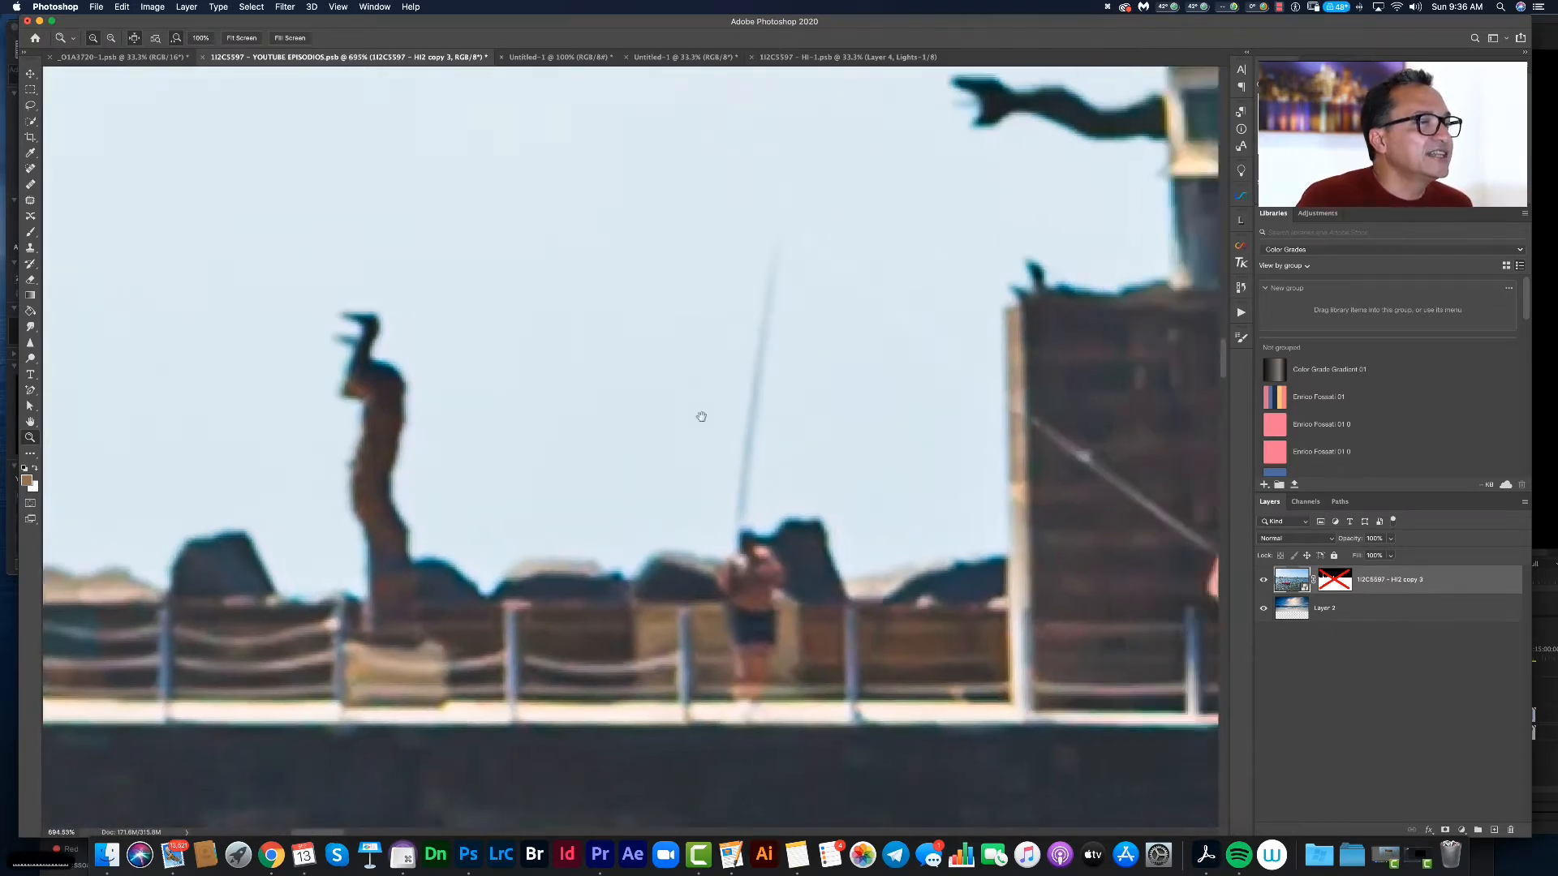
scroll(767, 405, "up", 10)
scroll(767, 405, "right", 10)
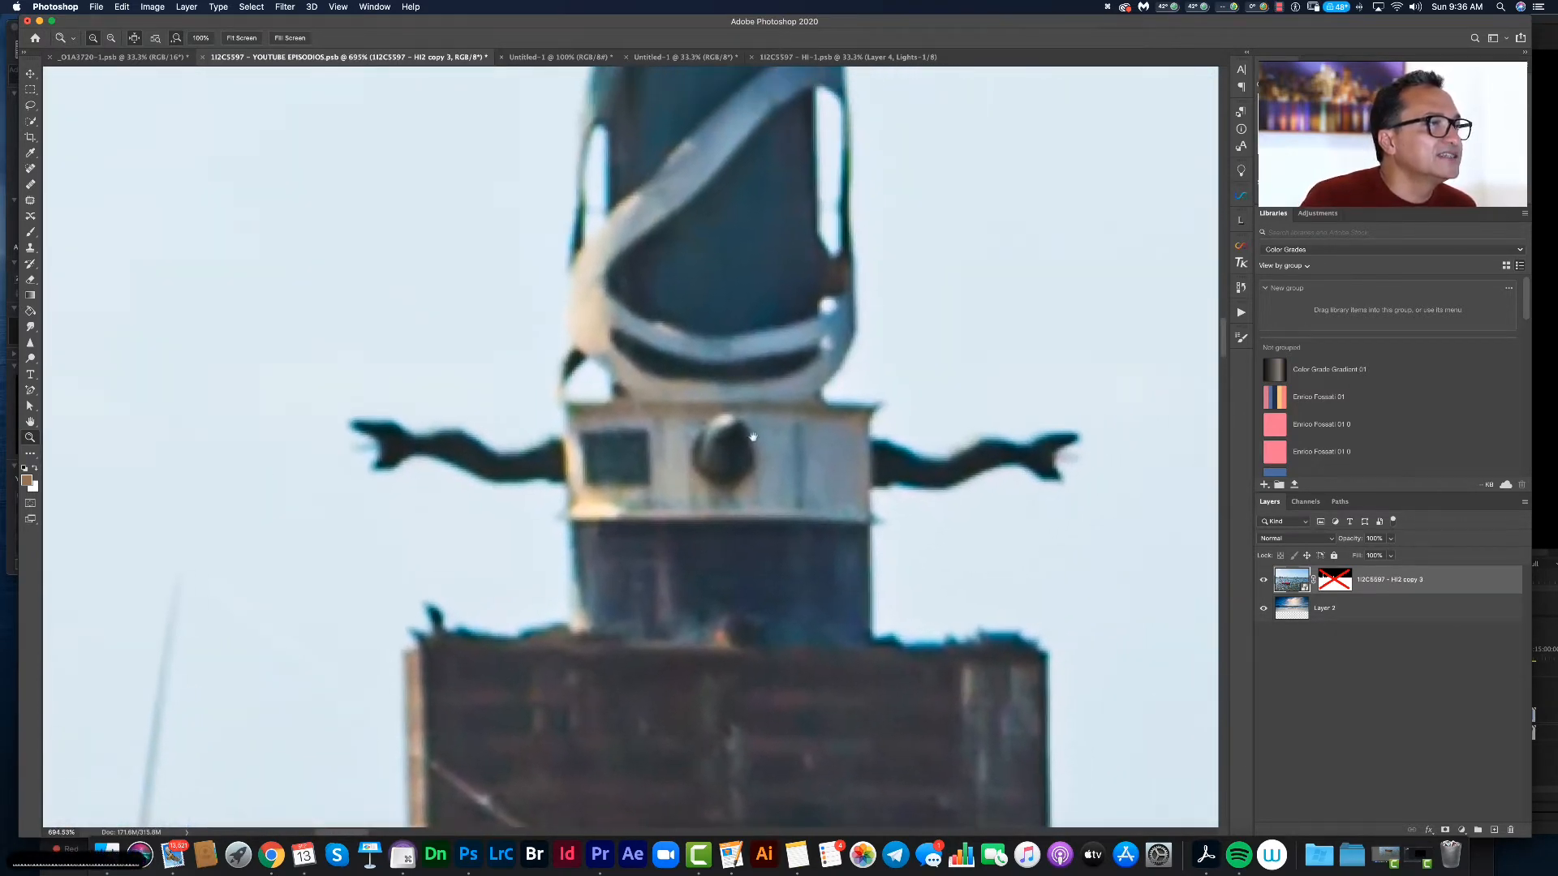
scroll(911, 487, "right", 5)
scroll(911, 487, "up", 2)
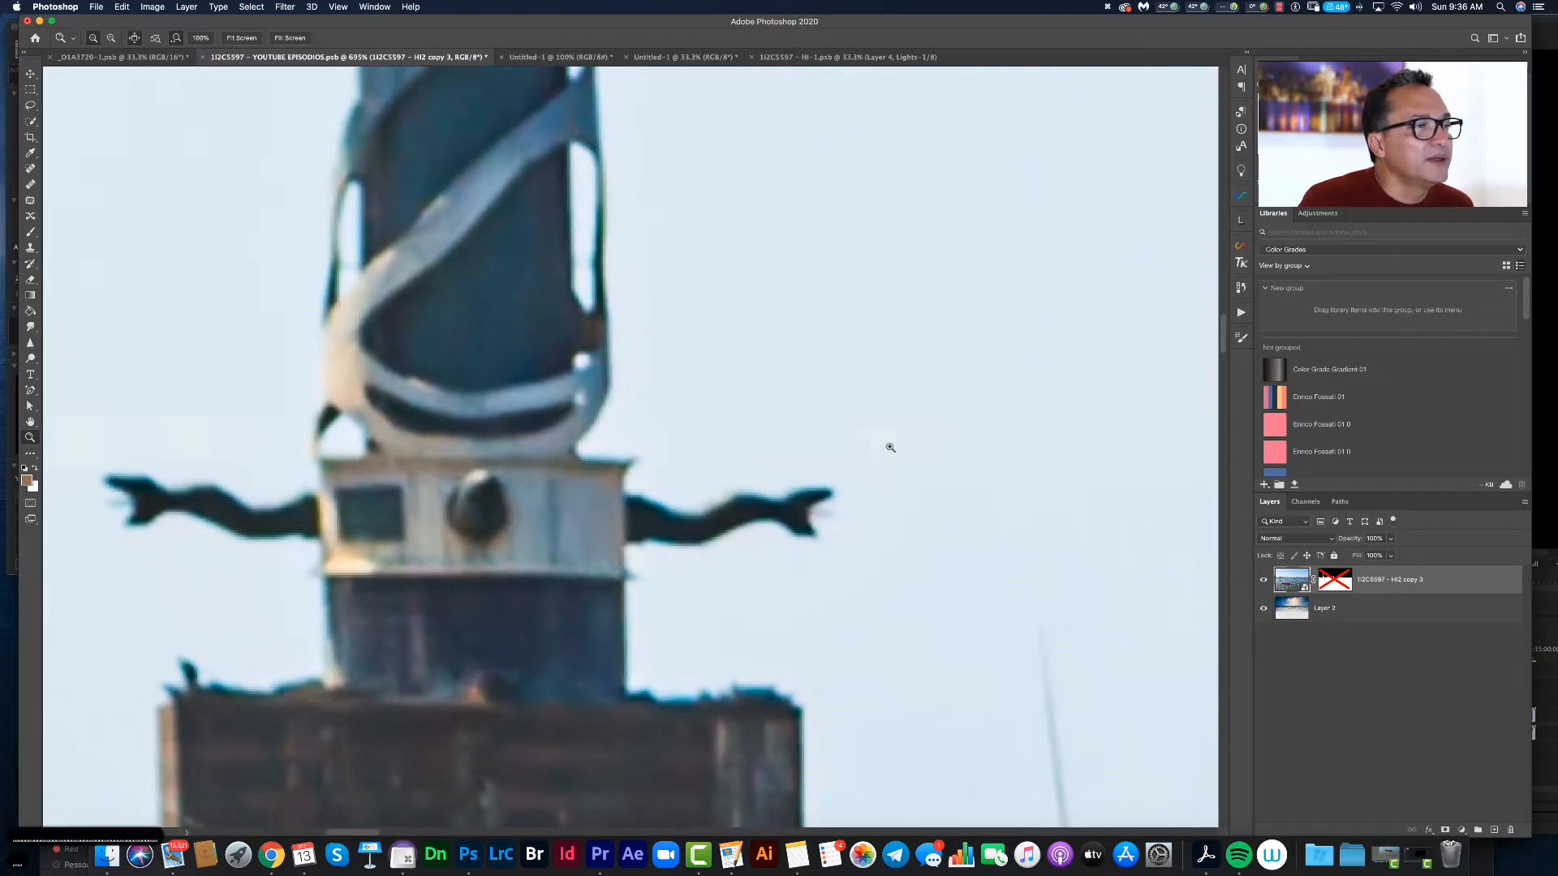
left_click_drag(874, 517, 870, 520)
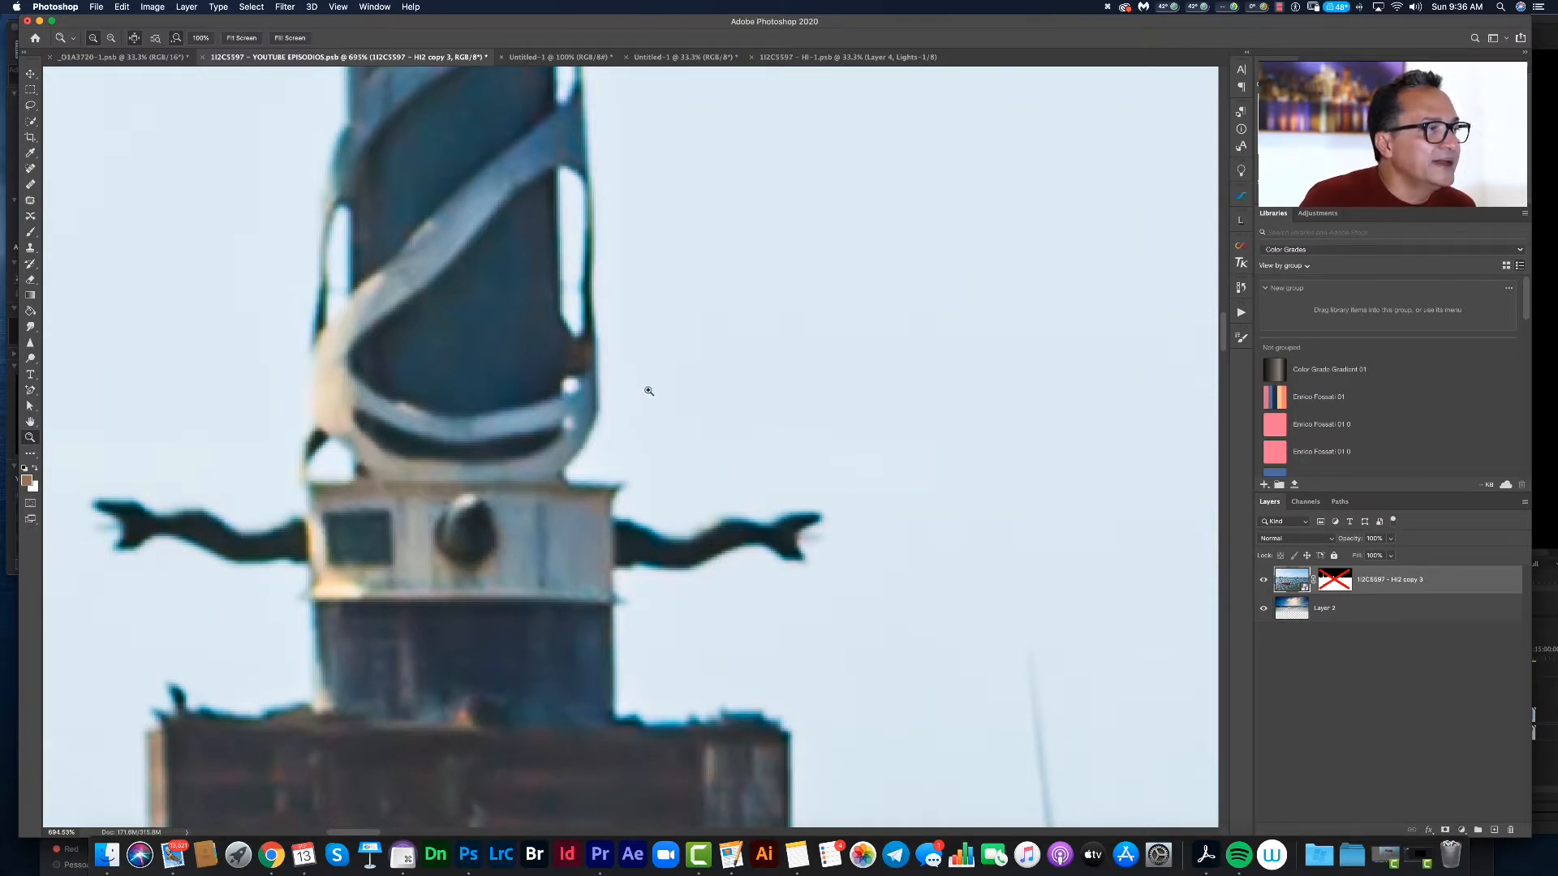
left_click_drag(691, 433, 835, 469)
- Re-enable the top layer's mask and examine the edges of the lighthouse, rocks and statue against the replacement sky
left_click(1334, 579, "shift")
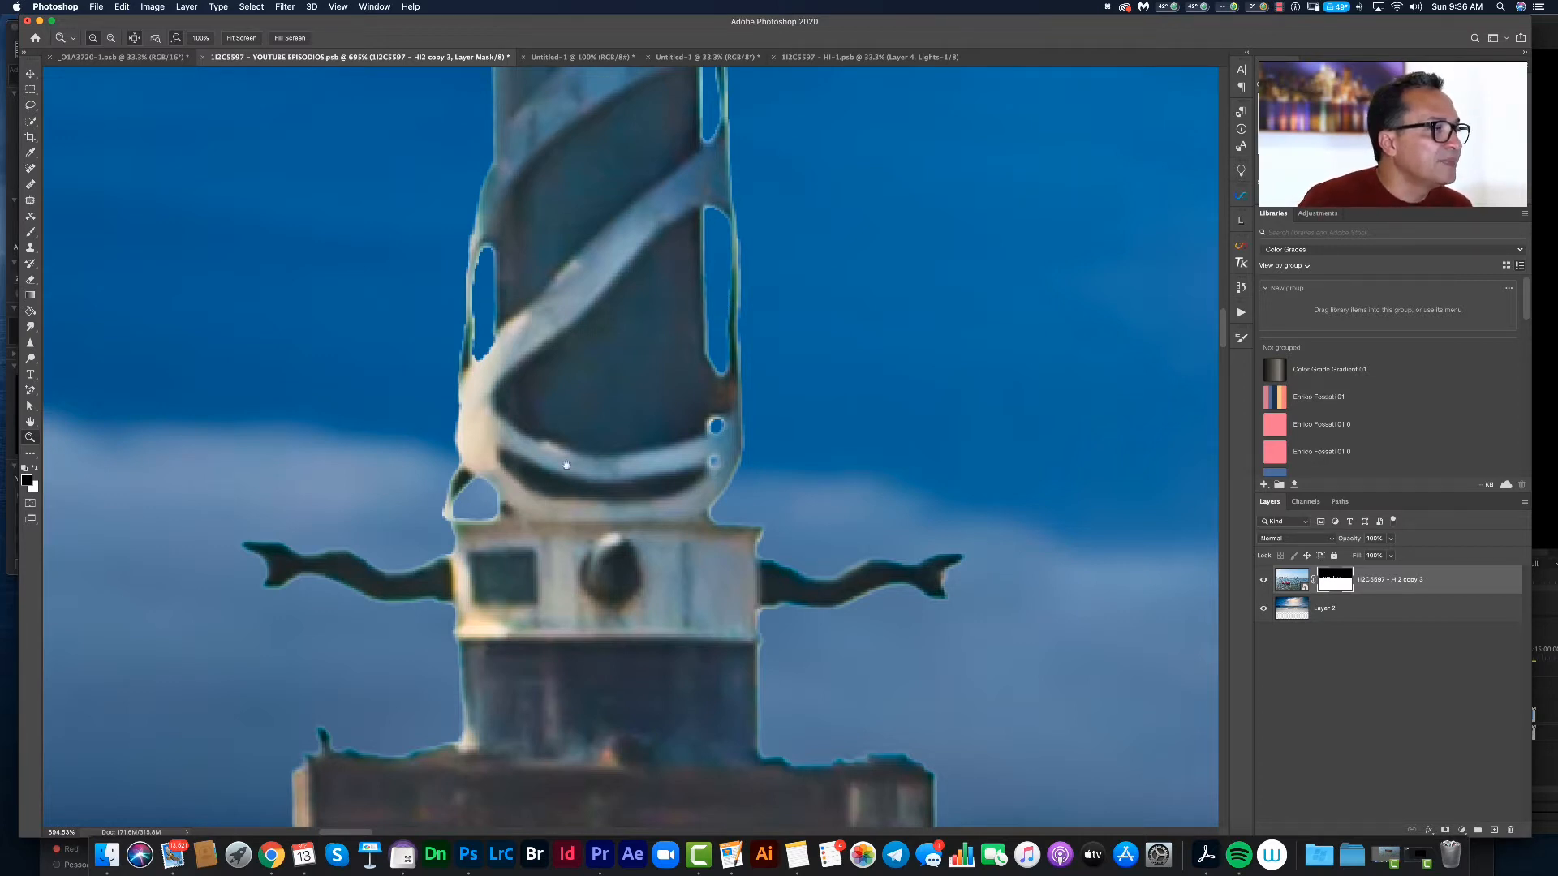
scroll(568, 475, "down", 10)
scroll(568, 475, "left", 10)
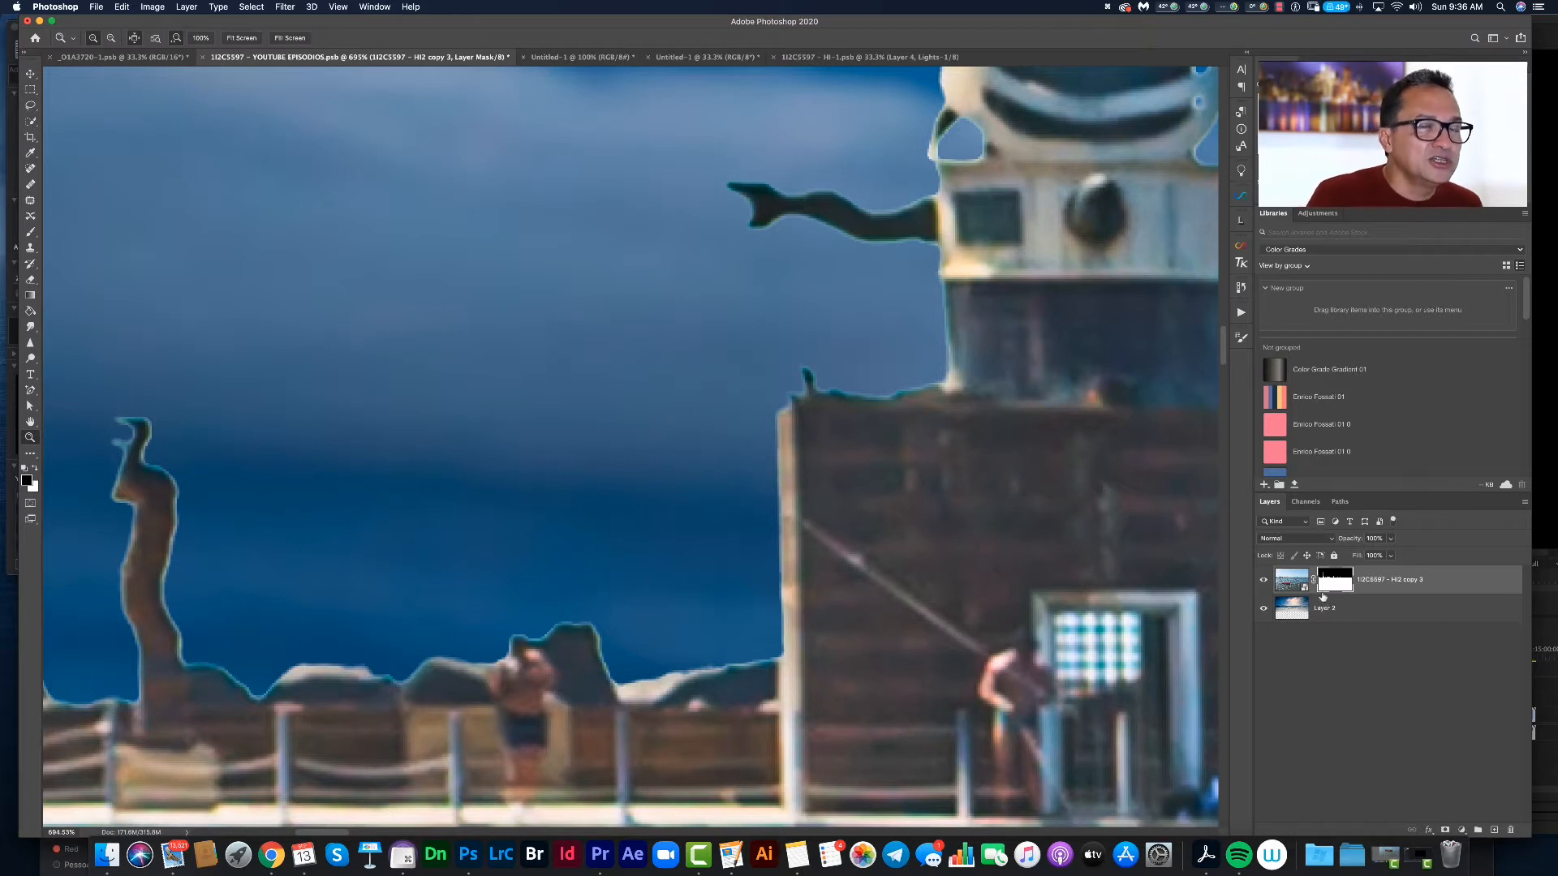
- Duplicate the masked photo layer as a new smart object via copy, and hide the original masked layer
right_click(1384, 583)
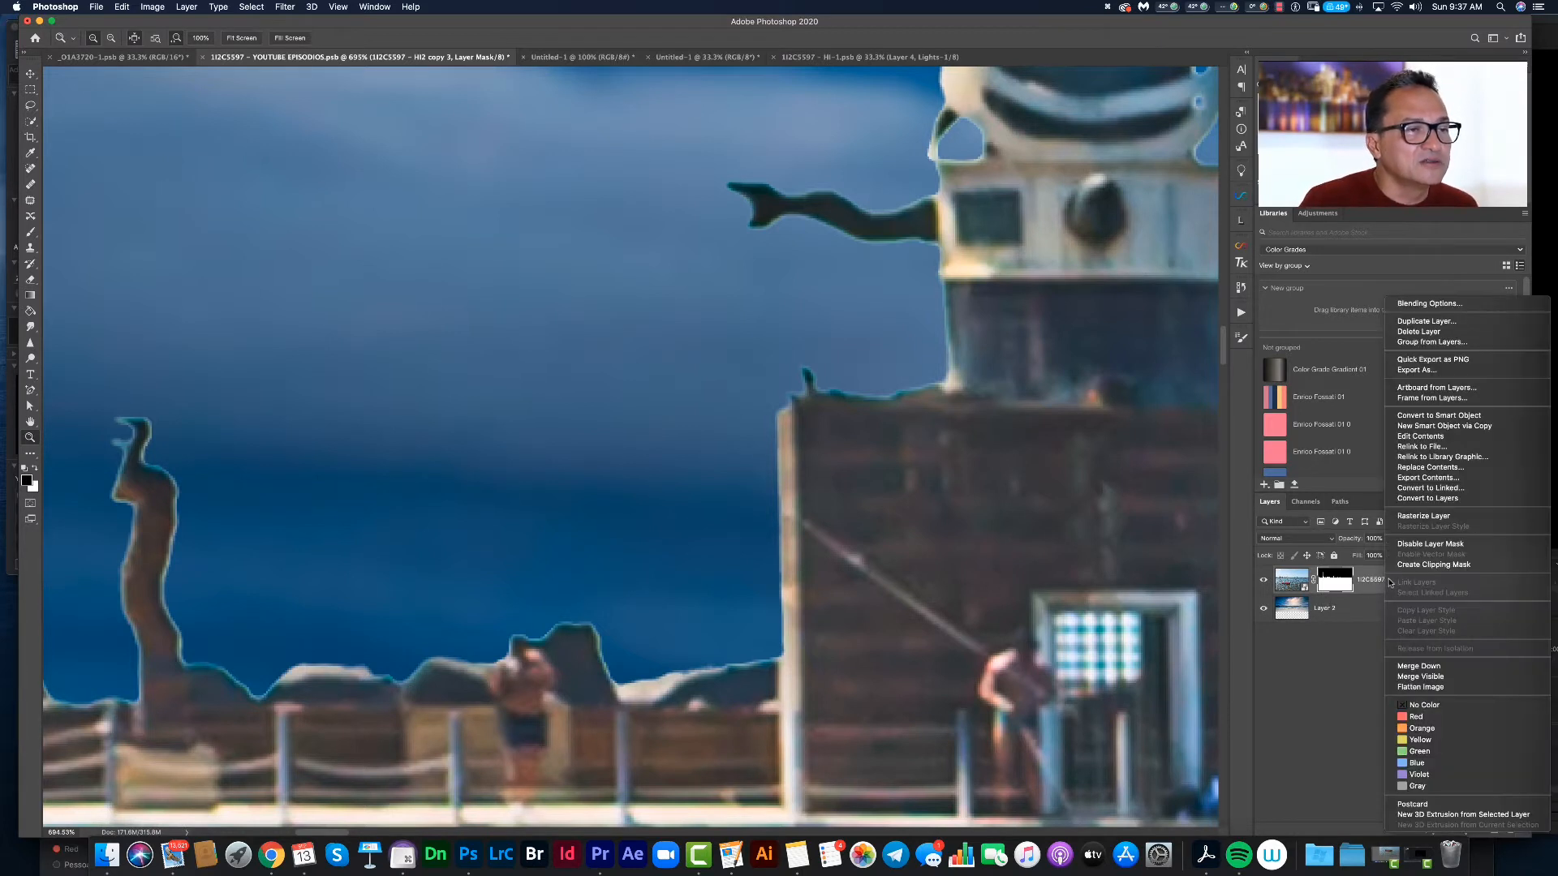
left_click(1450, 426)
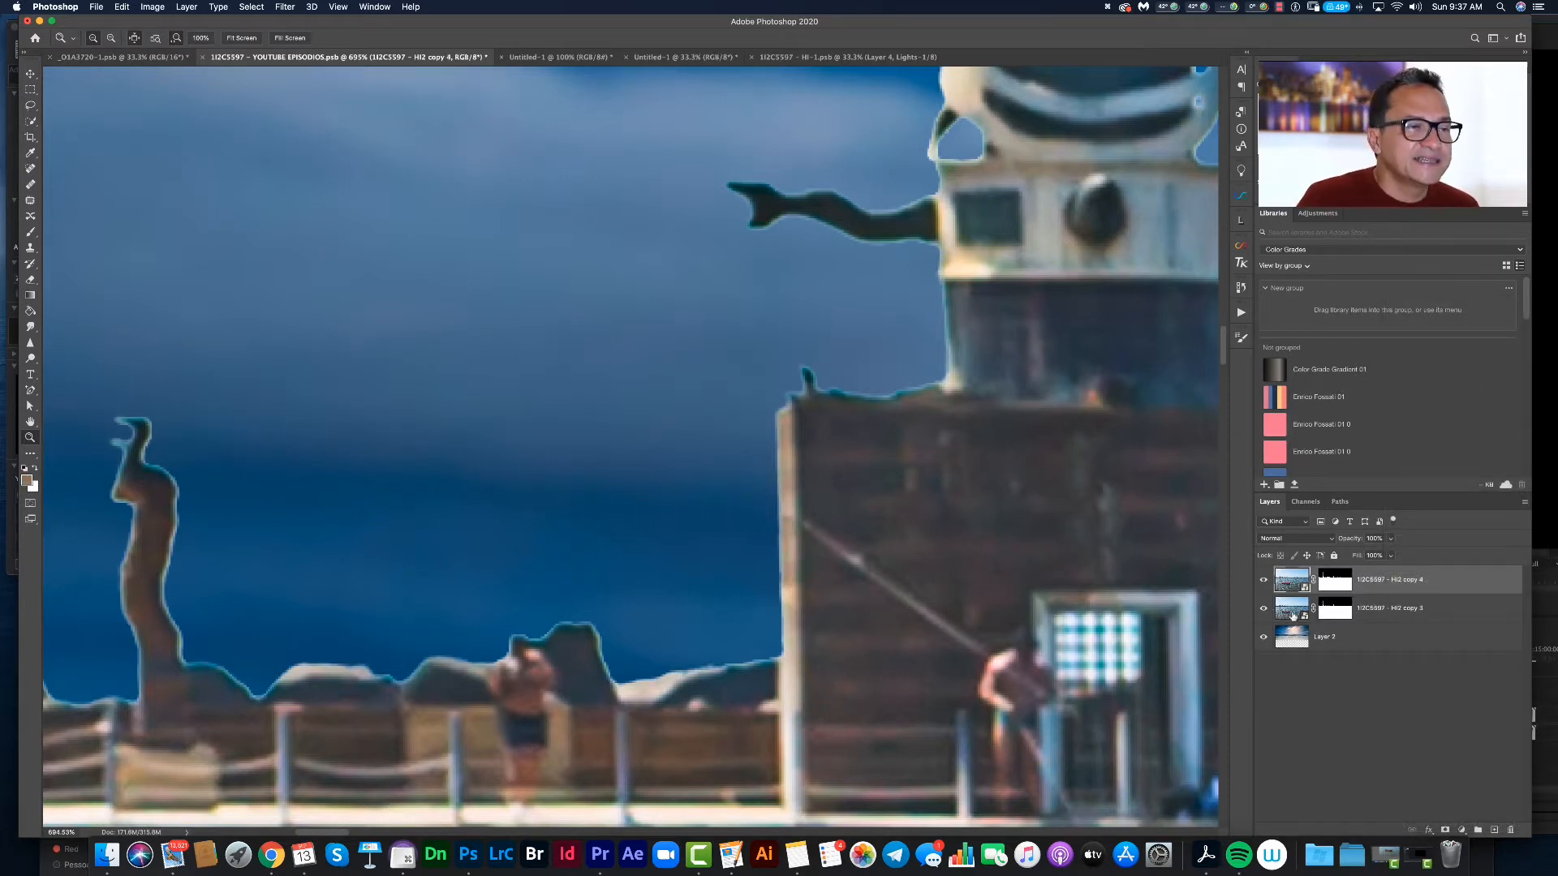
left_click(1263, 609)
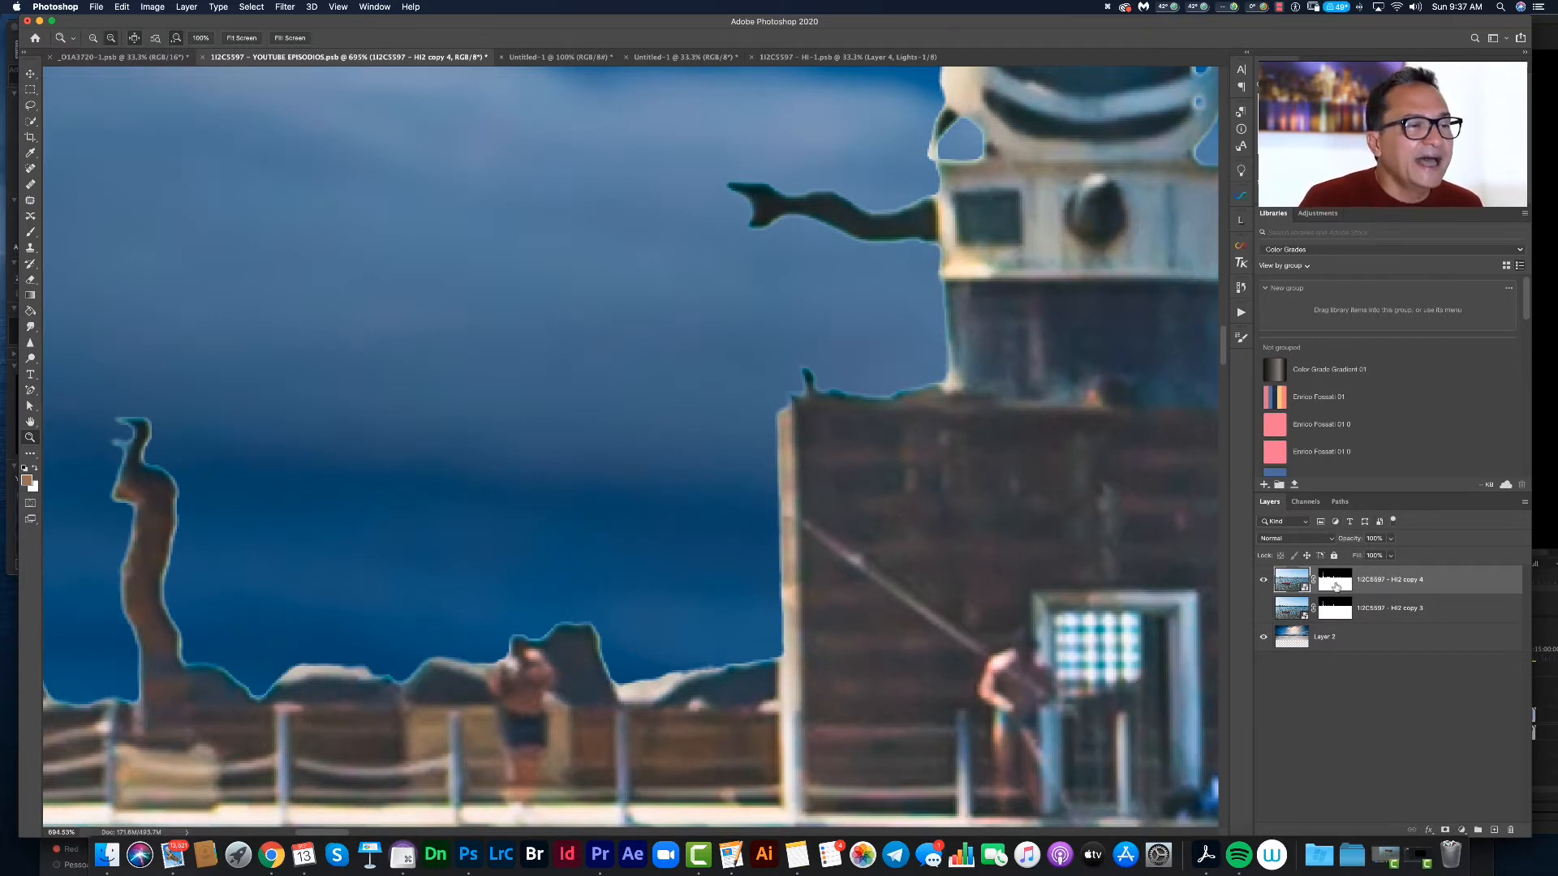
- Display the copied layer's mask on its own and examine the lighthouse shaft closely for impure areas
left_click(1336, 586, "alt")
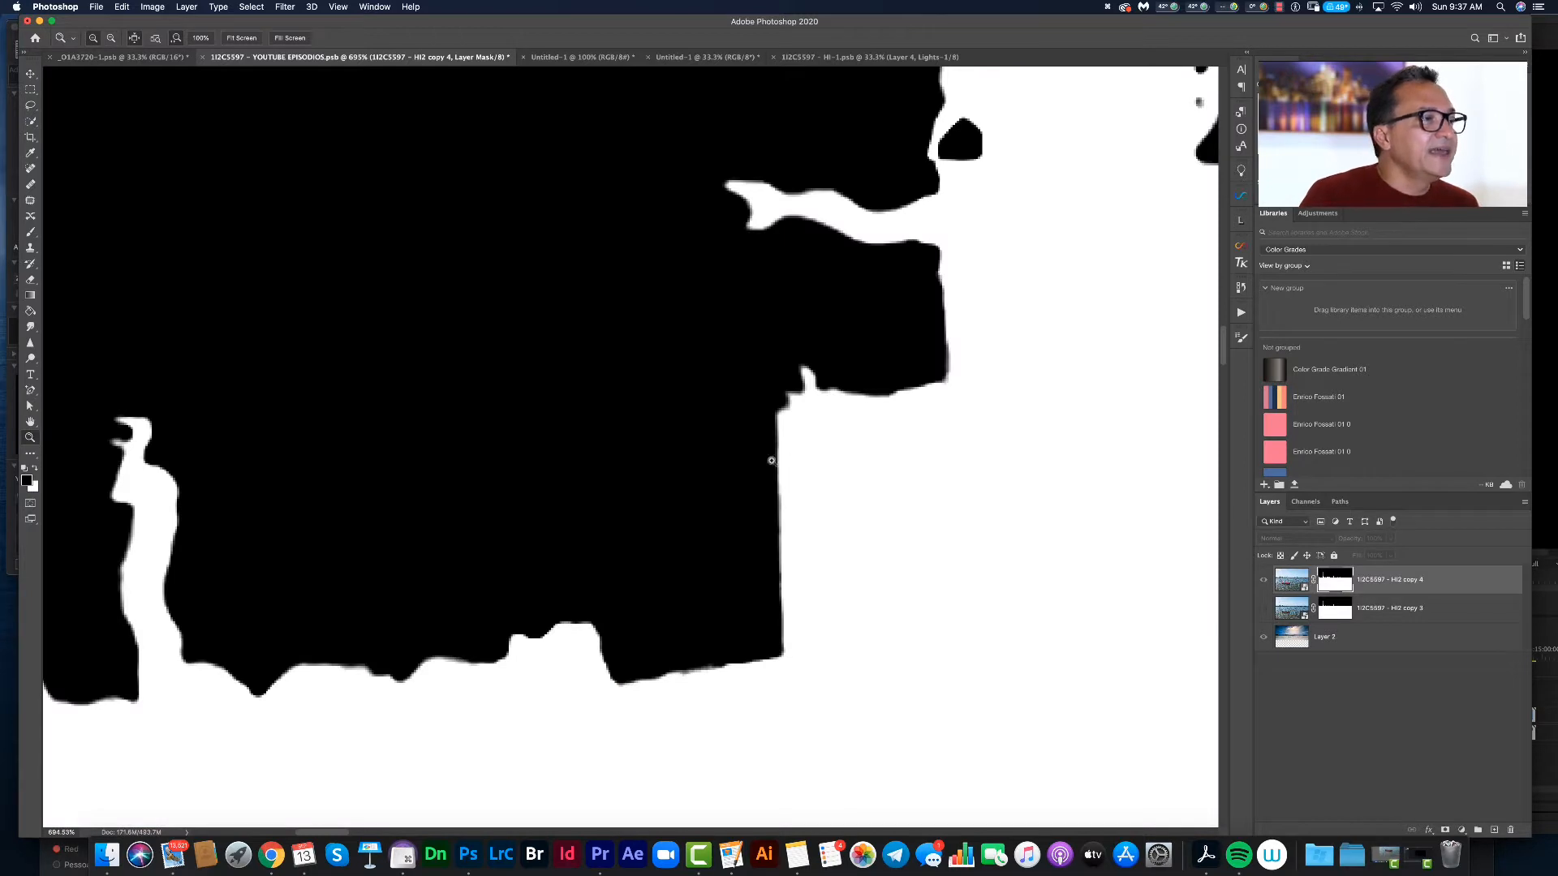
key("super+0")
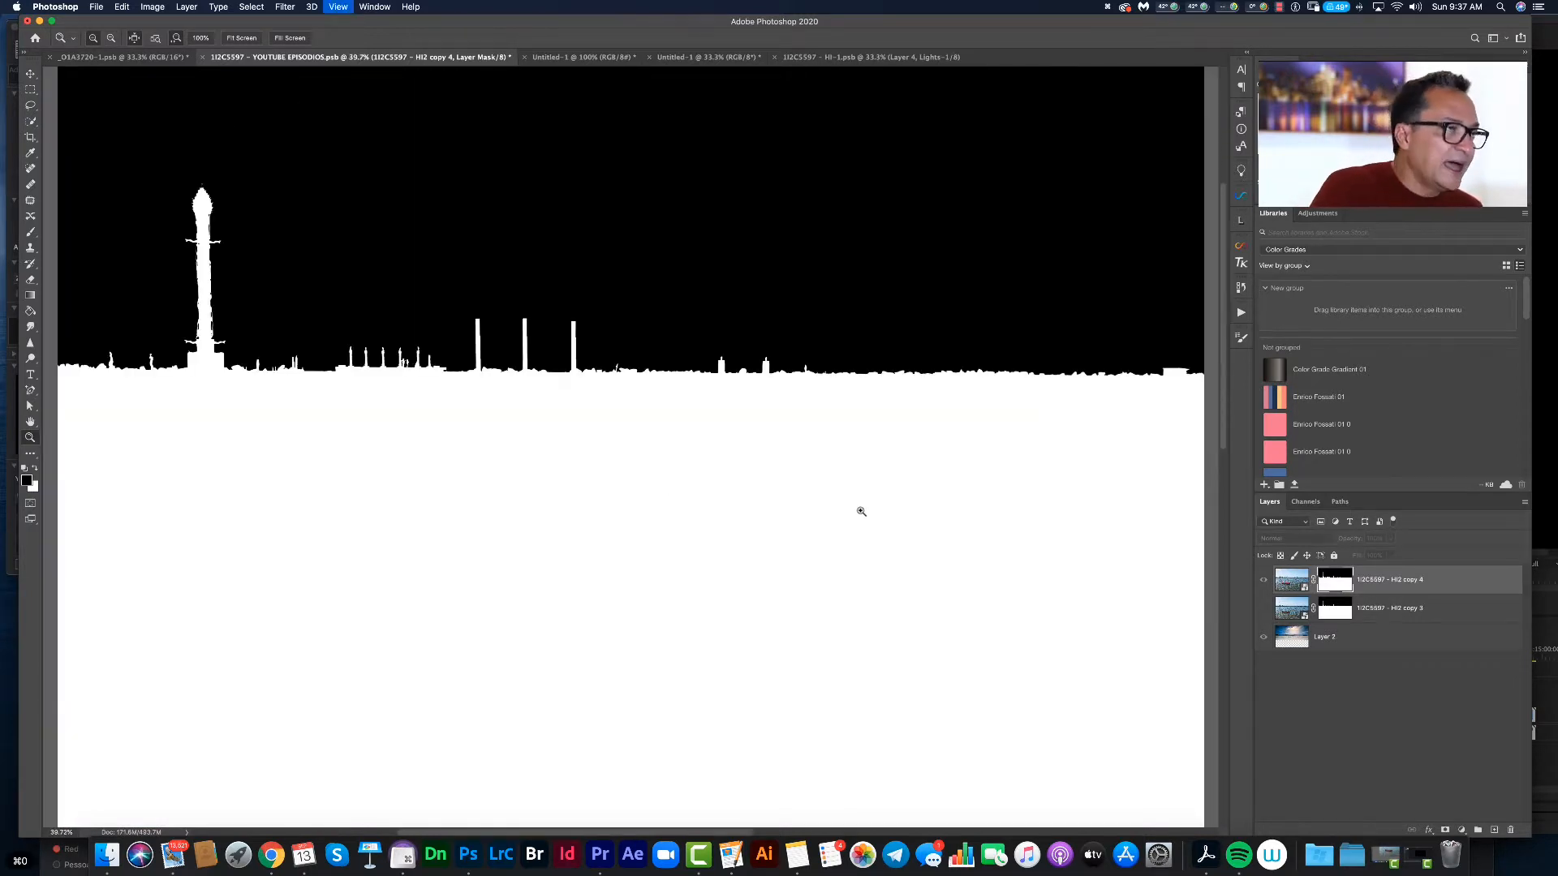
left_click_drag(484, 392, 800, 459)
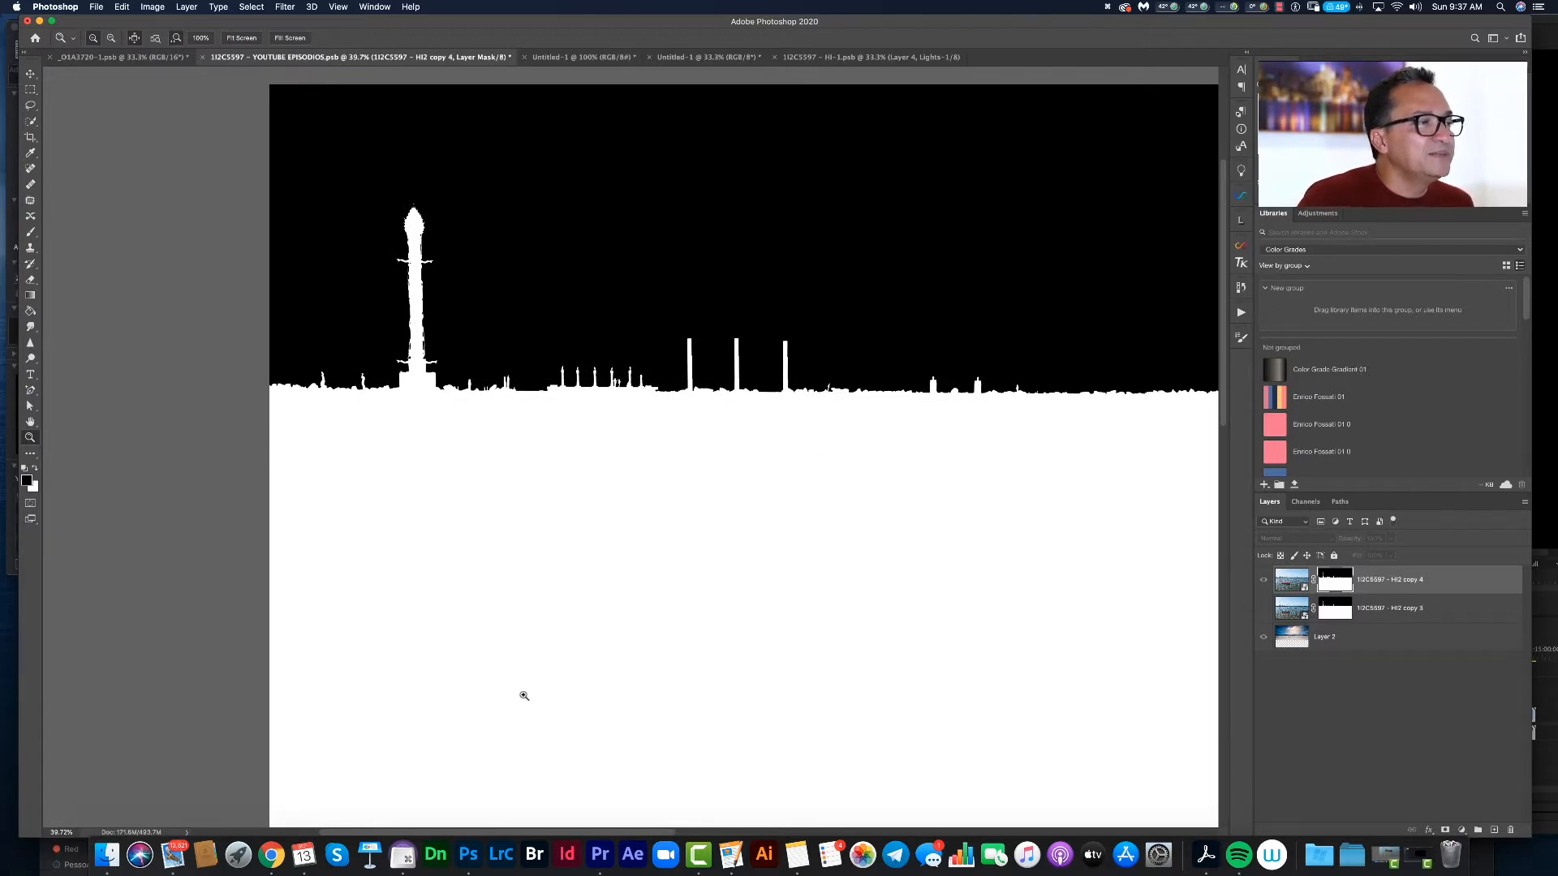
left_click_drag(748, 284, 706, 428)
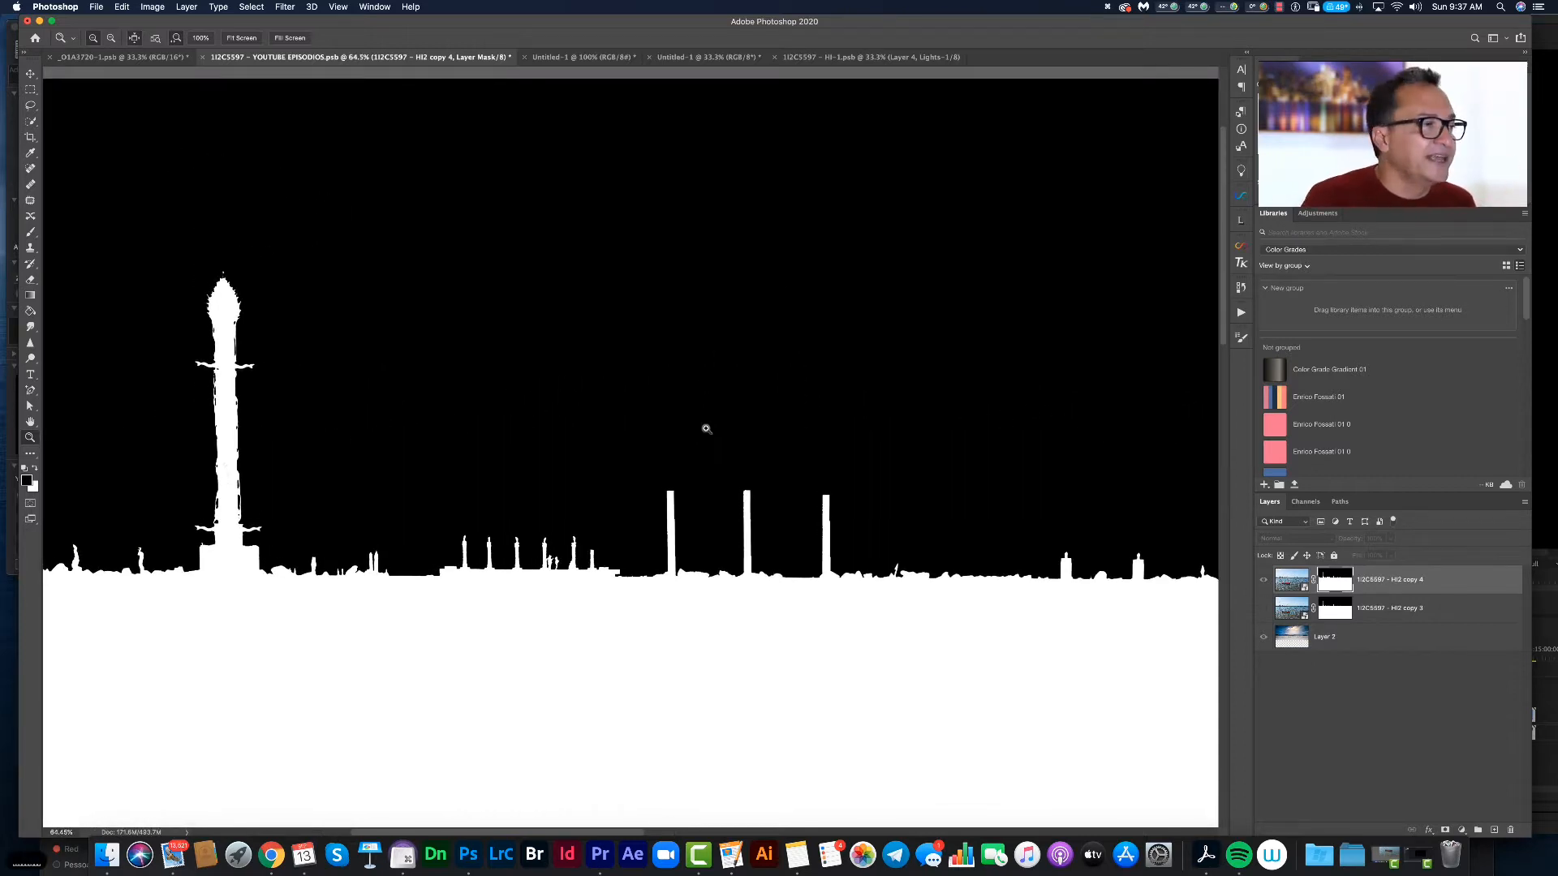
left_click_drag(436, 439, 529, 419)
left_click_drag(412, 453, 529, 460)
left_click_drag(478, 409, 630, 452)
left_click_drag(713, 386, 758, 522)
left_click_drag(682, 473, 649, 499)
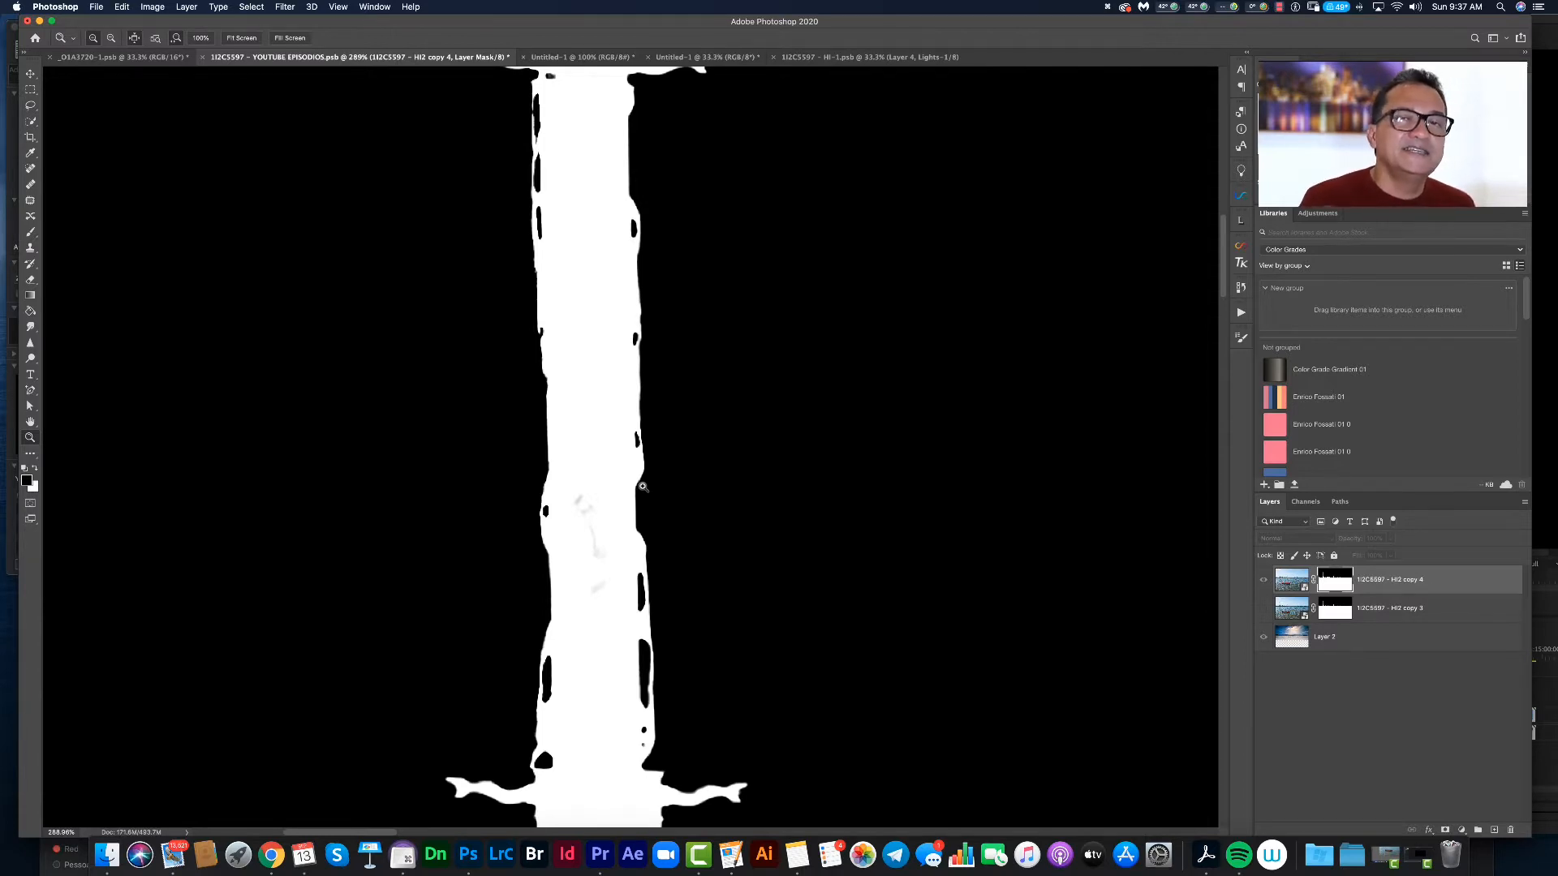
- Dodge the grey marks inside the lighthouse shaft on the mask to white, using Highlights range and 45% exposure
key("o")
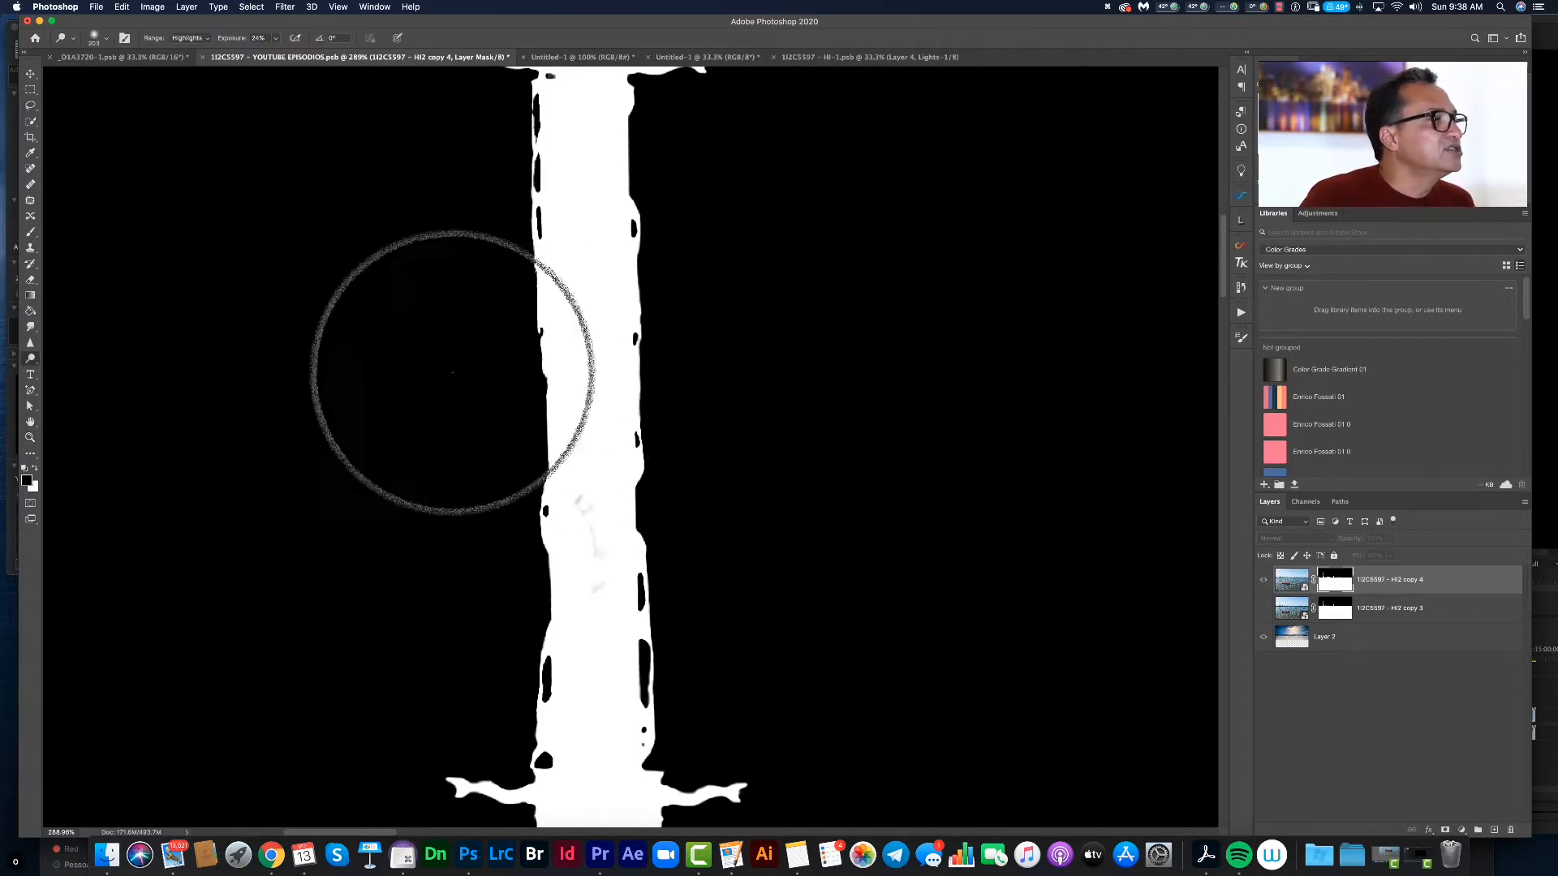
left_click(32, 359)
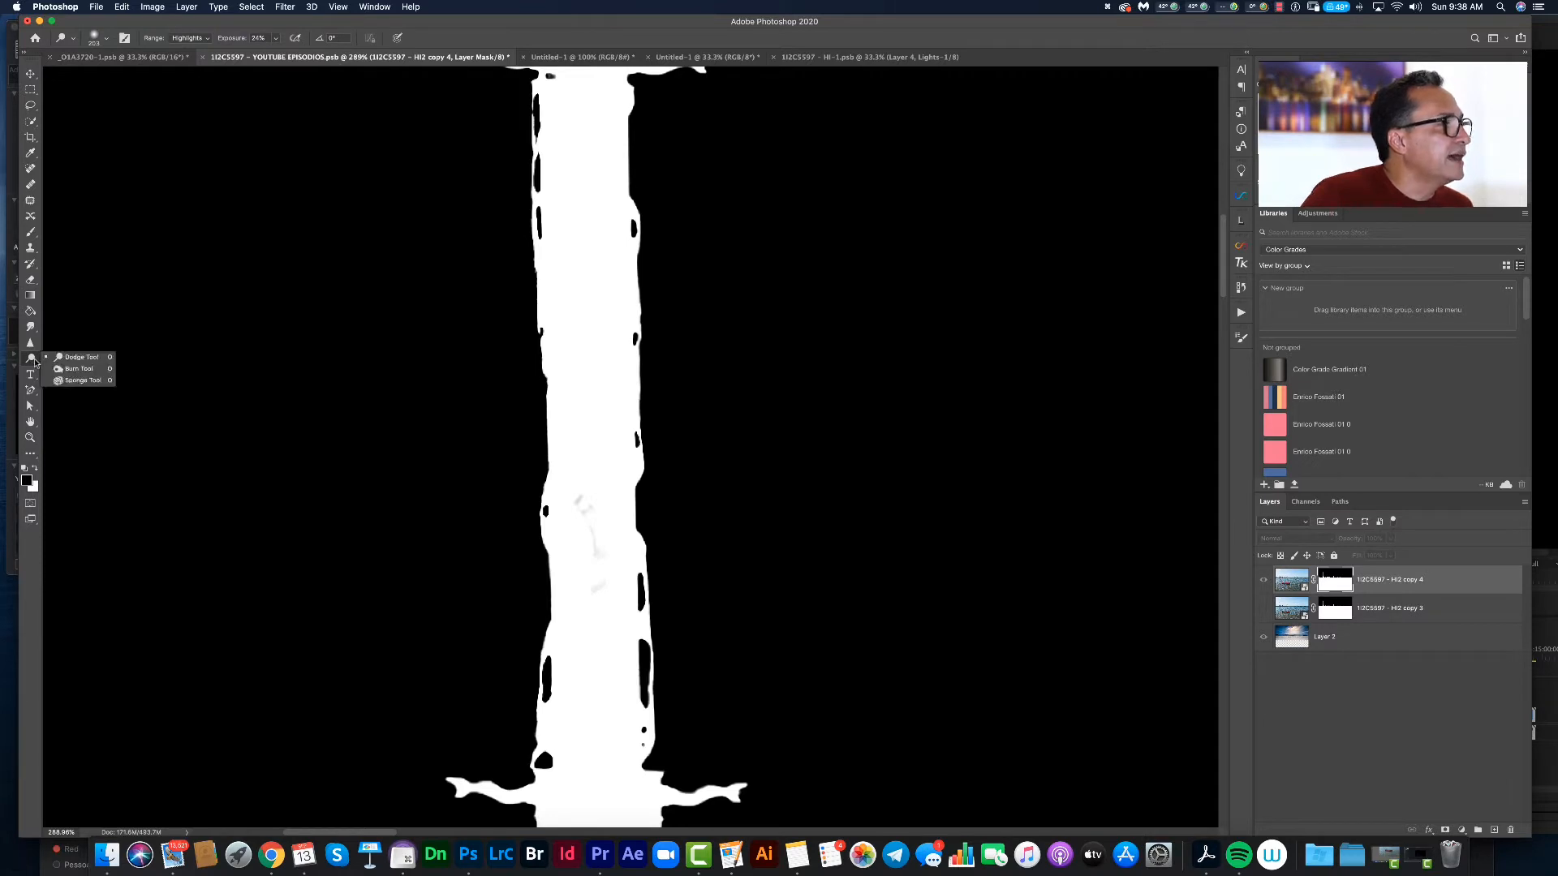
left_click(79, 357)
left_click_drag(686, 443, 557, 445)
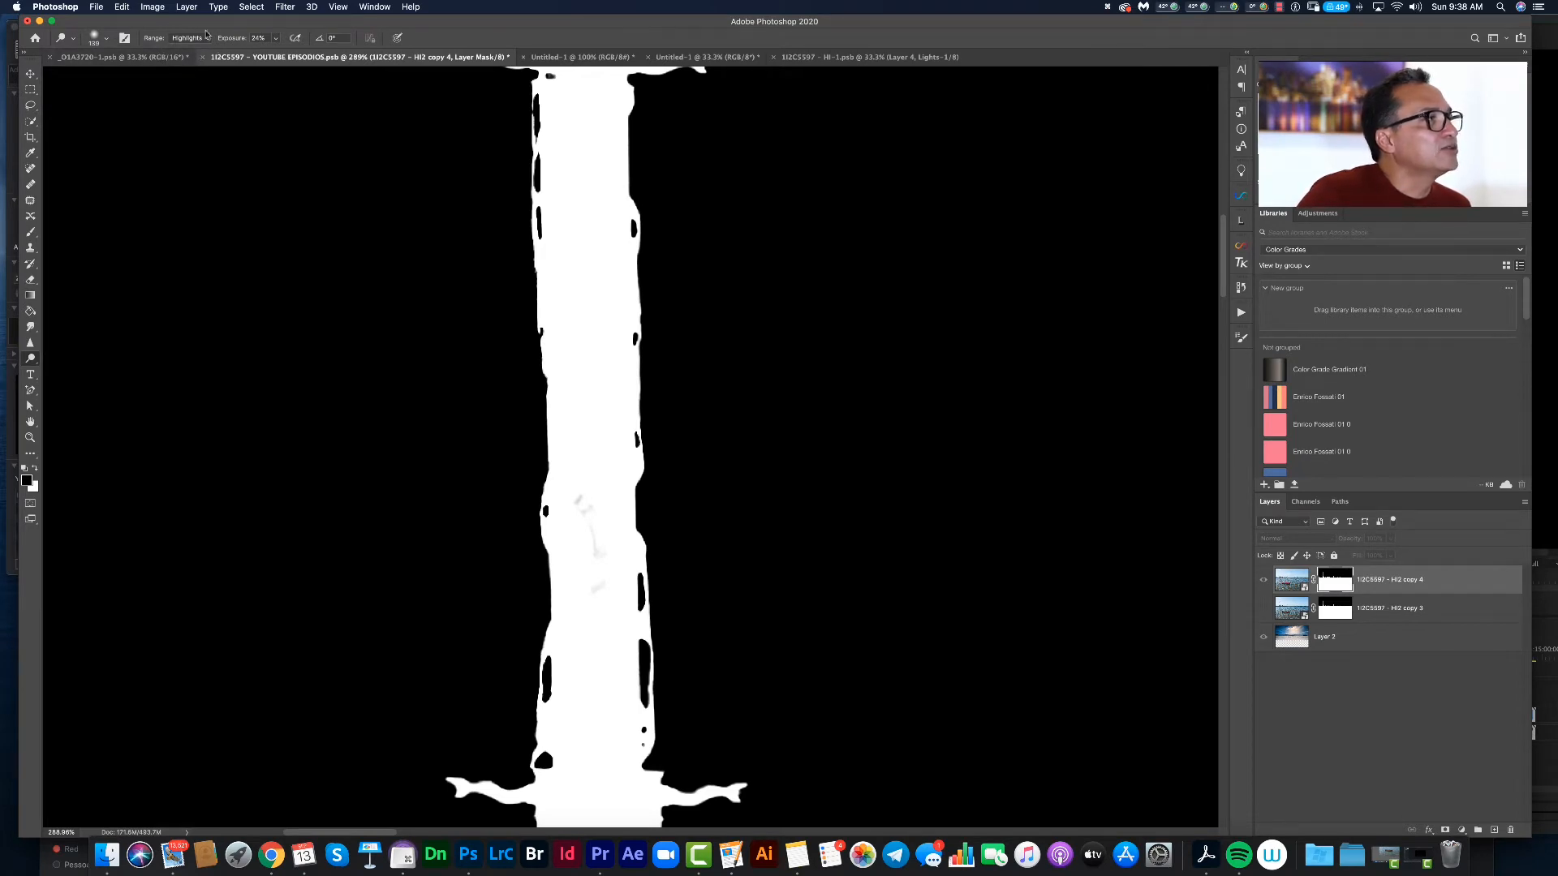
left_click(260, 37)
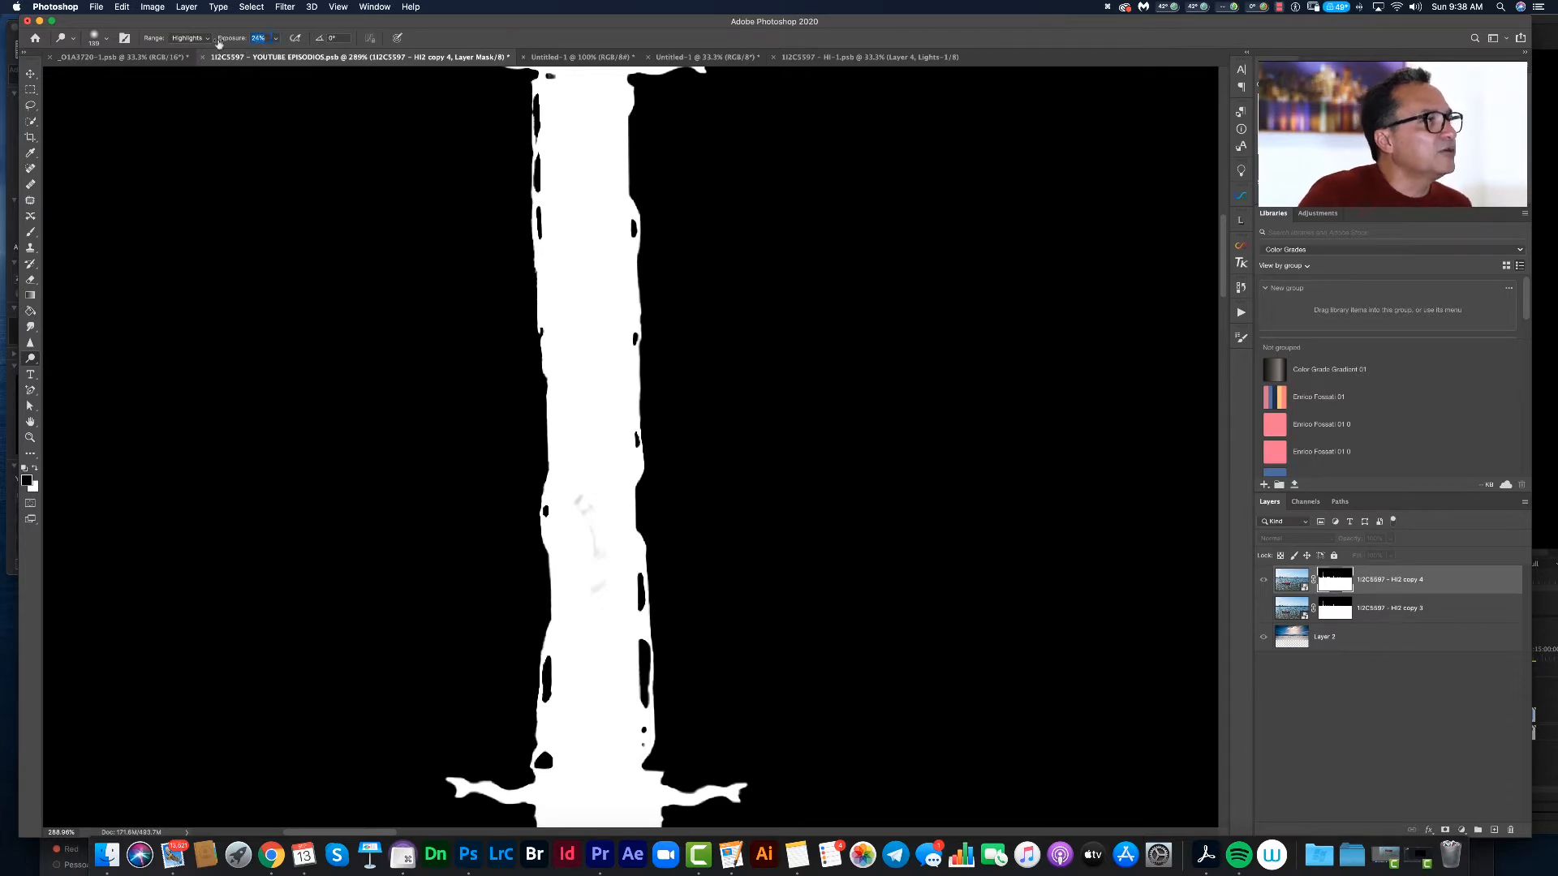
type("45")
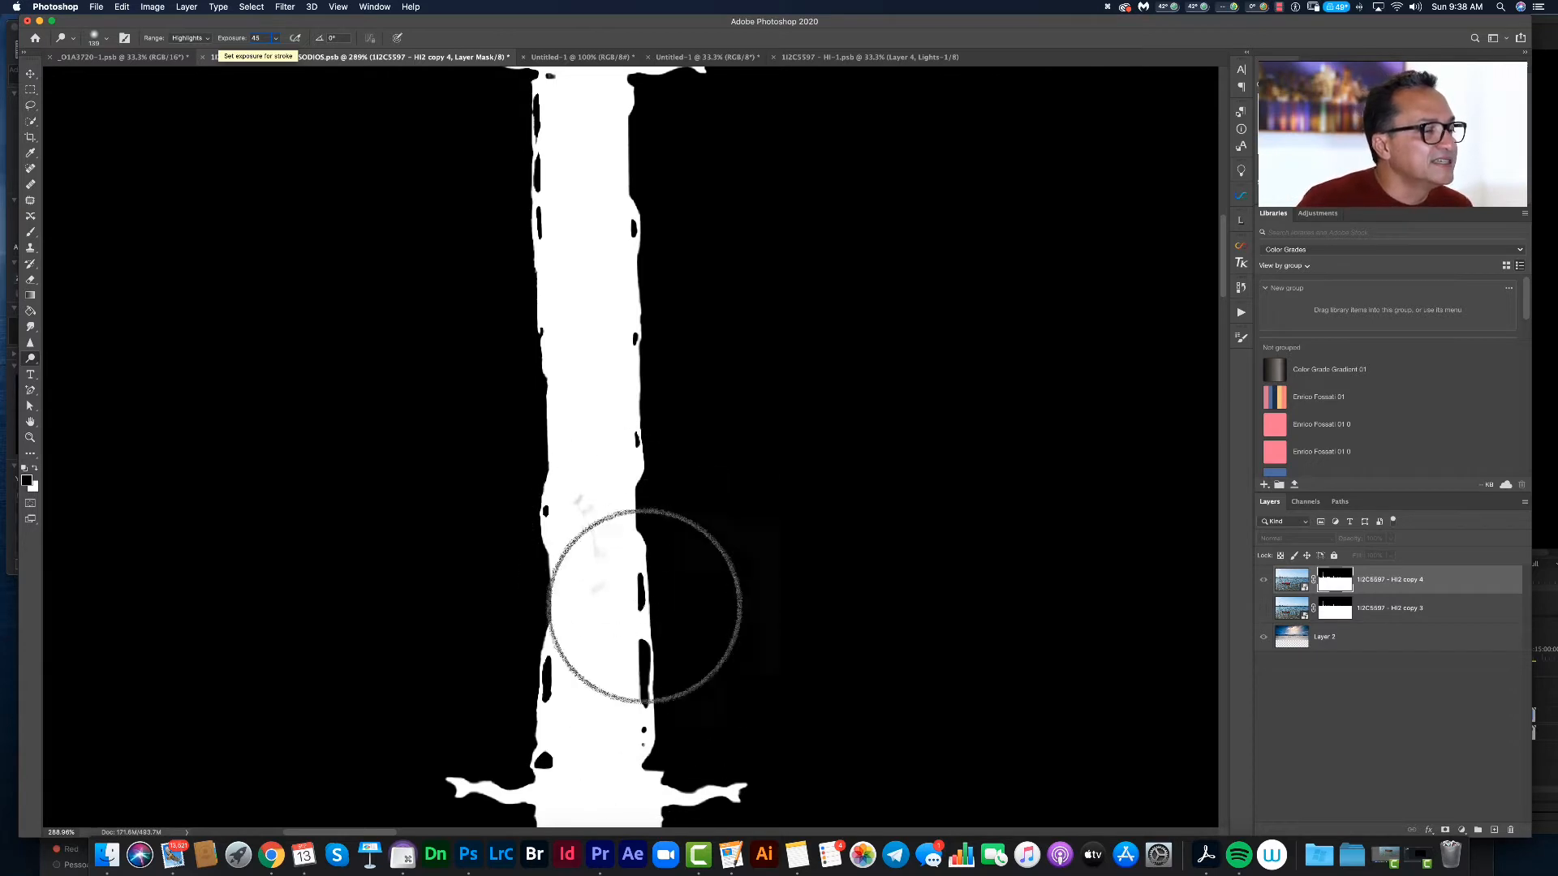
mouse_move(593, 490)
left_mouse_down()
mouse_move(528, 489)
mouse_move(584, 500)
left_mouse_up()
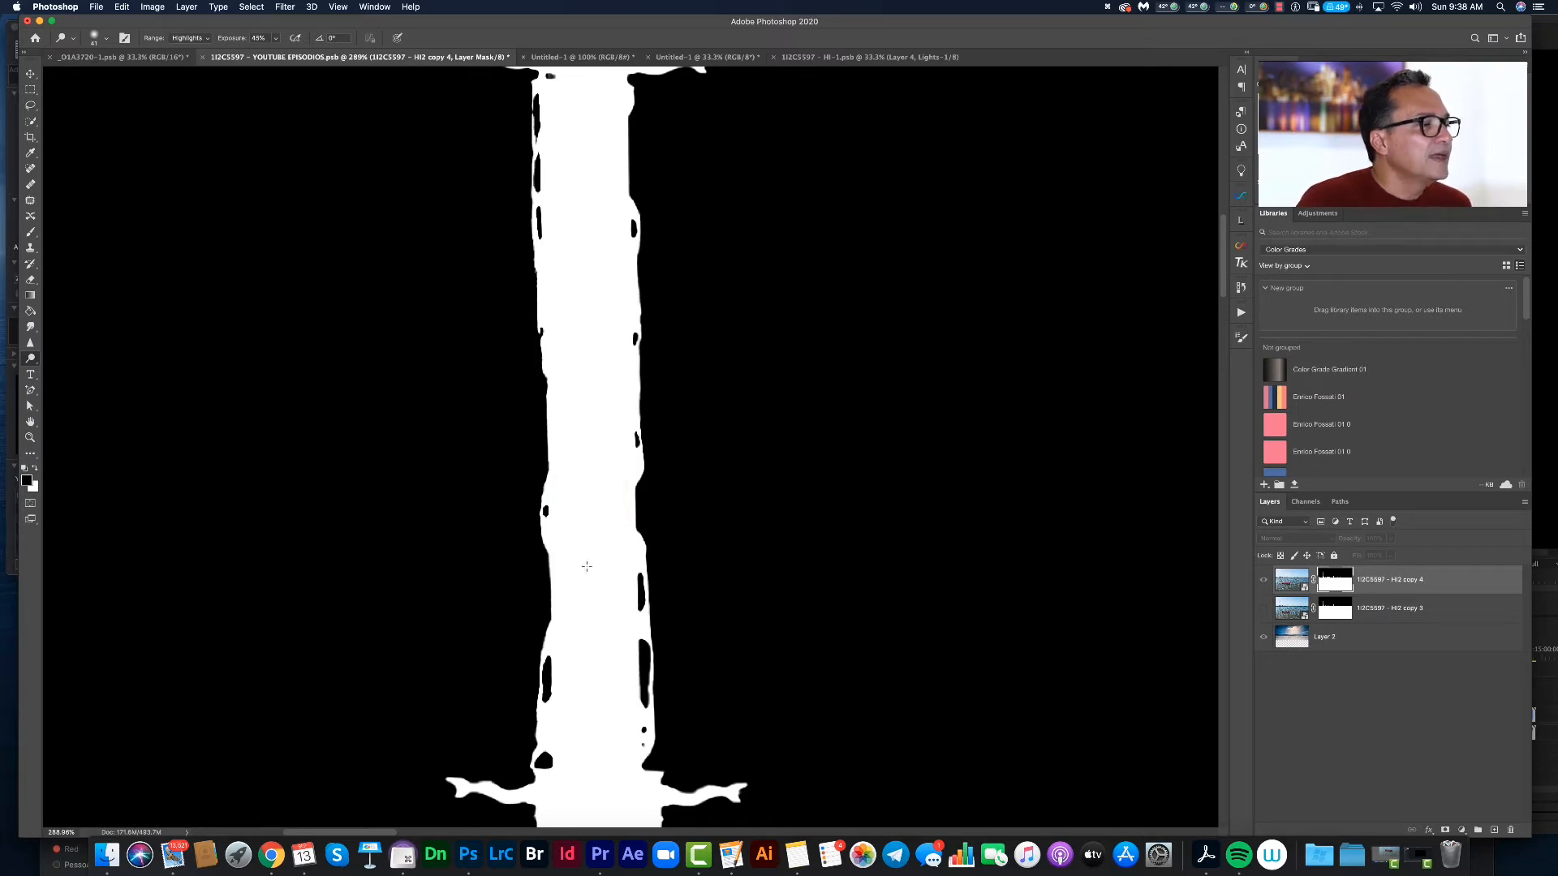
- Dodge the faint grey areas in the first two tall pillars on the mask to pure white
scroll(612, 382, "down", 5)
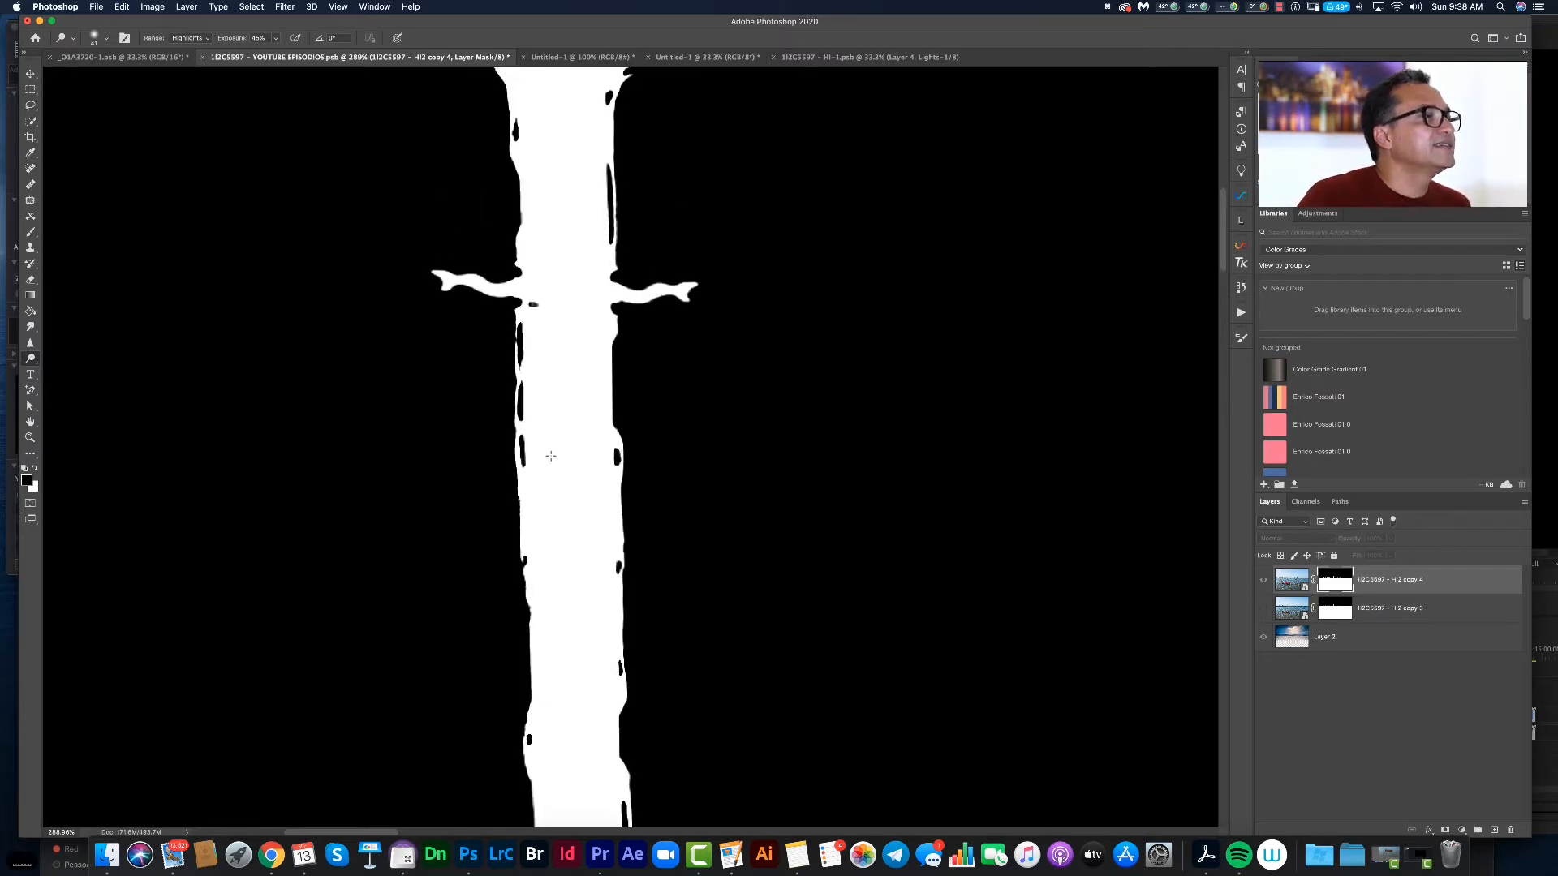
scroll(602, 299, "up", 5)
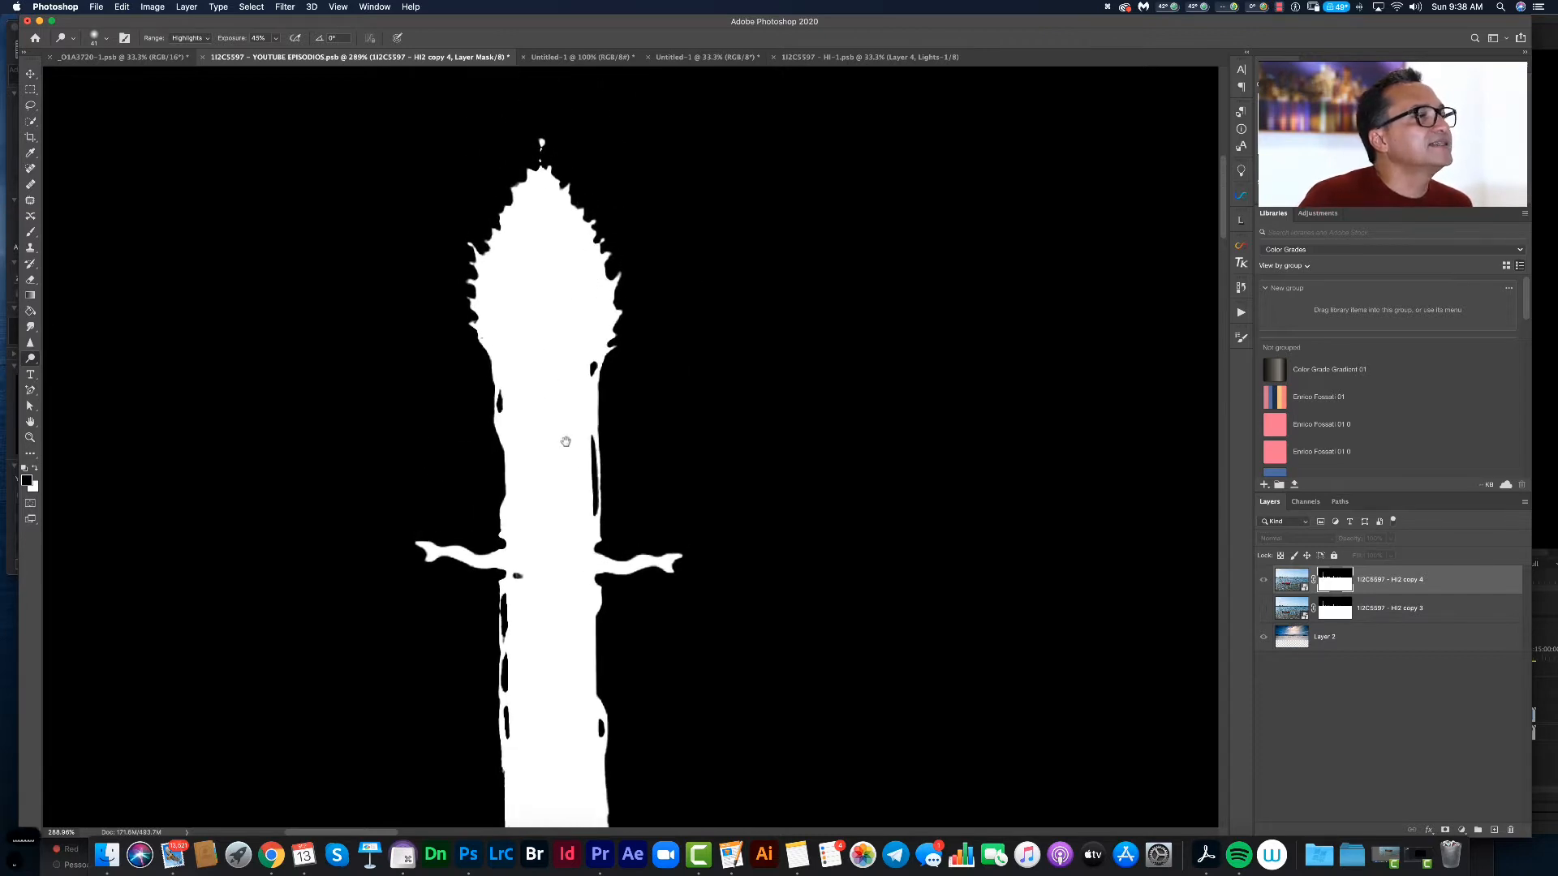
scroll(557, 425, "down", 5)
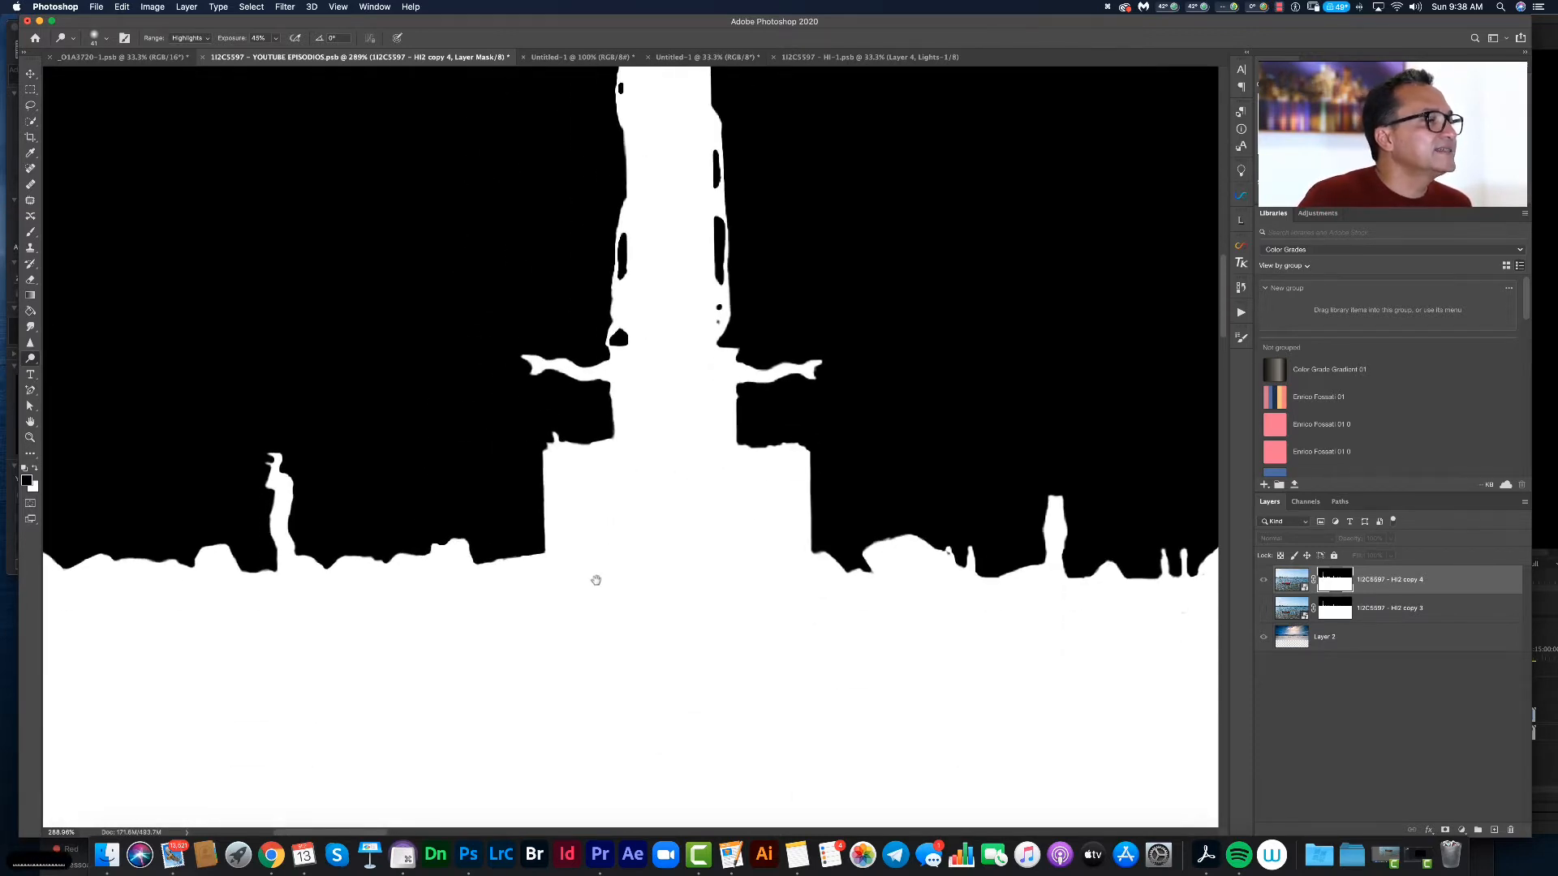
left_click_drag(782, 595, 557, 537)
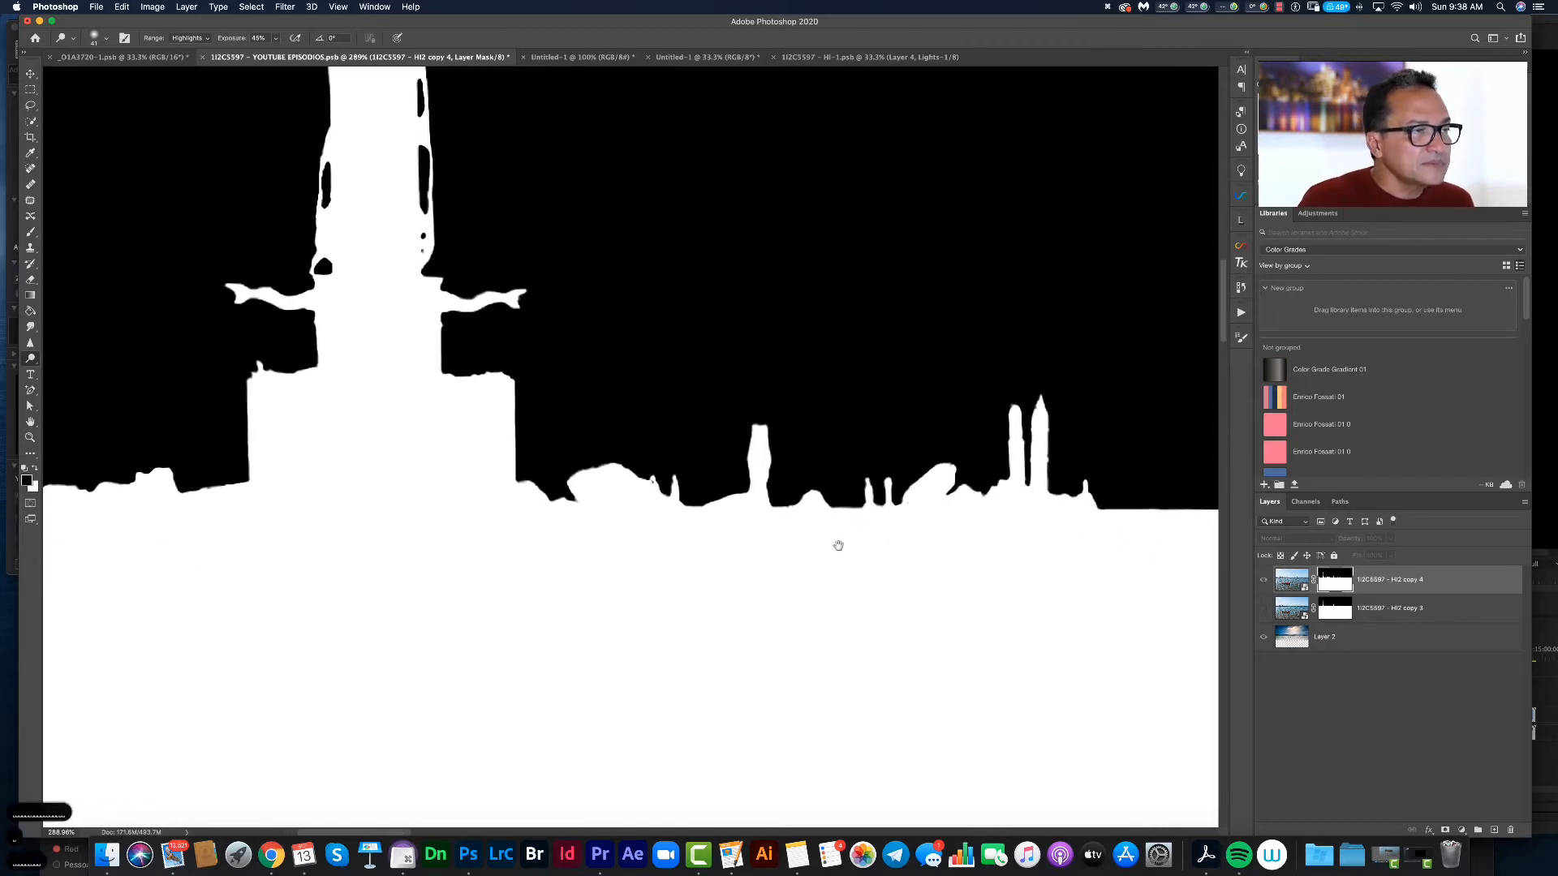
left_click_drag(887, 550, 539, 529)
scroll(768, 553, "right", 15)
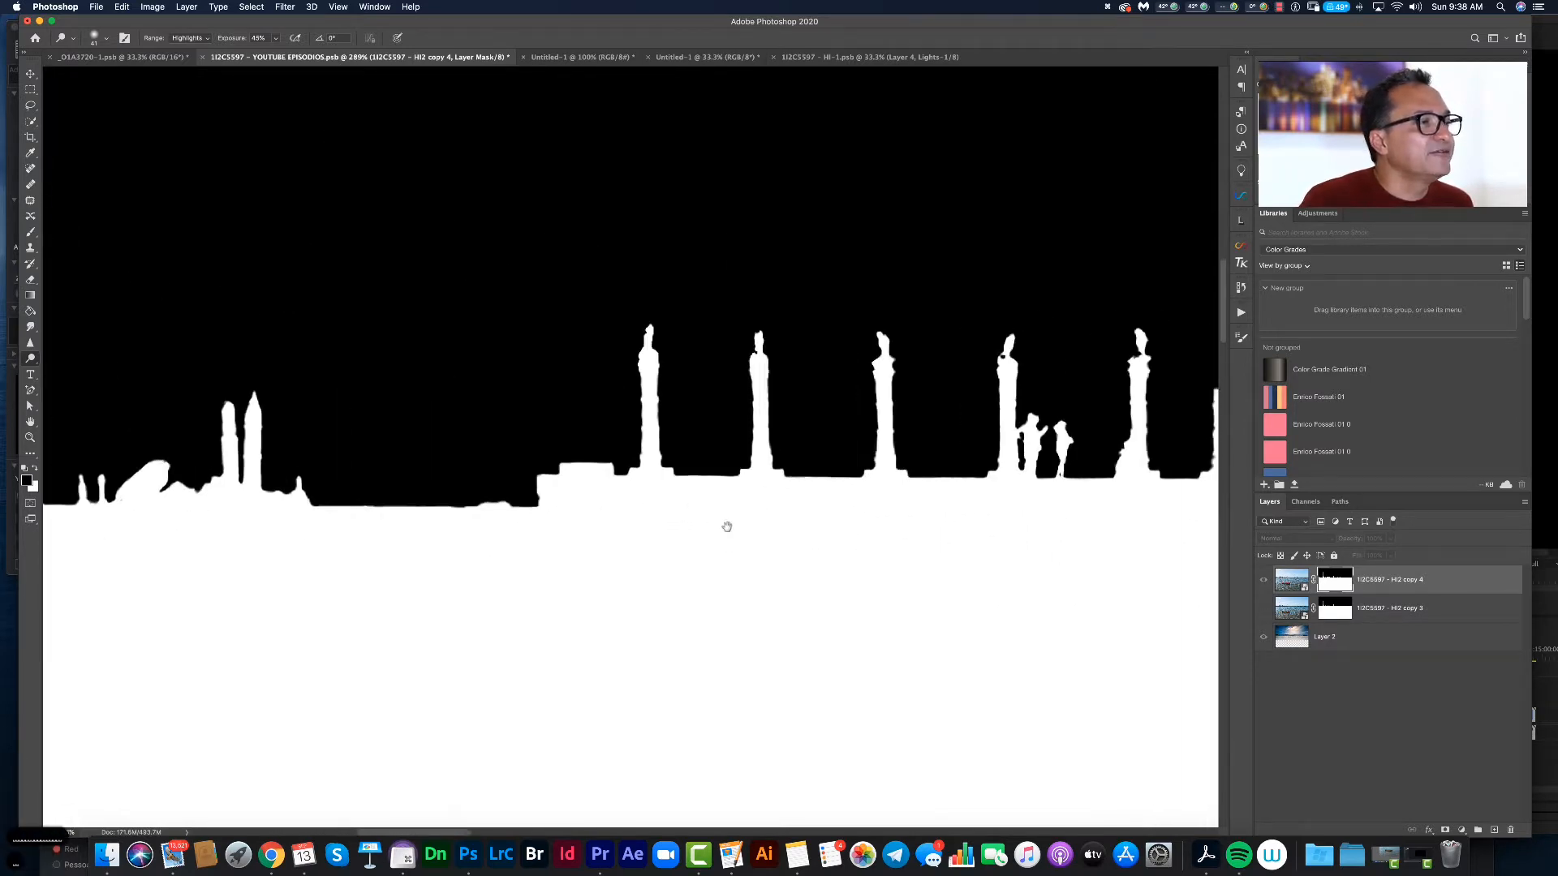
scroll(778, 531, "right", 10)
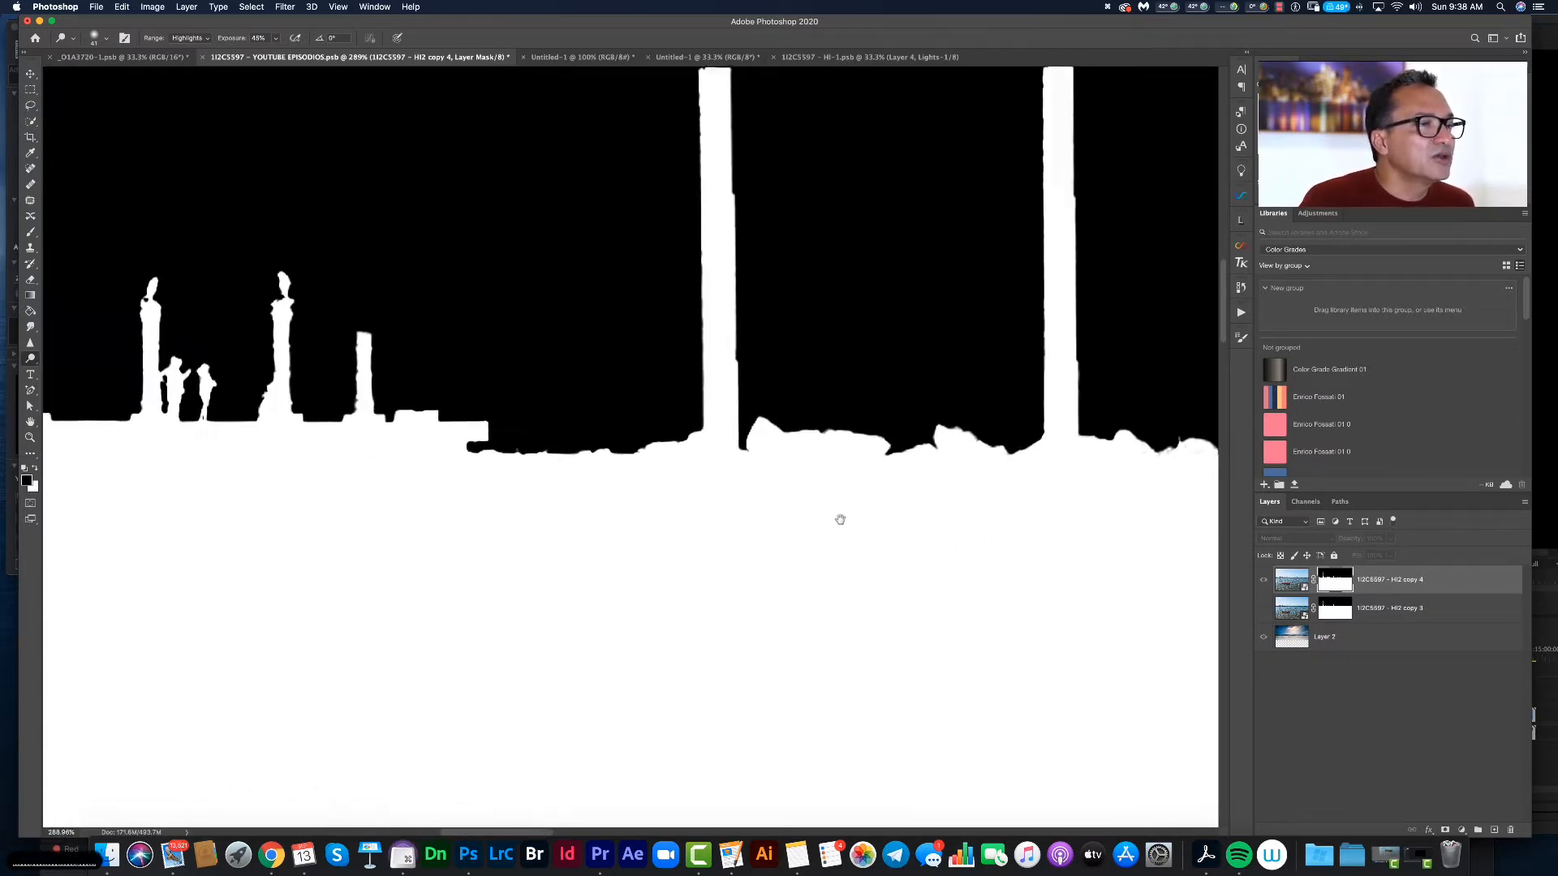
scroll(803, 519, "up", 5)
scroll(793, 549, "right", 1)
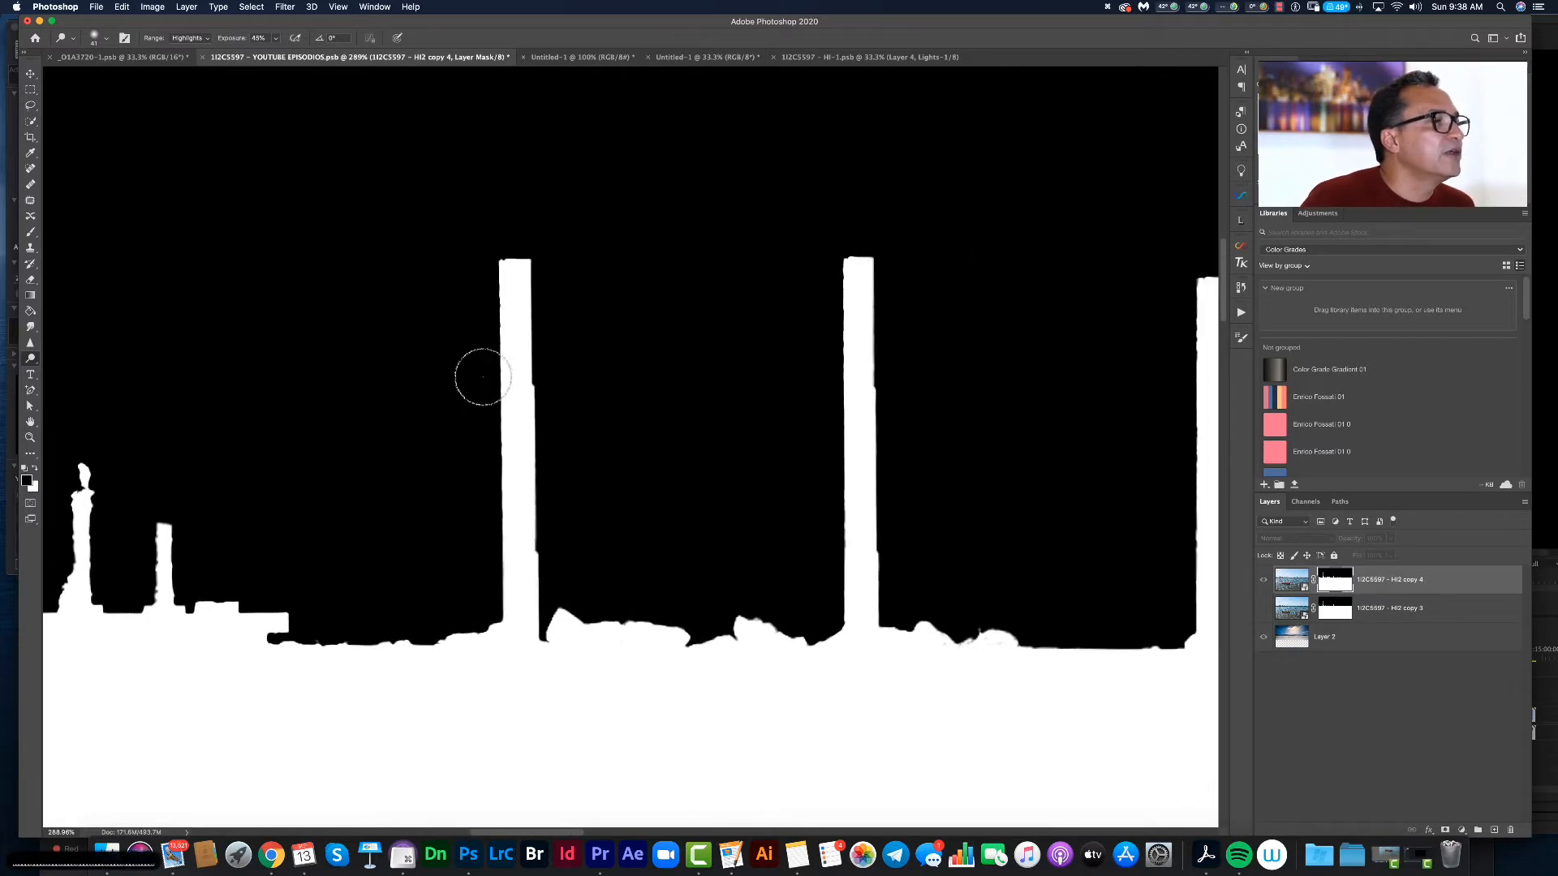
left_click_drag(503, 395, 508, 564)
left_click_drag(876, 310, 857, 579)
- Examine the rest of the mask's skyline, from the third pillar past the square towers and back to the statues, for remaining grey areas
left_click_drag(974, 658, 702, 629)
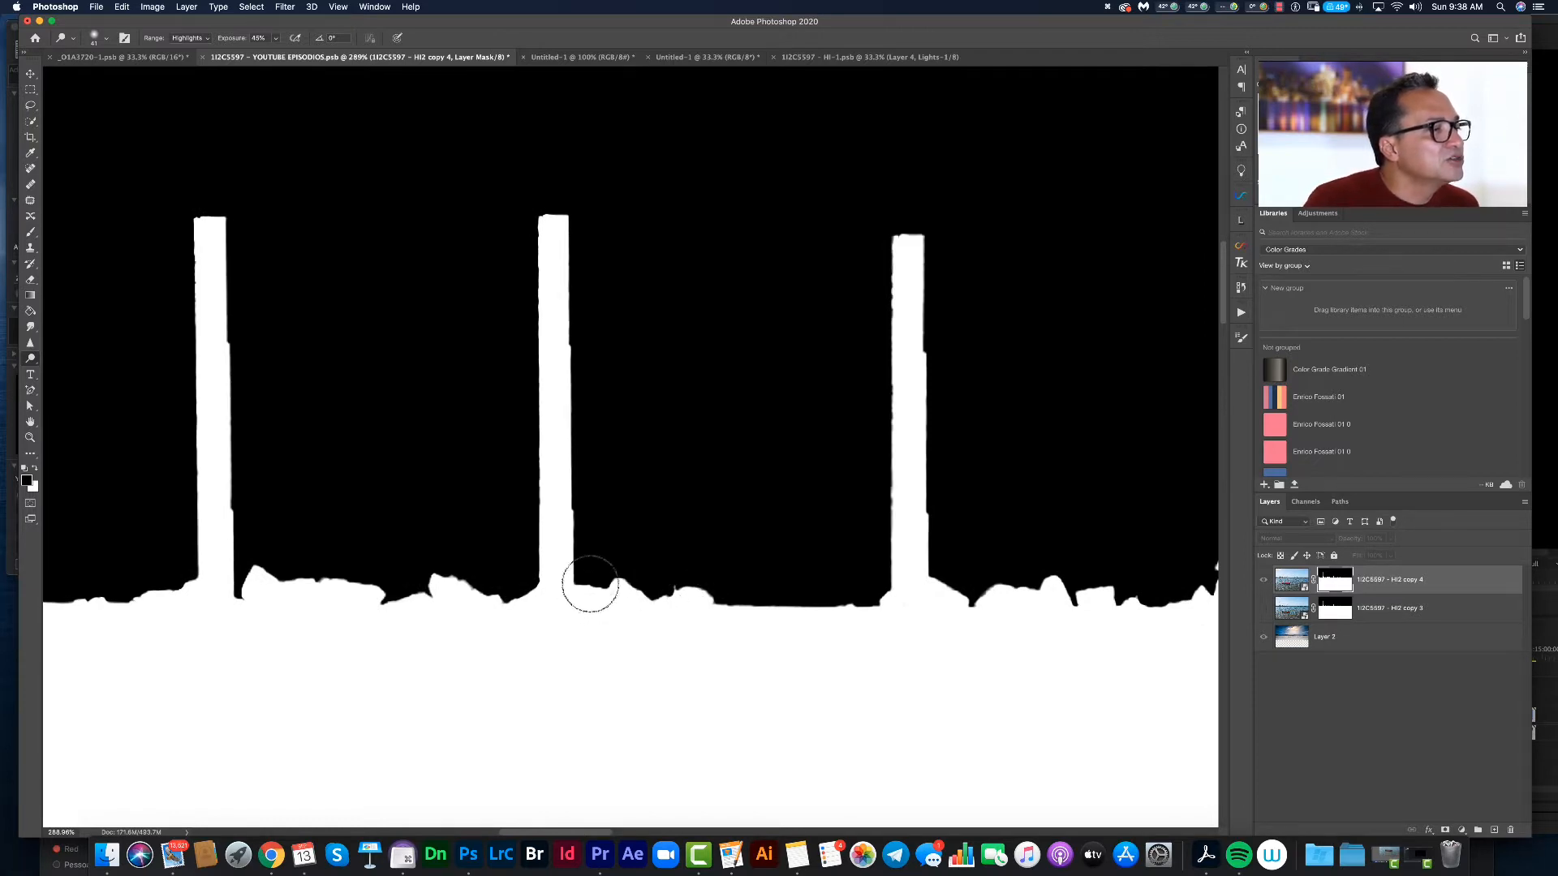
left_click_drag(919, 558, 641, 560)
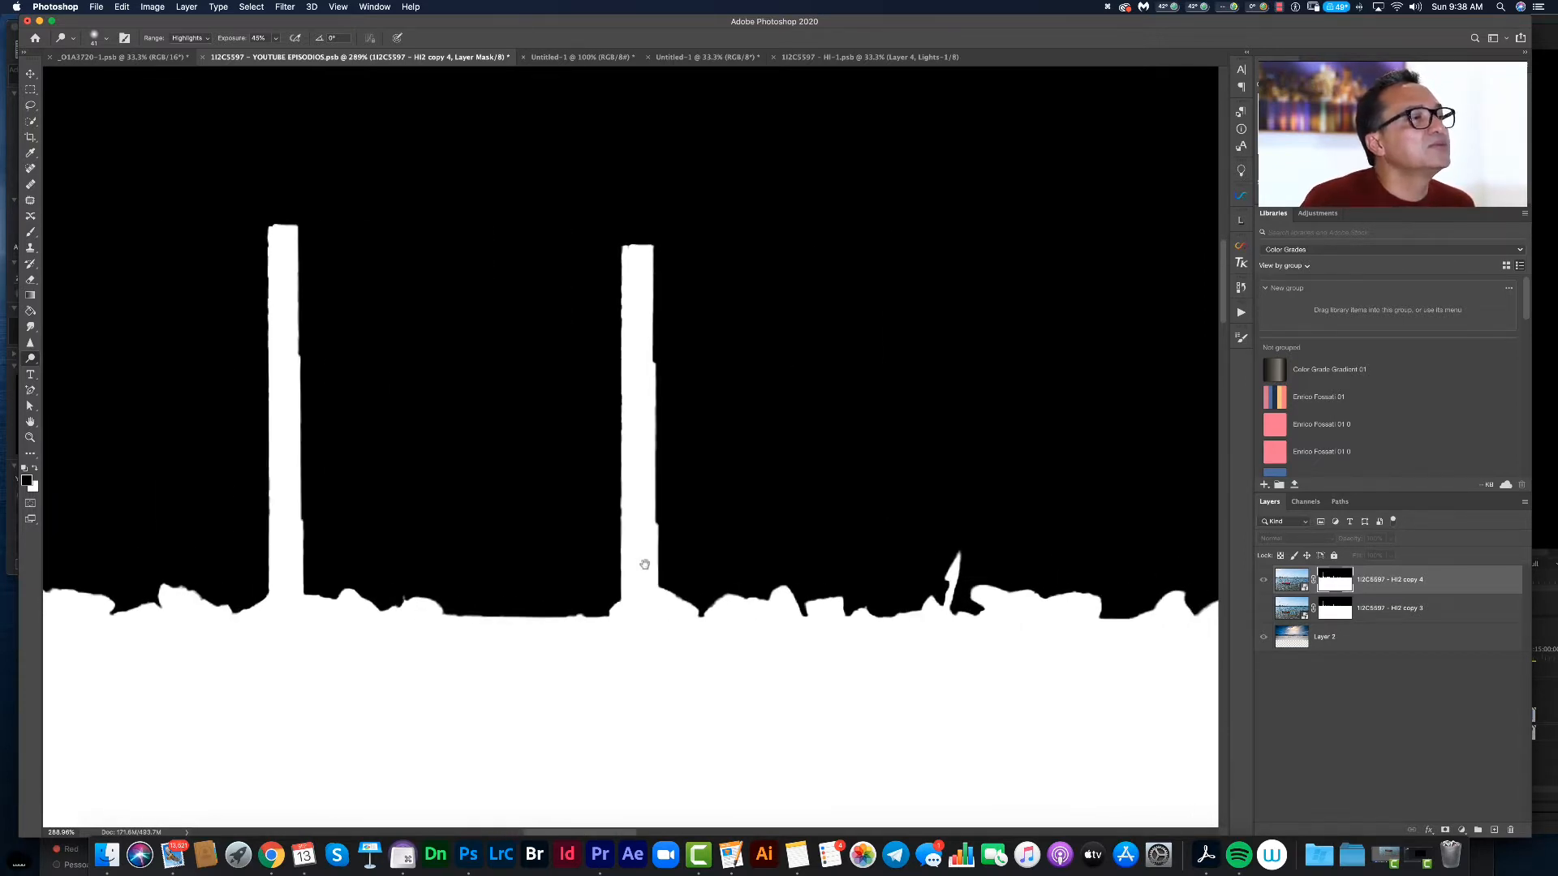
left_click_drag(991, 574, 643, 559)
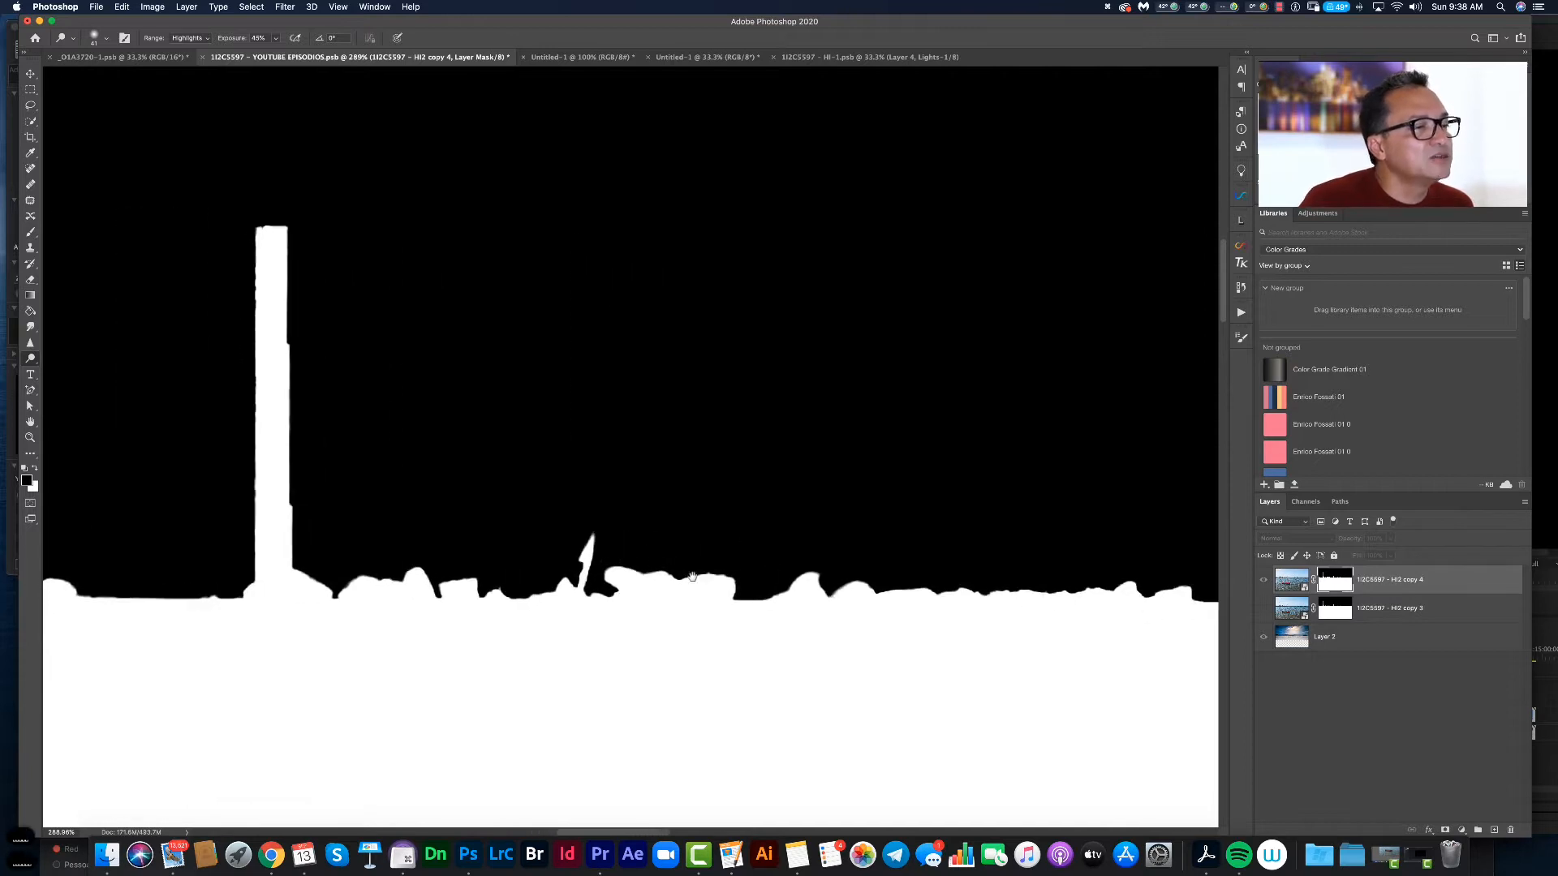
left_click_drag(903, 634, 703, 577)
left_click_drag(837, 551, 712, 555)
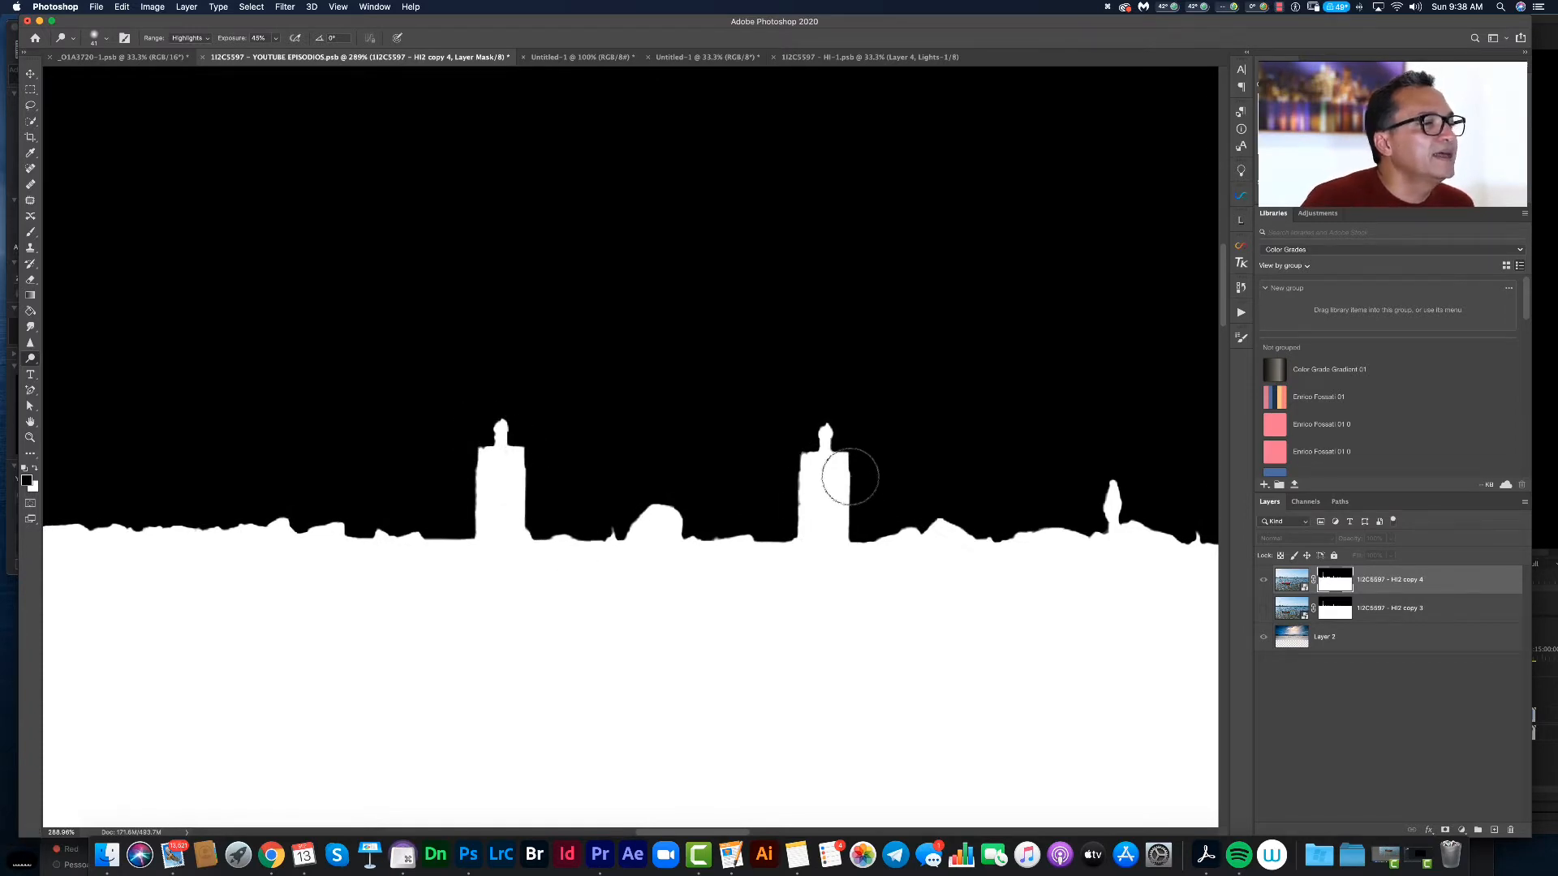
left_click_drag(809, 572, 719, 513)
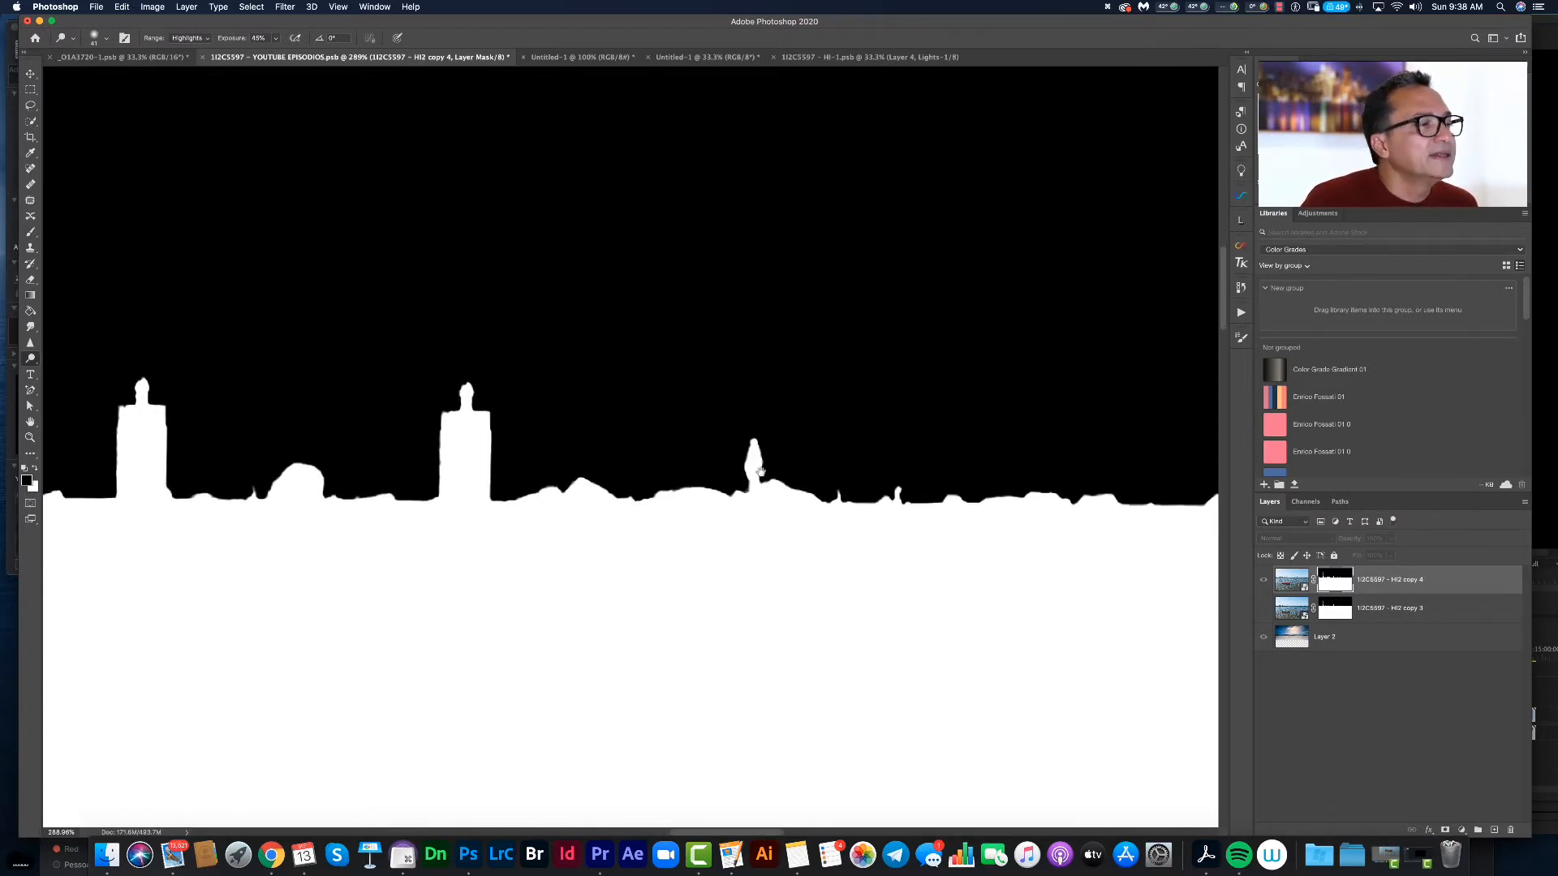
left_click_drag(1036, 568, 581, 563)
left_click_drag(950, 556, 738, 576)
left_click_drag(844, 552, 693, 528)
scroll(535, 500, "left", 10)
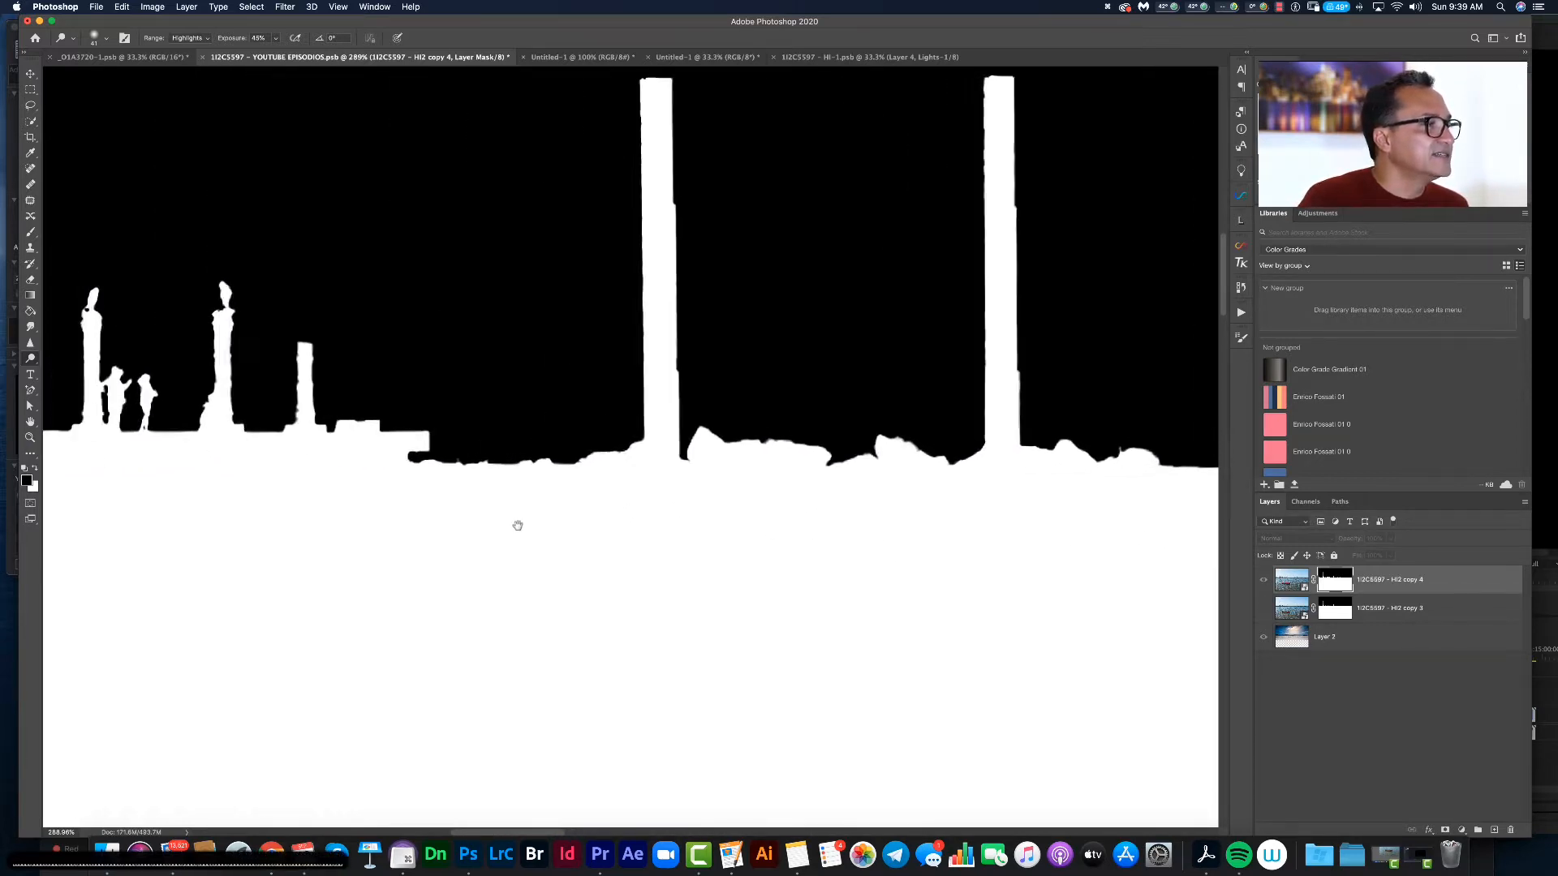
scroll(559, 531, "left", 10)
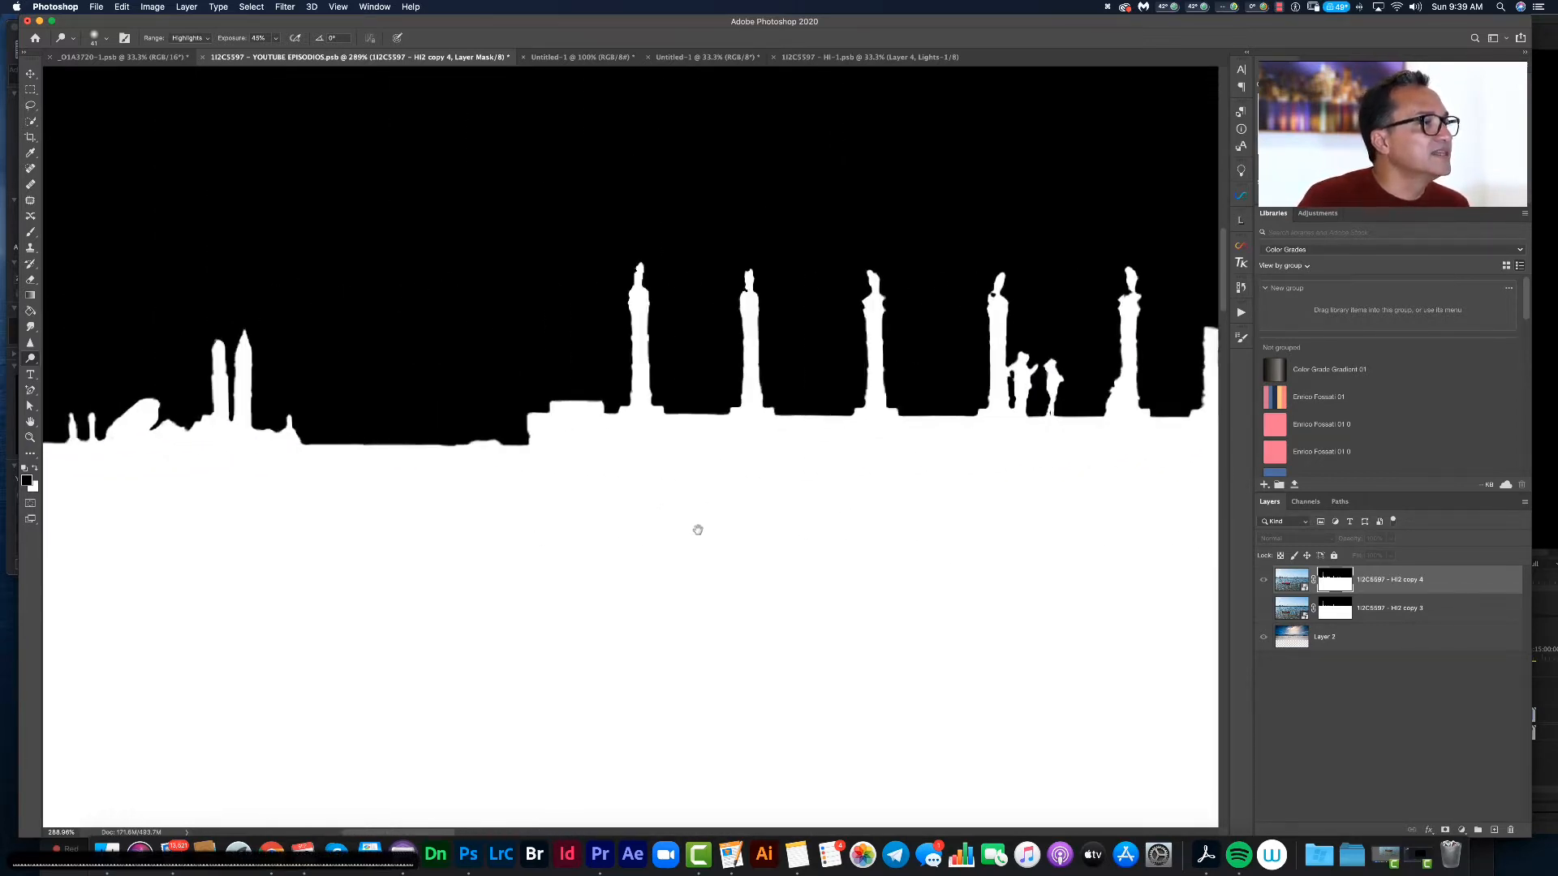
- Apply the Minimum filter to the copy 4 layer's mask with a 0.8-pixel radius, preserving Roundness
scroll(587, 540, "left", 15)
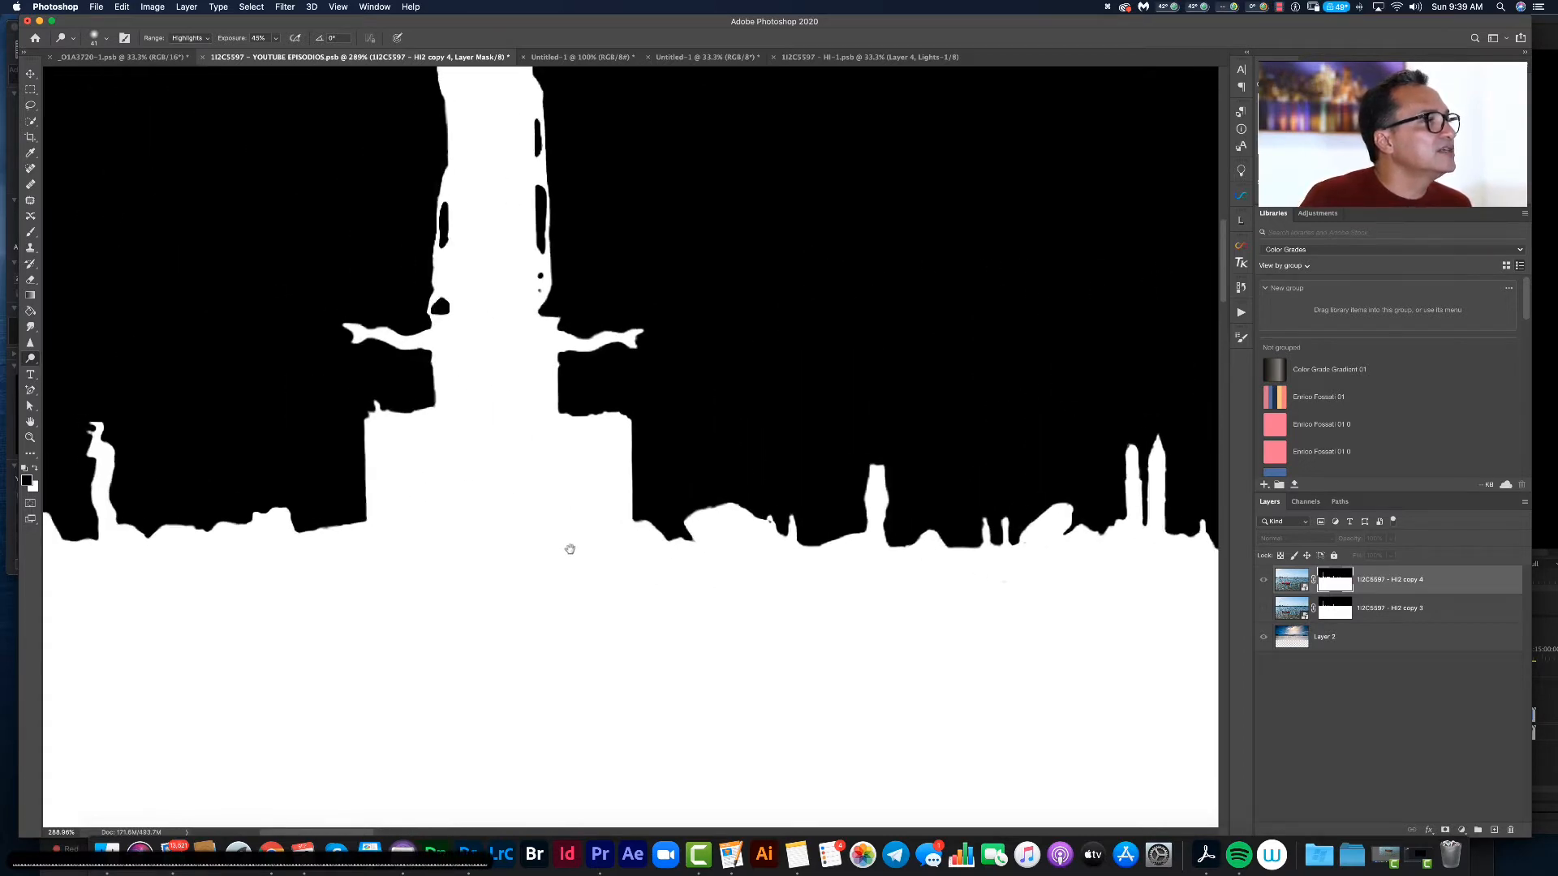
scroll(660, 562, "left", 8)
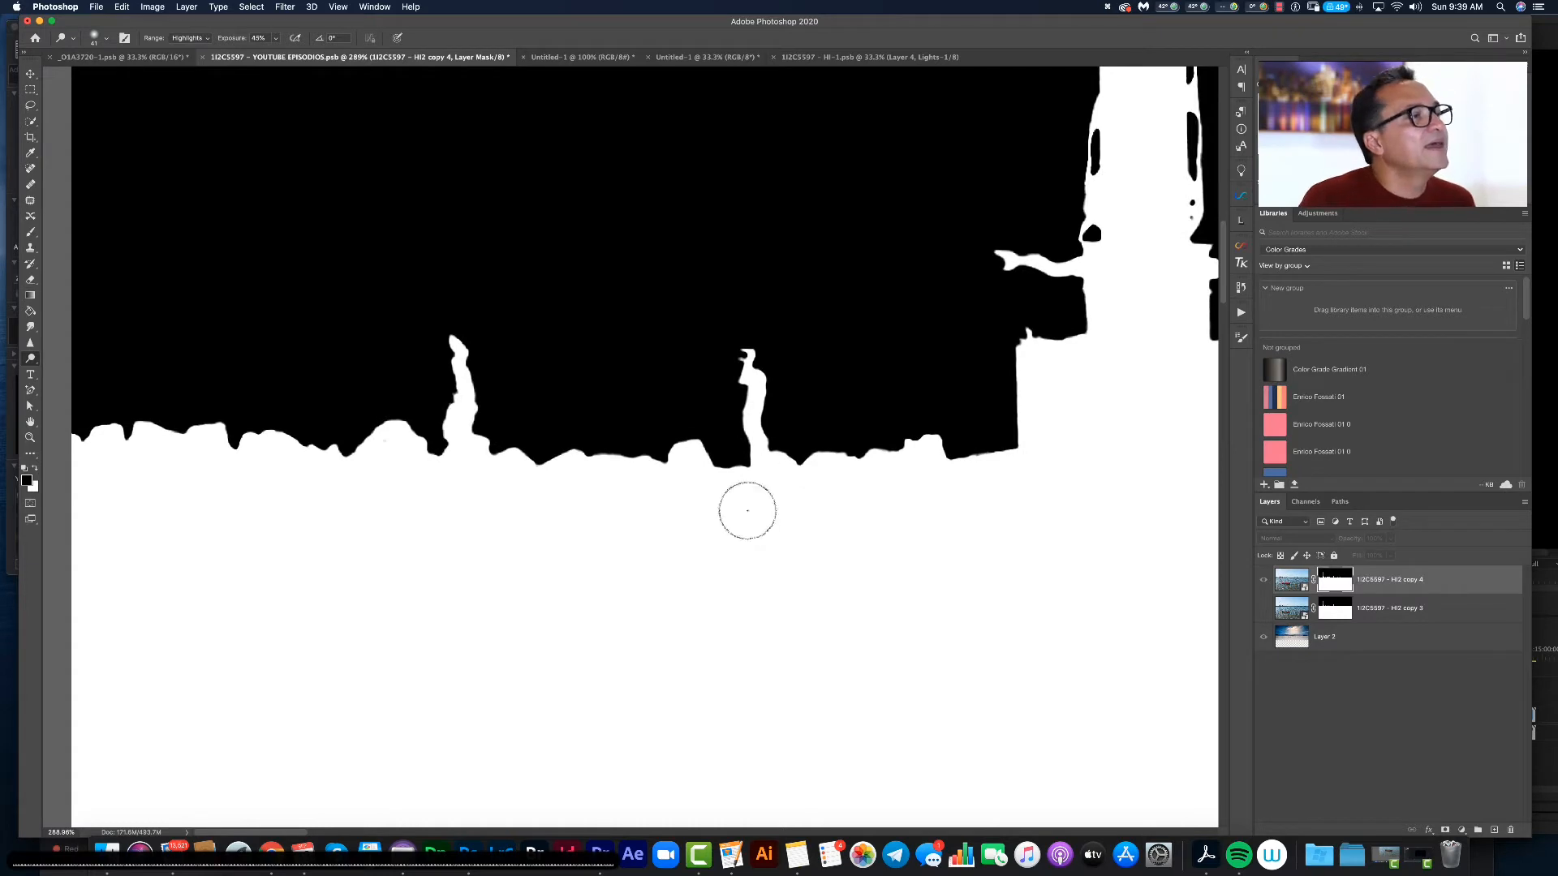
key("super+0")
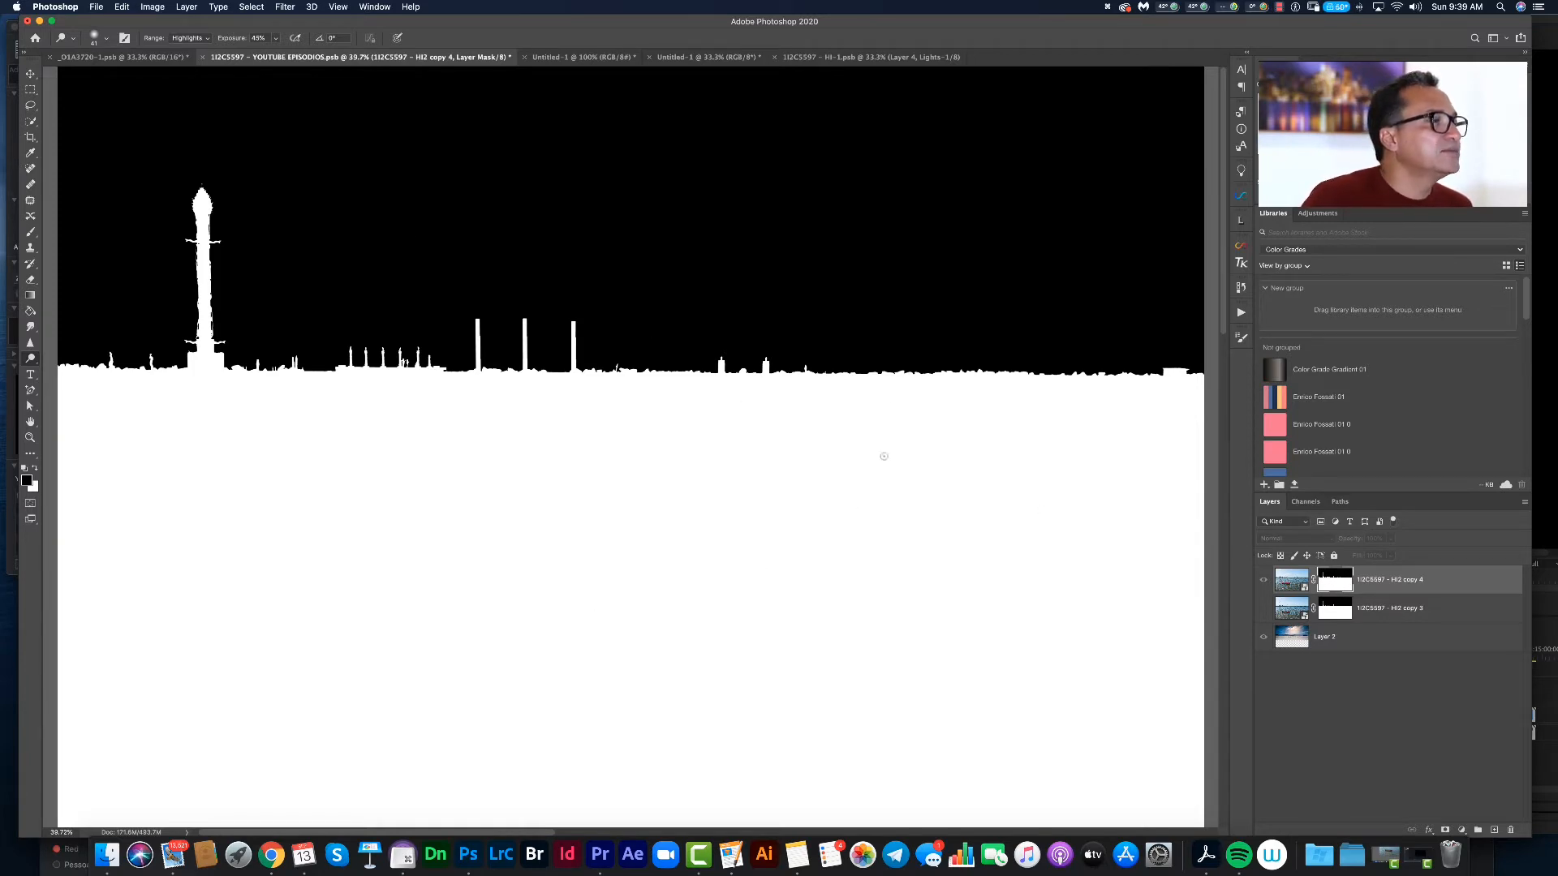
mouse_move(439, 378)
left_mouse_down()
mouse_move(634, 447)
mouse_move(567, 443)
mouse_move(572, 419)
left_mouse_up()
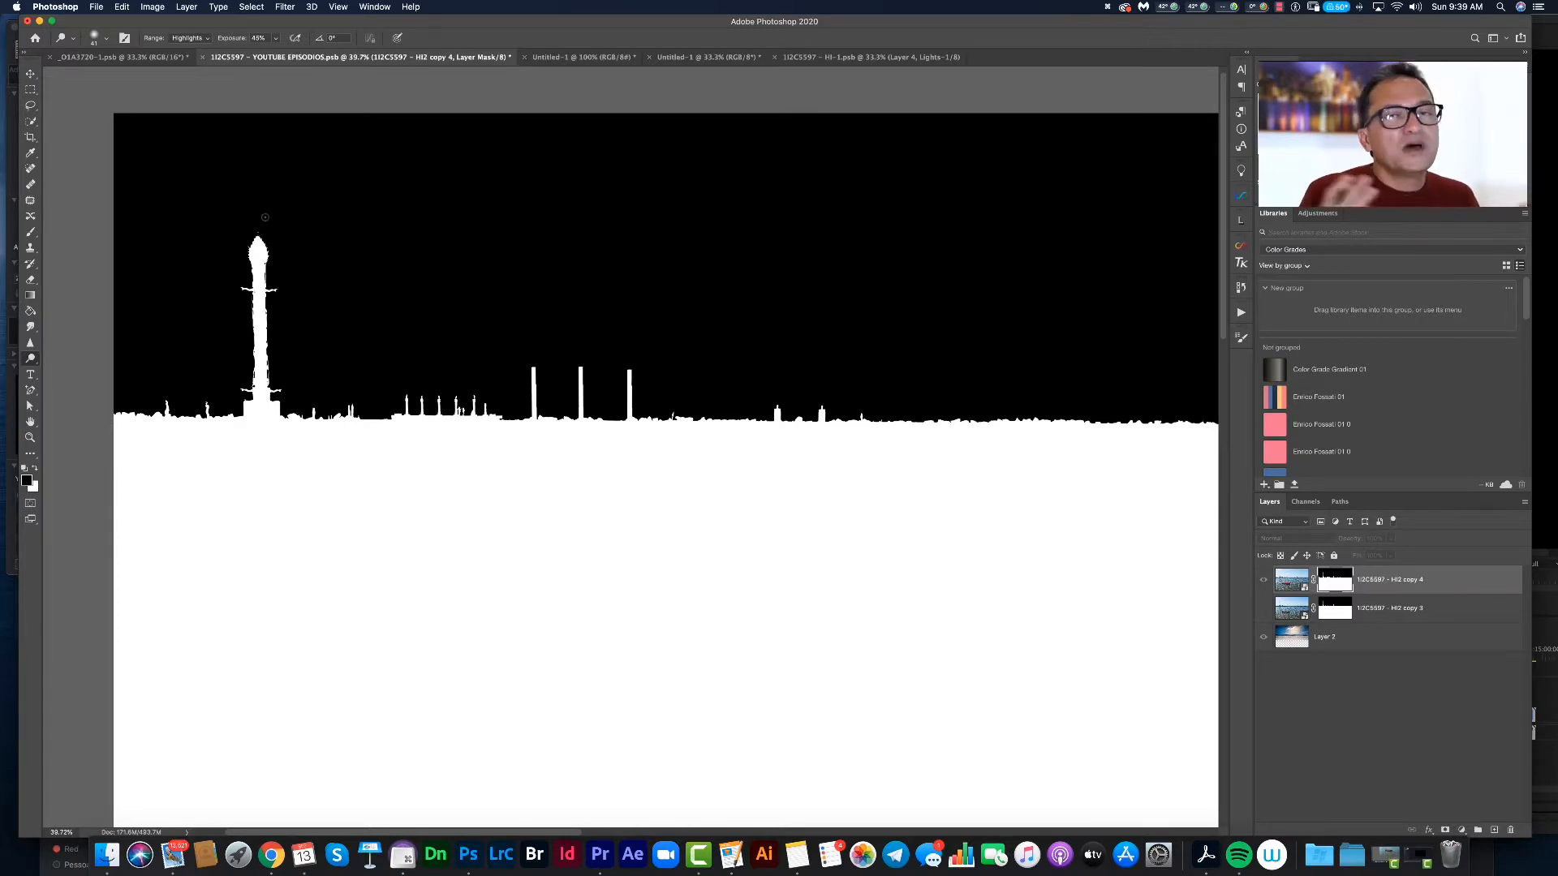
left_click(284, 8)
mouse_move(348, 256)
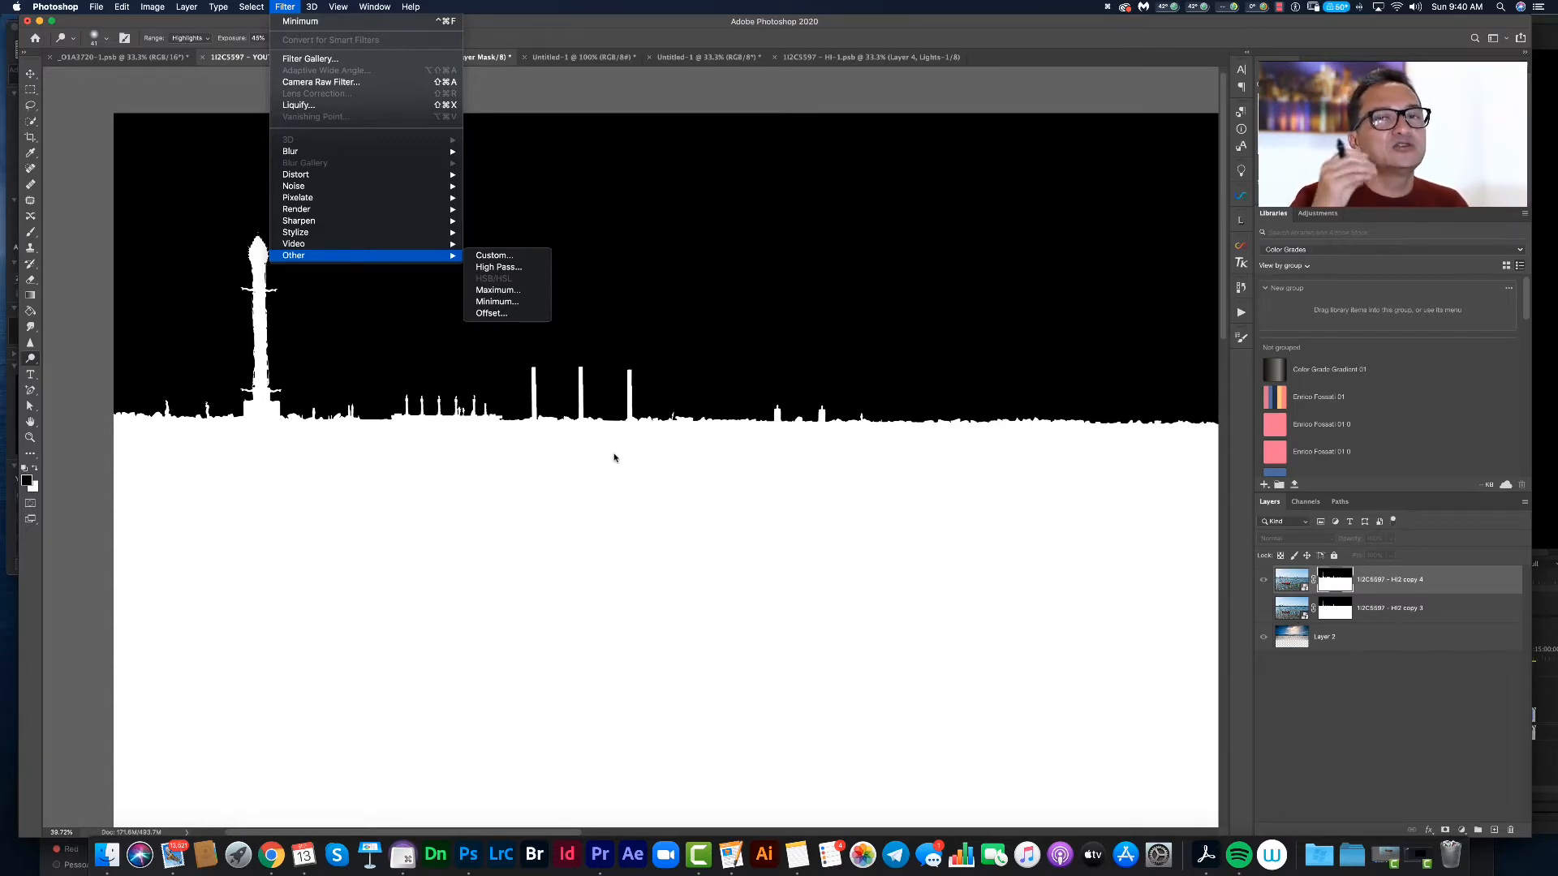
left_click(504, 303)
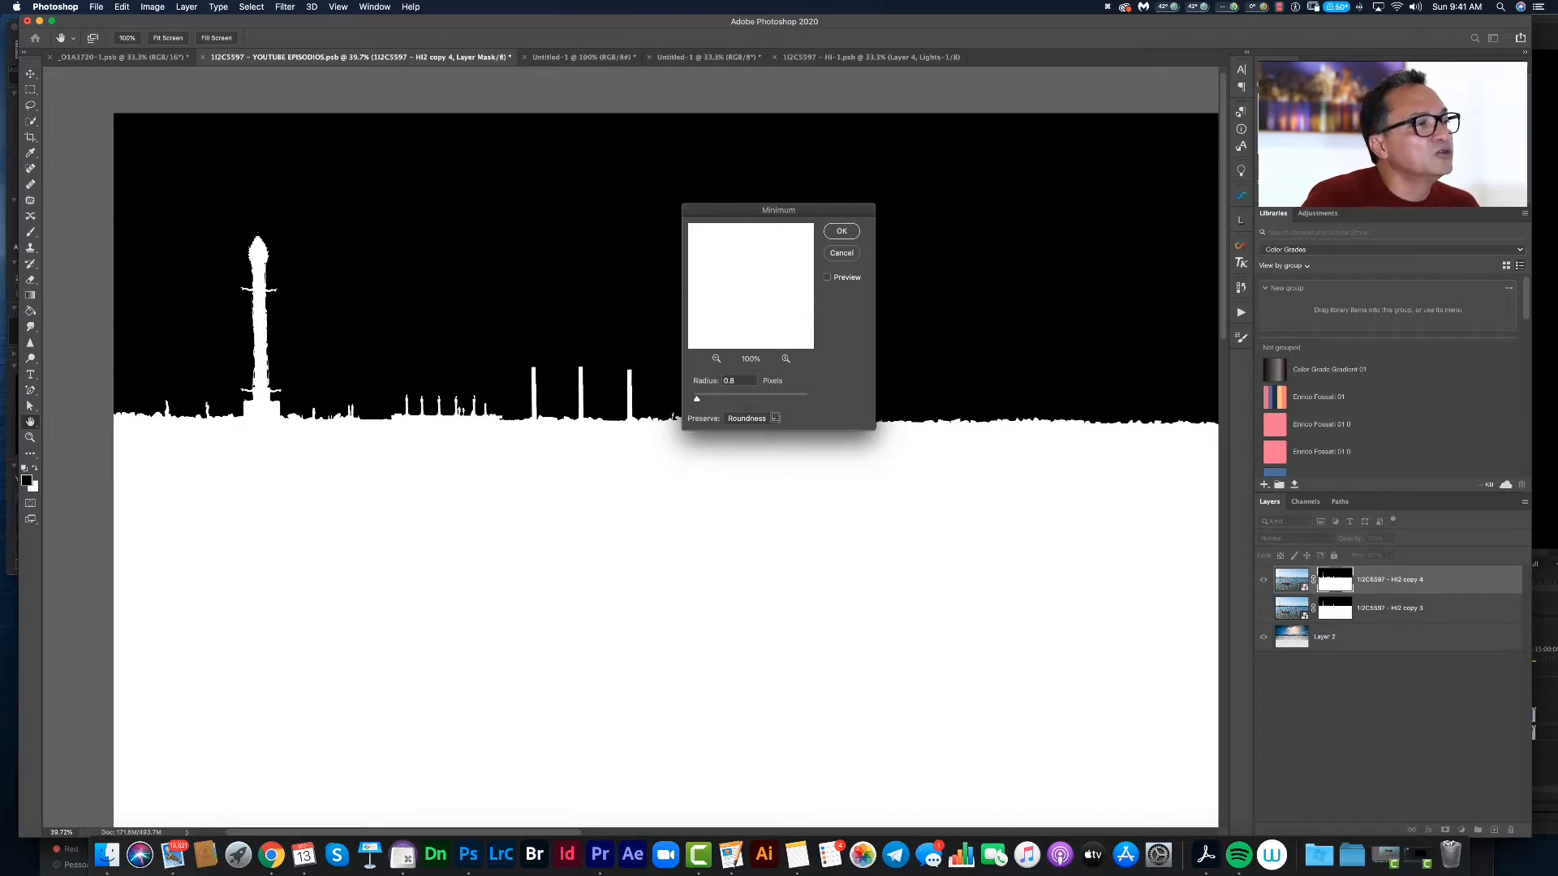
left_click(774, 420)
left_click(774, 419)
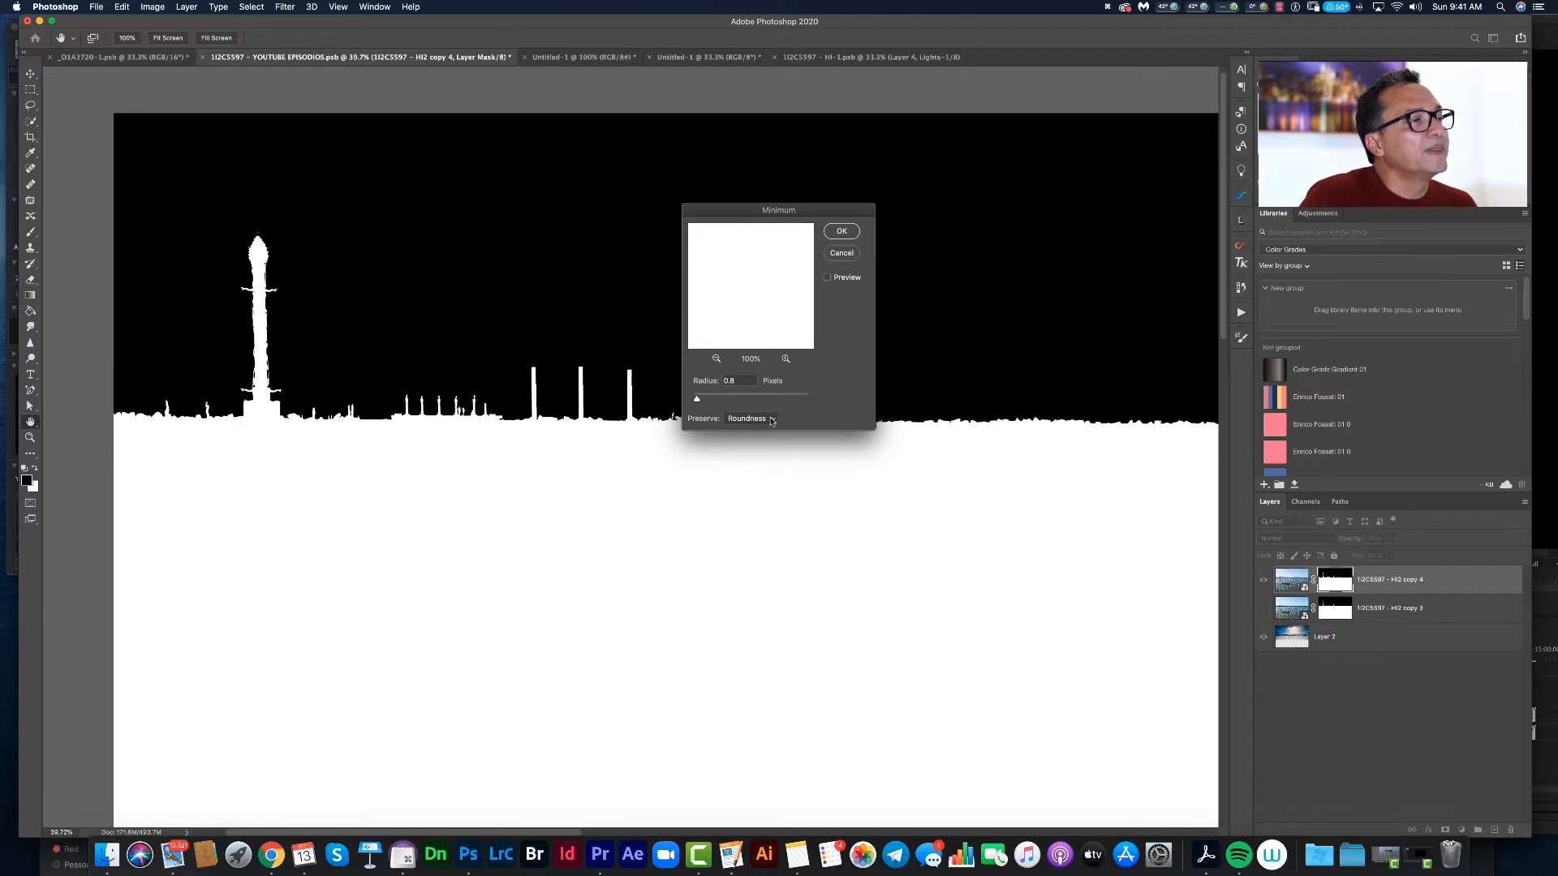
left_click(774, 419)
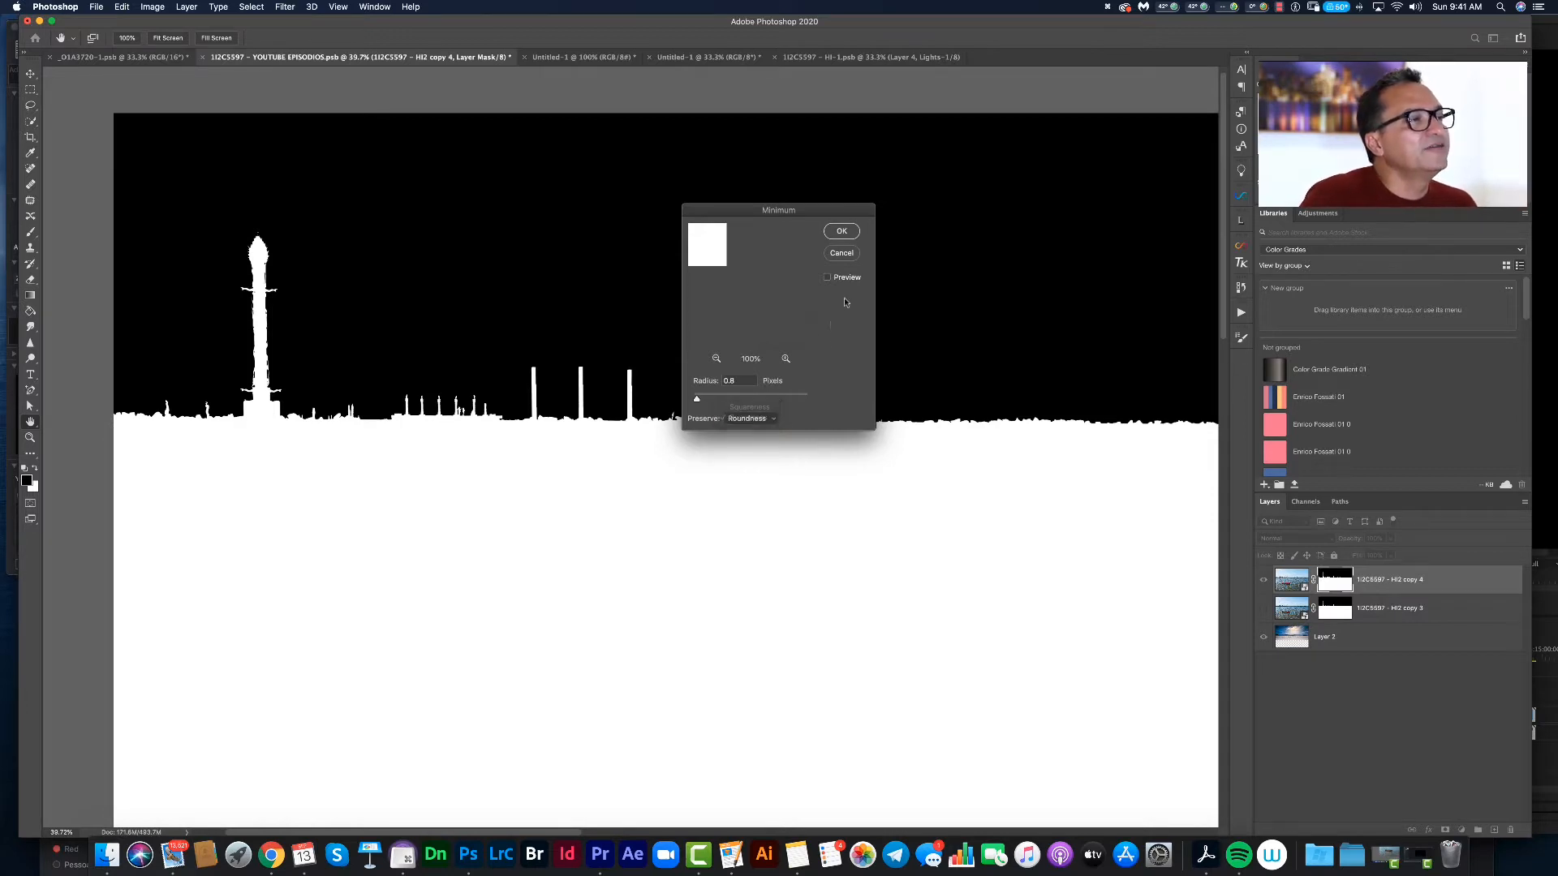
left_click(825, 341)
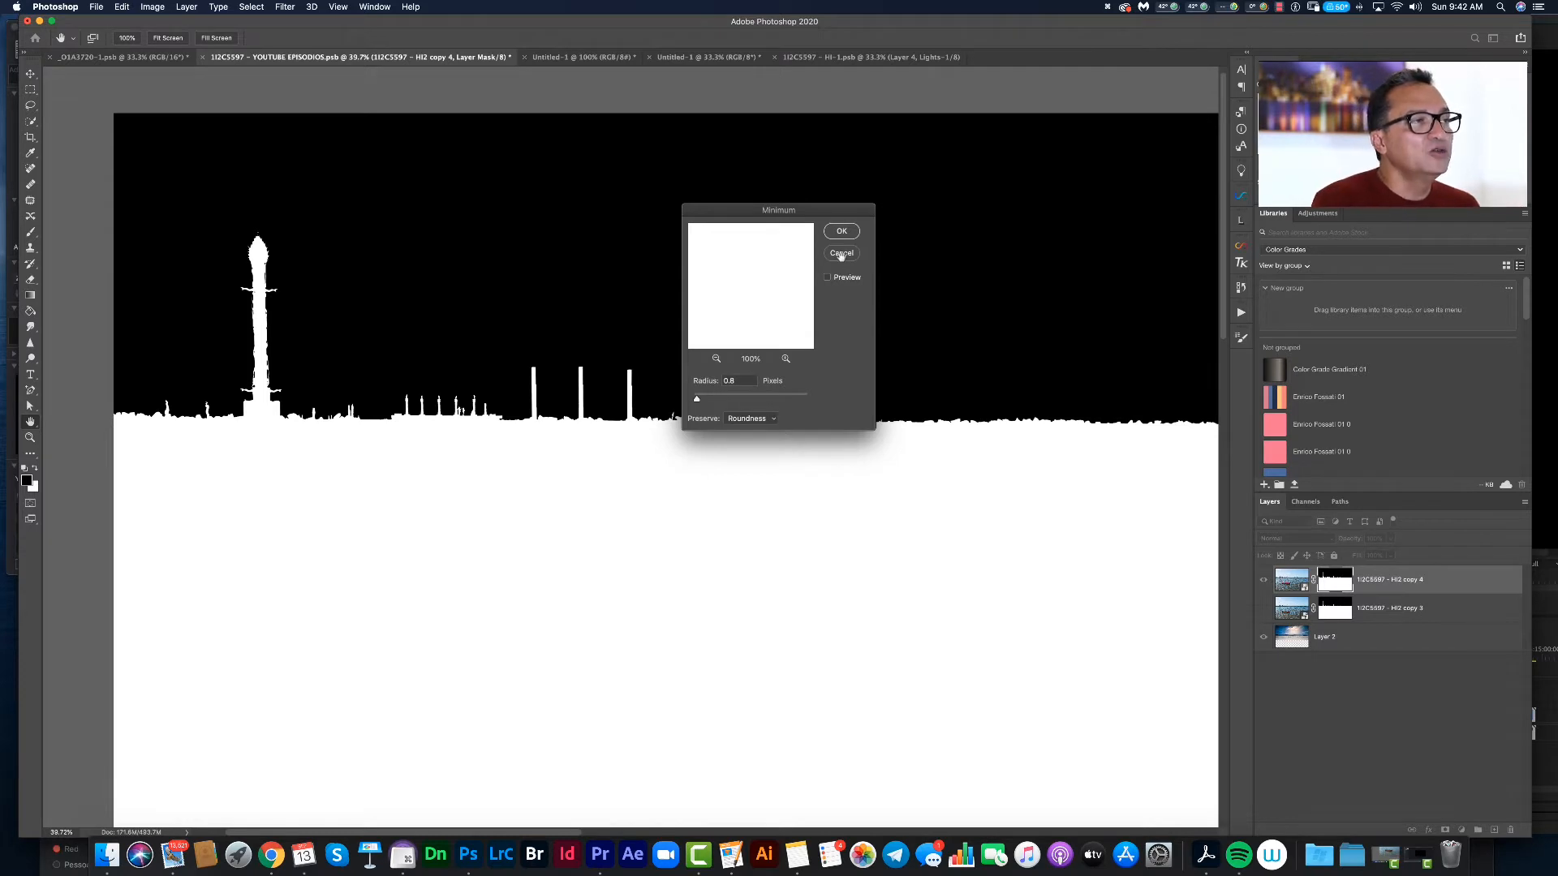
key("Return")
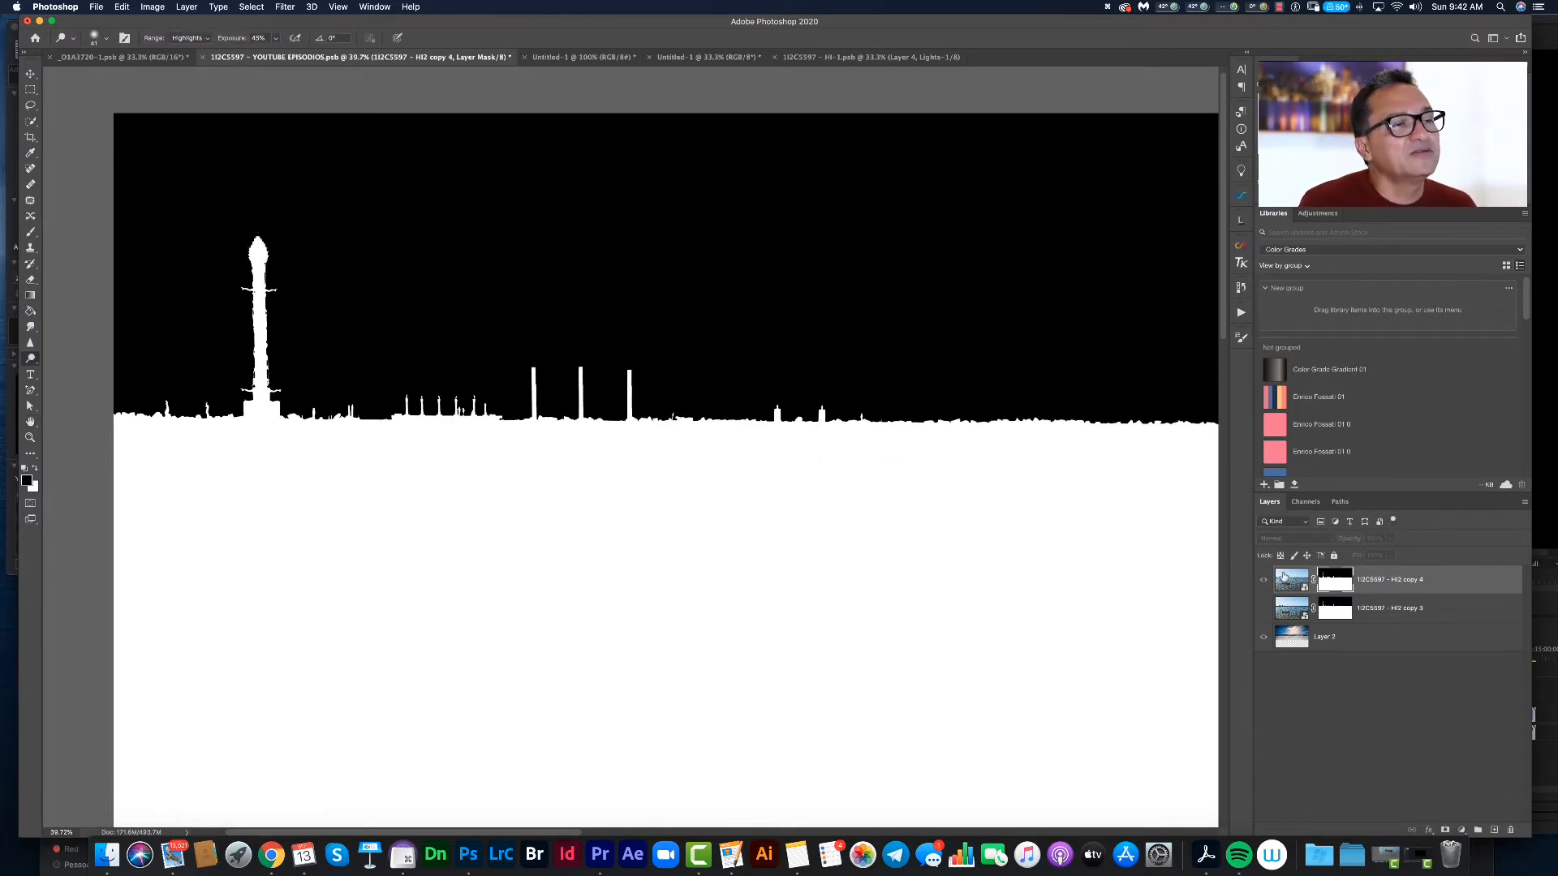
- Display the composite image and compare the edges around the lighthouse base with and without the Minimum filter
left_click(1286, 581)
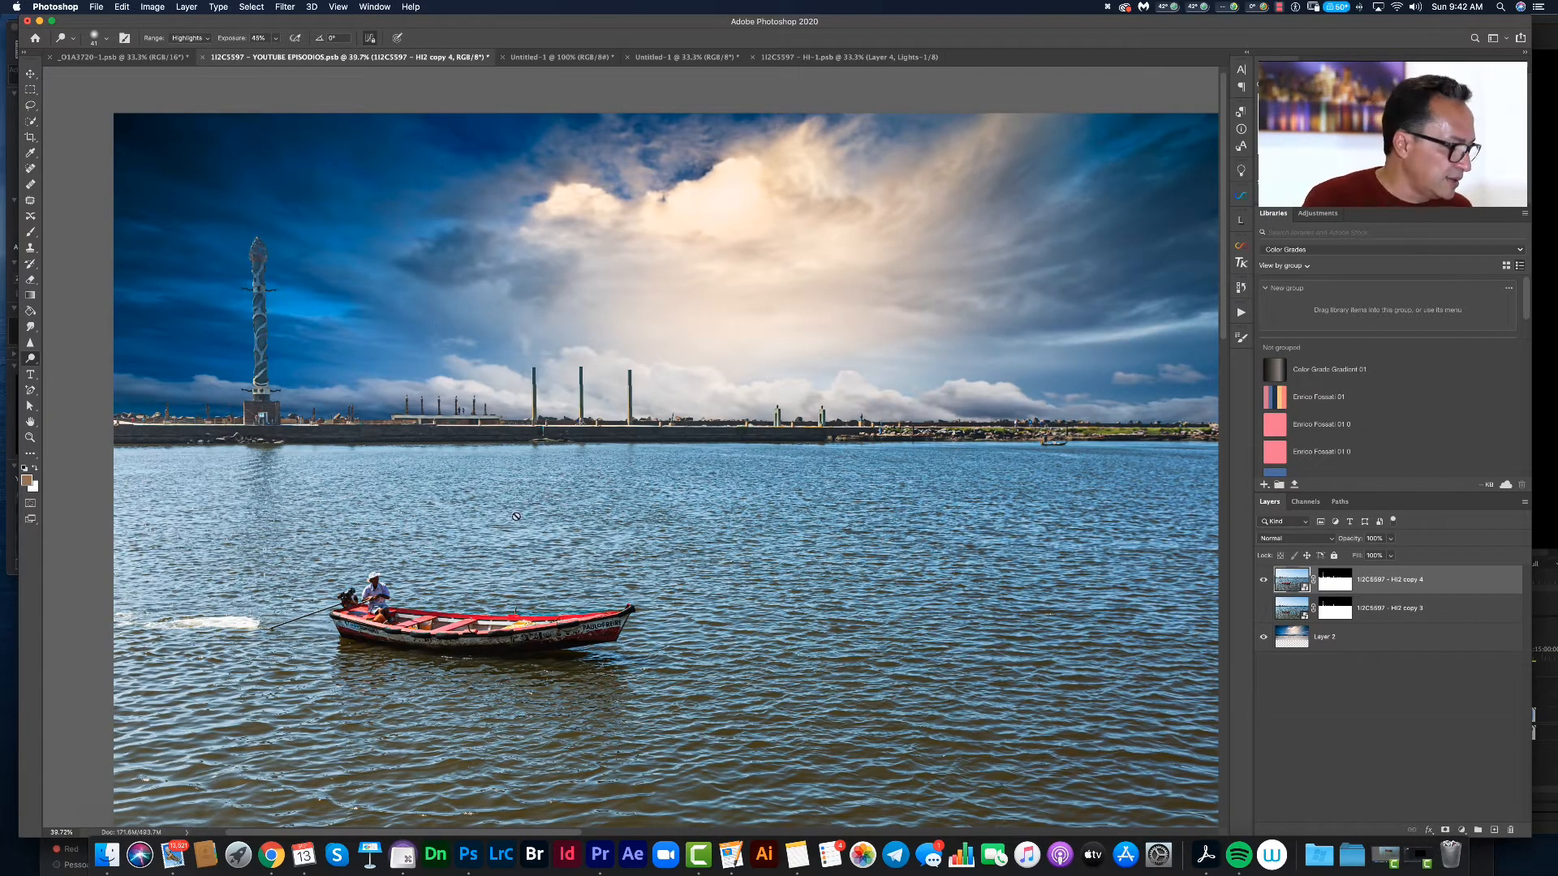
key("z")
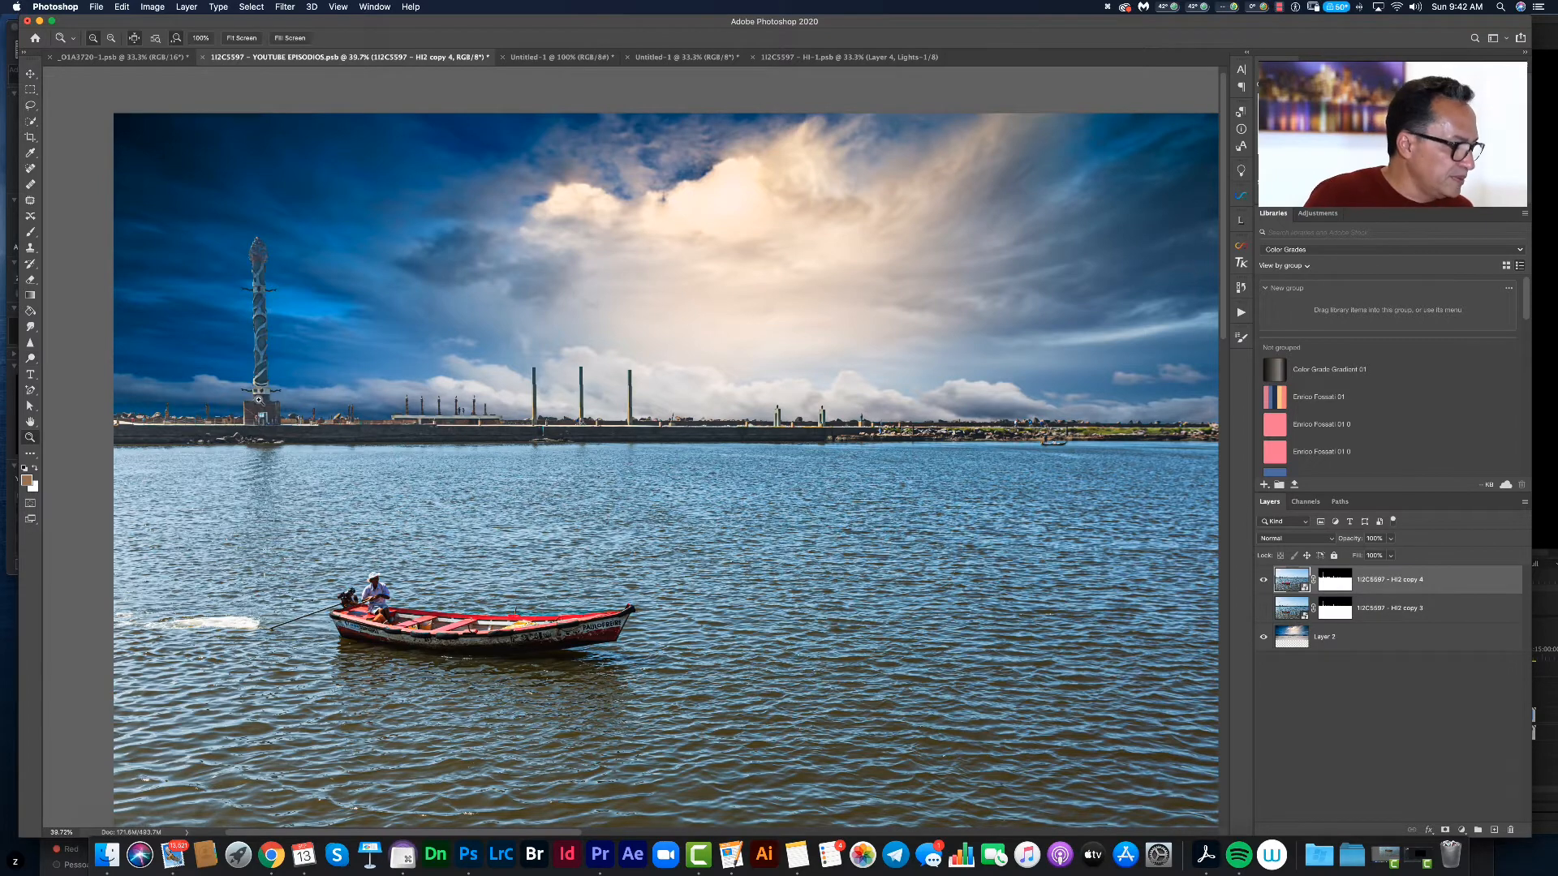
left_click_drag(253, 388, 791, 298)
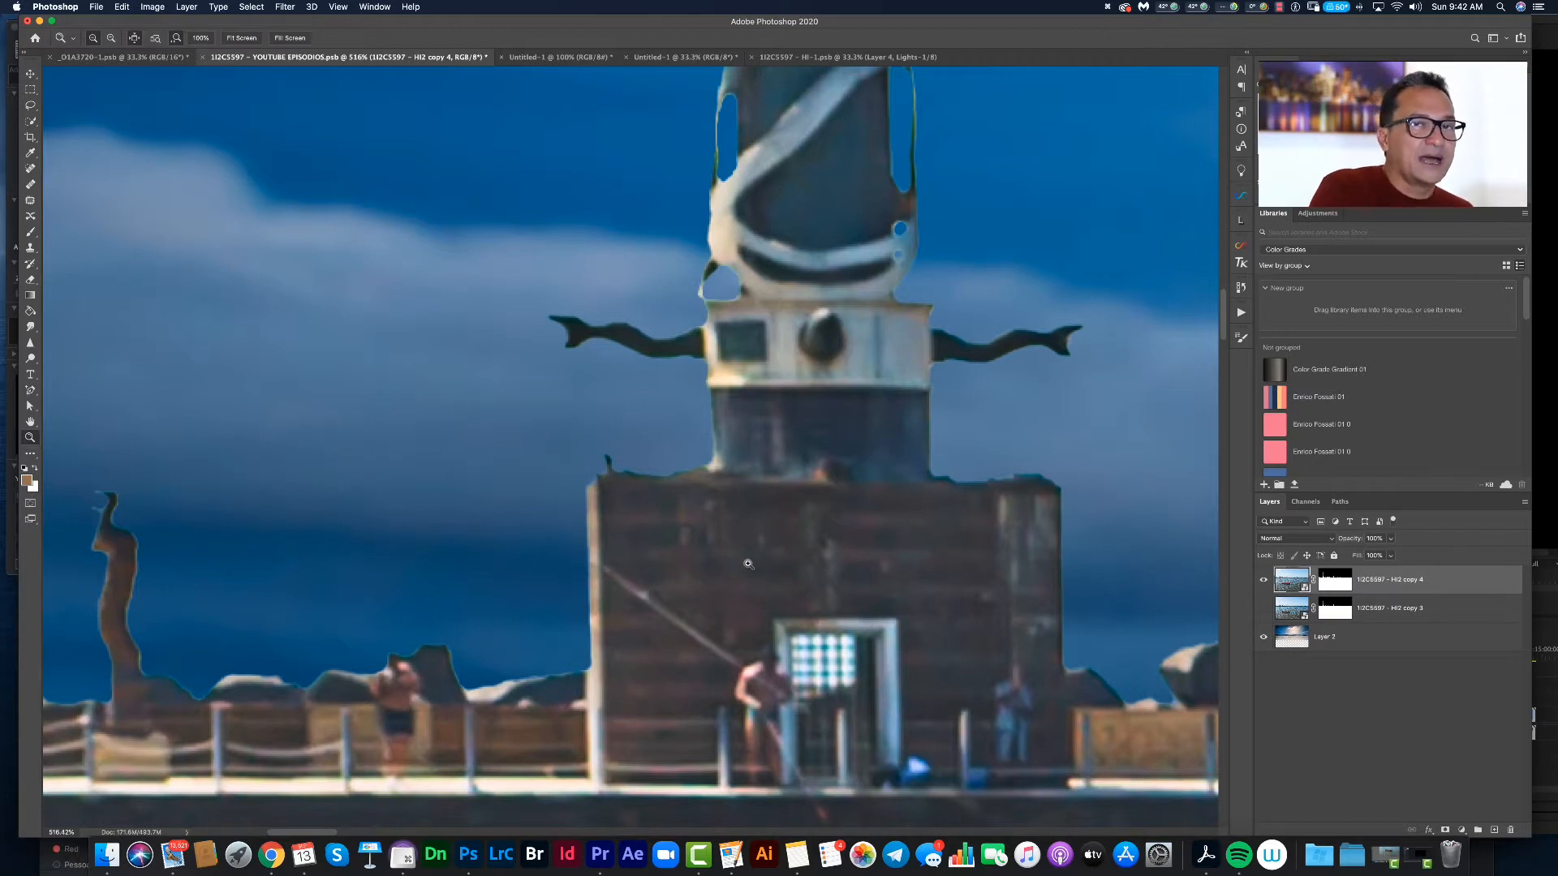
key("super+z")
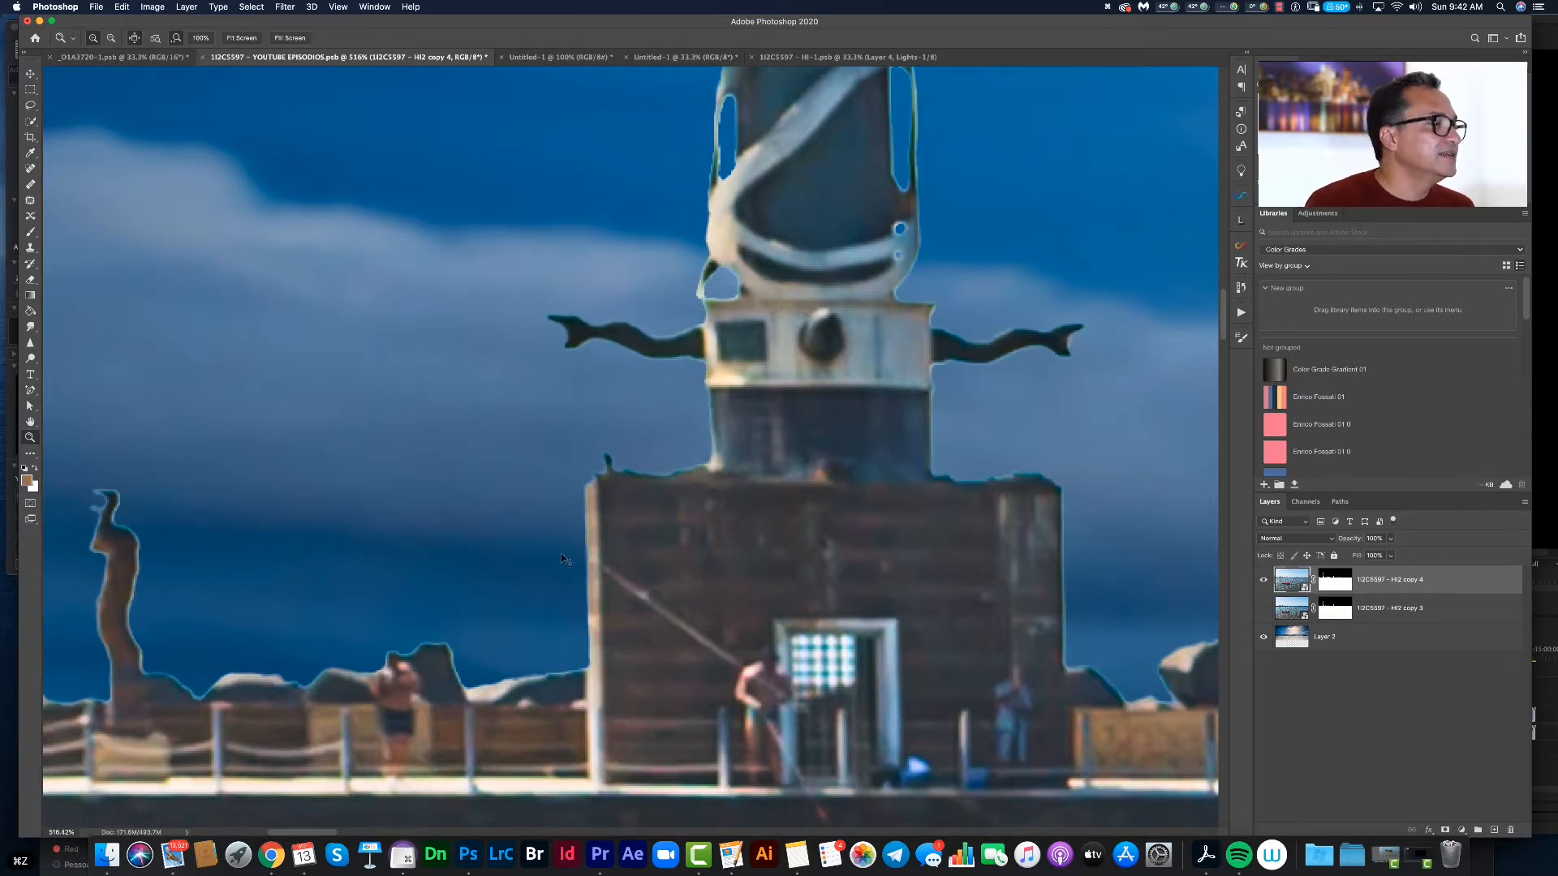
key("shift+super+z")
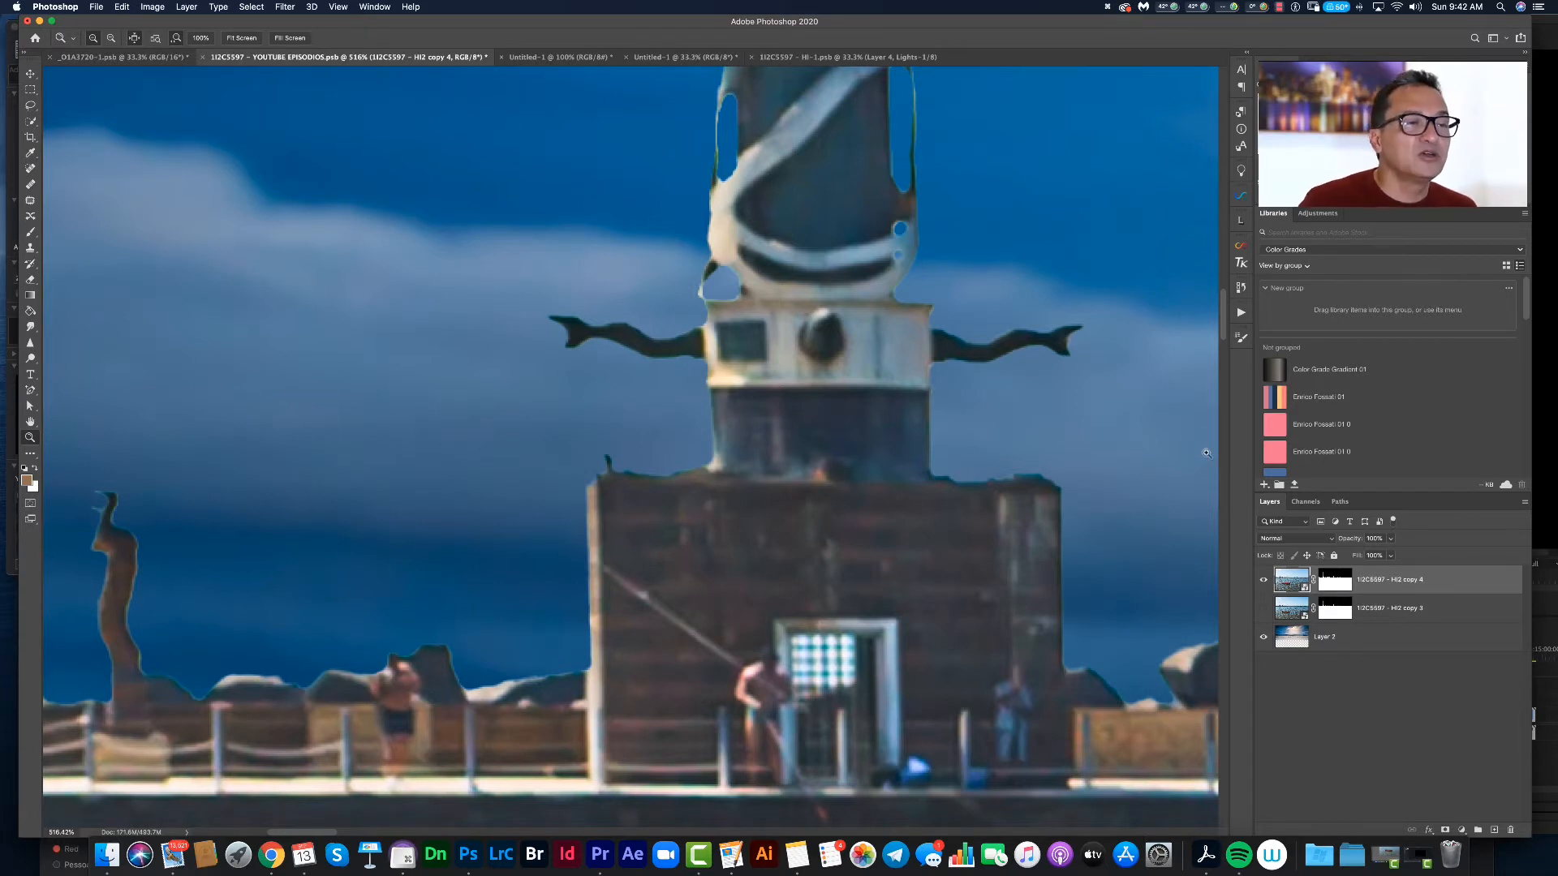
- Apply the last-used Minimum filter once more to the copy 4 layer's mask
left_click(1343, 581)
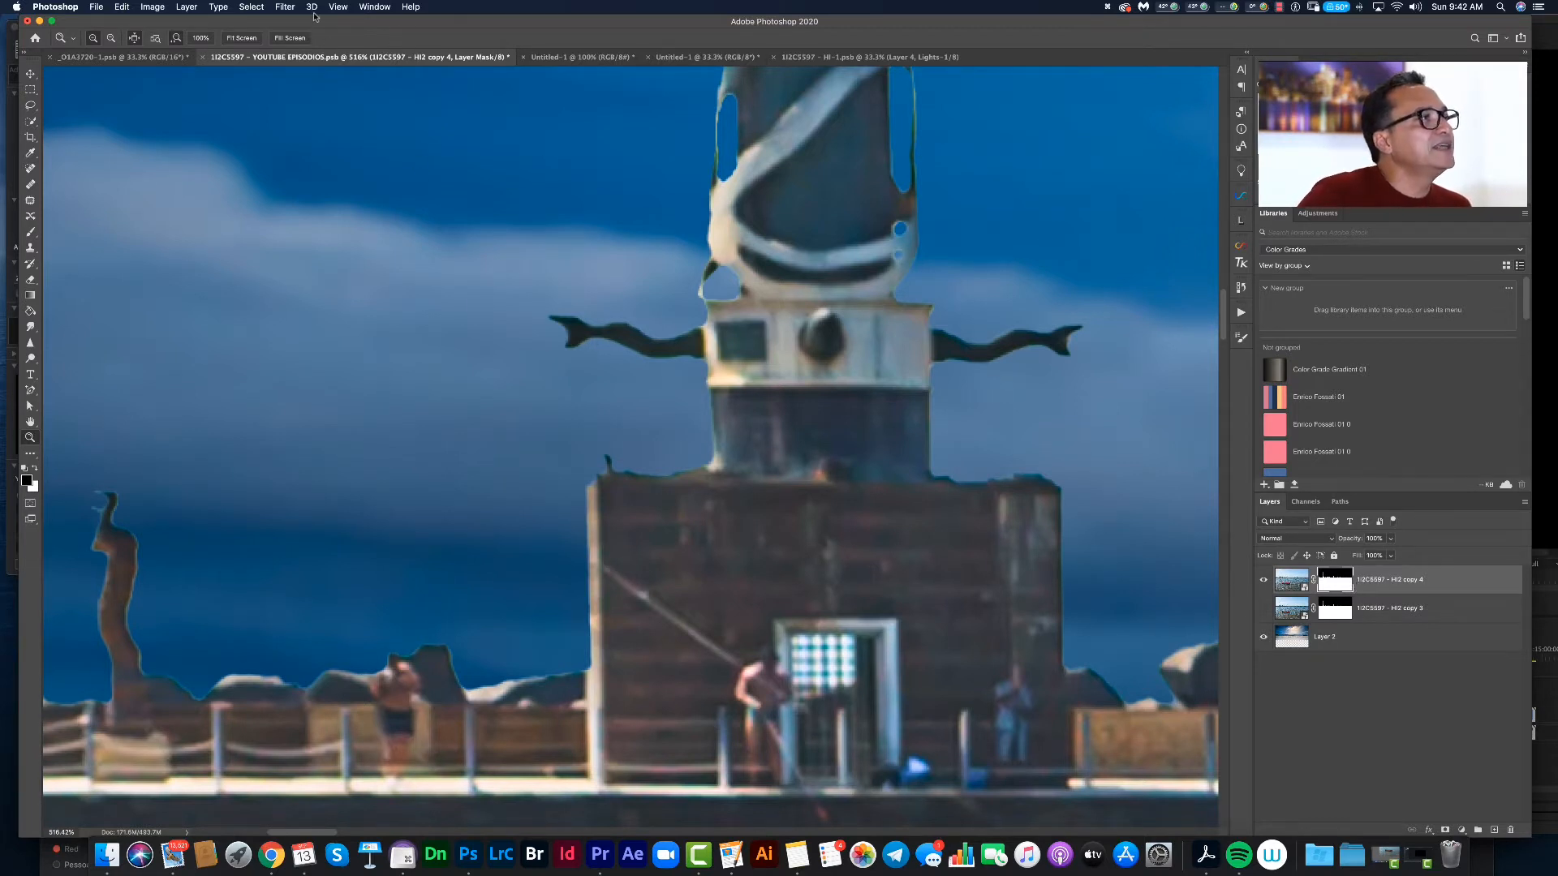
left_click(286, 8)
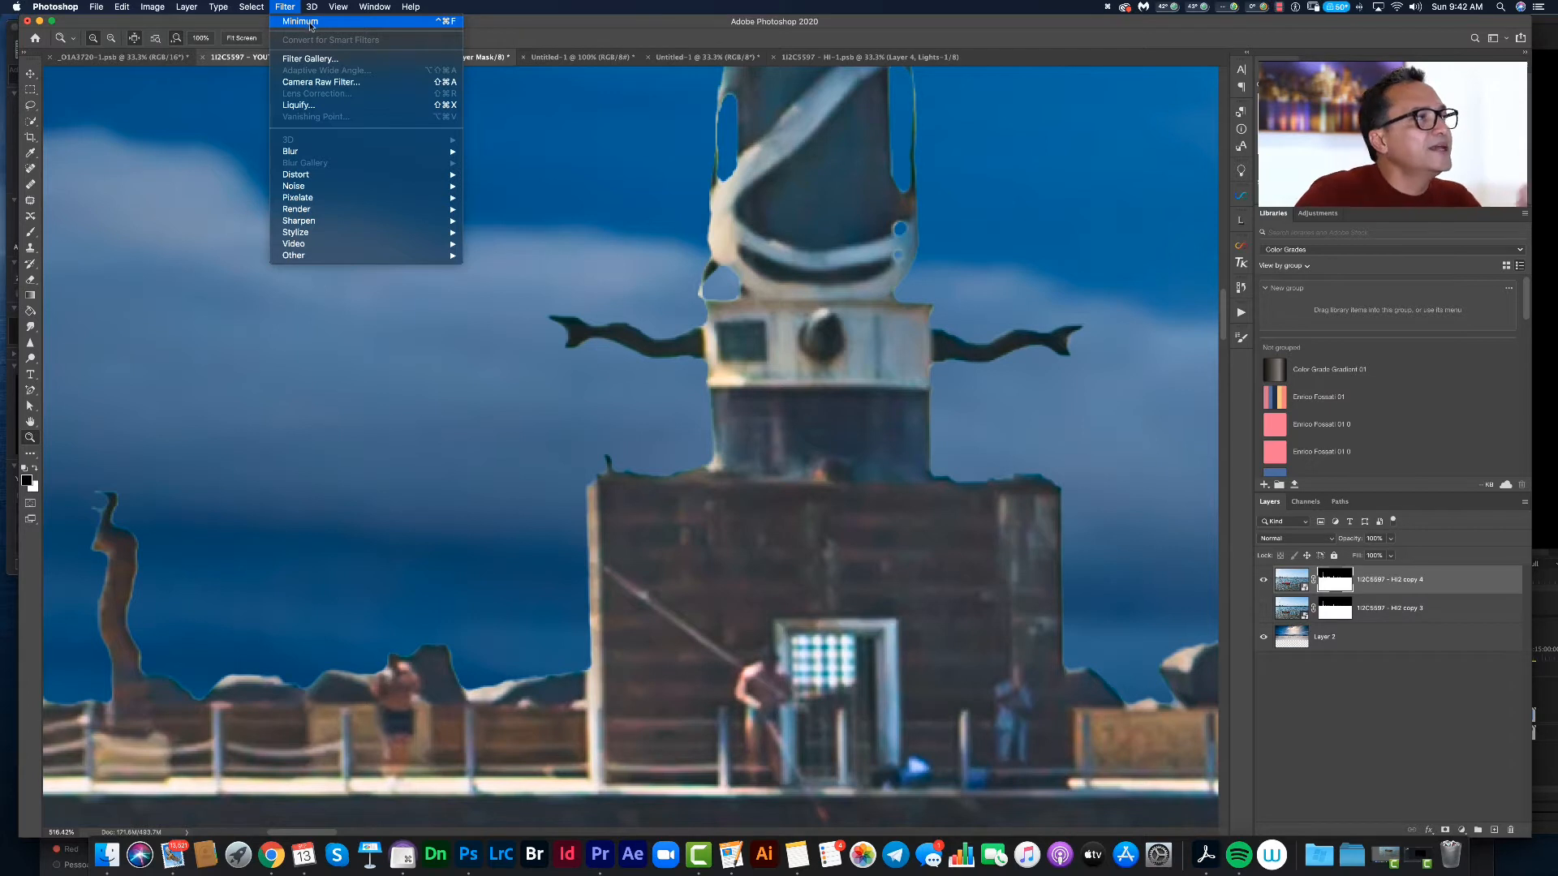
left_click(311, 23)
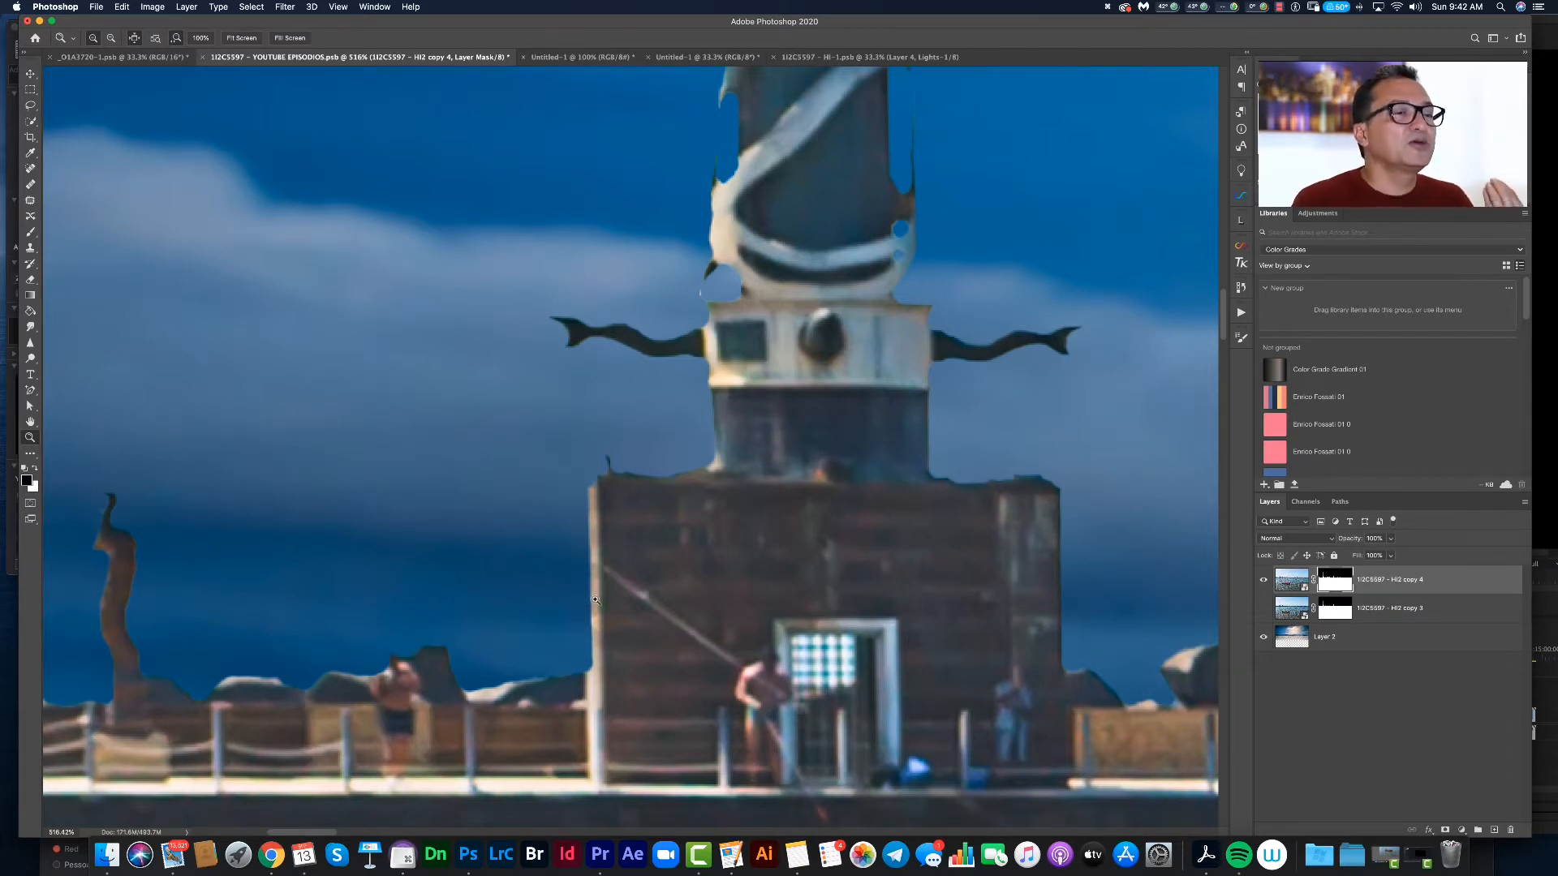
- Undo and redo both Minimum passes to compare the halos around the lighthouse, statue and rocks
key("shift+super+z")
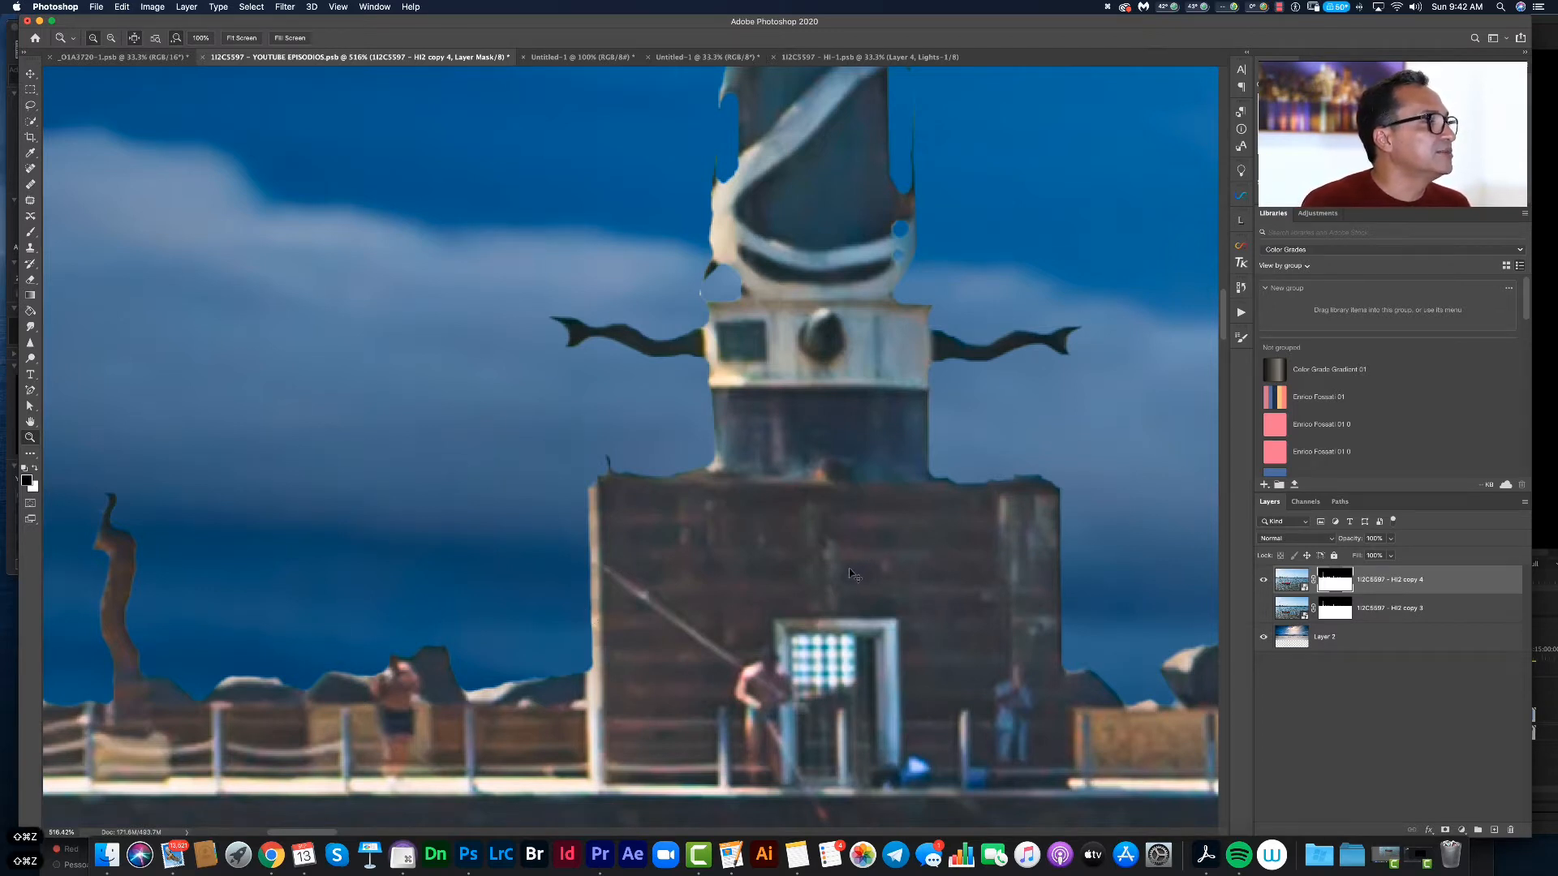
key("shift+super+z")
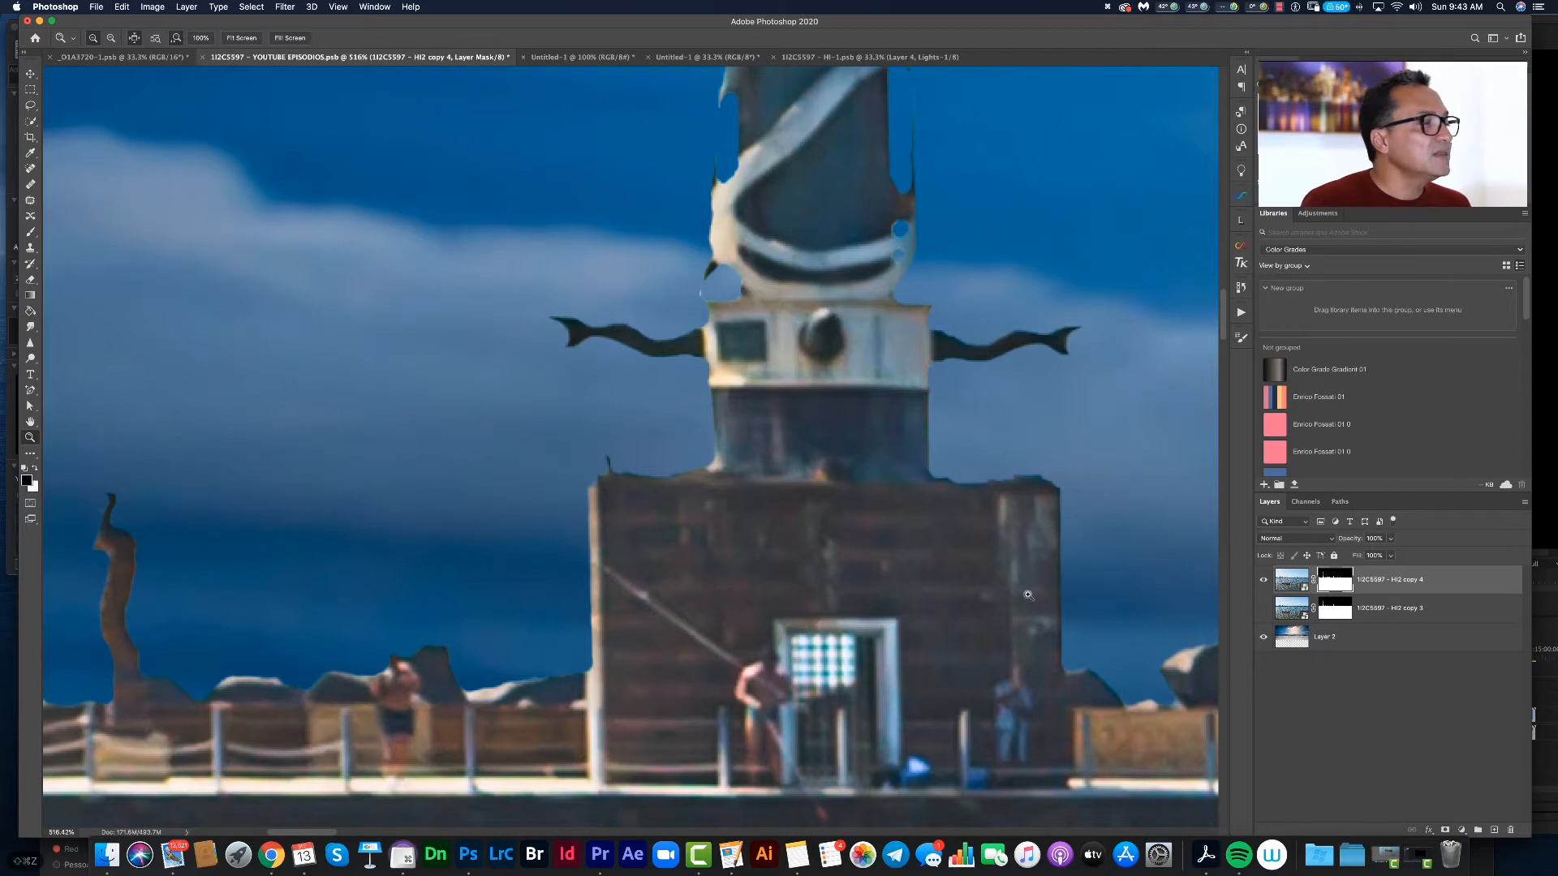
key("super+z")
key("super+z")
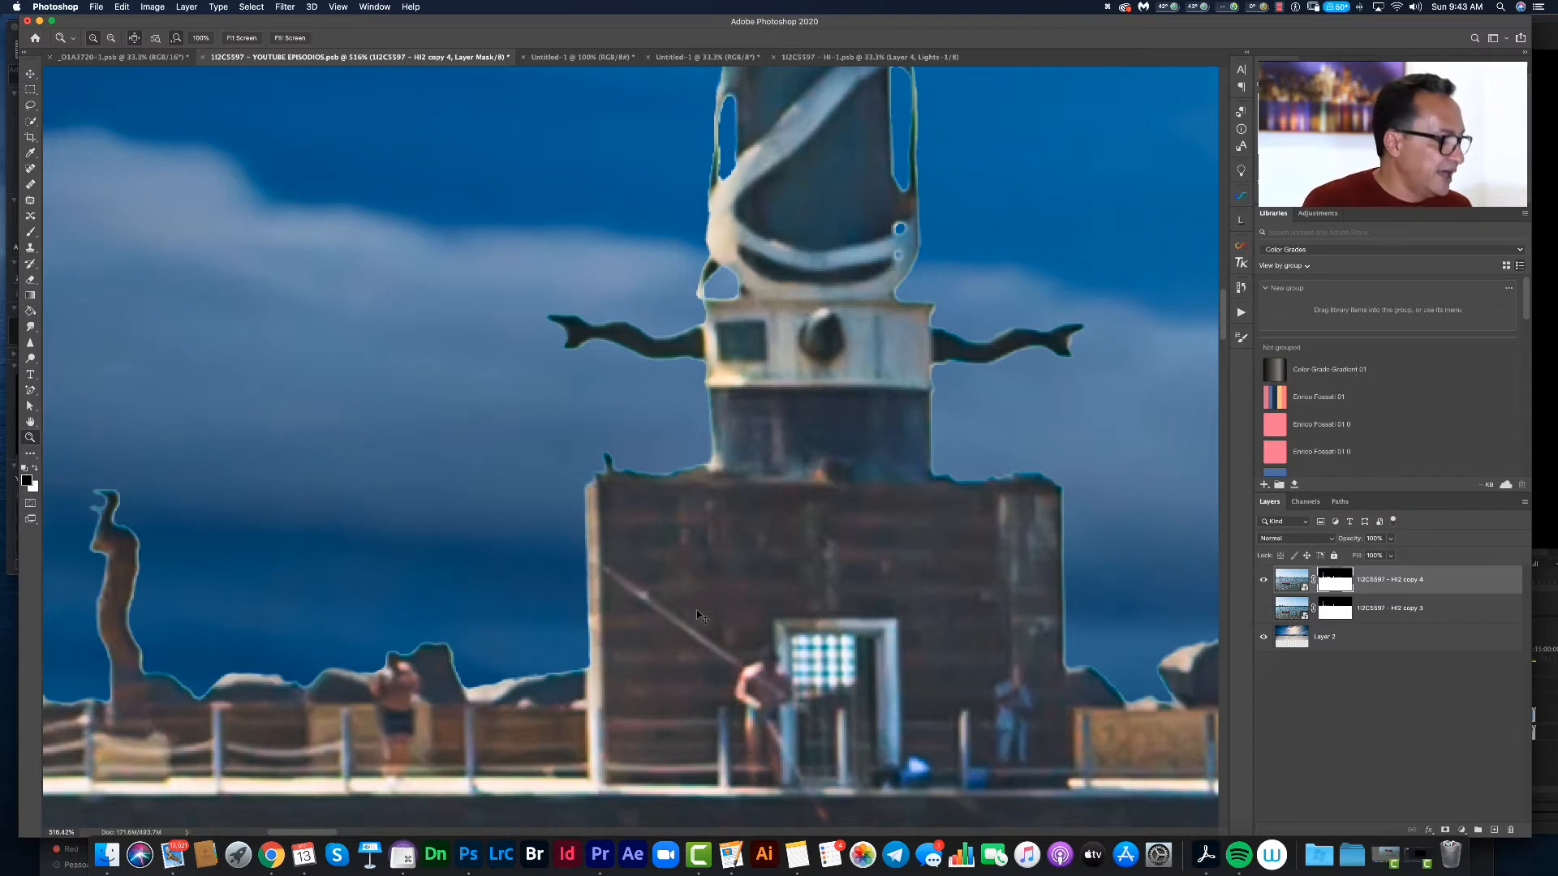
key("shift+super+z")
key("shift+super+z")
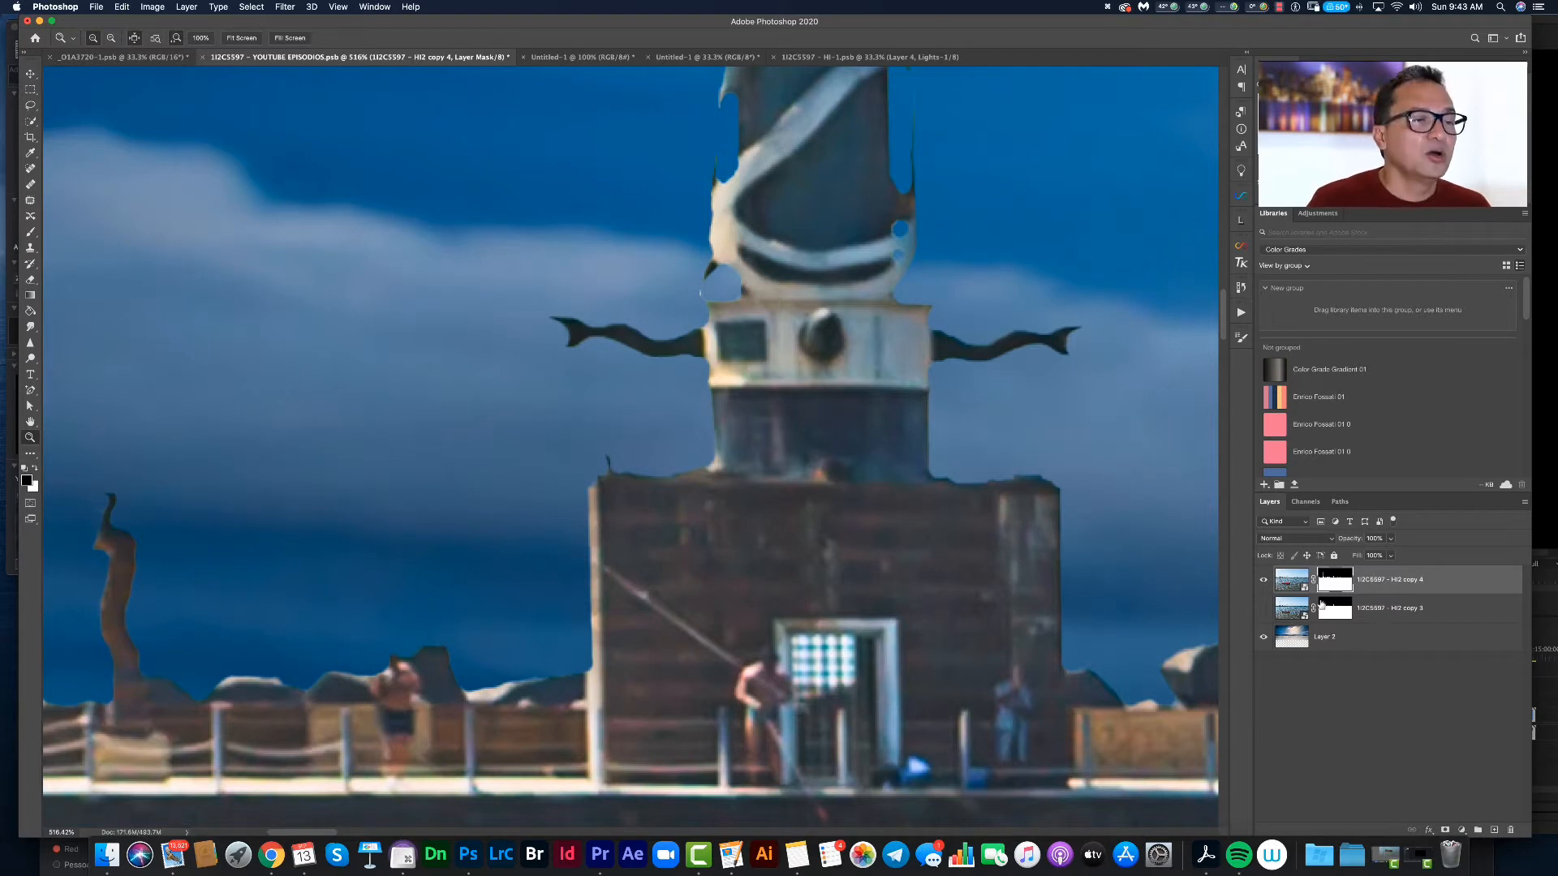
- Show the copy 3 layer, set its blend mode to Multiply and reduce its opacity to about 58%
left_click(1262, 610)
left_click(1295, 615)
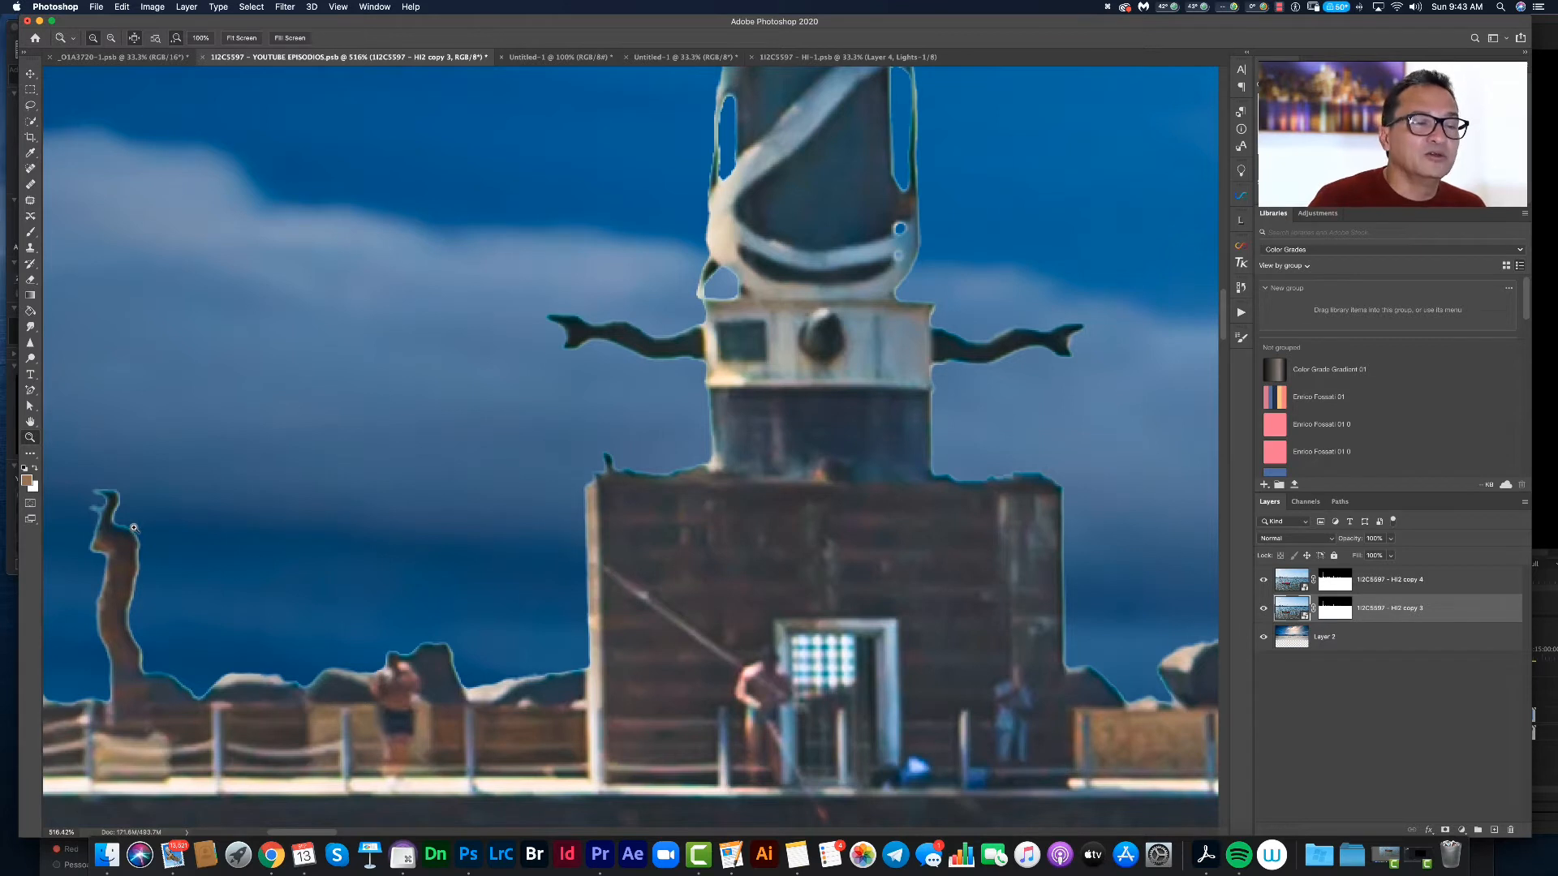
left_click(1304, 541)
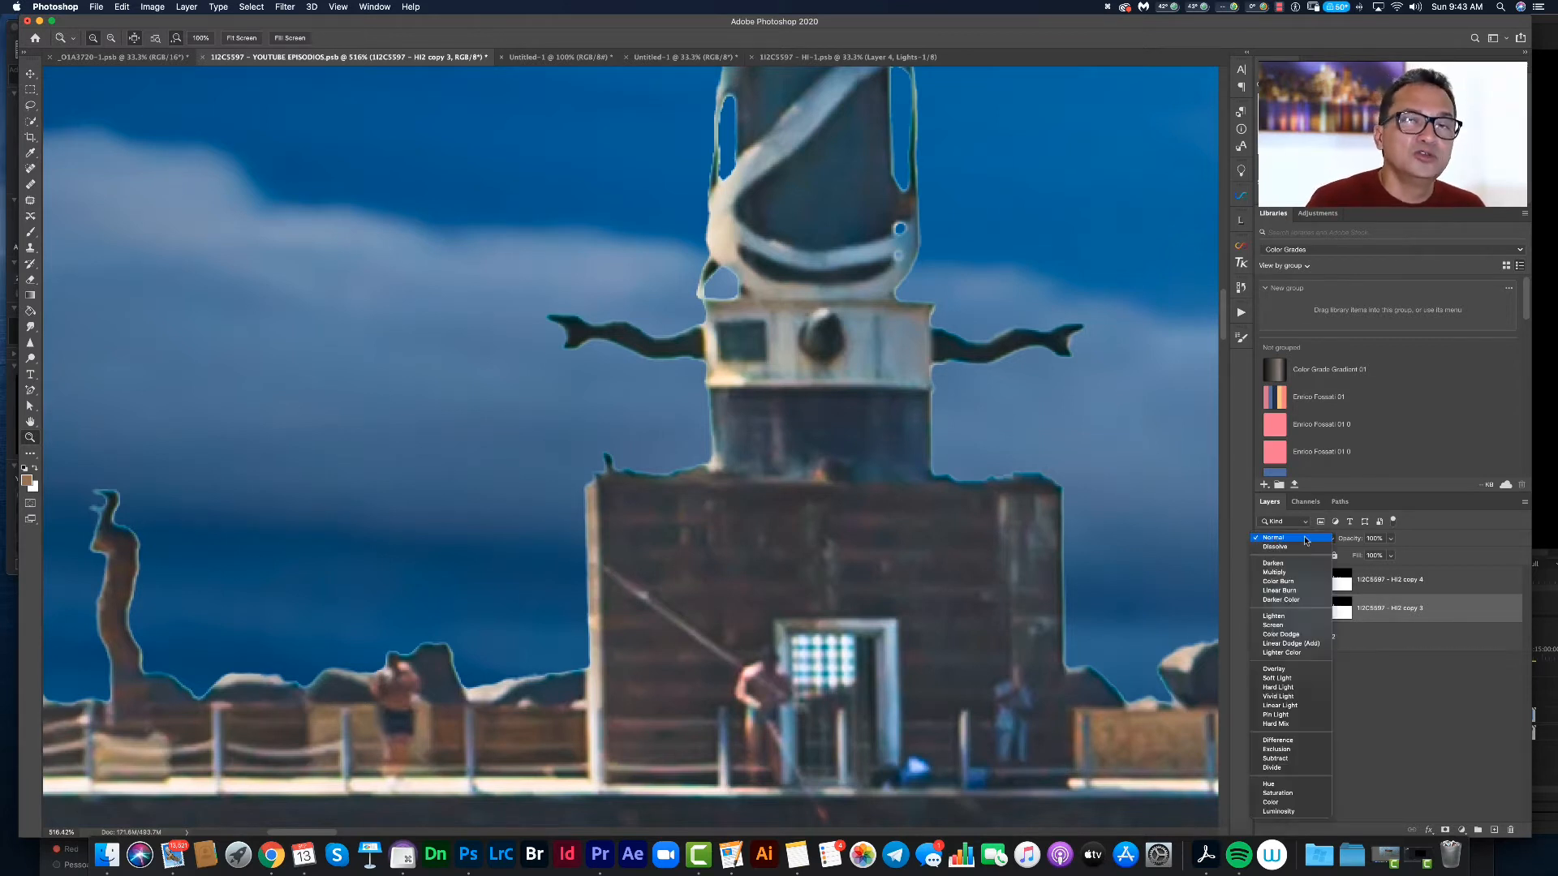
left_click(1275, 572)
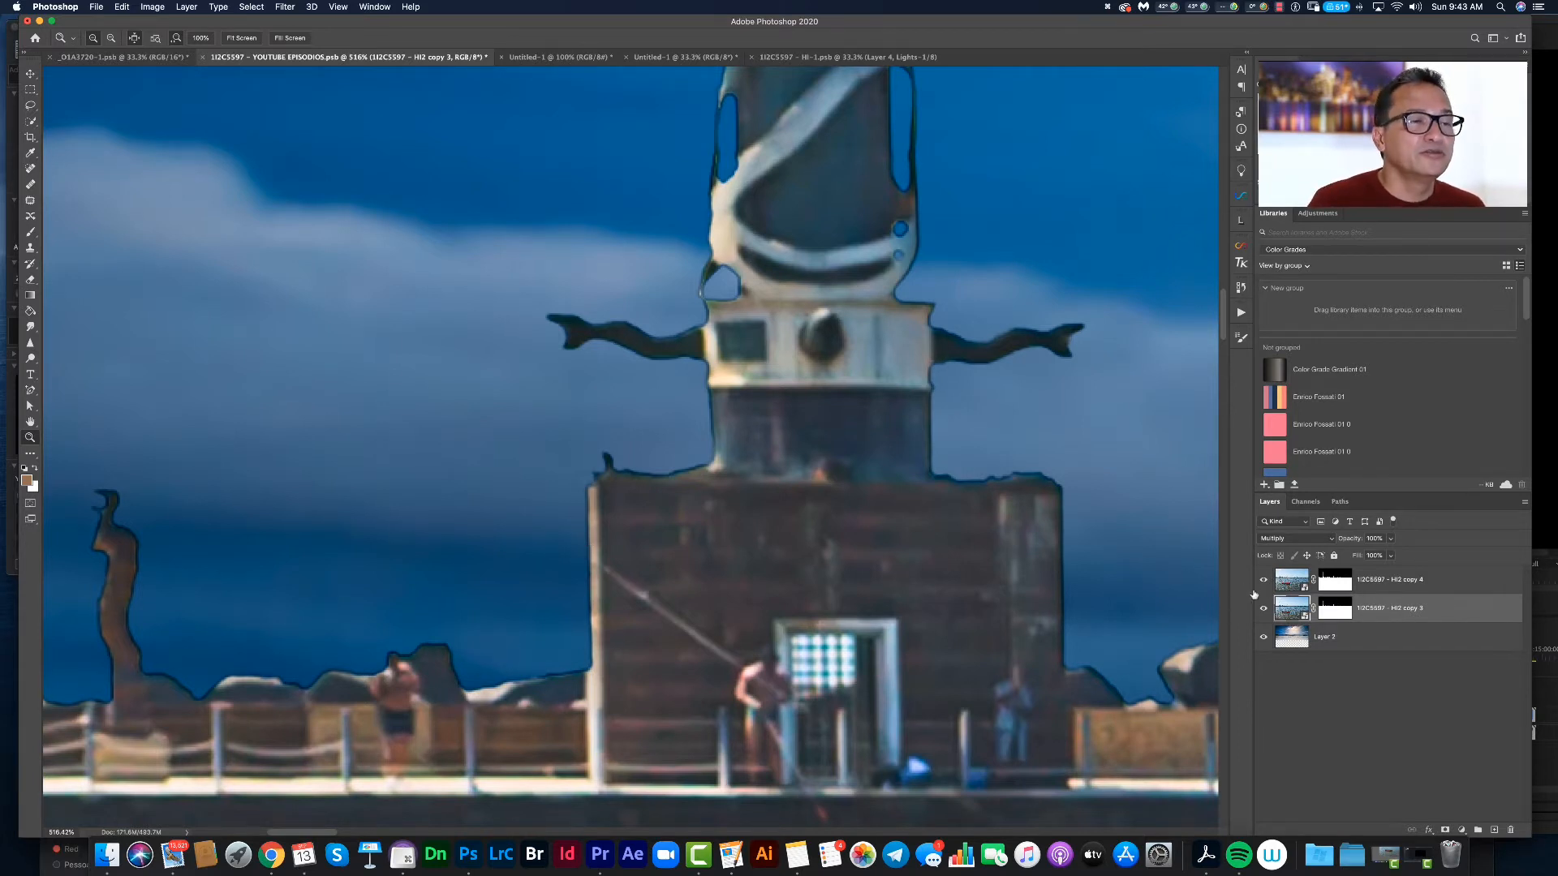
left_click(1390, 539)
left_click_drag(1396, 556, 1364, 557)
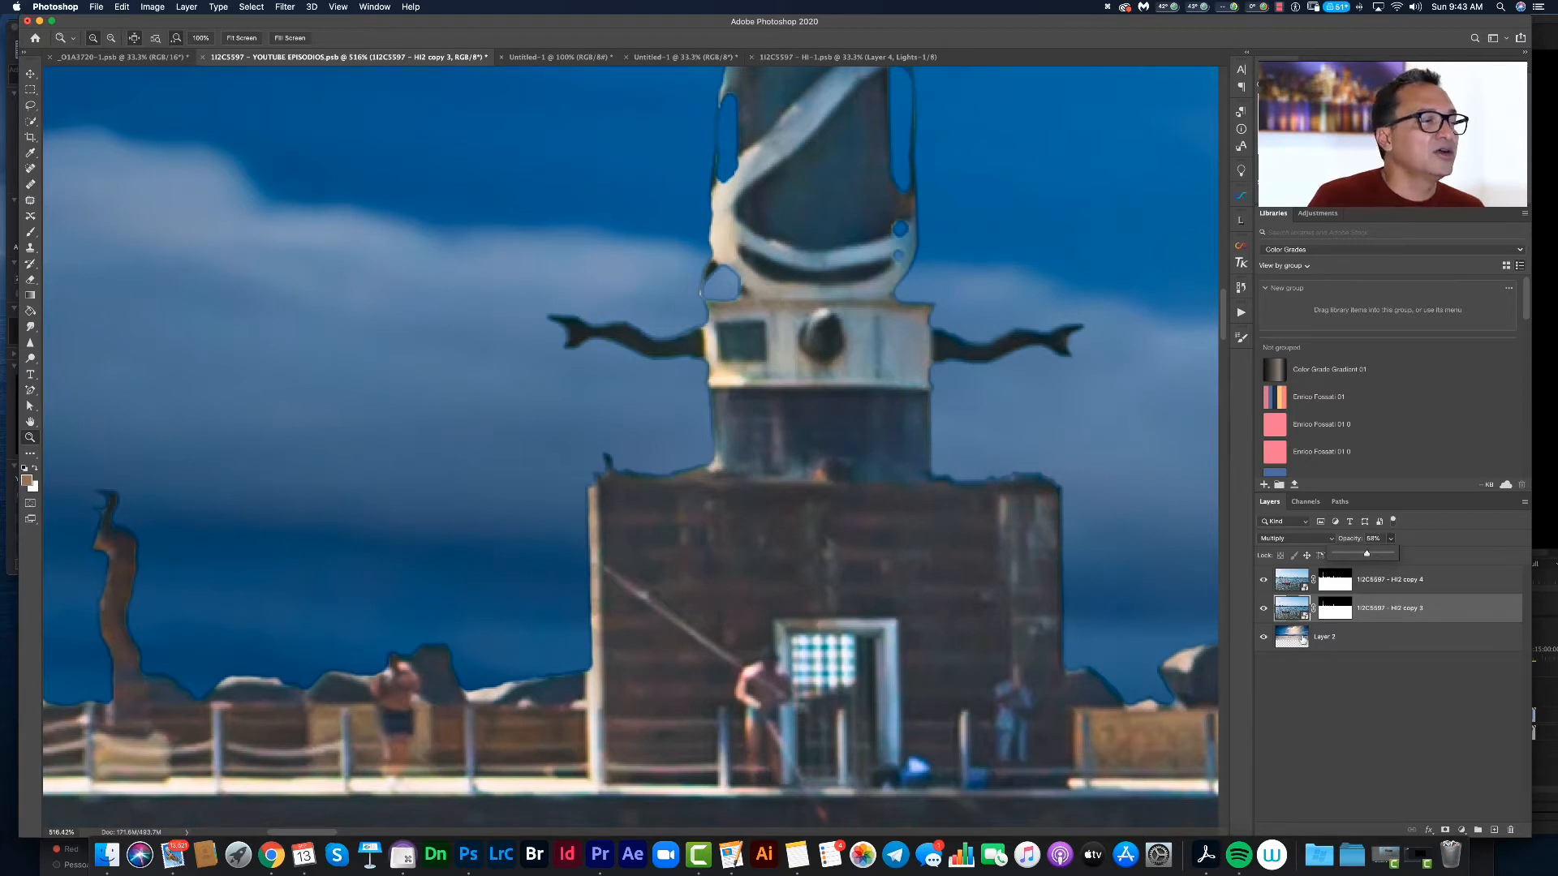
- Feather the copy 3 layer's mask by 2.9 px and lower the layer's opacity to 40%
left_click(1335, 614)
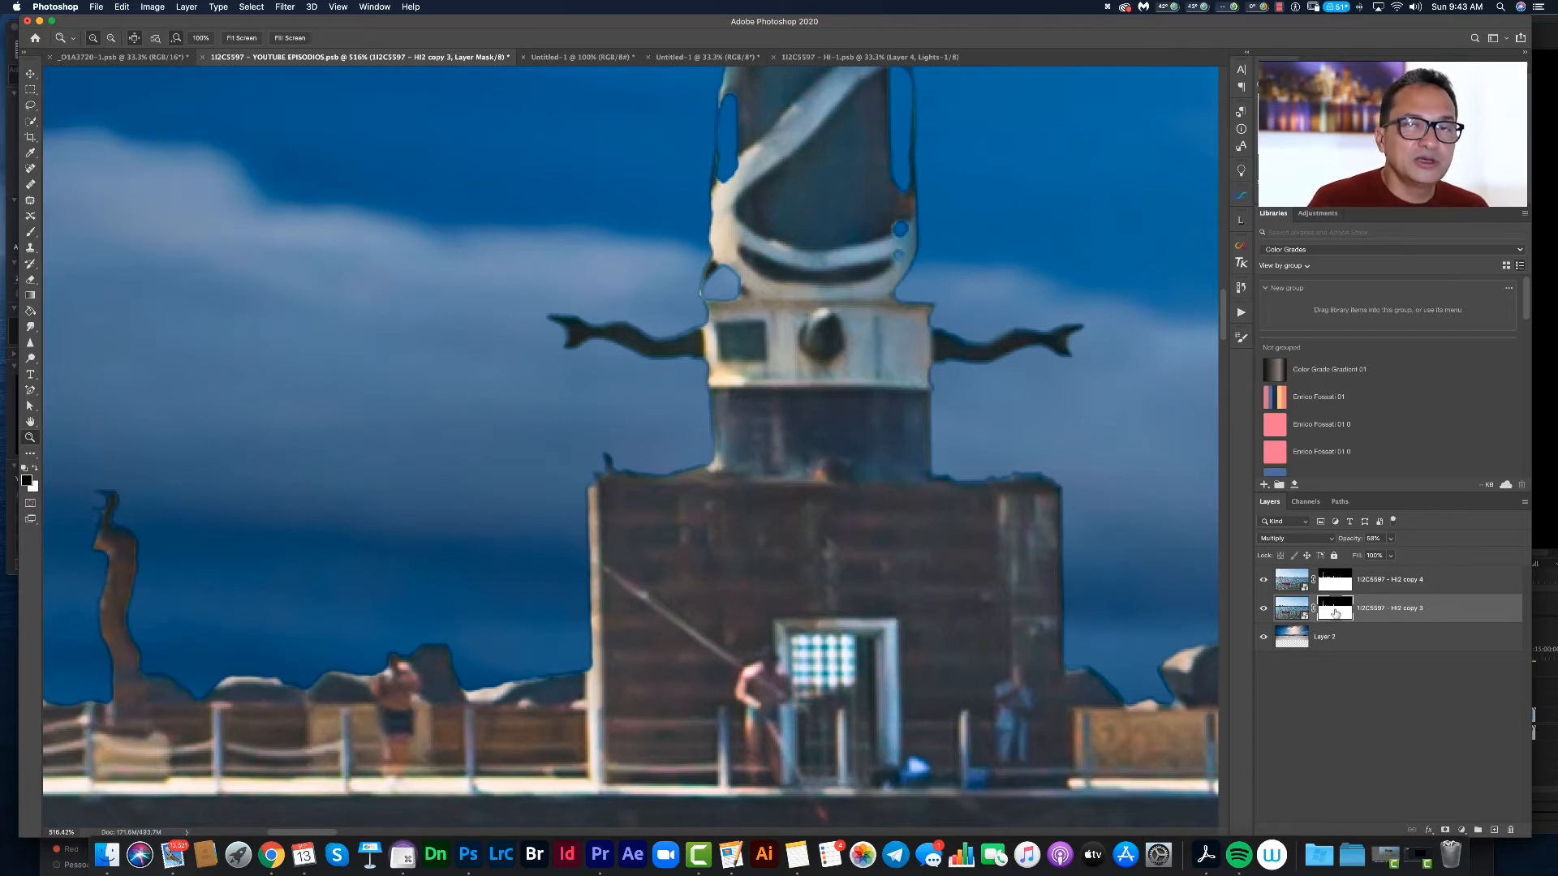
double_click(1340, 610)
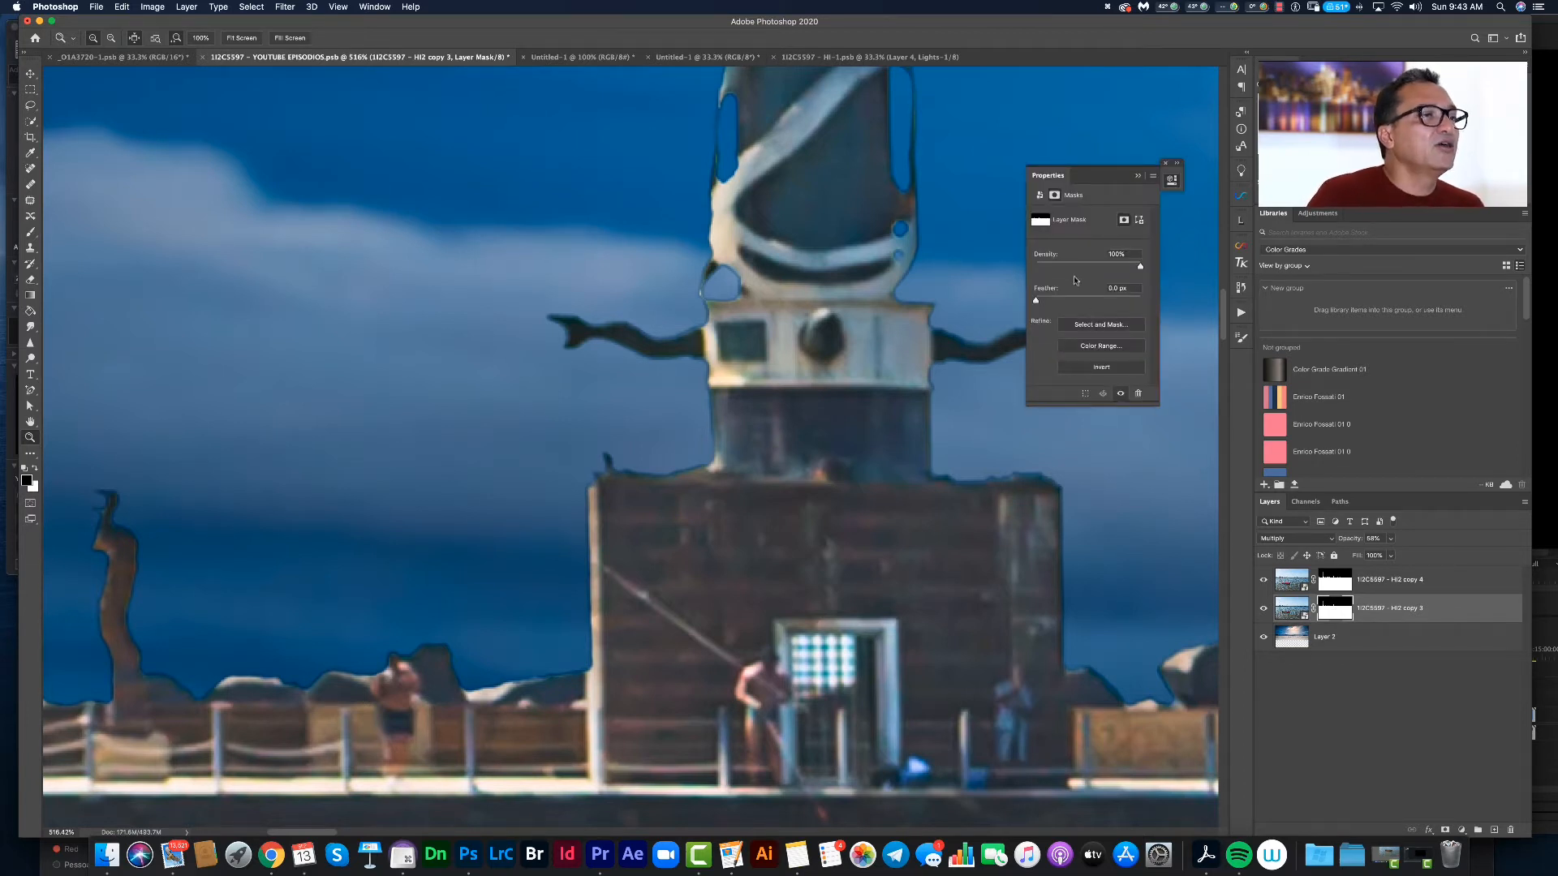
left_click_drag(1036, 301, 1048, 303)
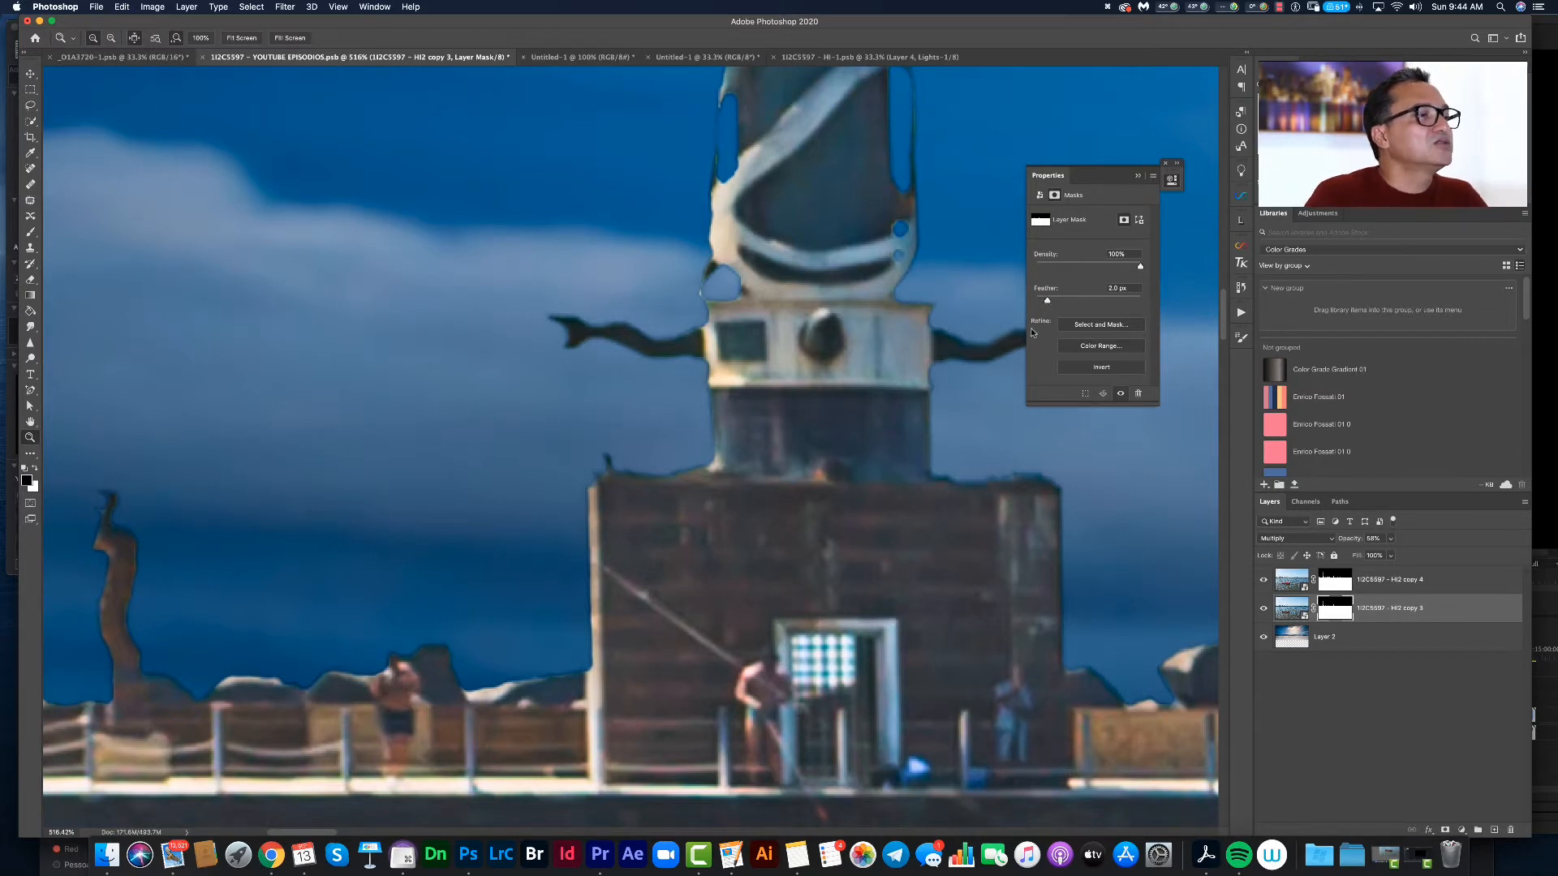
left_click_drag(1047, 301, 1052, 301)
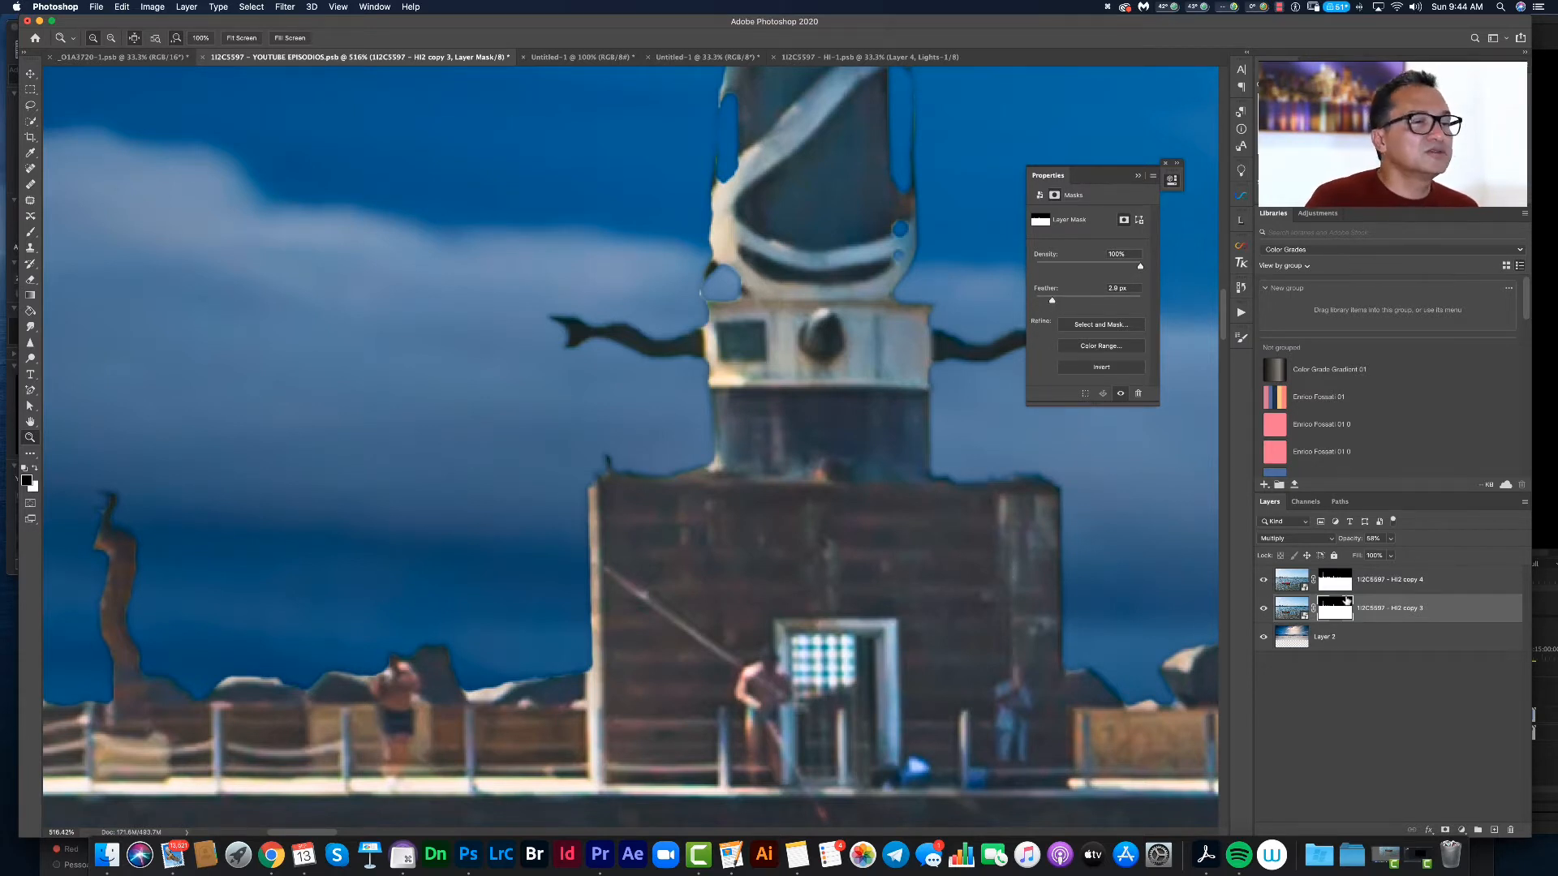
left_click(1391, 539)
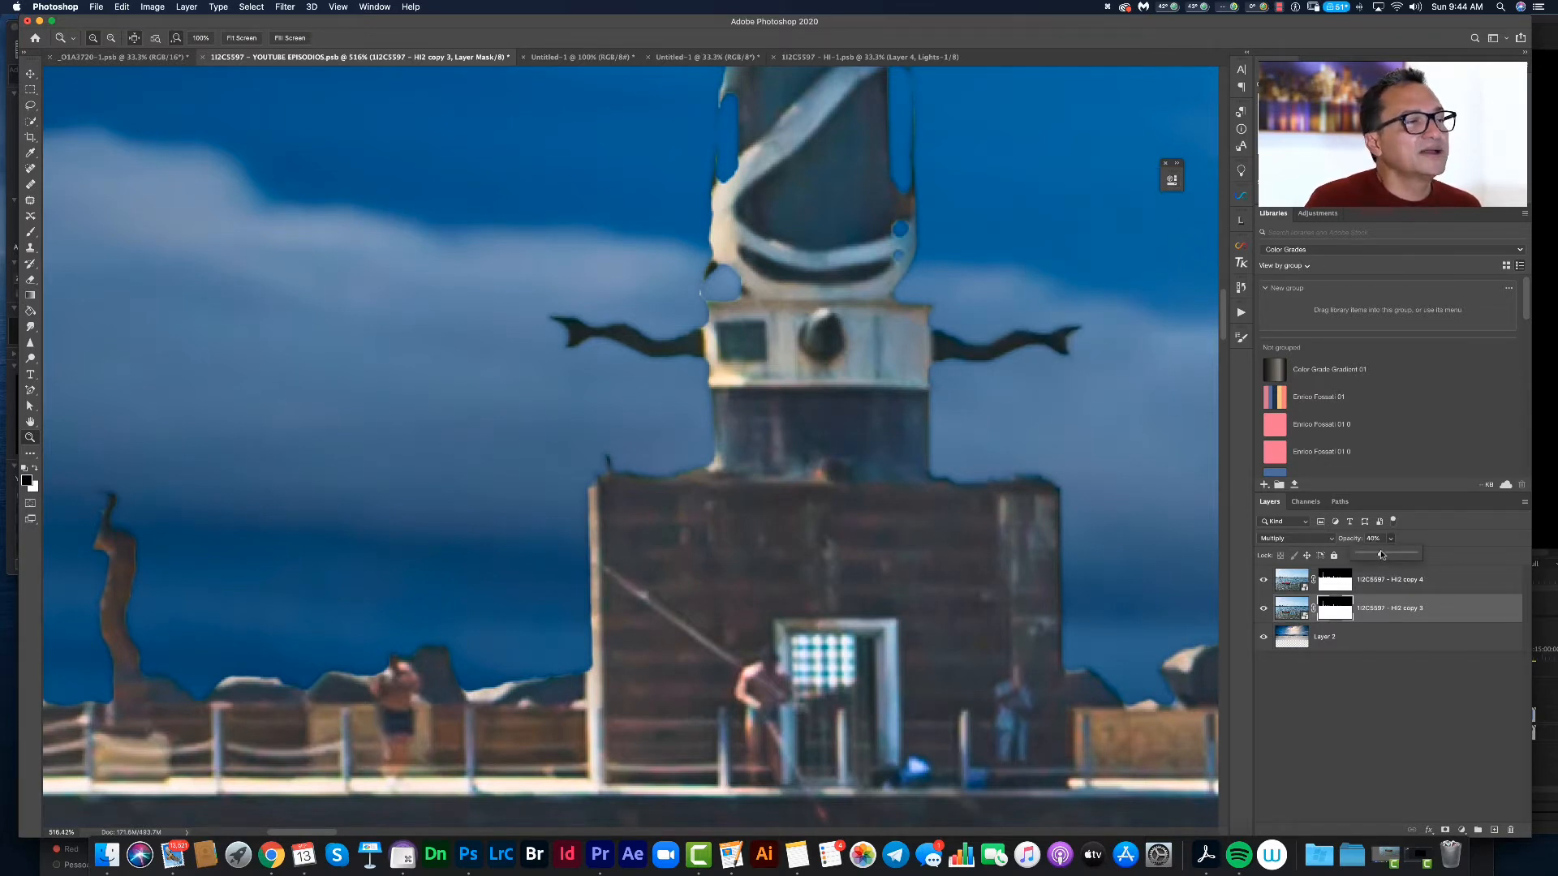
- Examine the edges of the lighthouse, rocks and the curved statue beside it against the new sky
left_click(706, 499, "alt")
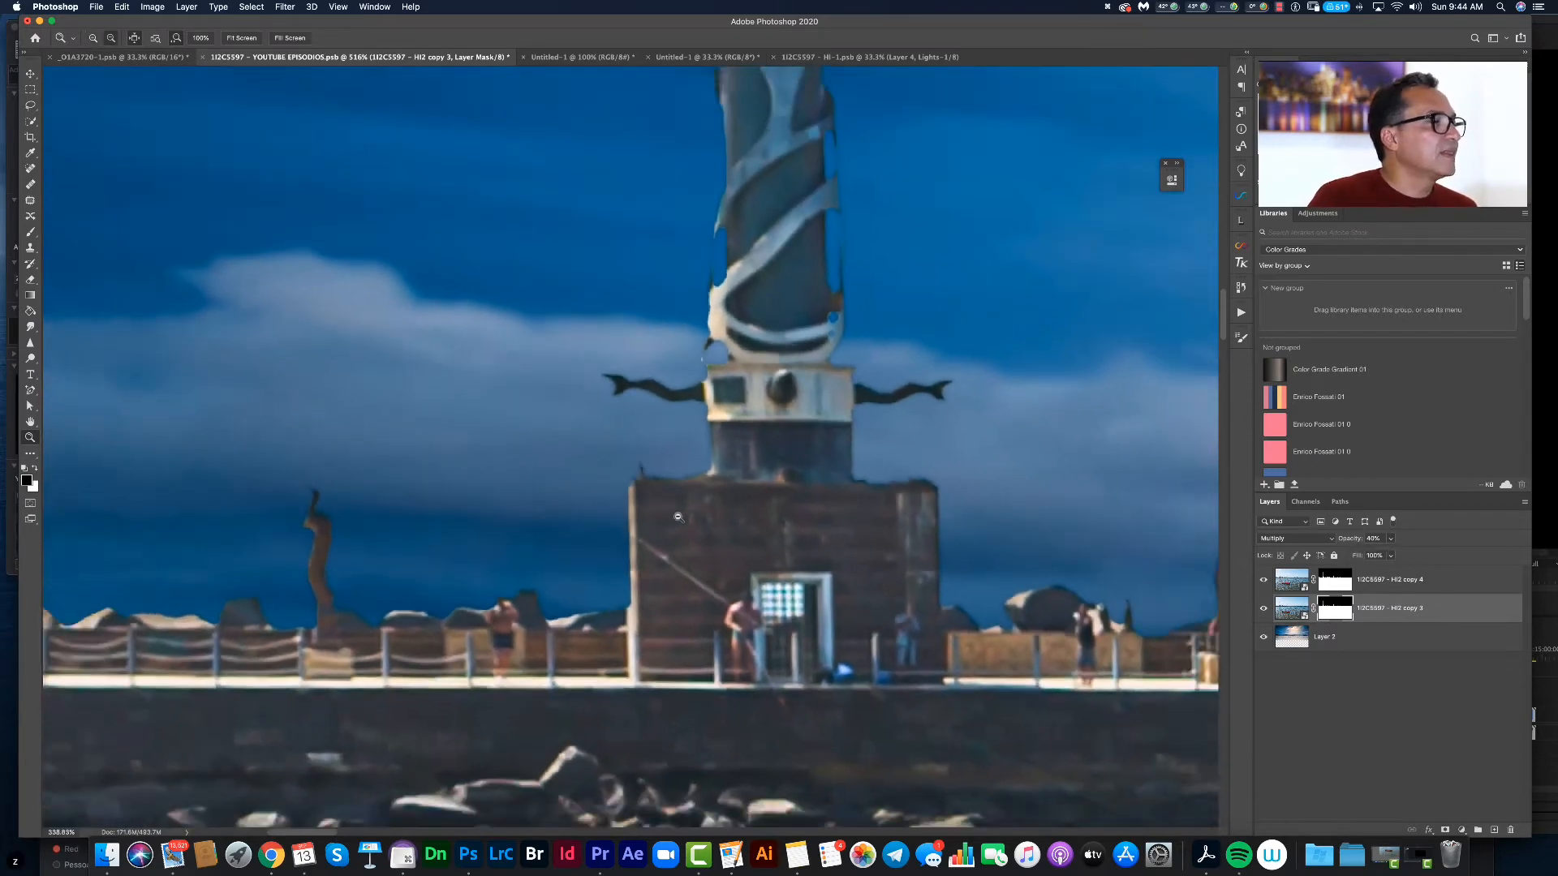
scroll(681, 515, "down", 3)
scroll(597, 543, "left", 3)
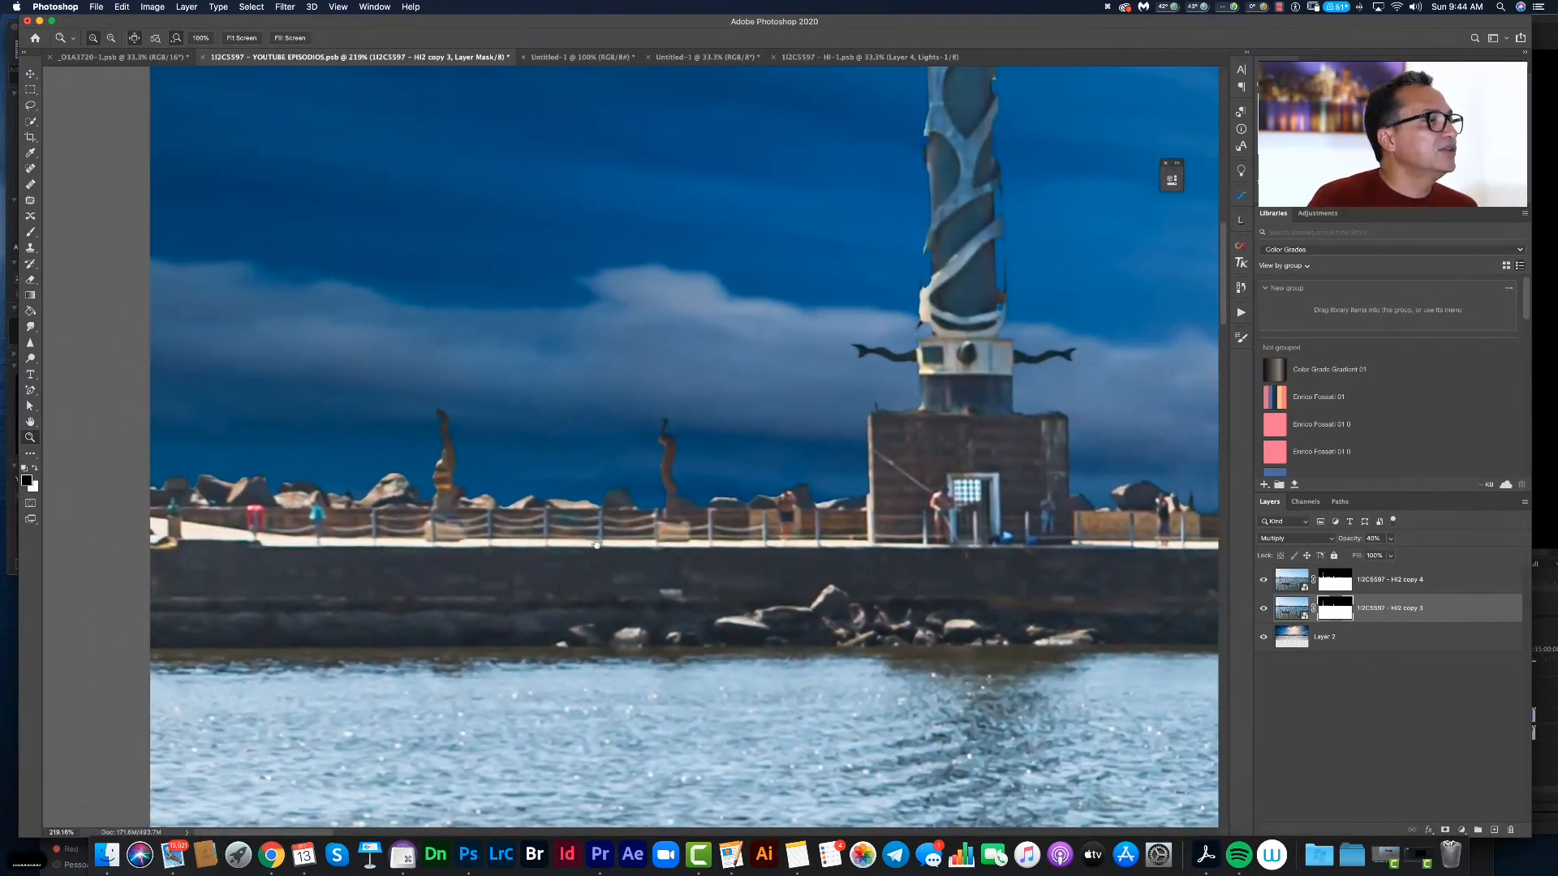
scroll(755, 477, "right", 3)
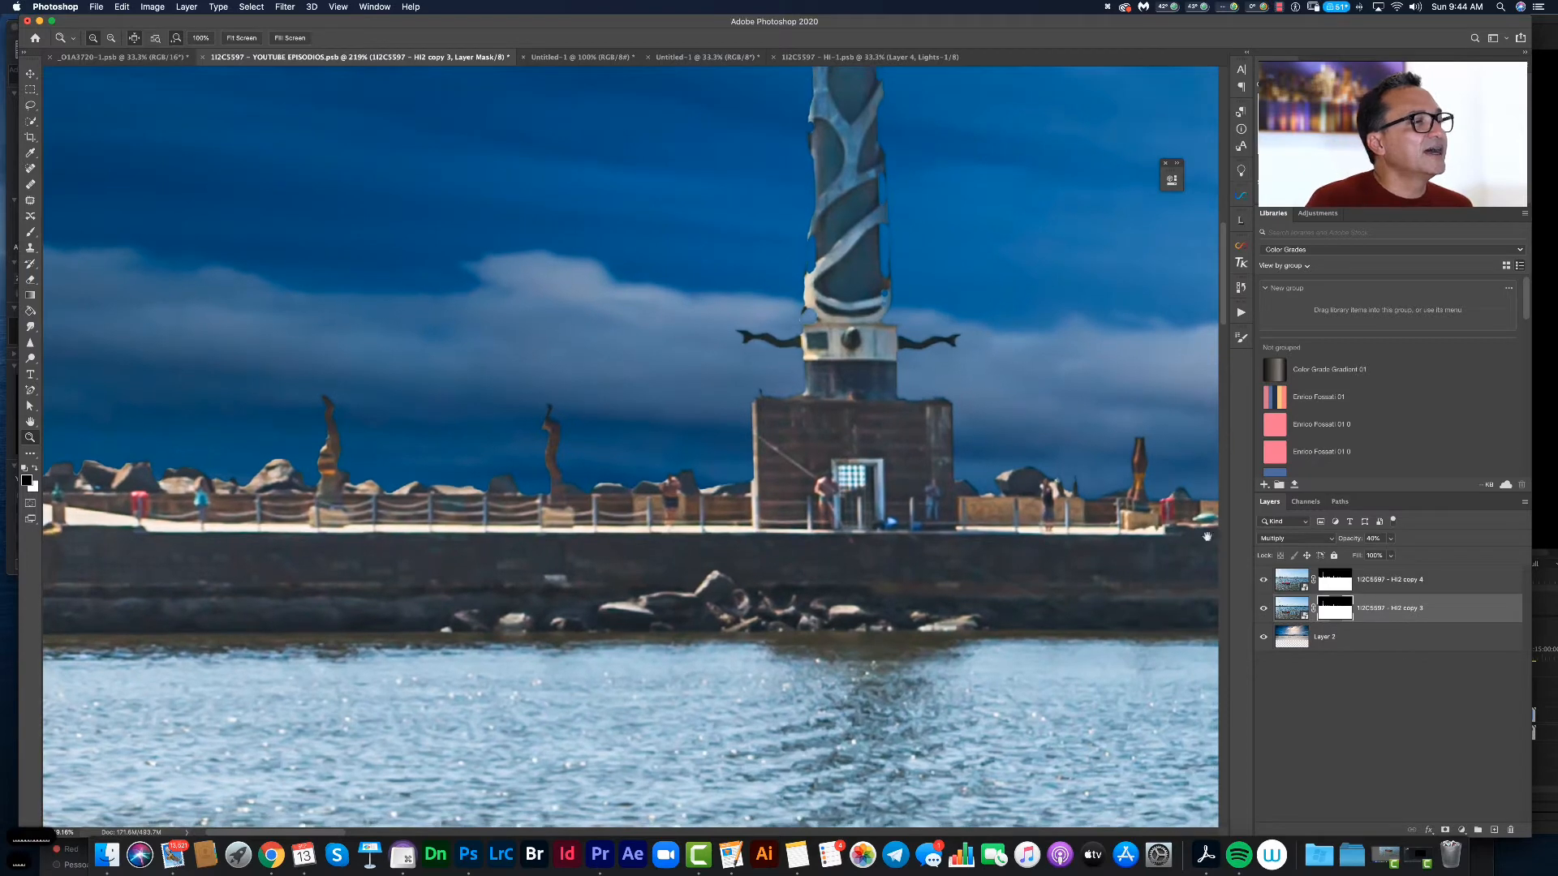
mouse_move(561, 436)
left_mouse_down()
mouse_move(622, 425)
mouse_move(702, 438)
left_mouse_up()
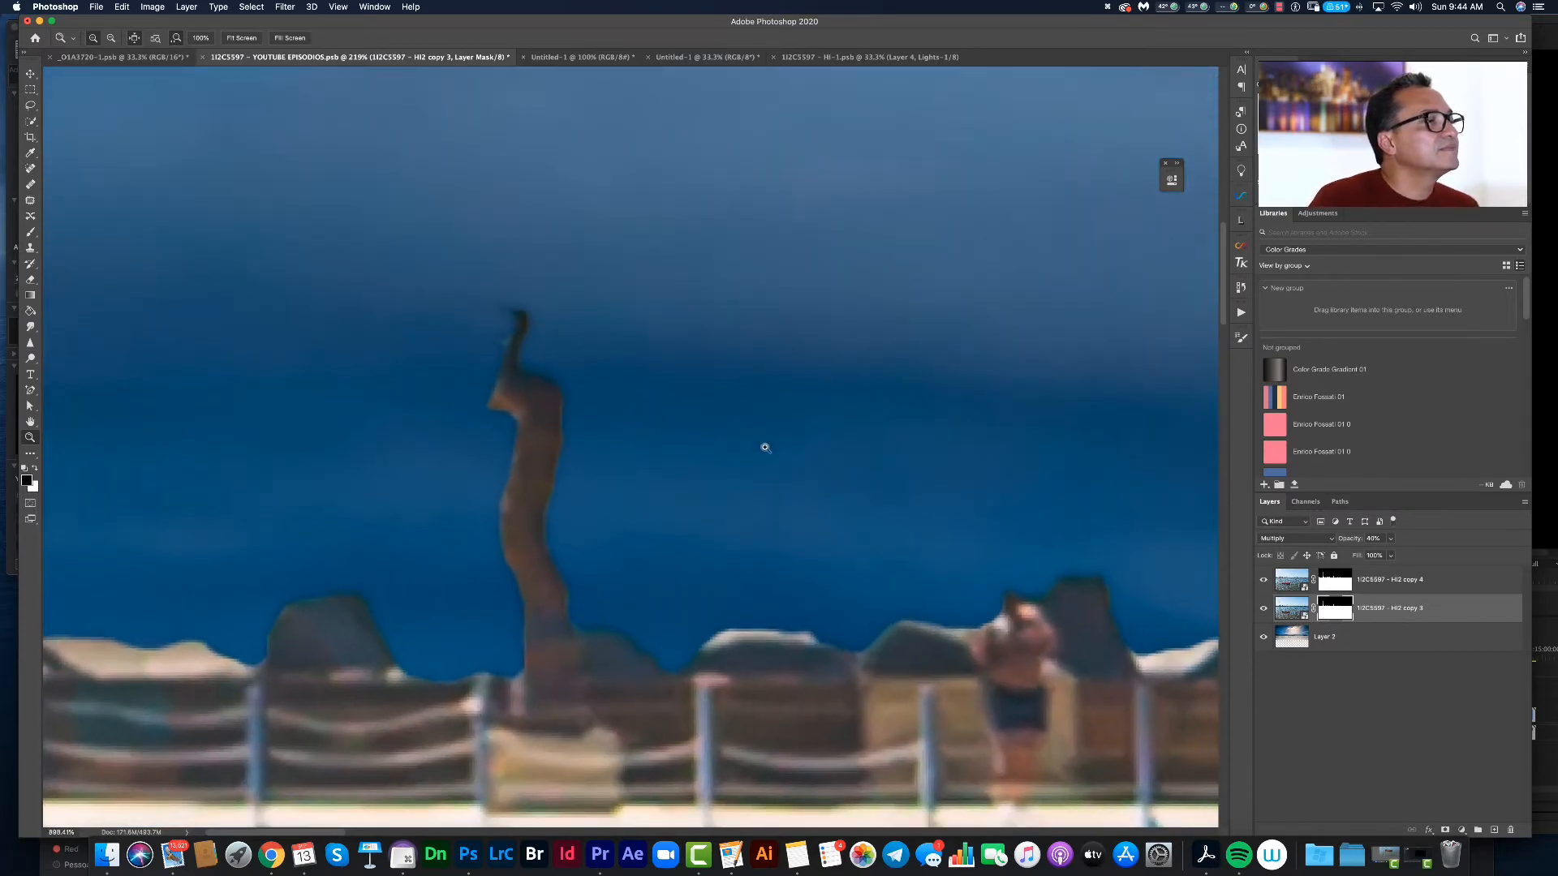
- Lower the copy 3 layer's opacity to about 30% and check the lighthouse and pier edges against the sky
left_click(1389, 554)
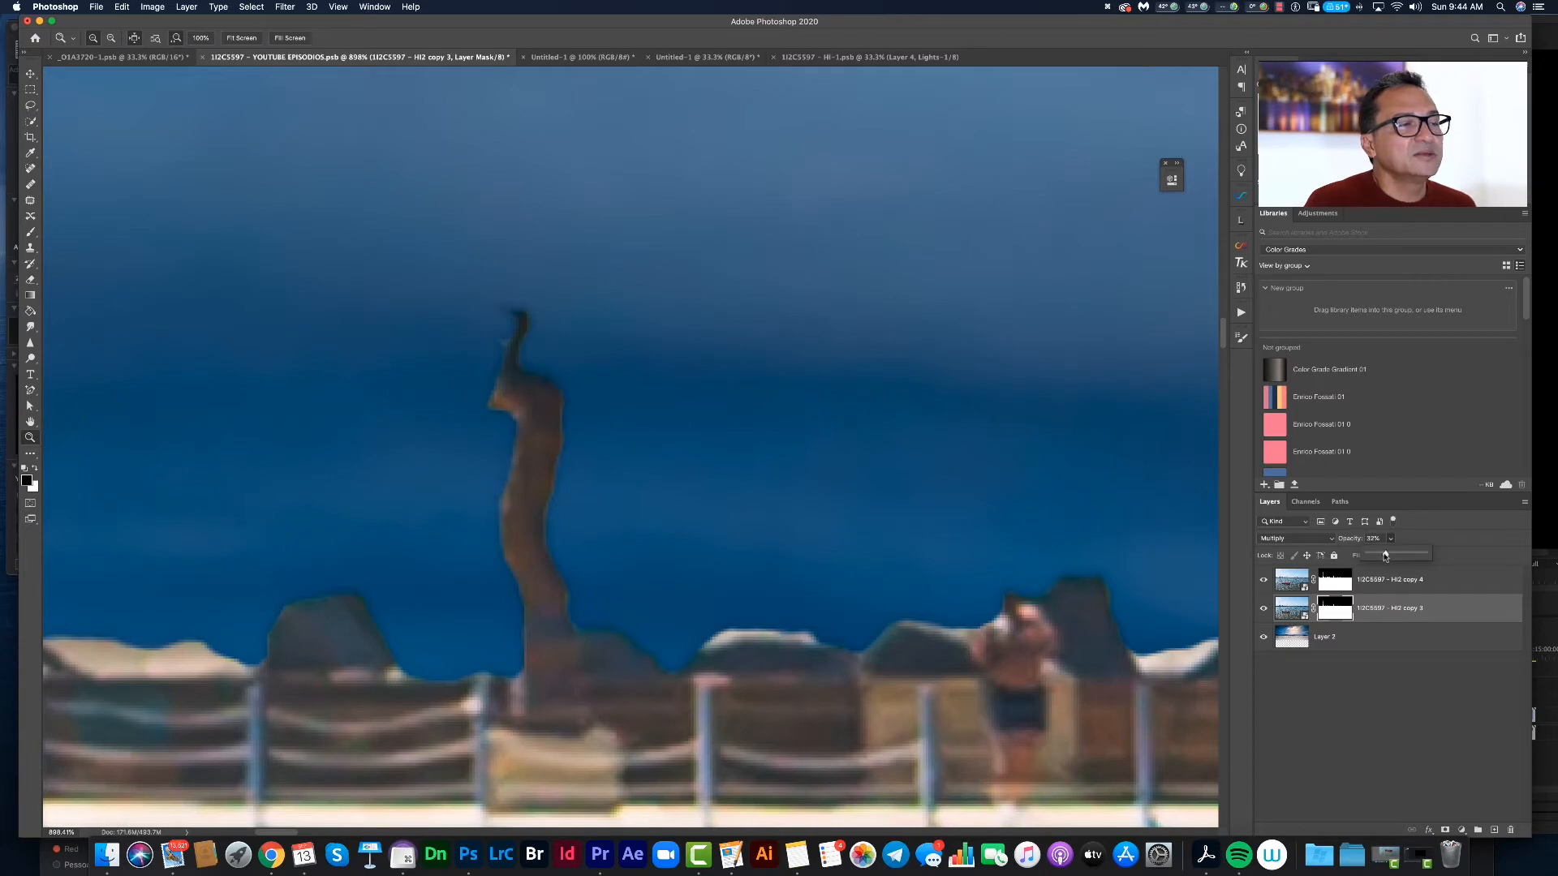
key("z")
left_click_drag(821, 494, 758, 543)
key("space")
left_click_drag(1006, 511, 677, 487)
left_click_drag(1069, 403, 796, 471)
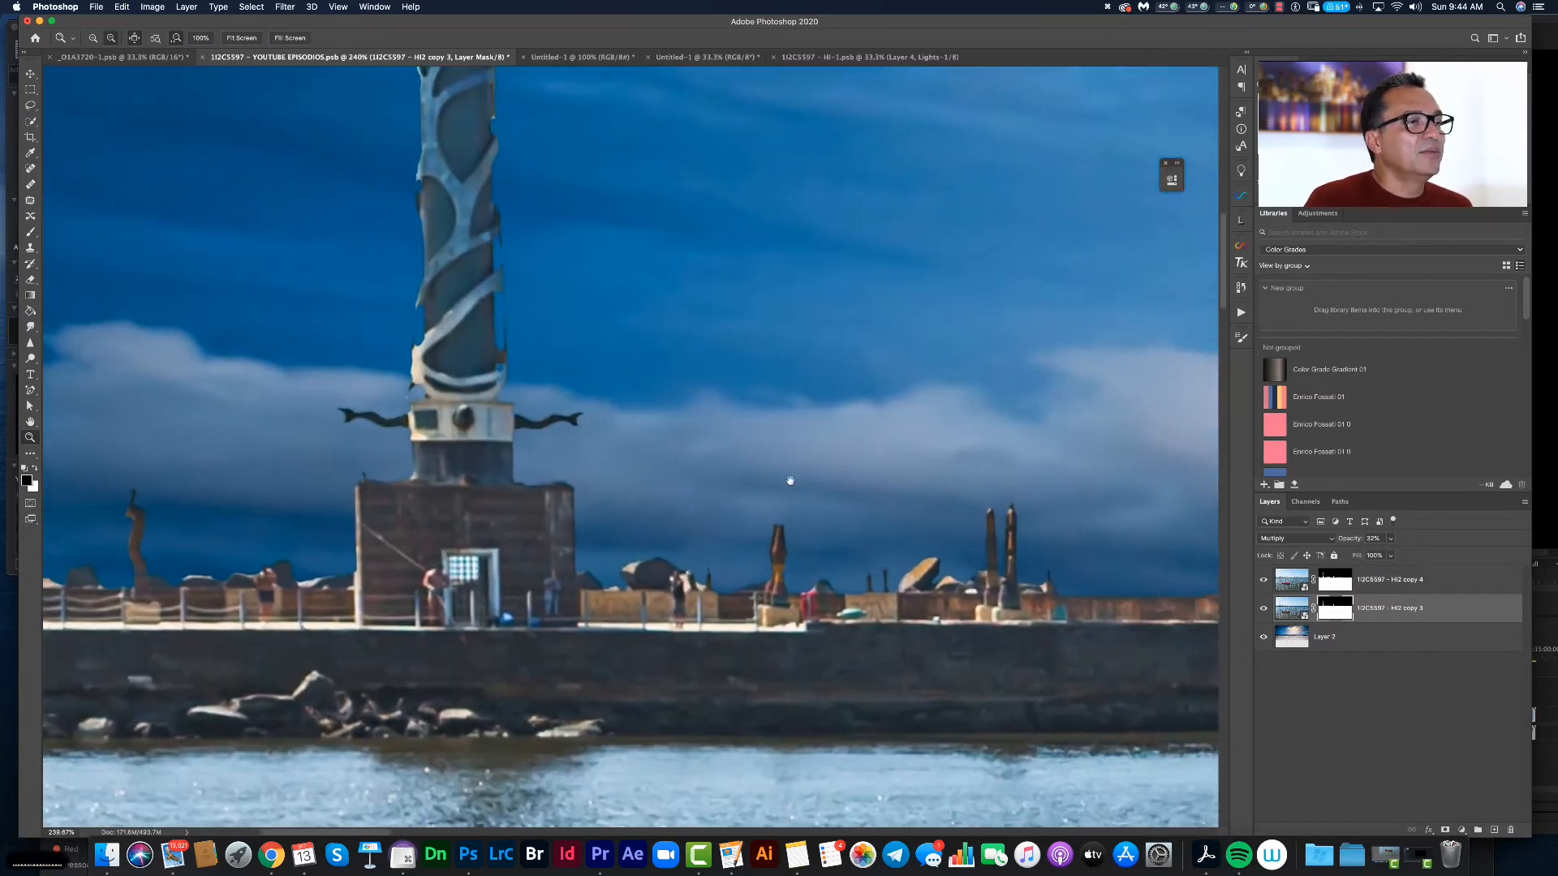
scroll(796, 471, "up", 15)
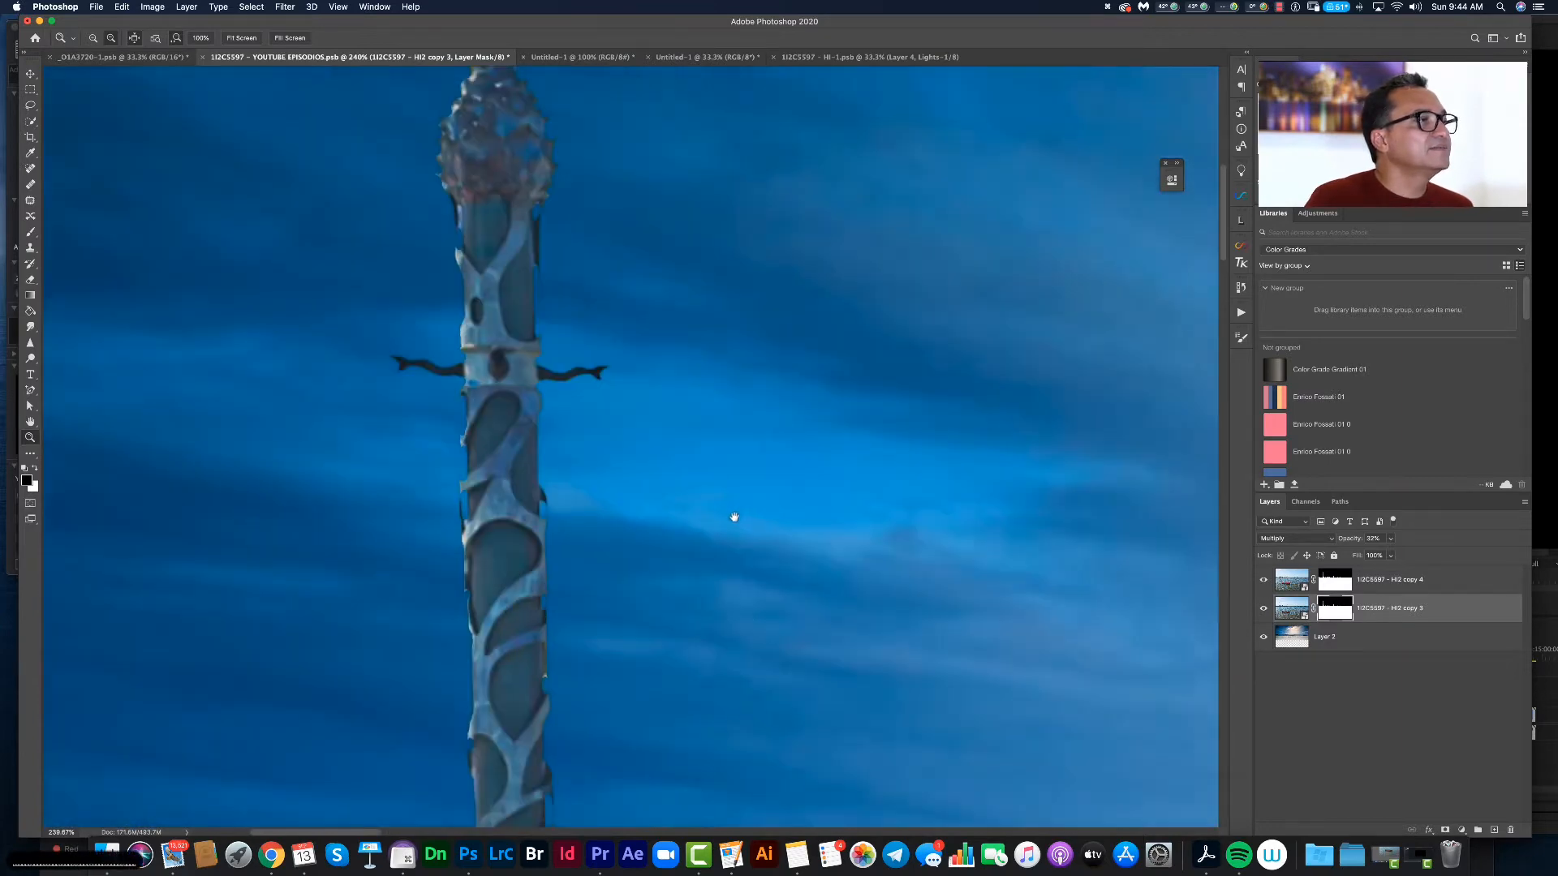
scroll(735, 516, "up", 2)
scroll(735, 516, "right", 8)
scroll(720, 465, "down", 10)
scroll(817, 523, "down", 2)
key("super+0")
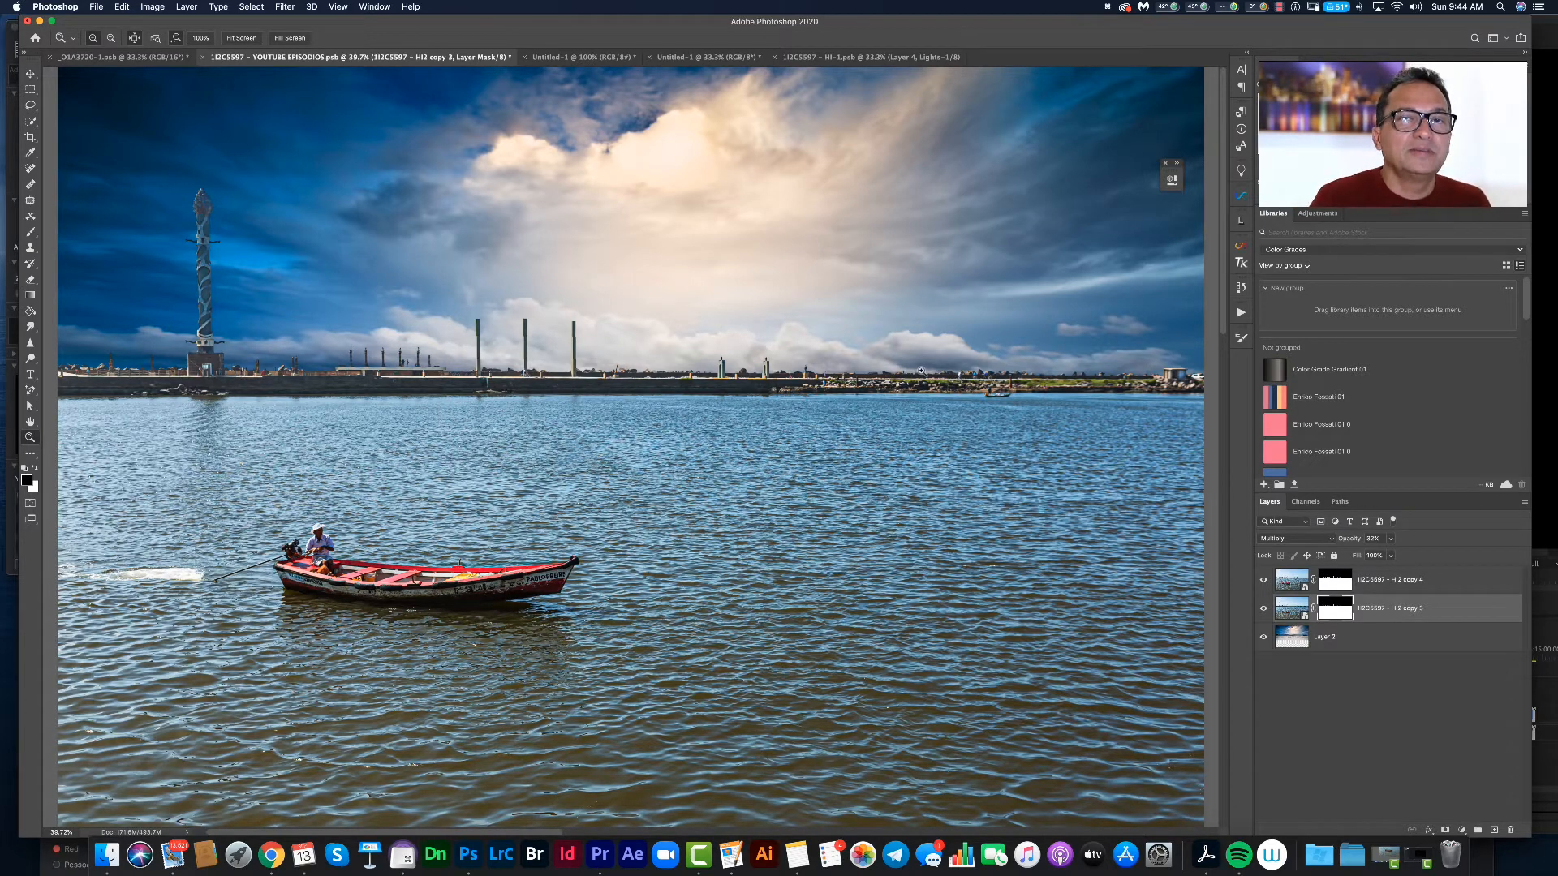
- Target the copy 4 layer's mask and prepare a very small brush with 10% flow for the lighthouse edges
key("z")
left_click_drag(204, 328, 679, 431)
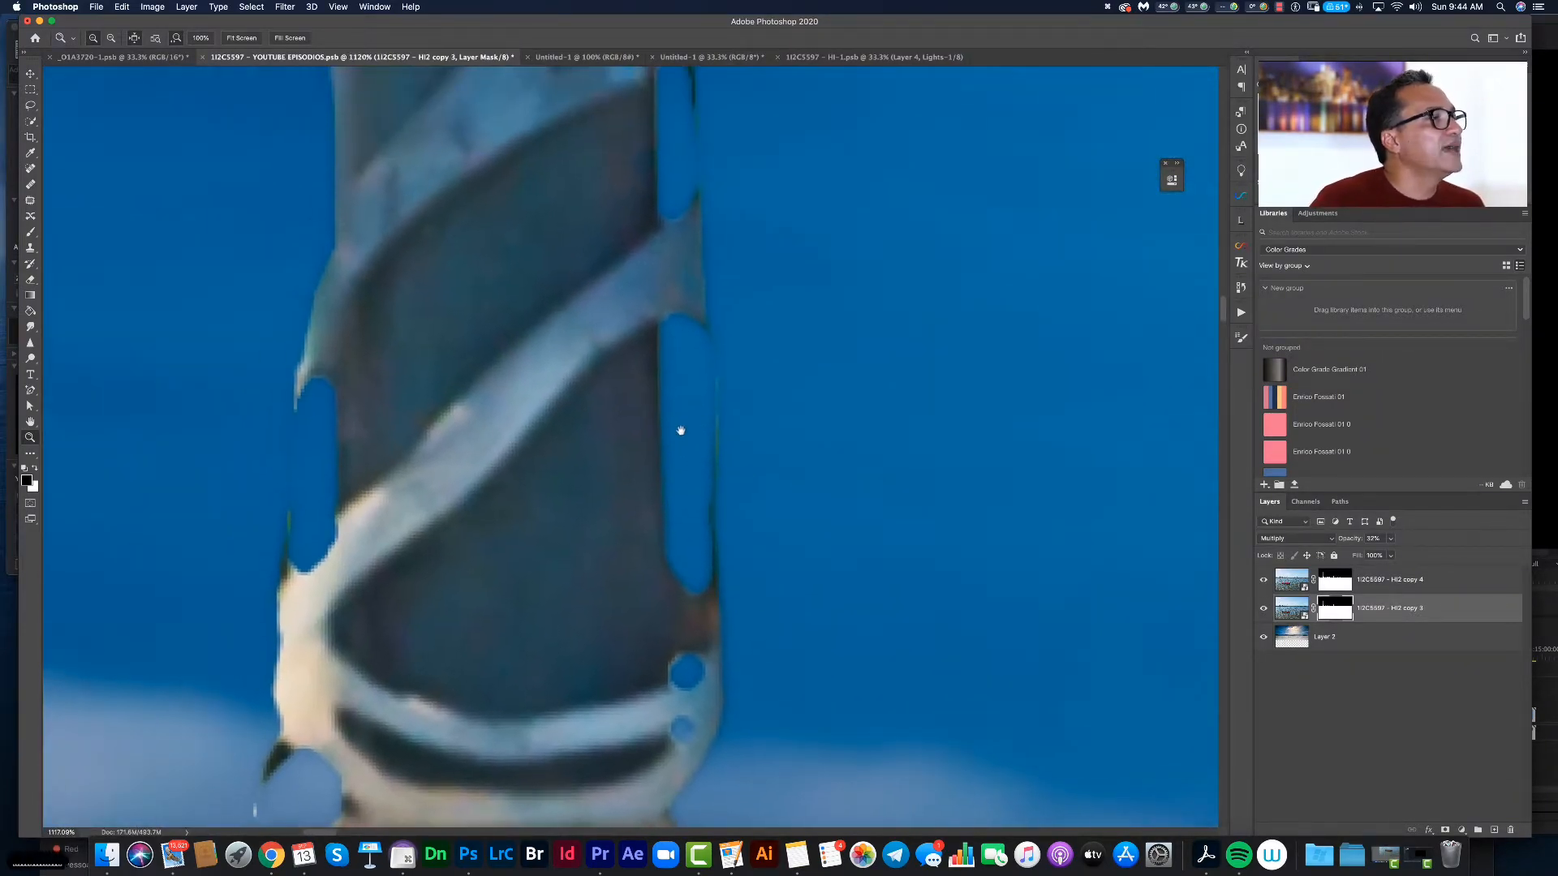
left_click_drag(431, 477, 577, 396)
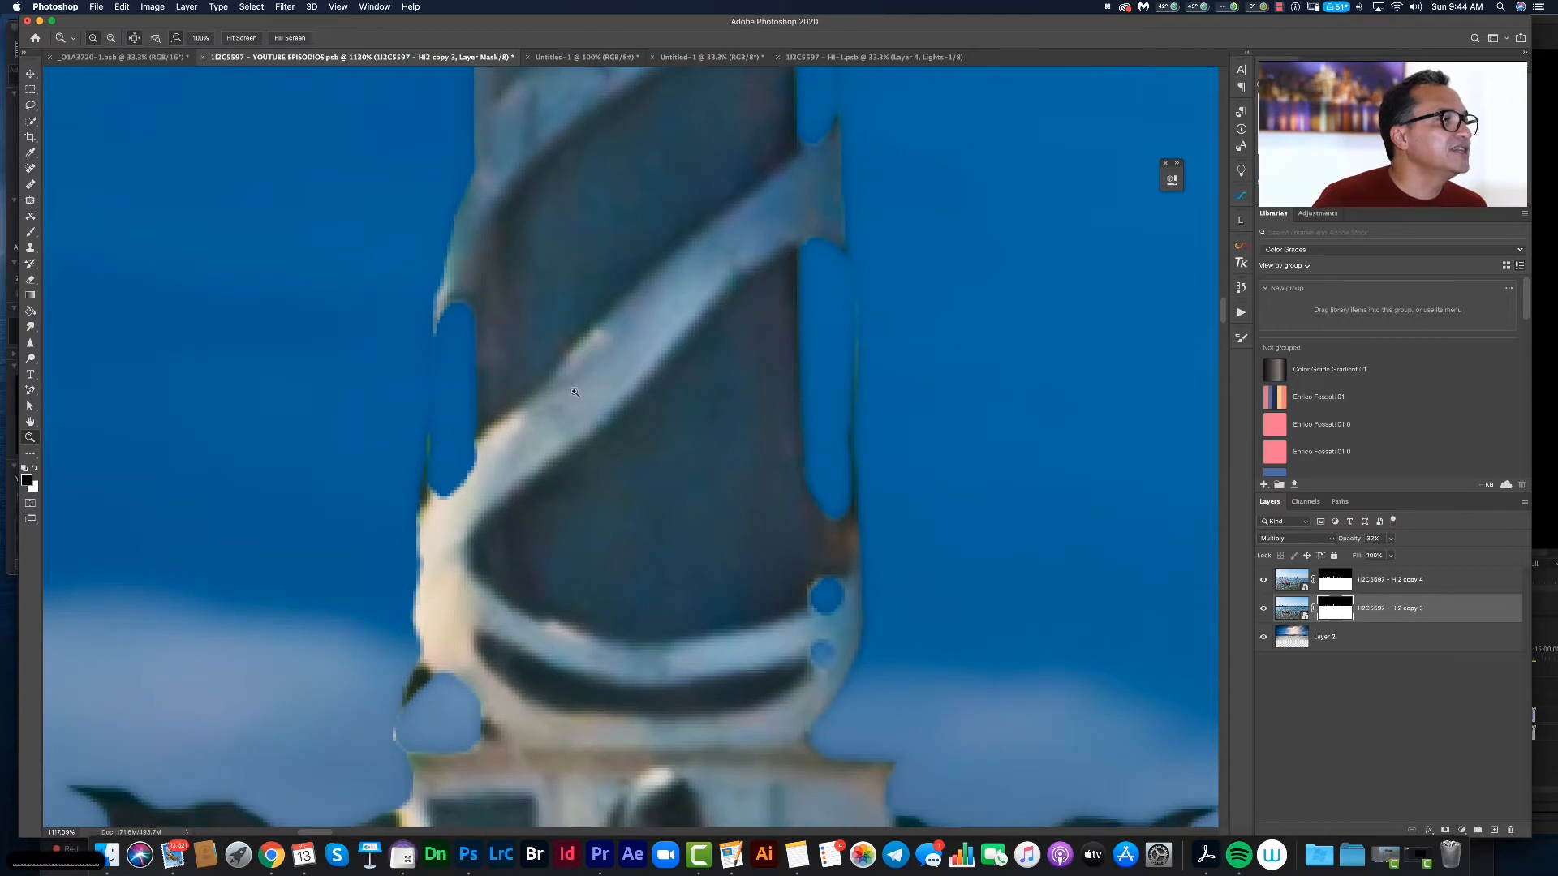
key("b")
left_click(1331, 581)
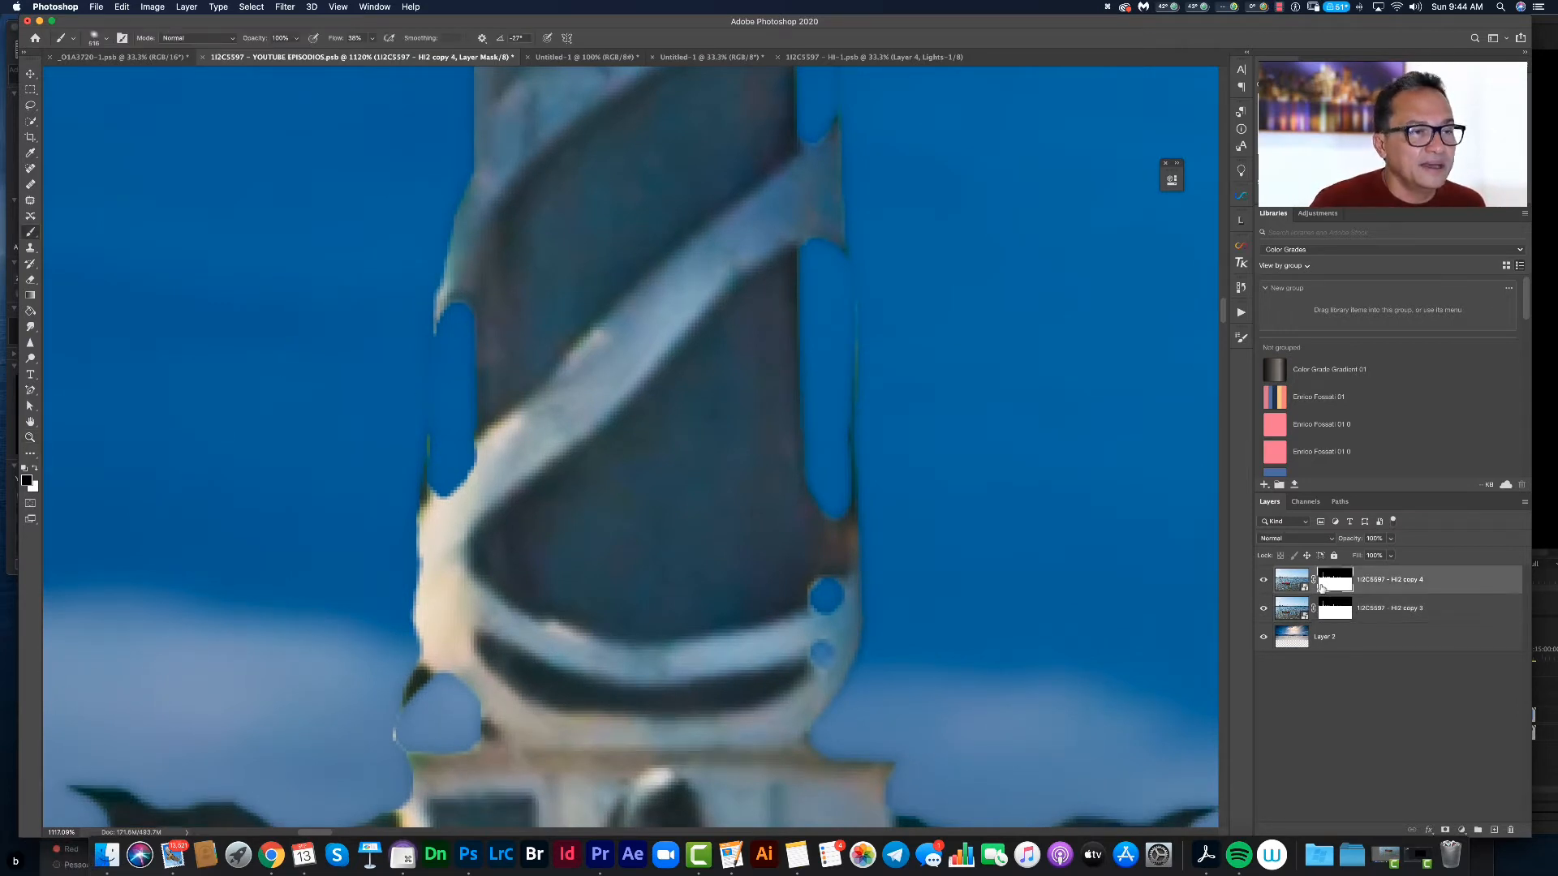
left_click_drag(410, 345, 4, 378)
left_click_drag(777, 425, 1, 437)
left_click_drag(705, 449, 219, 439)
left_click_drag(644, 416, 545, 405)
left_click(357, 38)
type("10")
key("Return")
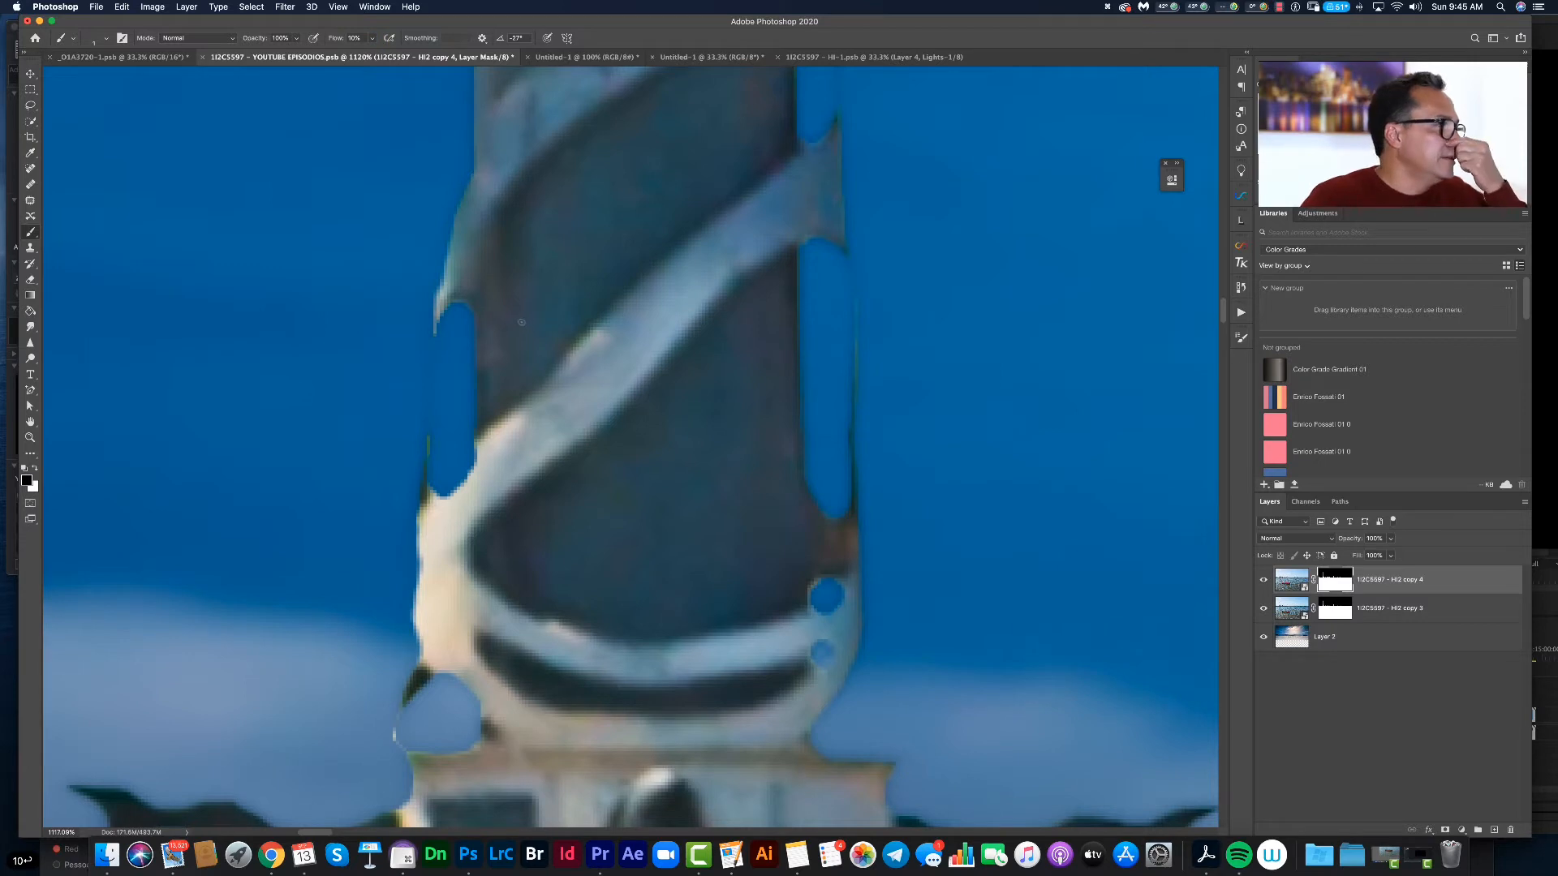
- Paint white on the copy 4 mask to restore the thin outer edges of the openings along the lighthouse's lower shaft
key("x")
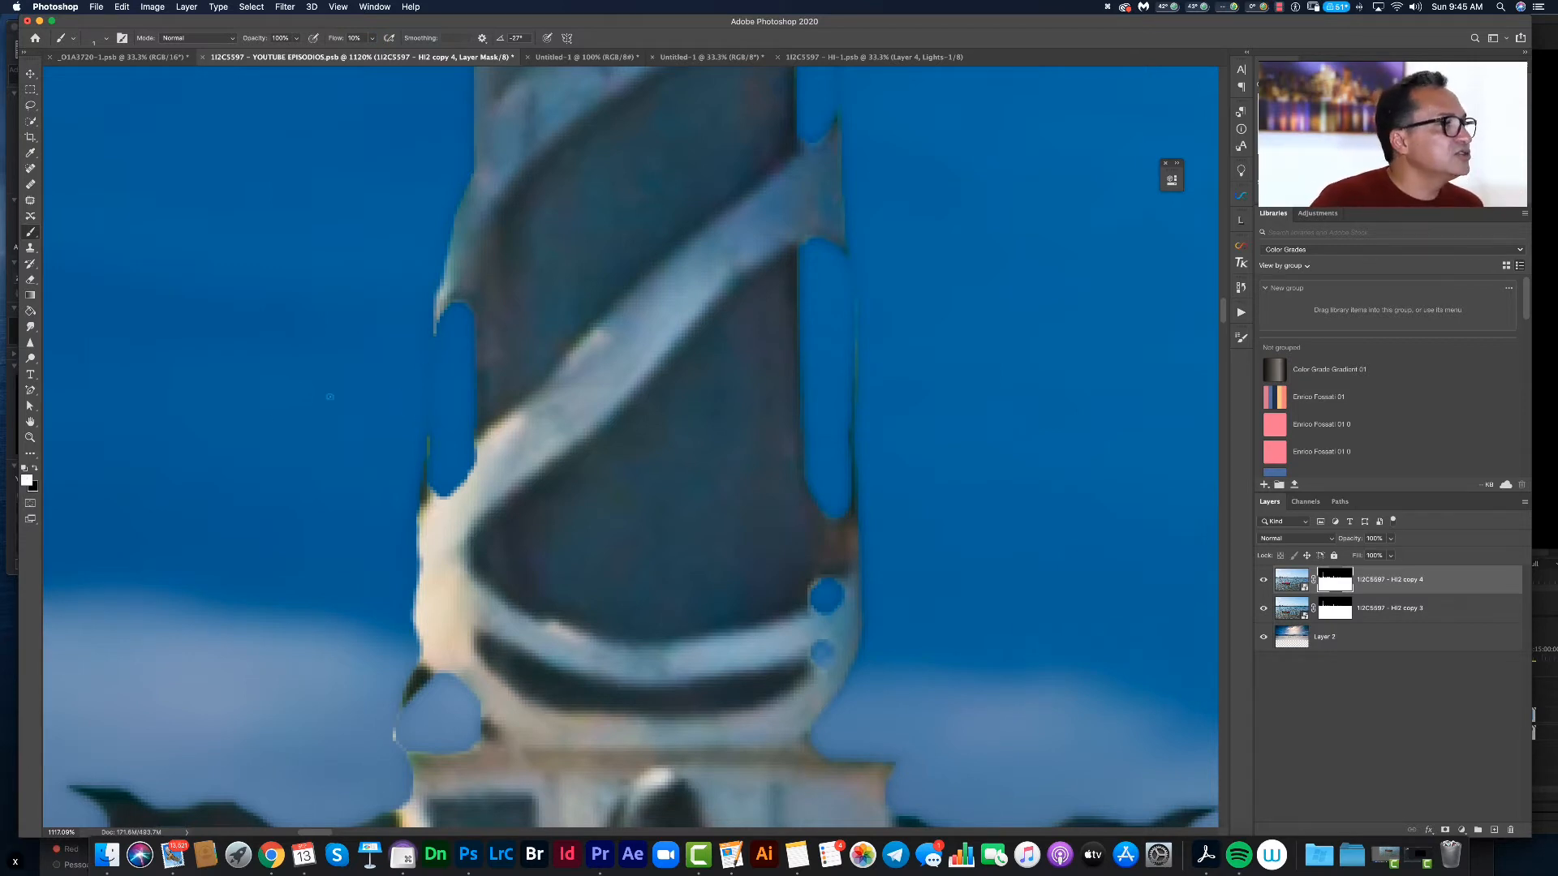
left_click_drag(430, 355, 431, 354)
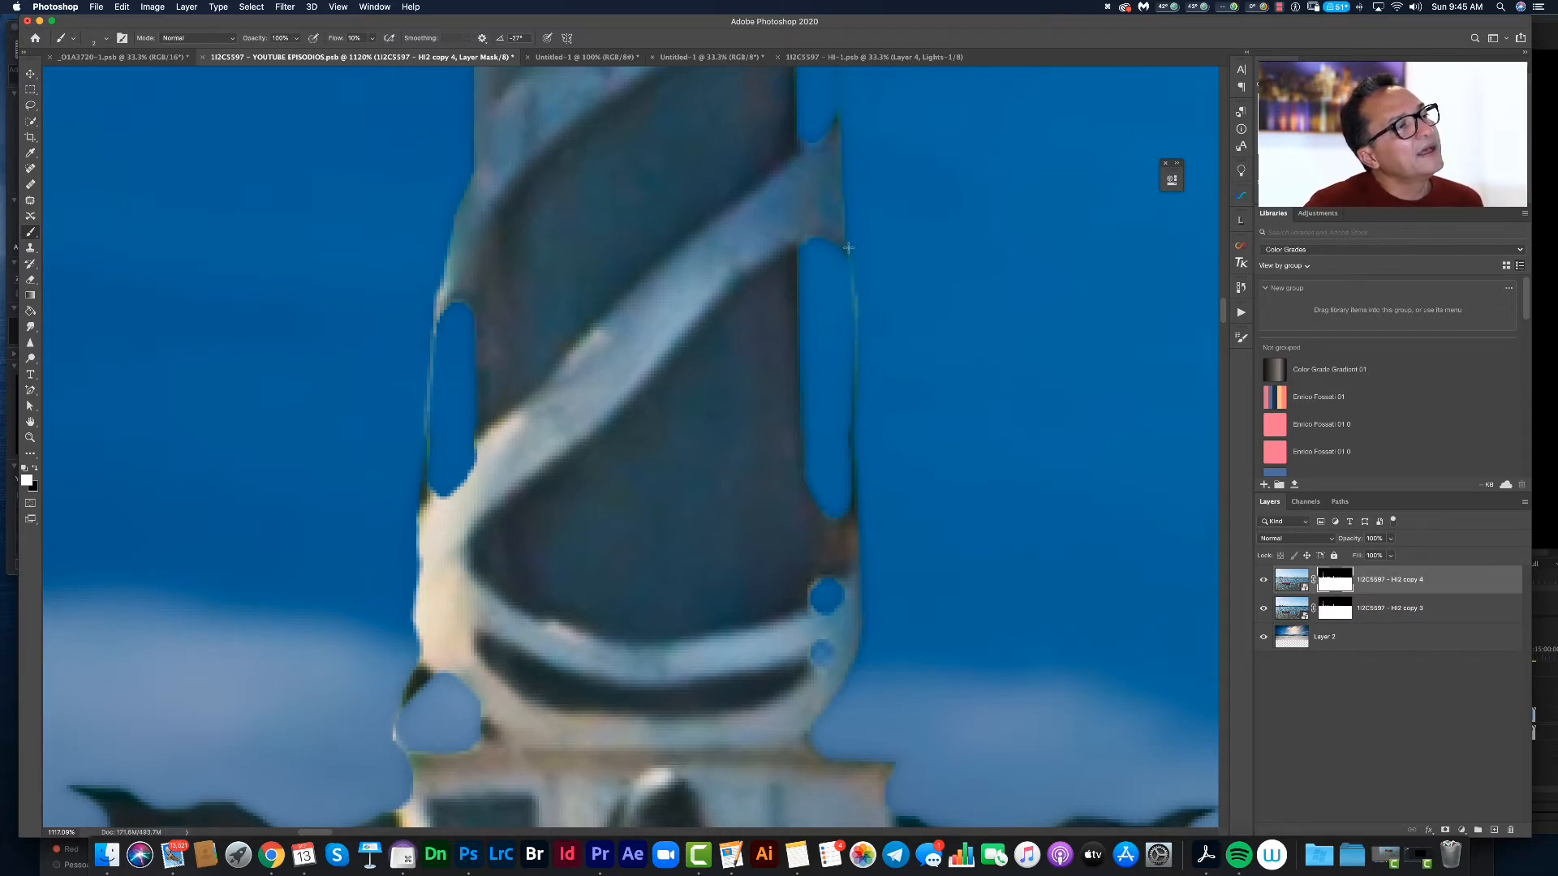
left_click_drag(499, 199, 479, 762)
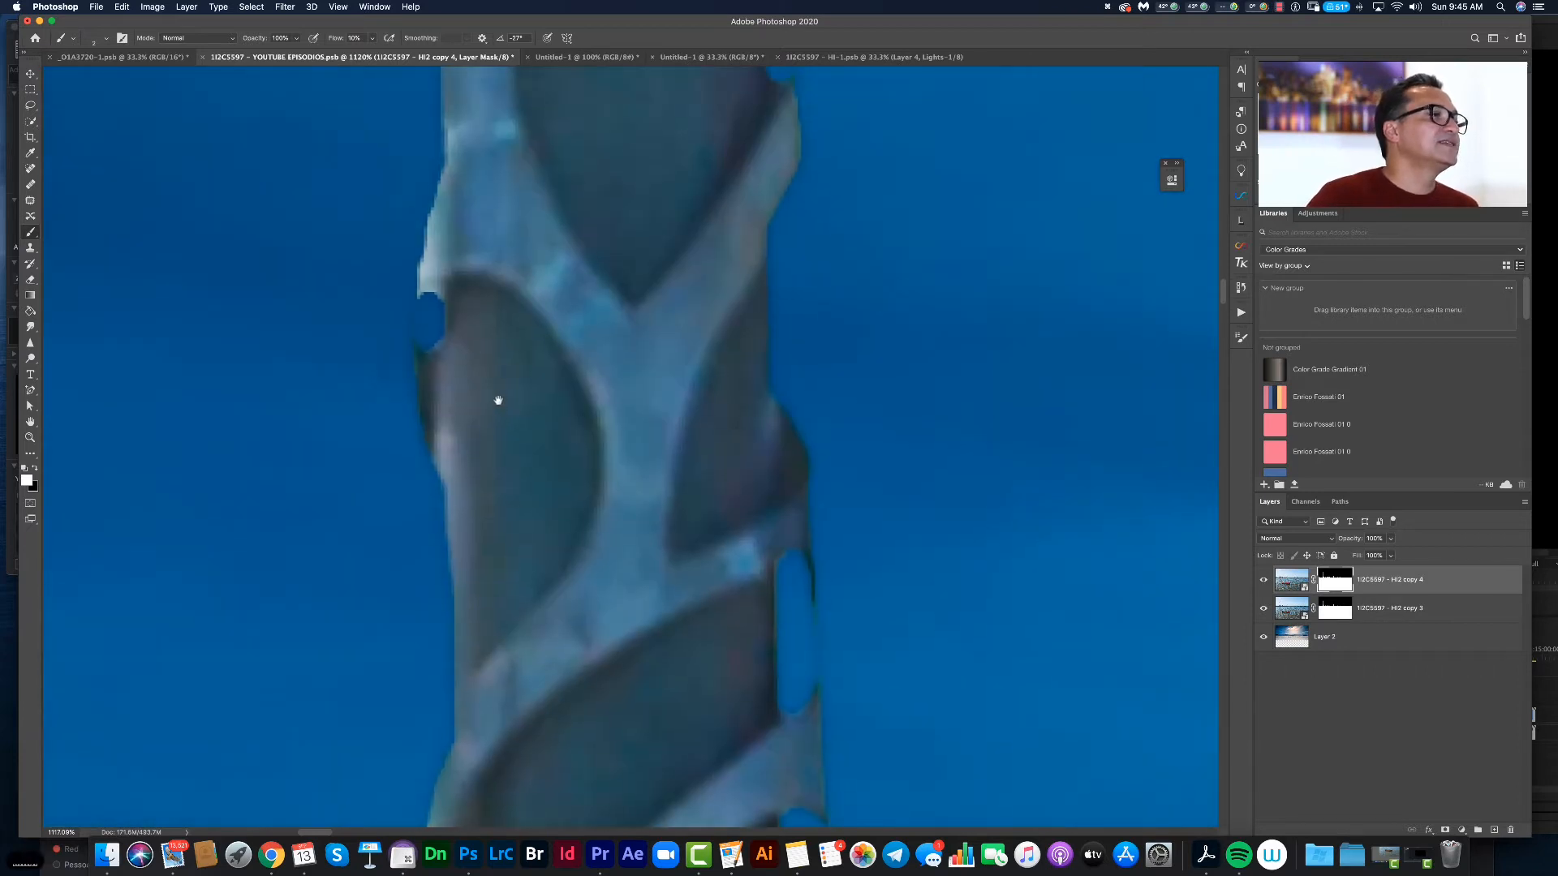
left_click_drag(424, 284, 411, 409)
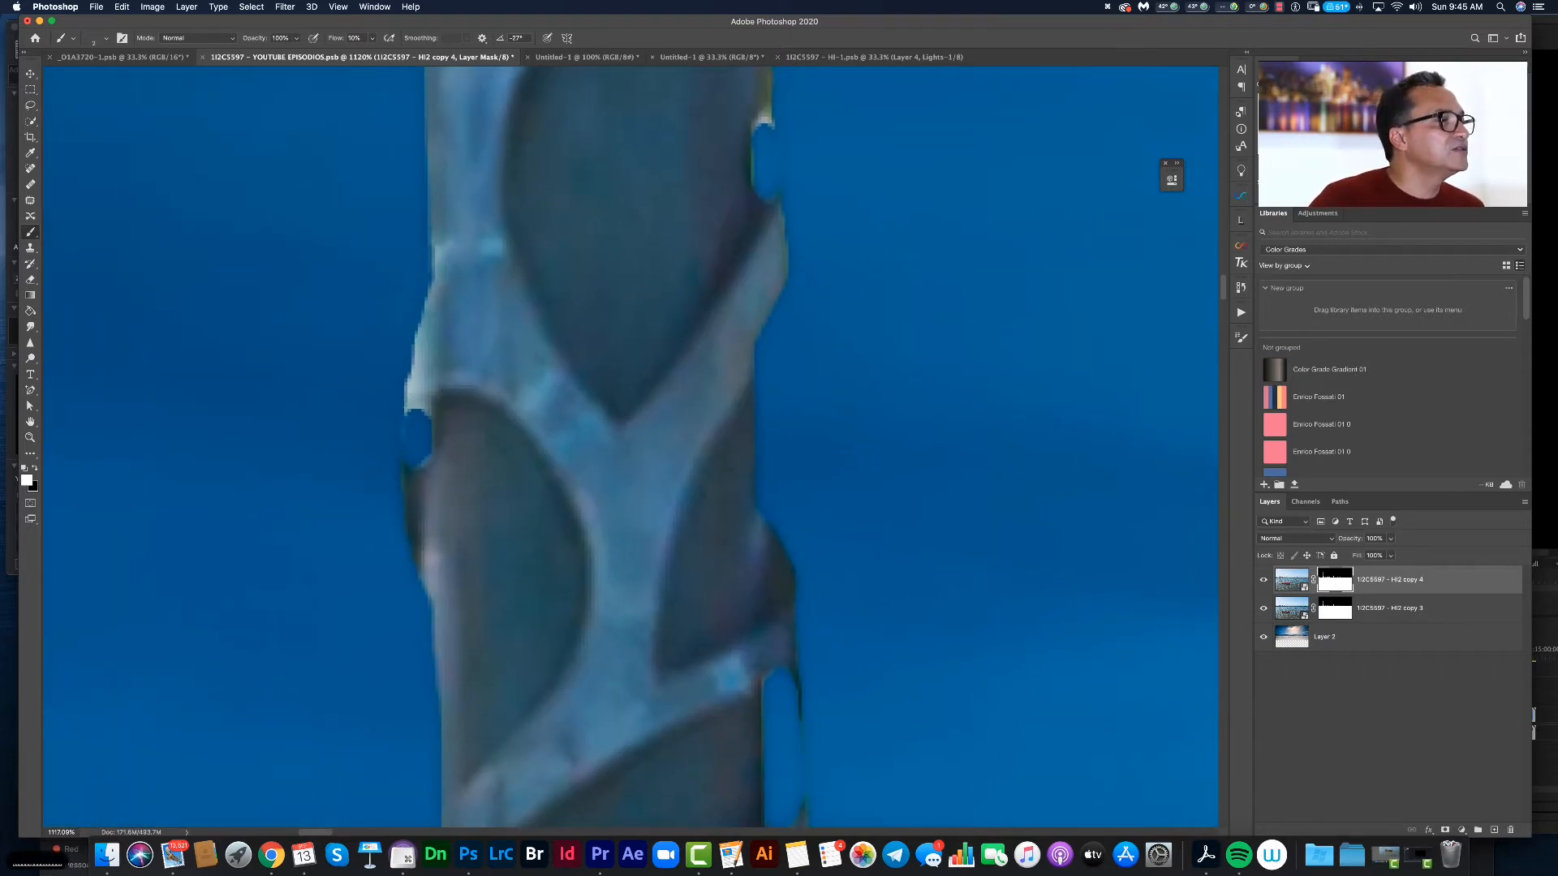
left_click_drag(692, 340, 682, 458)
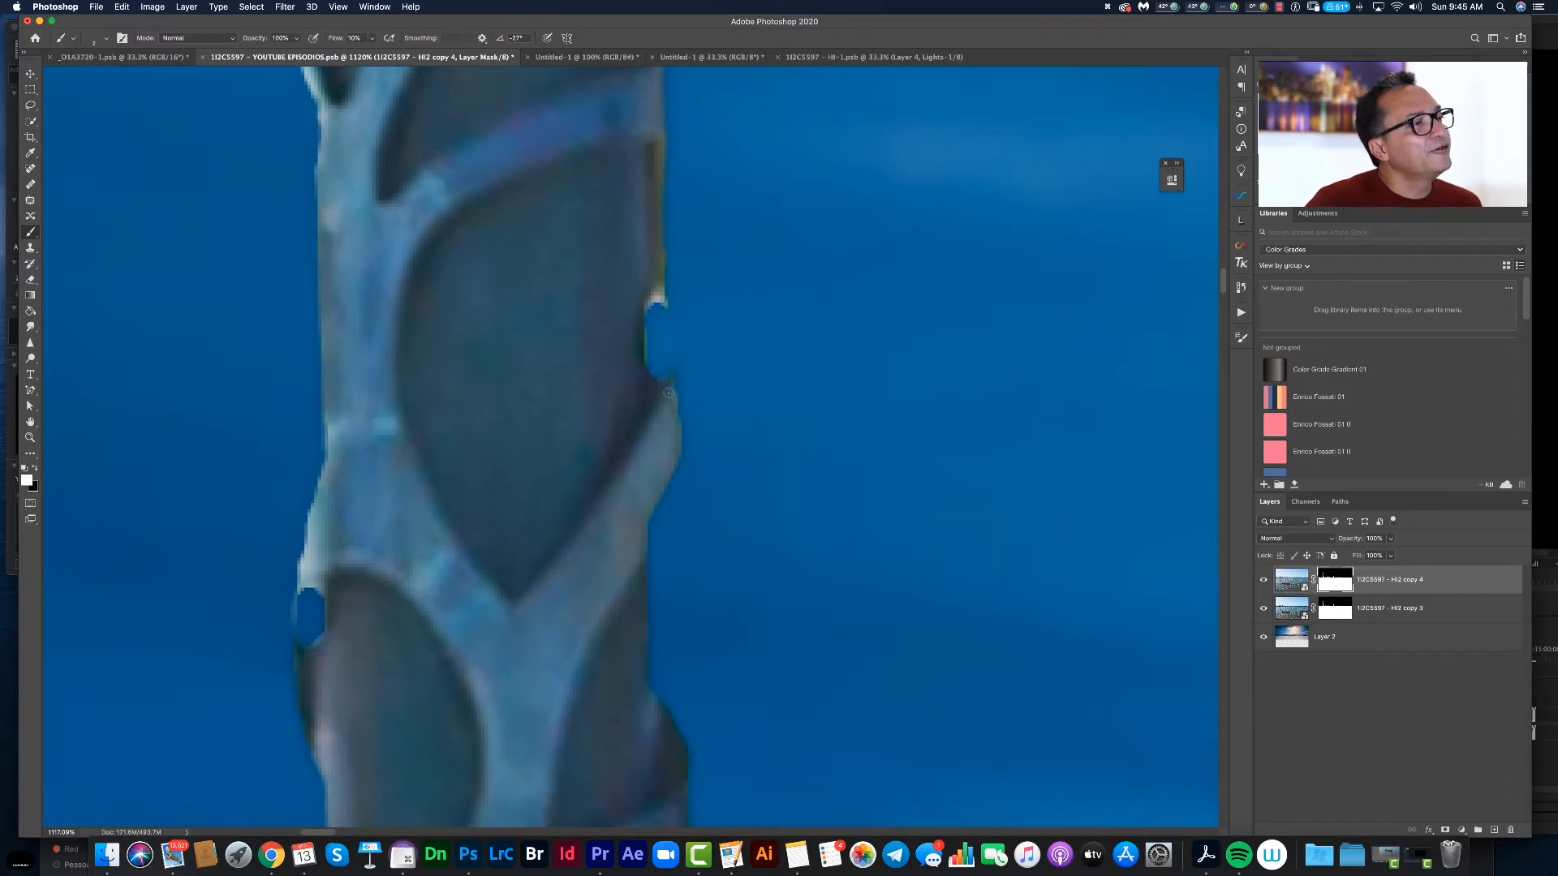
- Restore the missing outer edges on the lighthouse's middle shaft, up to just below the upper pair of arms, by painting the mask white
scroll(637, 582, "up", 5)
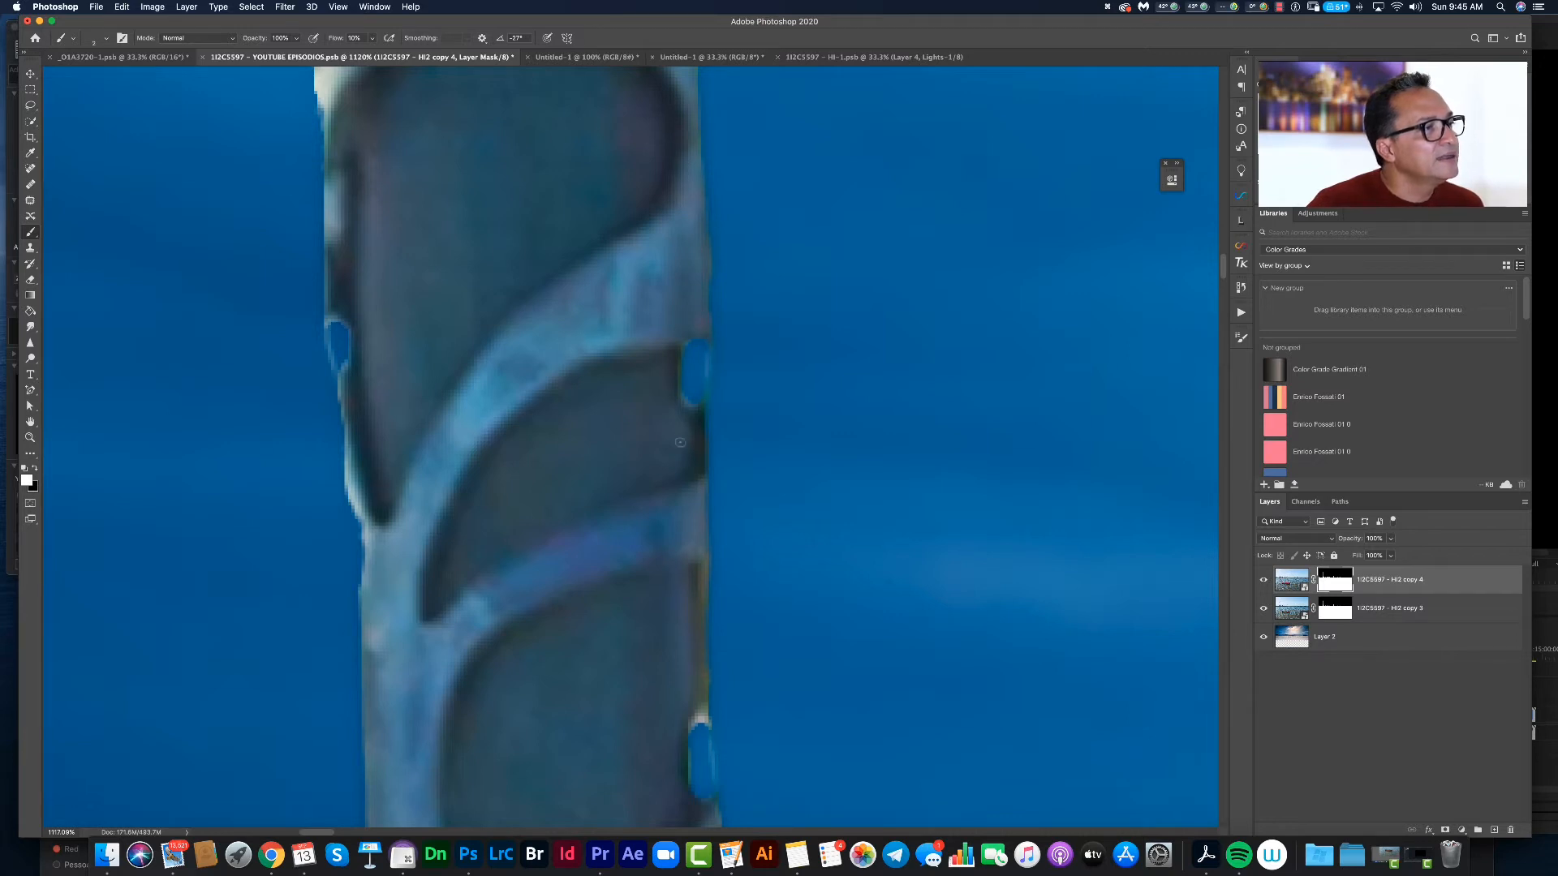
left_click_drag(587, 419, 585, 423)
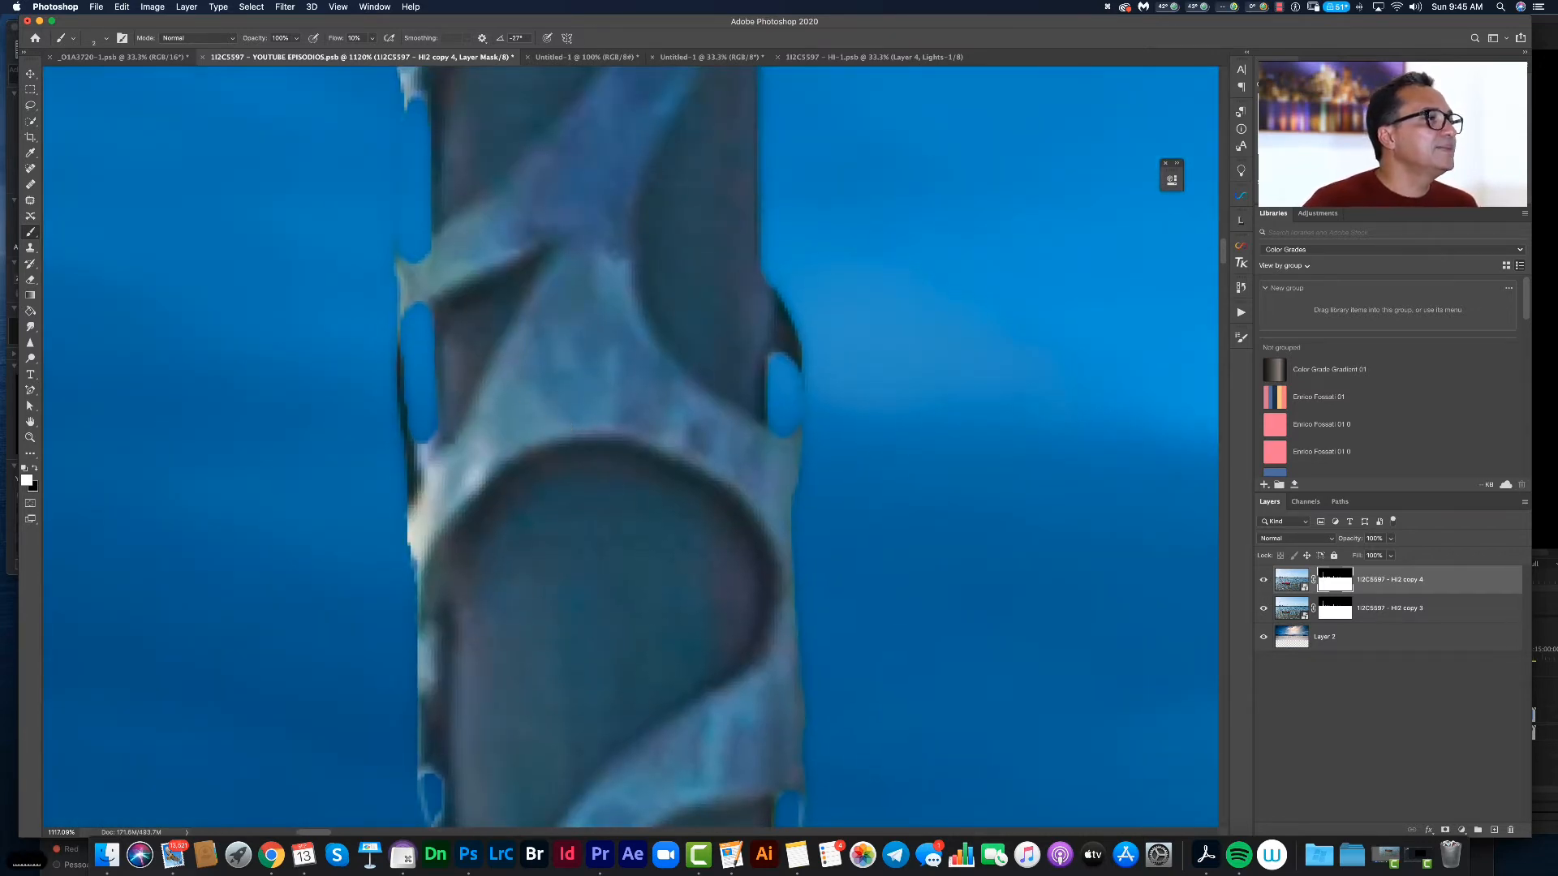
scroll(406, 441, "up", 3)
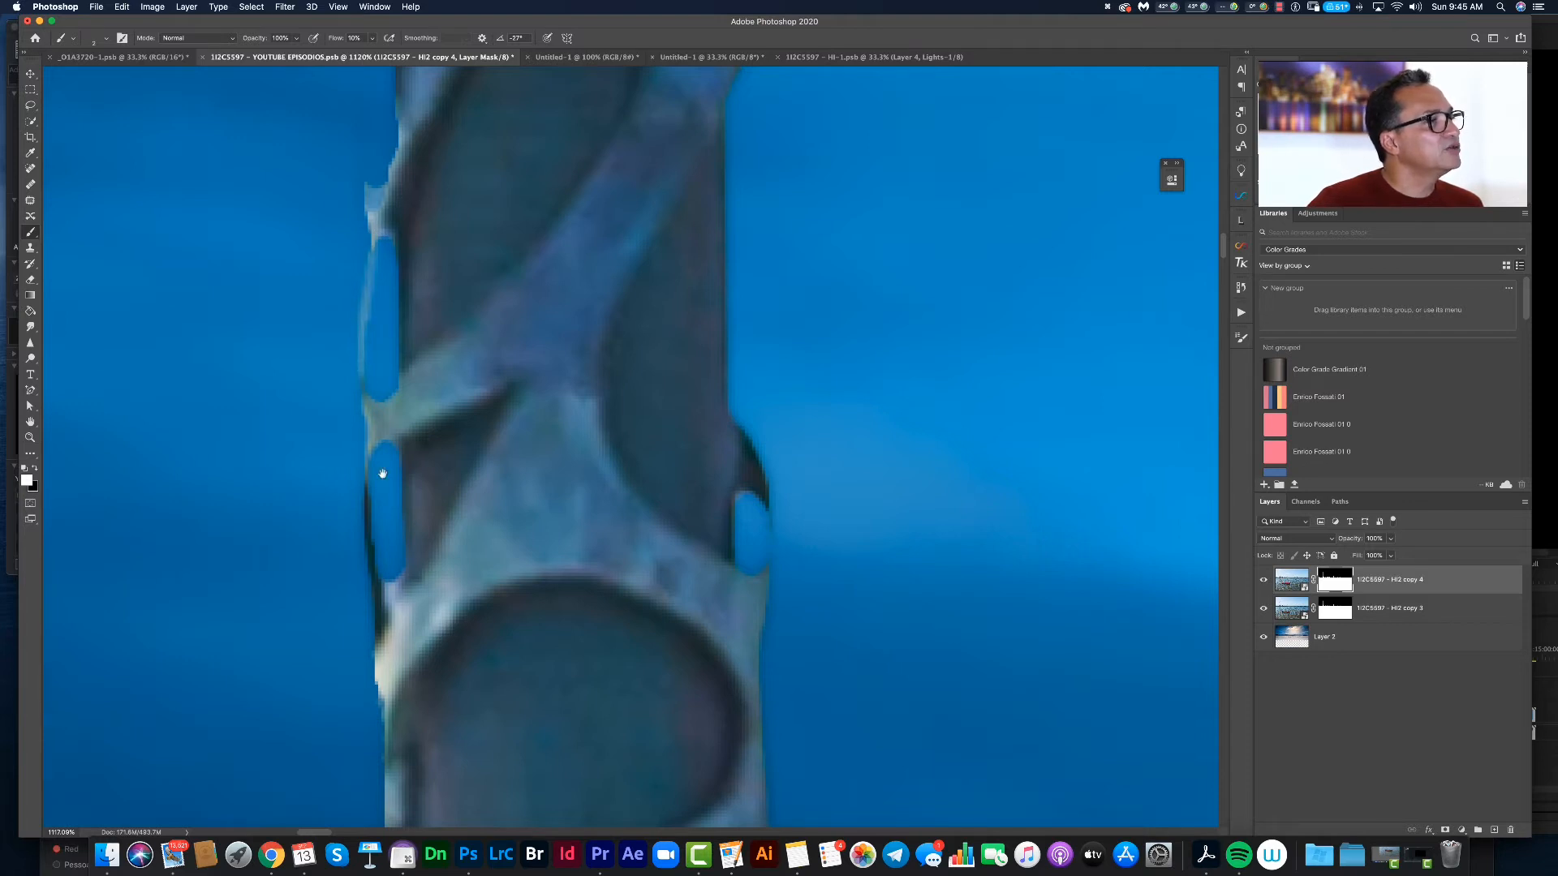
scroll(443, 241, "up", 10)
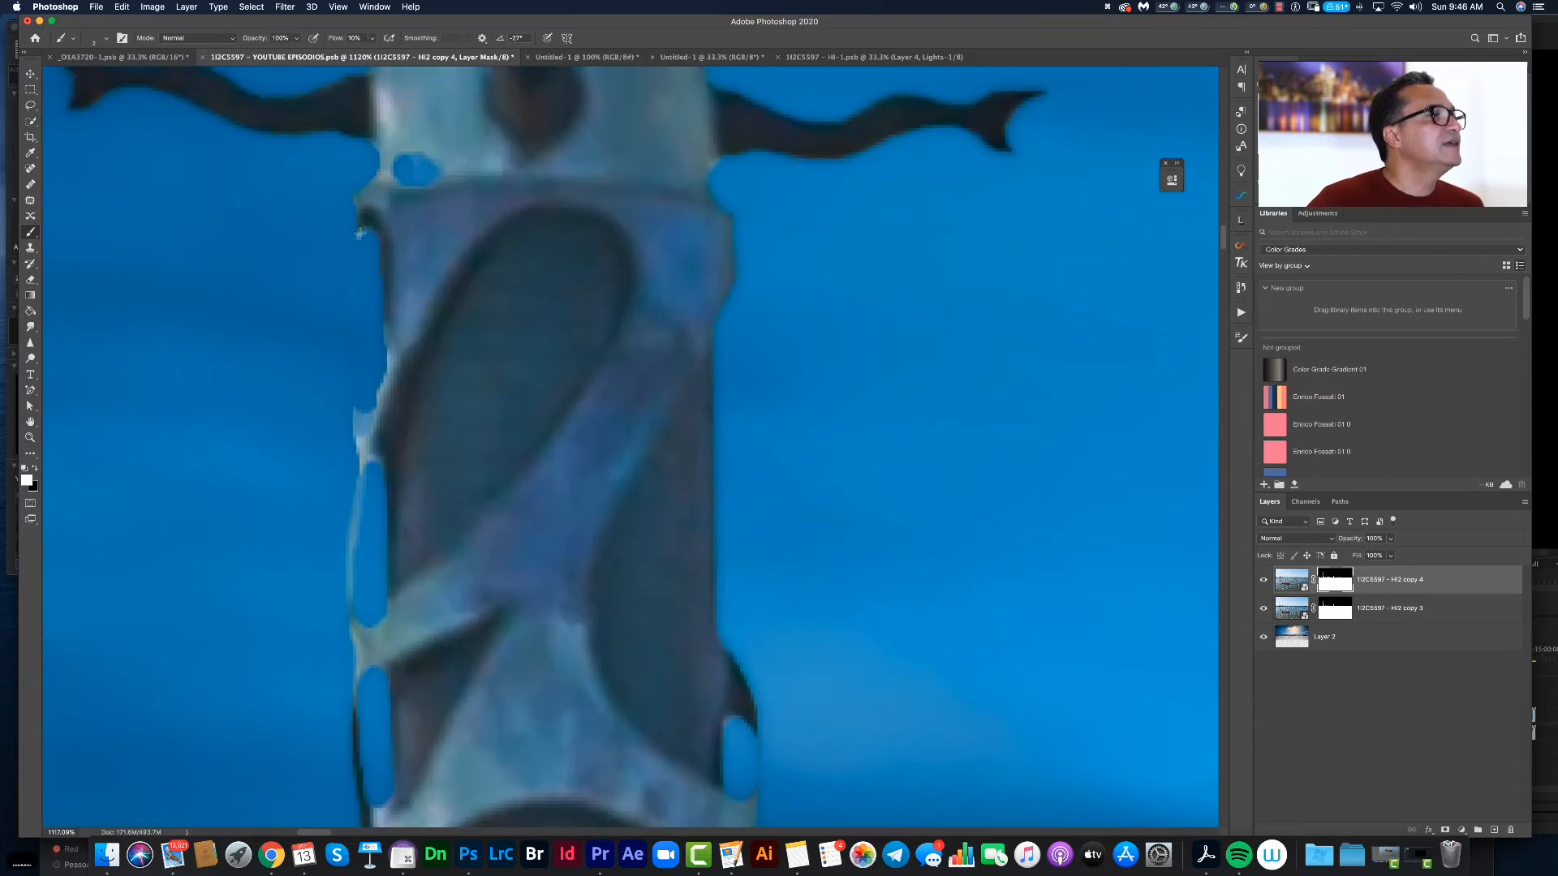
left_click_drag(388, 244, 385, 390)
- Paint white on the mask to bring back the thin right edge of the lighthouse shaft above the upper arms
scroll(394, 373, "up", 3)
scroll(515, 422, "up", 7)
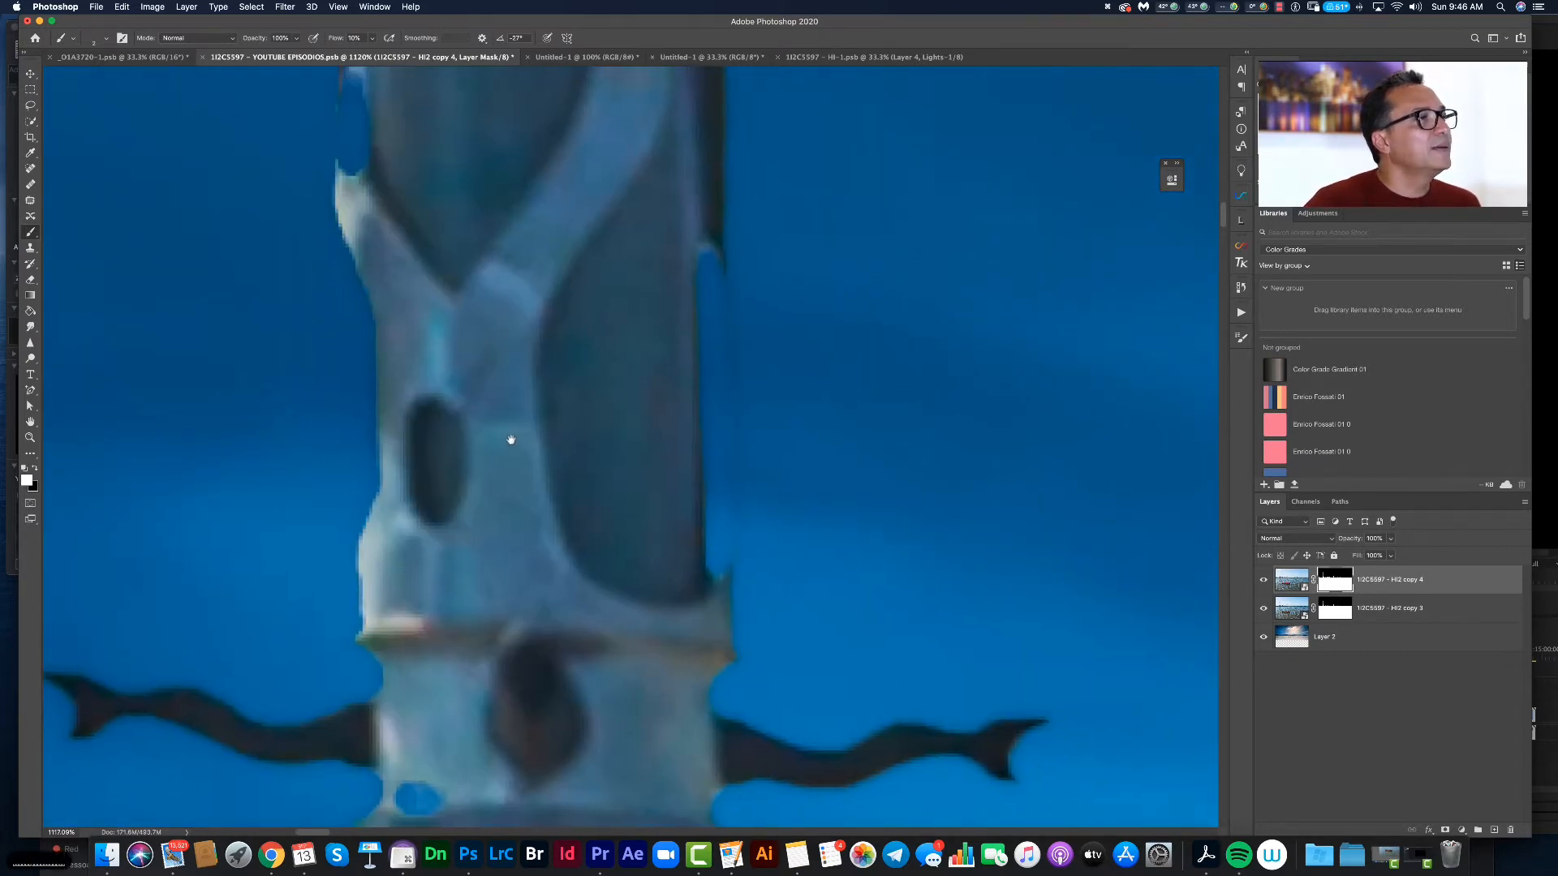
left_click_drag(591, 341, 490, 532)
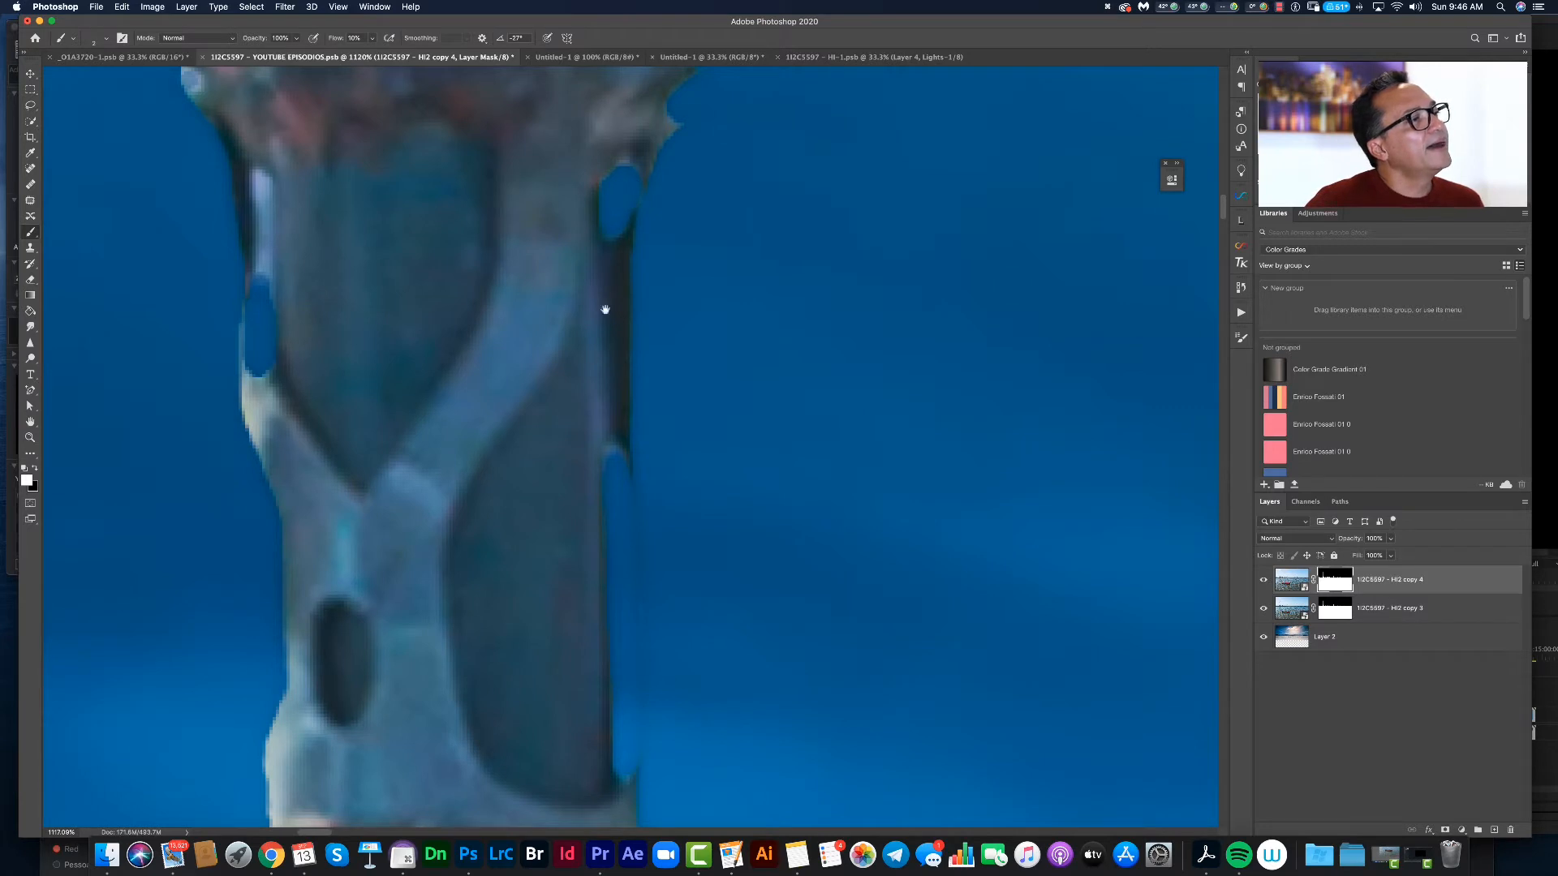
scroll(621, 324, "down", 2)
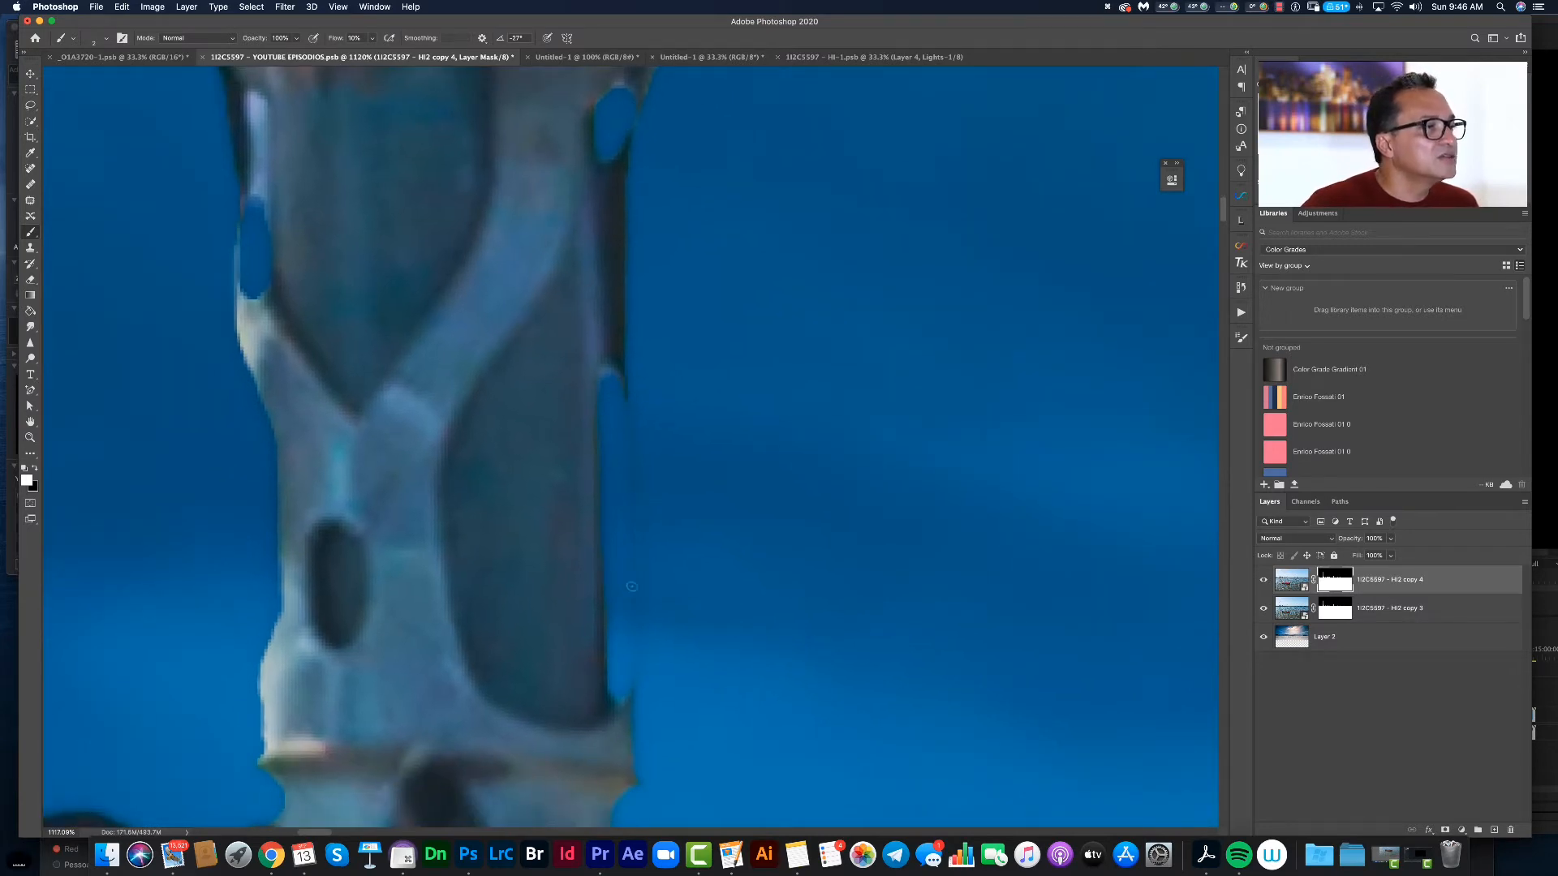
mouse_move(624, 709)
left_mouse_down()
mouse_move(646, 425)
mouse_move(631, 390)
left_mouse_up()
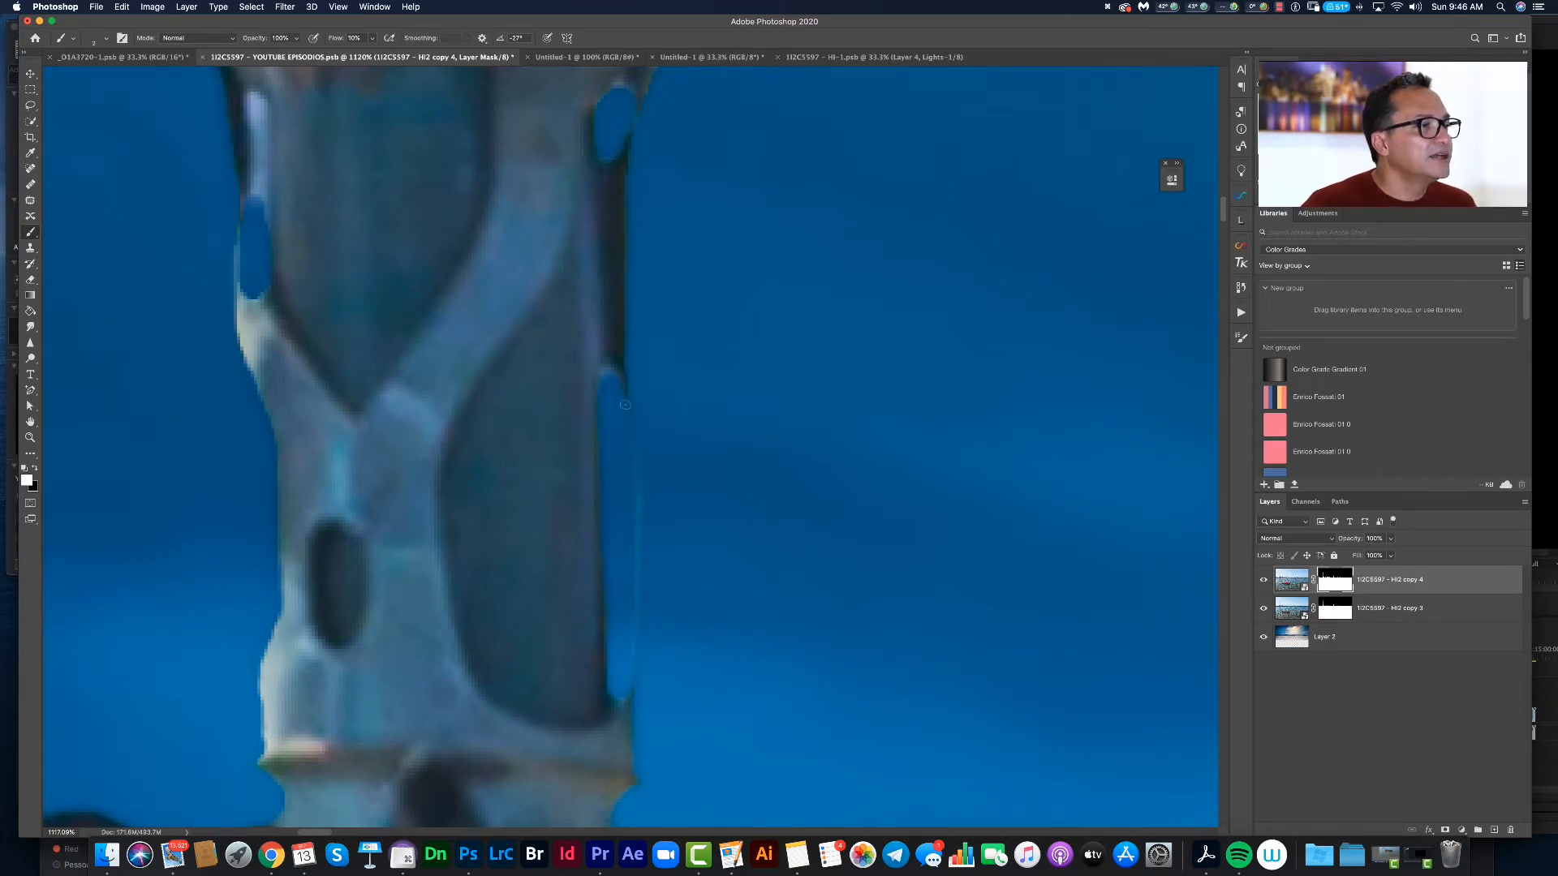
- Reveal the thin rod at the lighthouse's tip by painting white on the copy 4 mask, and return to the full image
scroll(601, 479, "up", 5)
left_click_drag(288, 379, 300, 452)
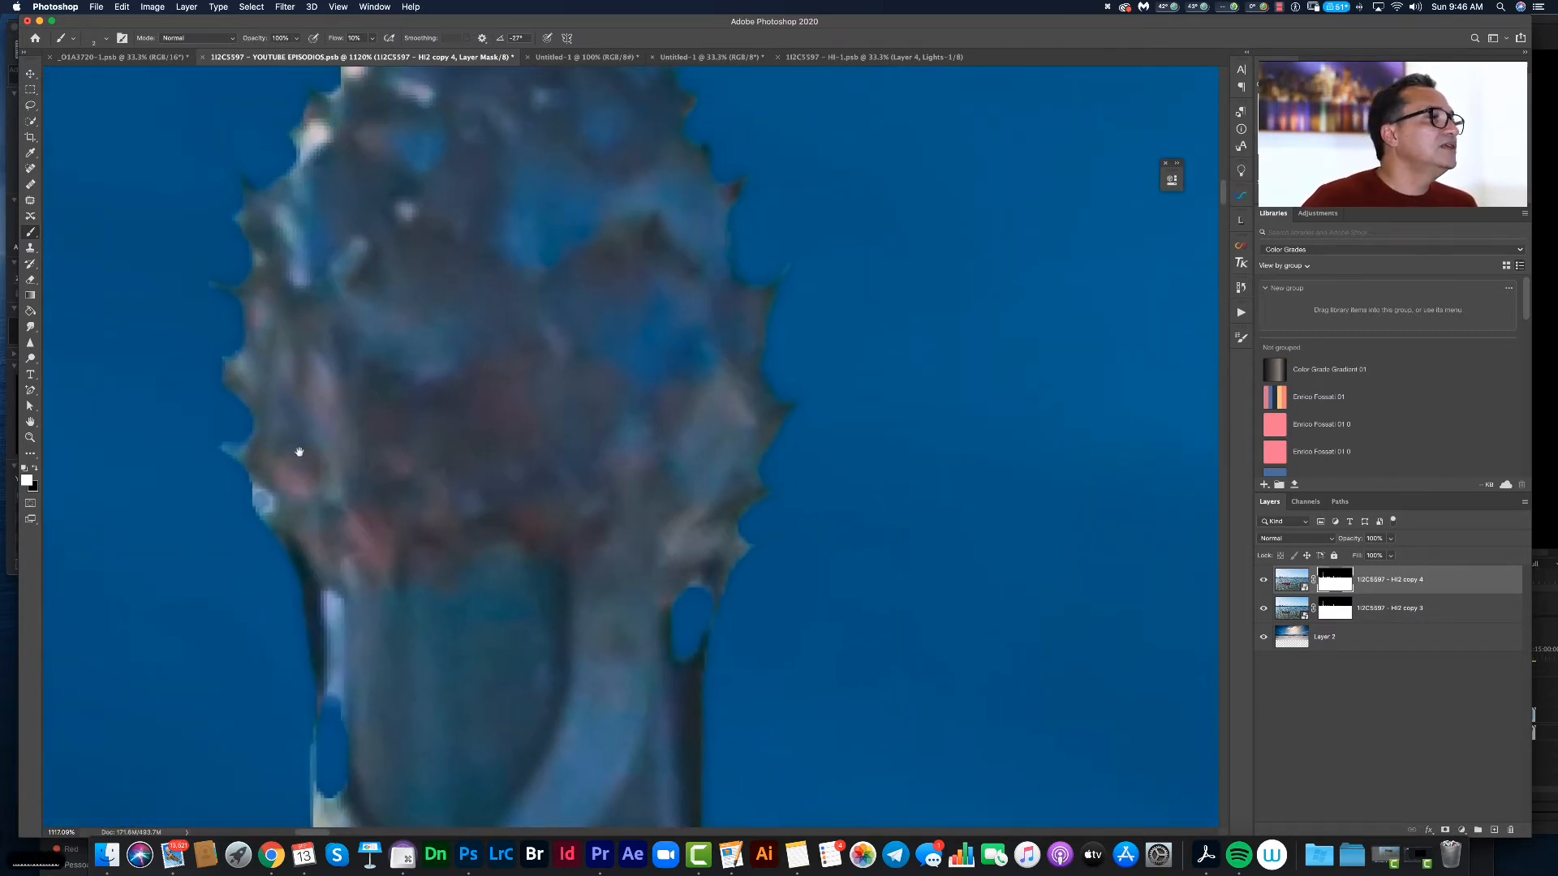
scroll(417, 451, "up", 4)
scroll(436, 407, "up", 4)
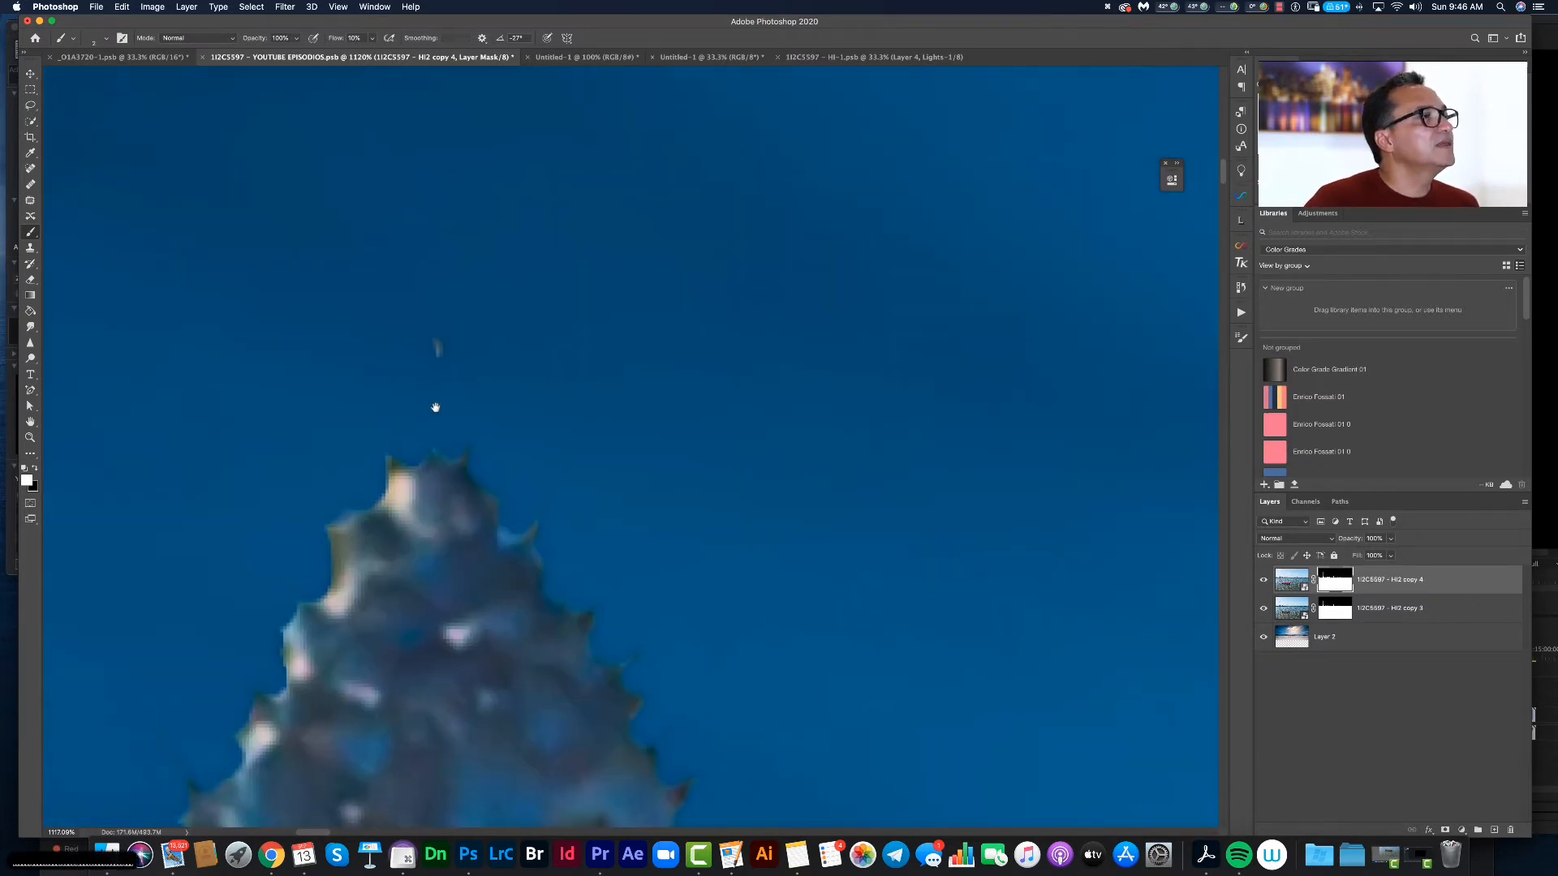
mouse_move(435, 347)
left_mouse_down()
mouse_move(433, 459)
mouse_move(438, 444)
left_mouse_up()
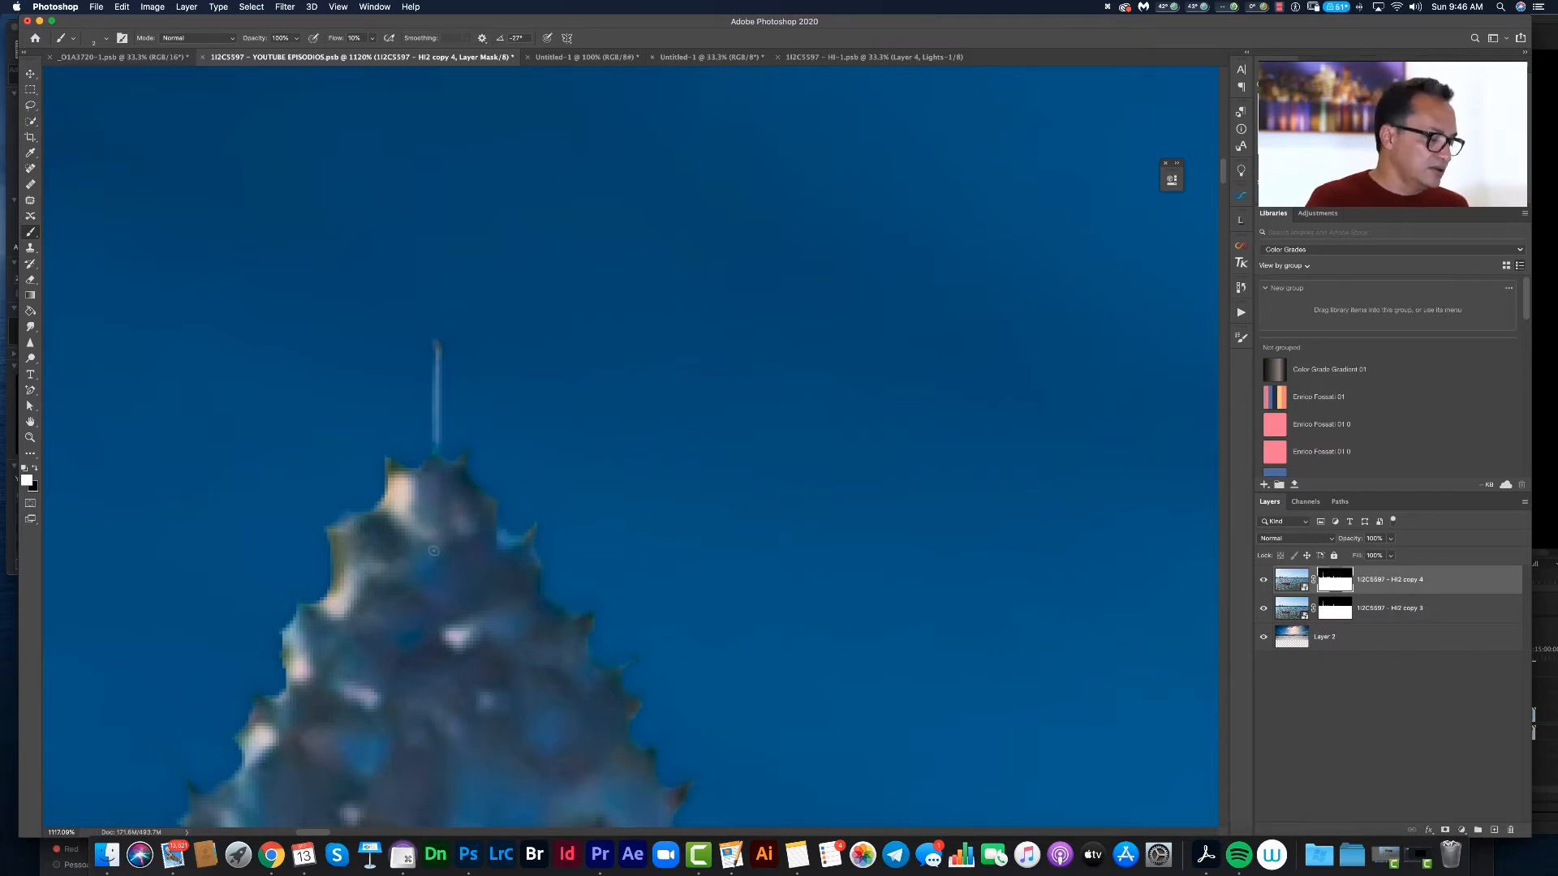
key("super+0")
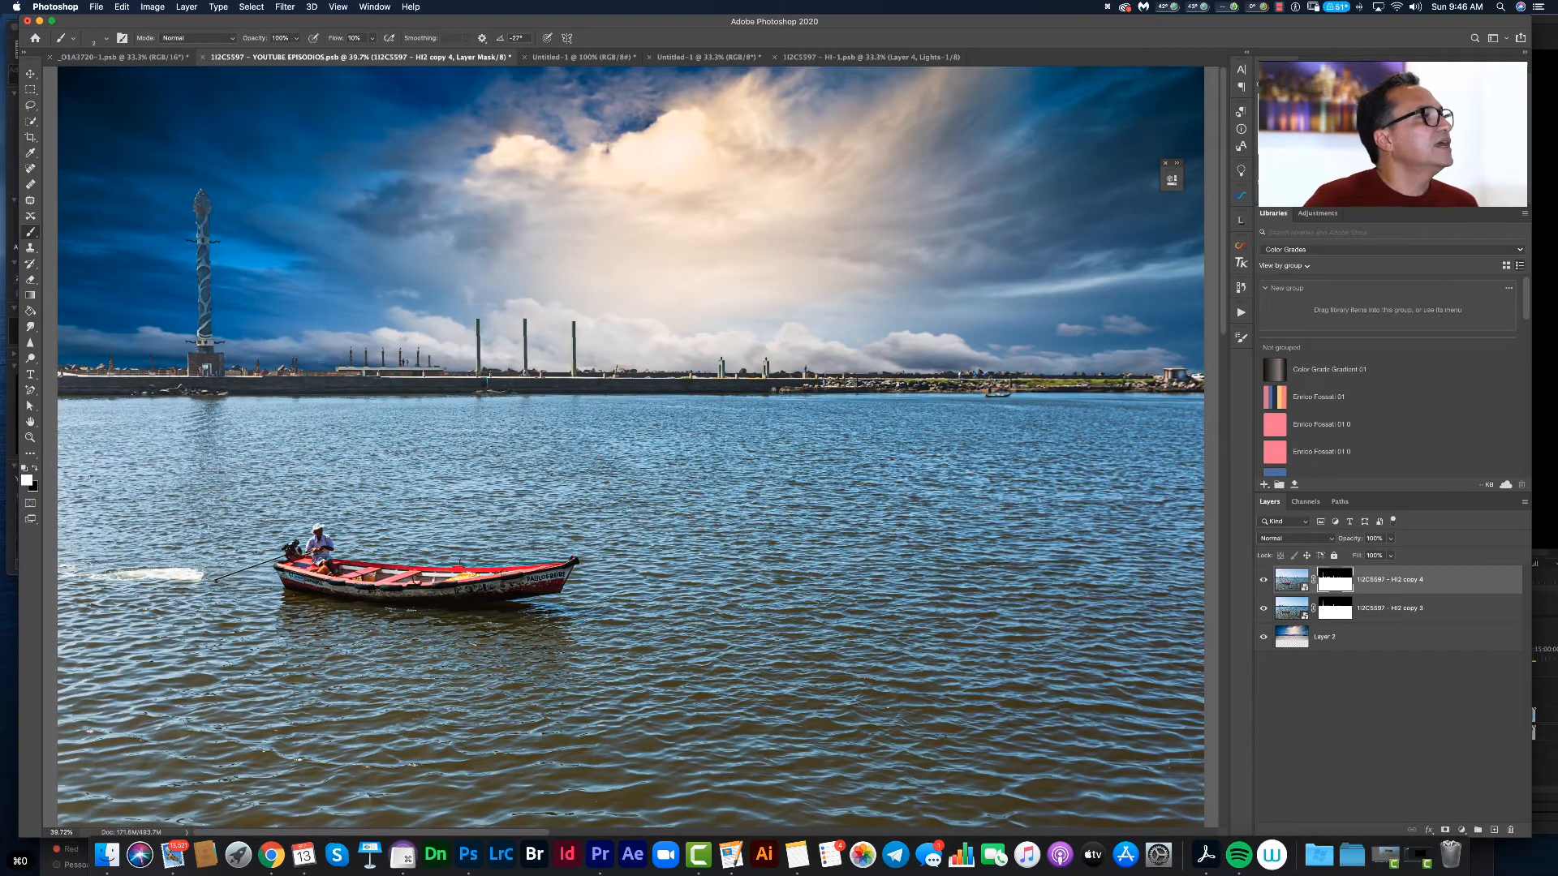
- Examine the columns along the pier and the fishing lines around the lighthouse base against the new sky
key("z")
mouse_move(503, 357)
left_mouse_down()
mouse_move(609, 334)
mouse_move(475, 360)
left_mouse_up()
scroll(452, 382, "left", 10)
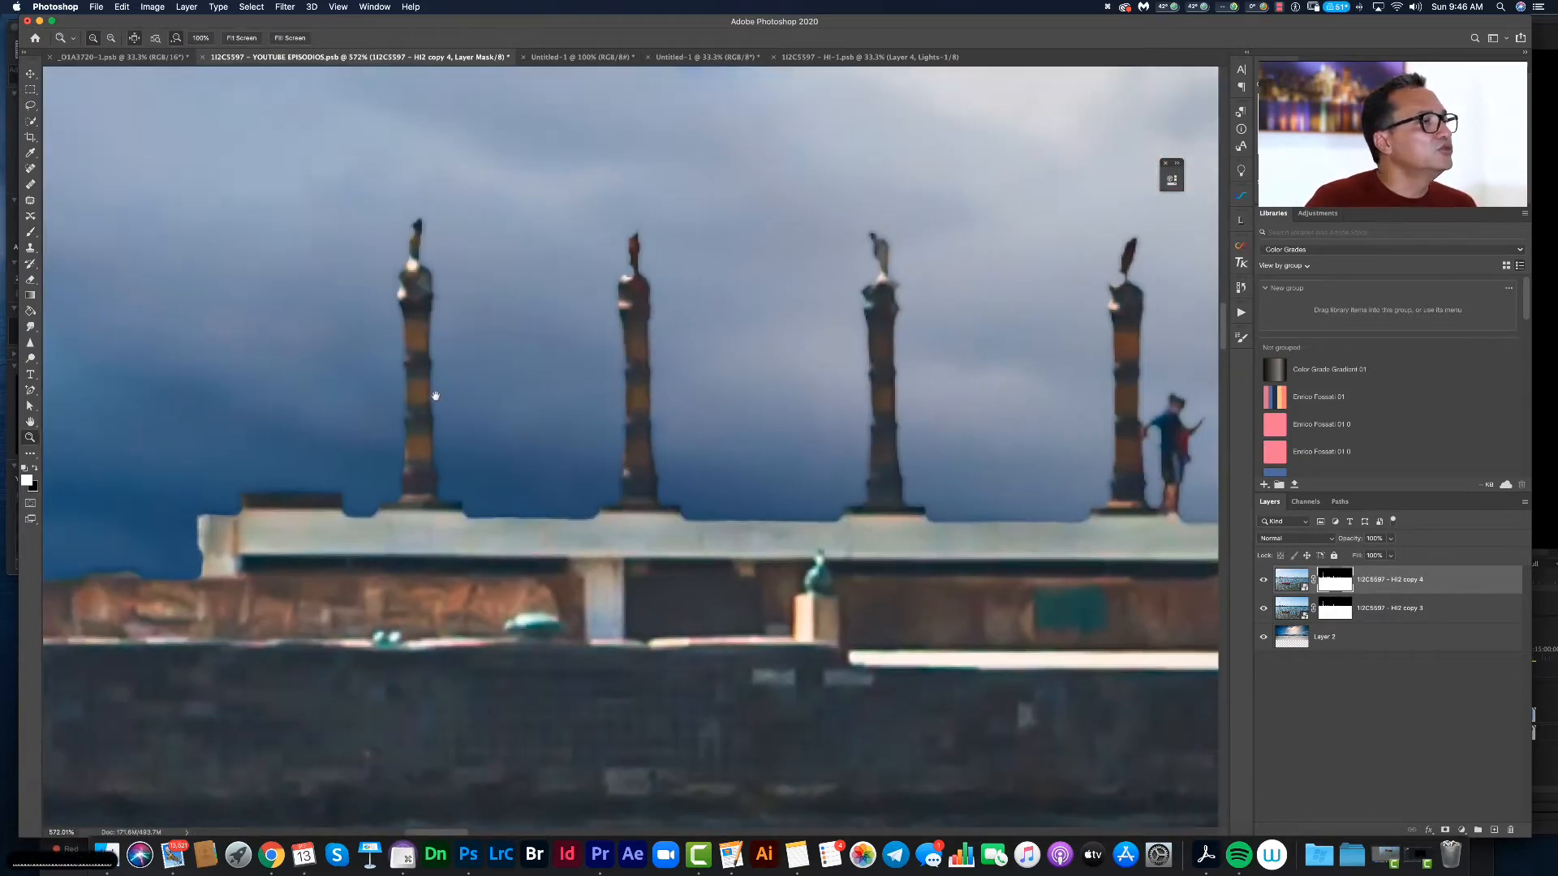
scroll(519, 381, "left", 15)
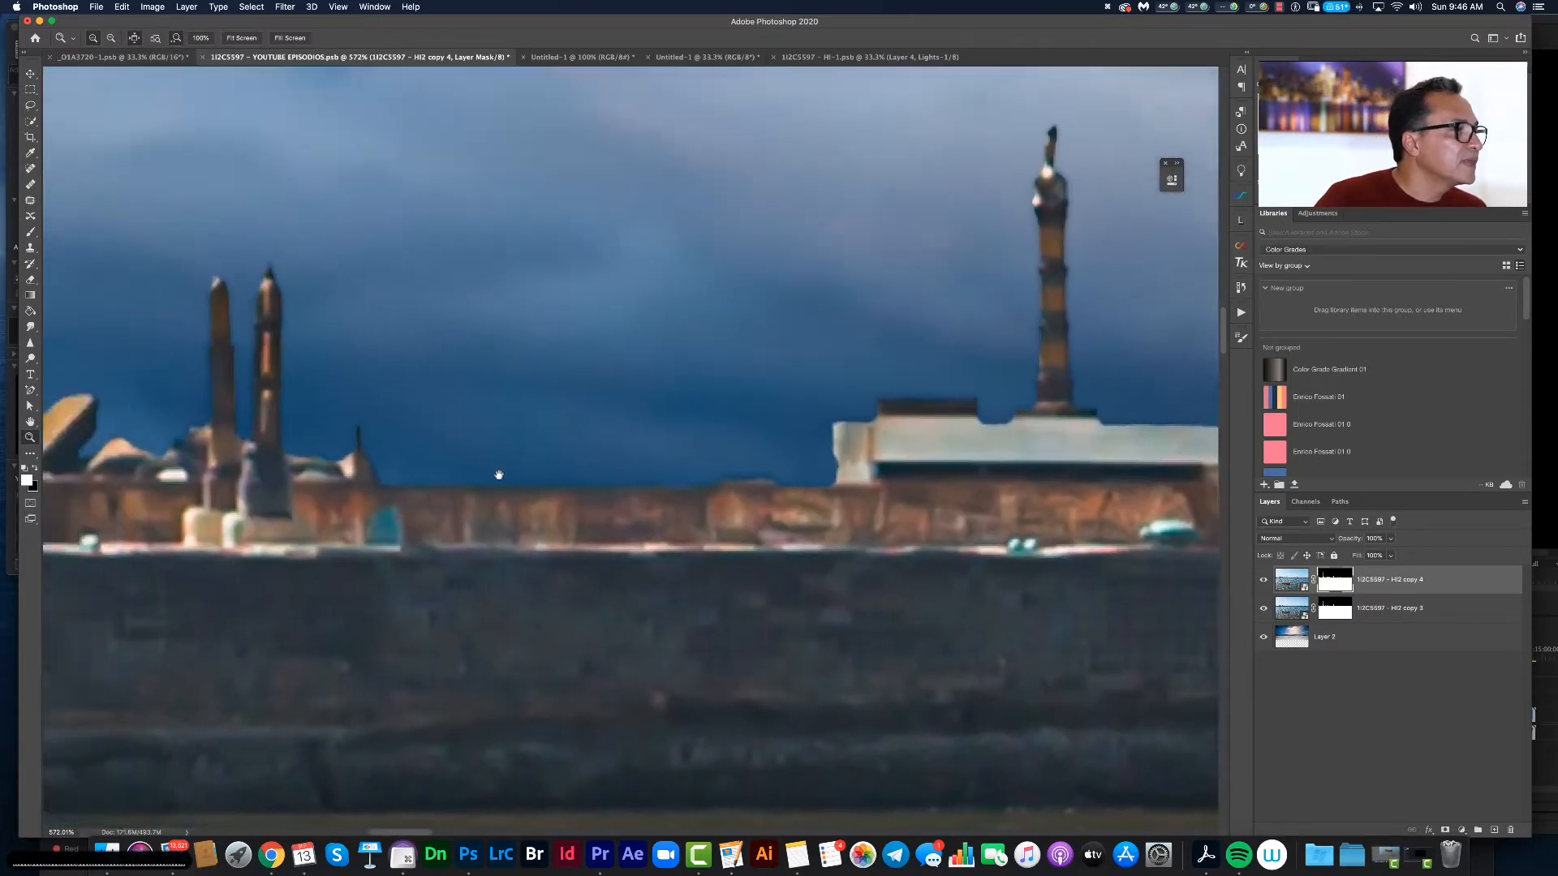
key("super+0")
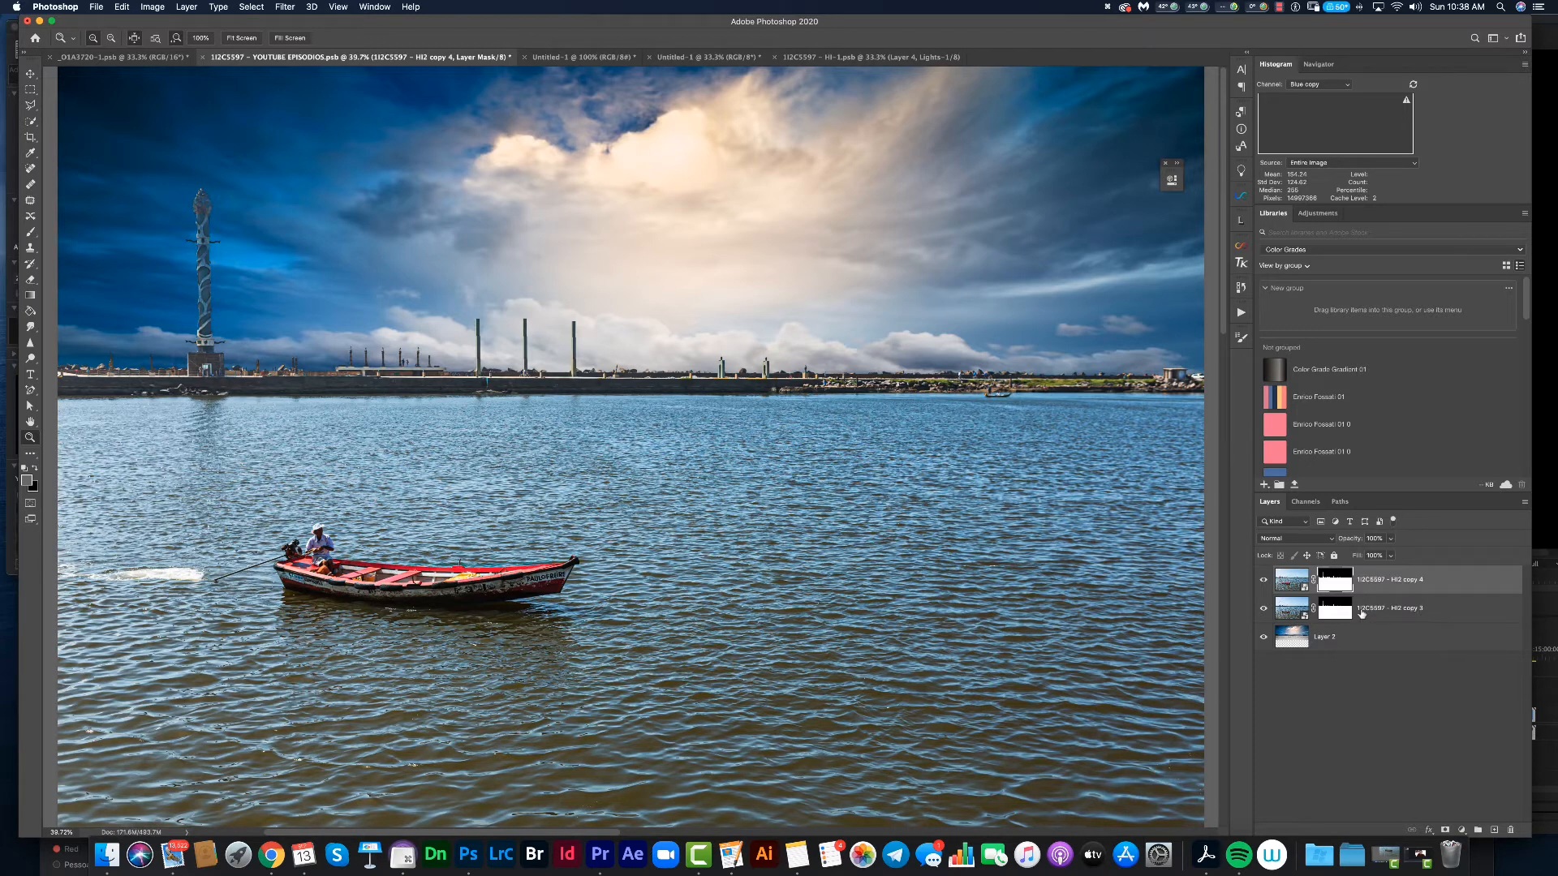
left_click_drag(382, 369, 480, 358)
left_click_drag(473, 422, 824, 484)
left_click_drag(195, 470, 1019, 477)
left_click_drag(504, 497, 780, 554)
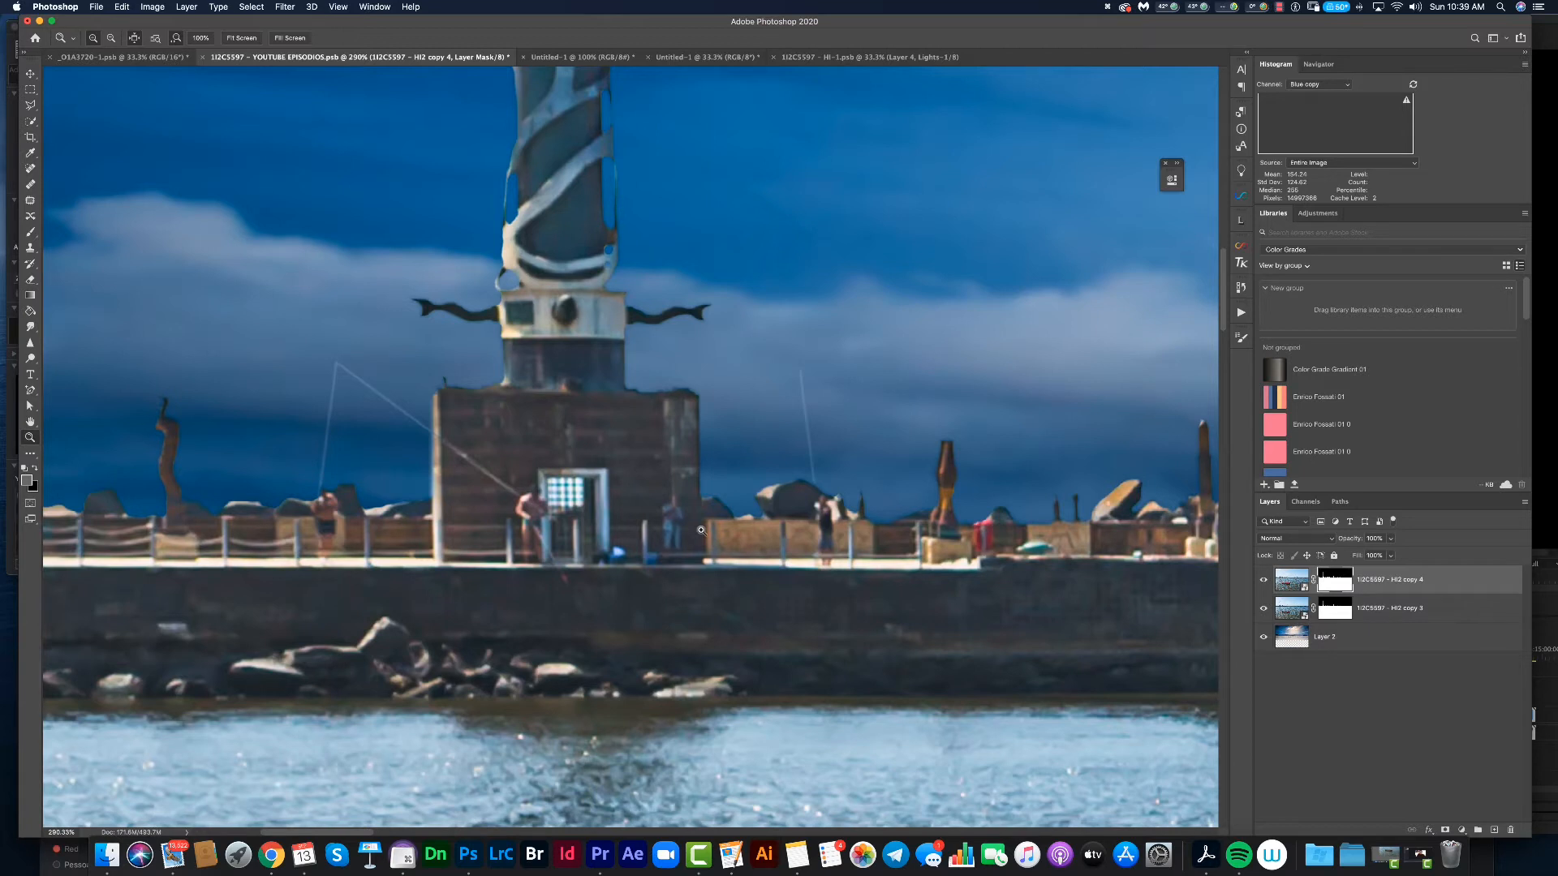
- Apply a very slight feather to the copy 4 layer's mask
double_click(1336, 585)
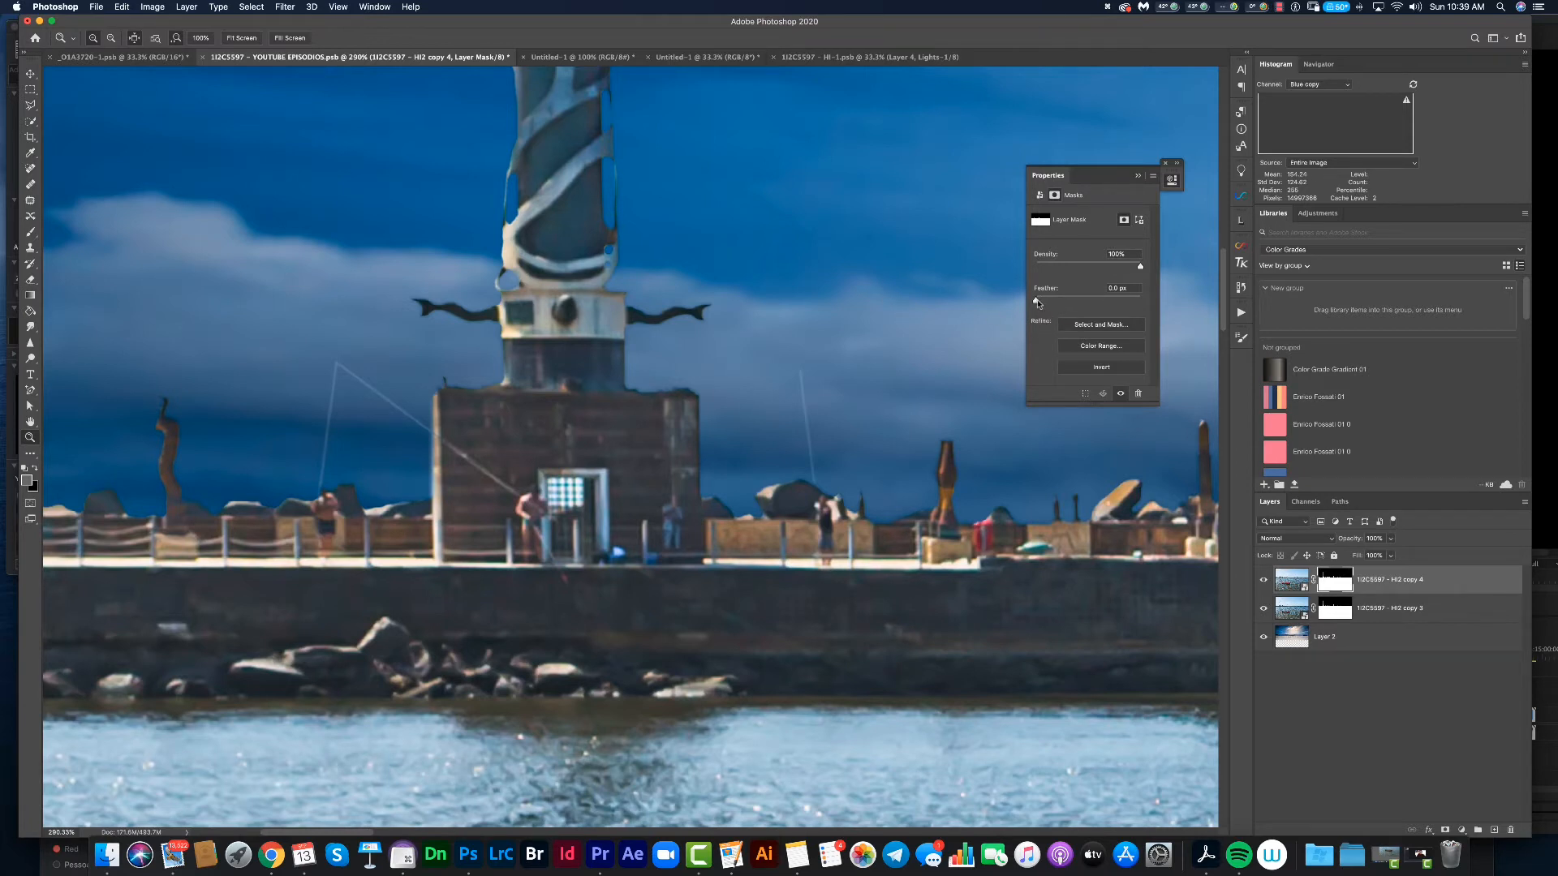
left_click_drag(1036, 301, 1044, 303)
left_click(1137, 177)
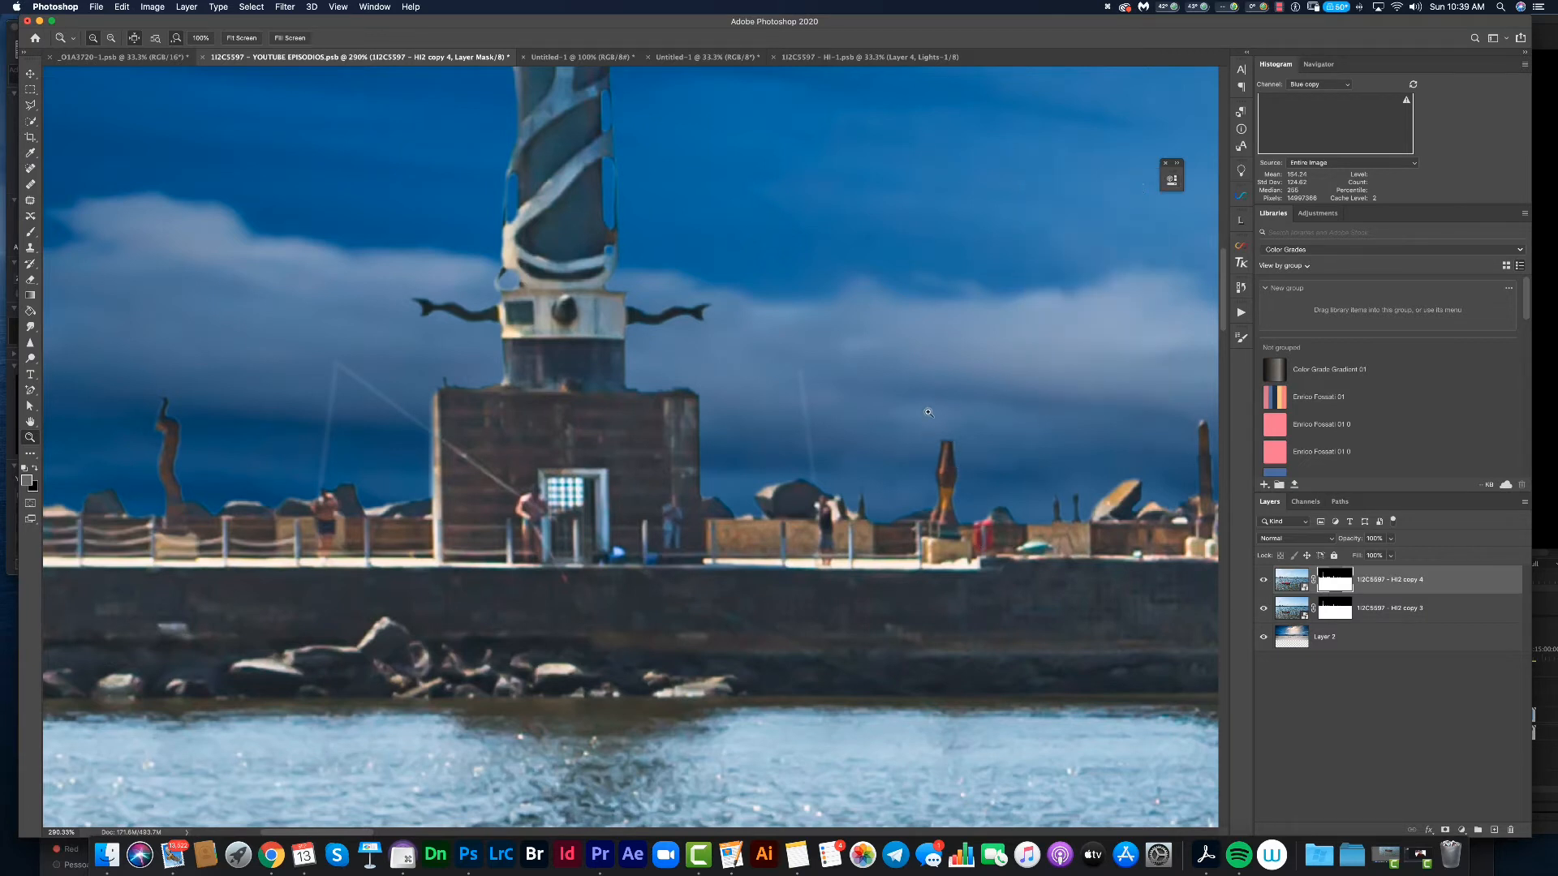
- Slightly reduce the feather of the copy 3 layer's mask and check the softened edges up close and in the full image
double_click(1337, 615)
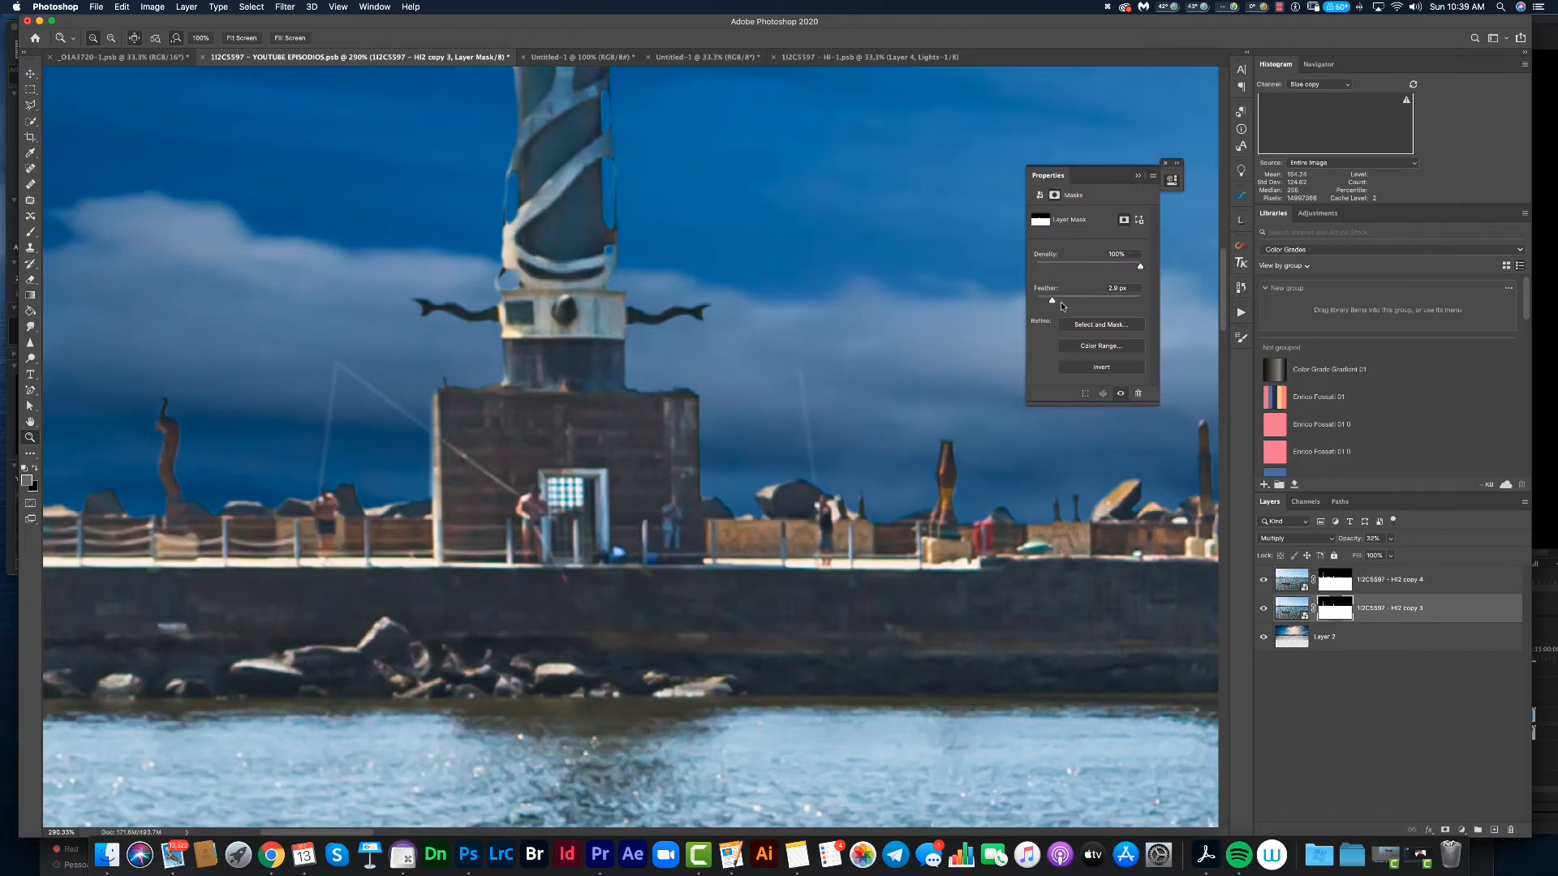
left_click_drag(1053, 303, 1047, 304)
left_click(1138, 175)
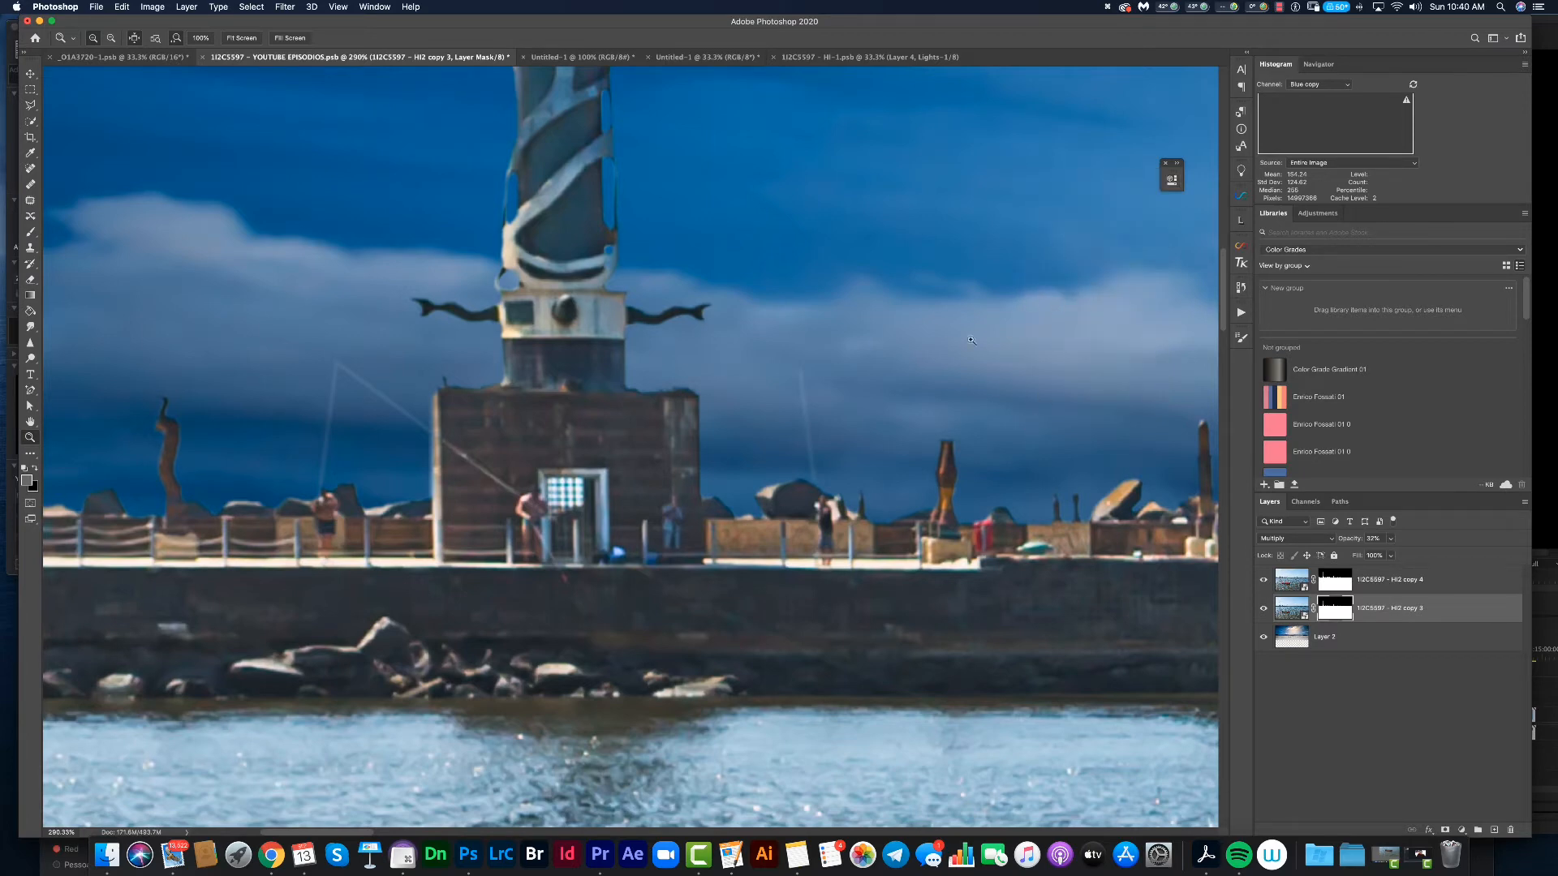
left_click(754, 341, "alt")
left_click_drag(923, 319, 520, 441)
left_click_drag(895, 341, 820, 412)
key("super+0")
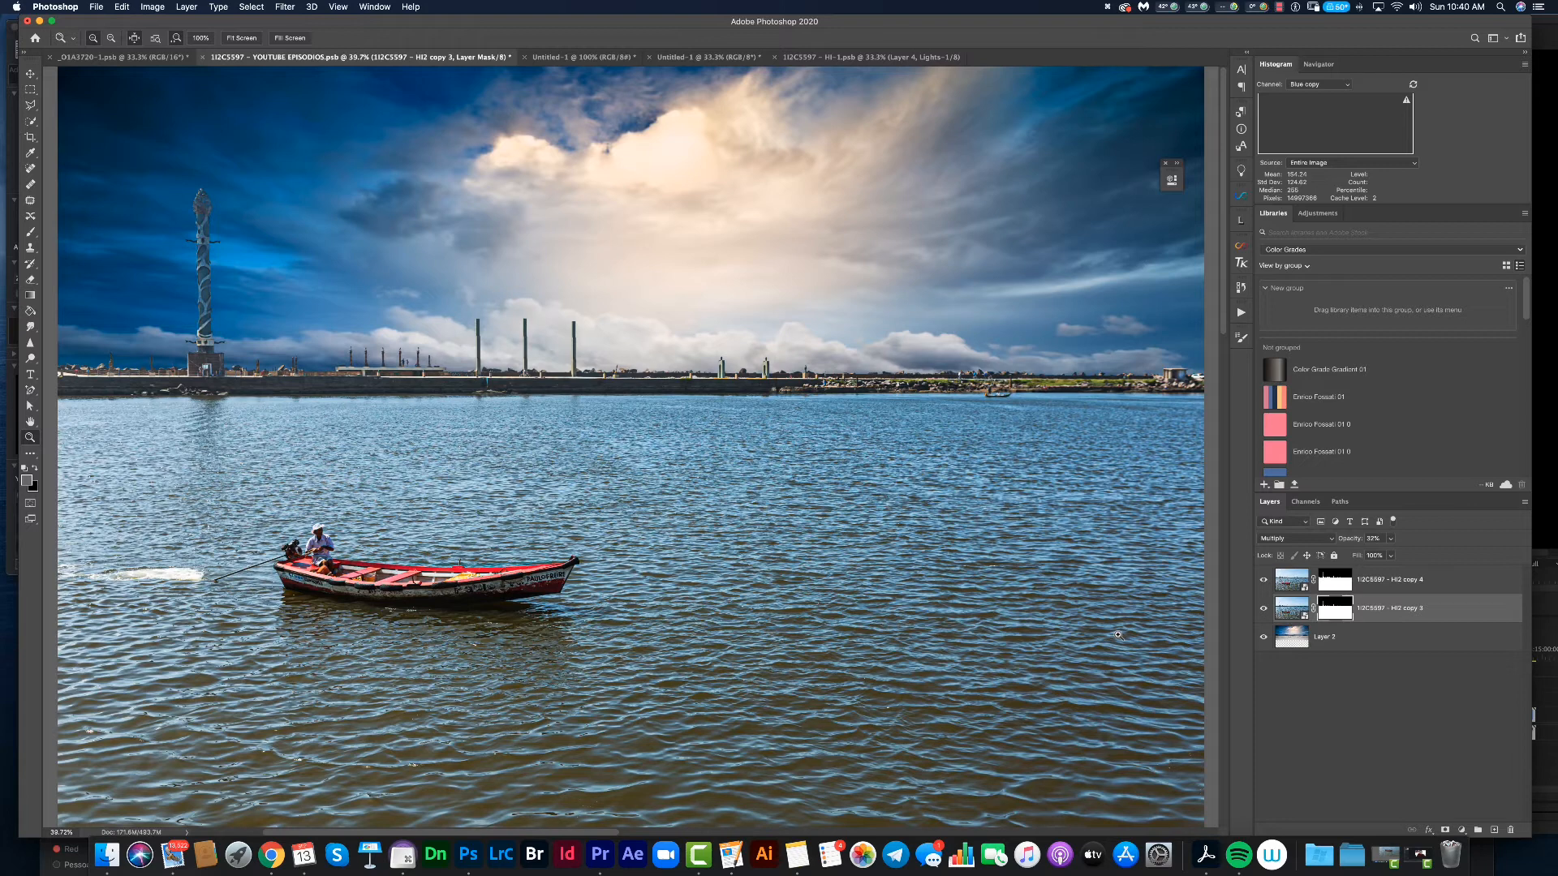
- Stamp all visible layers into a new layer above copy 4, average it to a single colour and invert that colour
left_click(1370, 583)
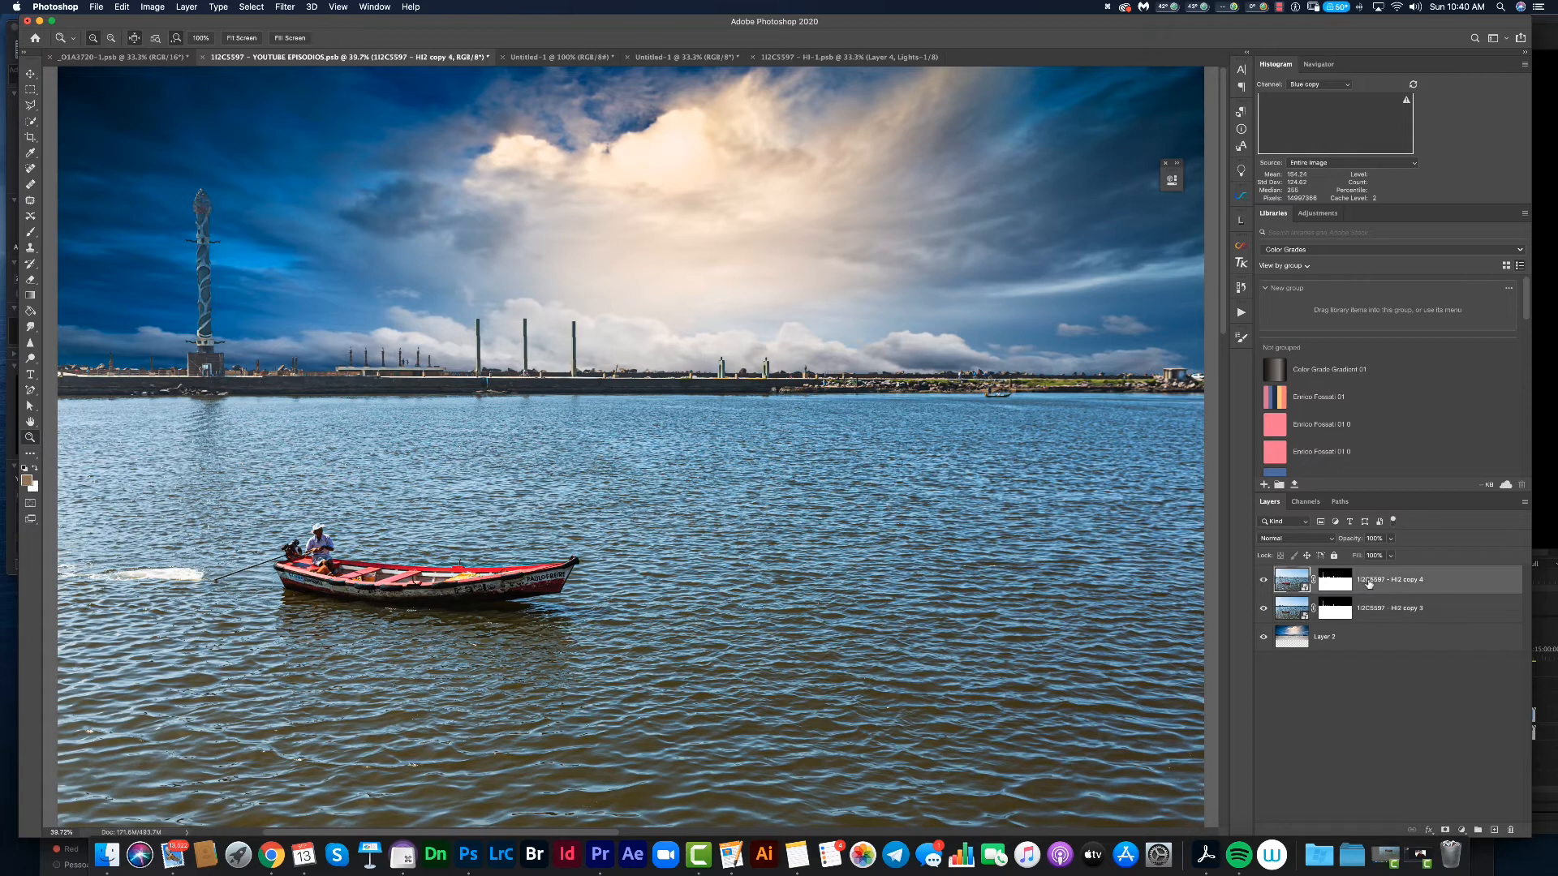
key("super+alt+shift+e")
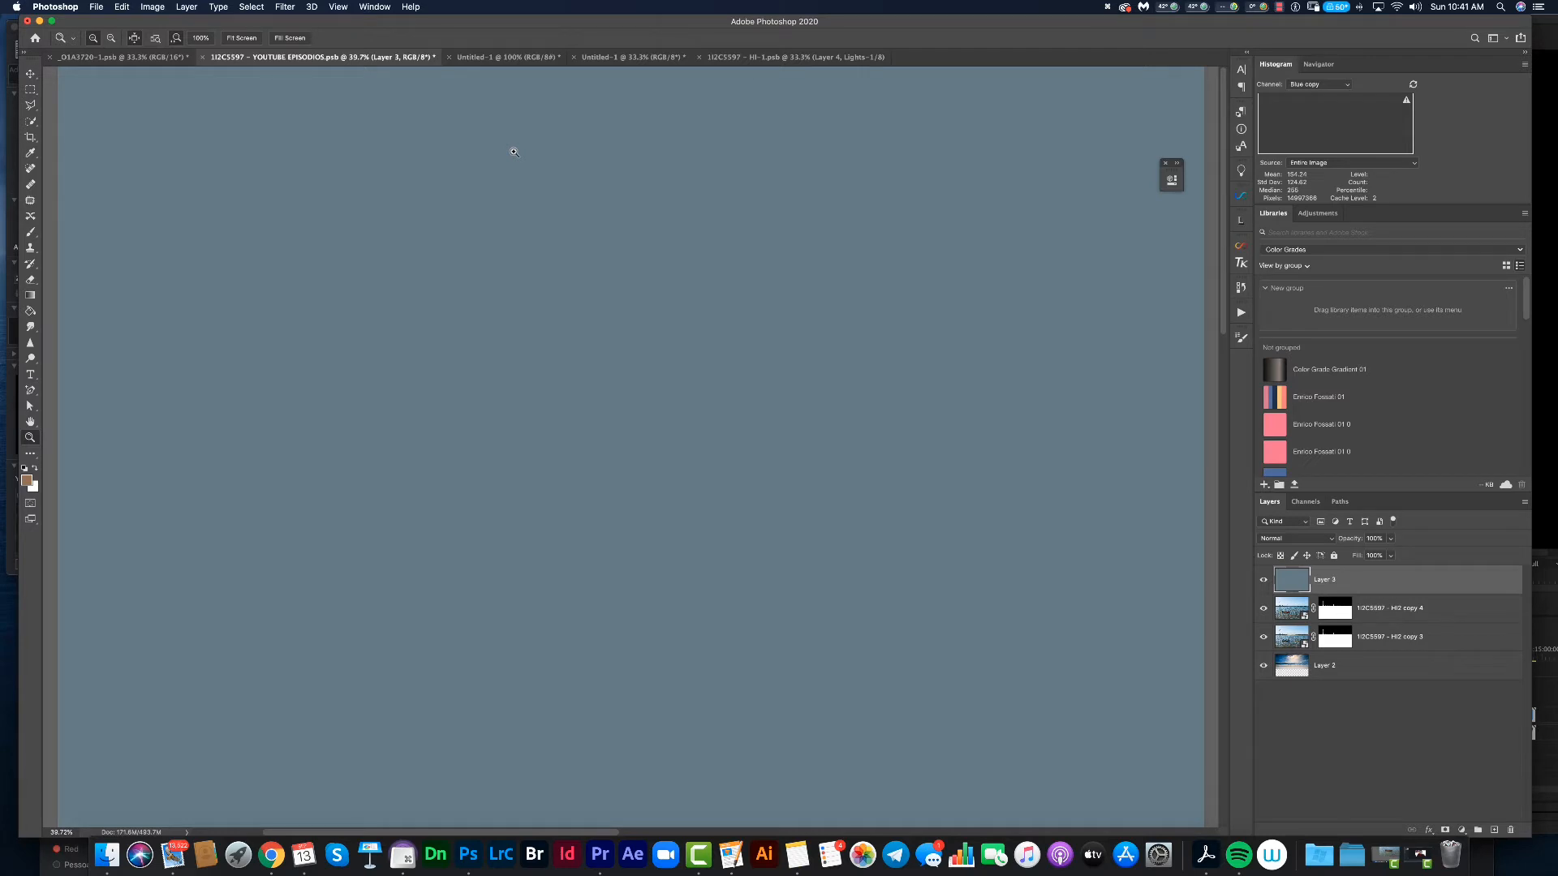
key("super+i")
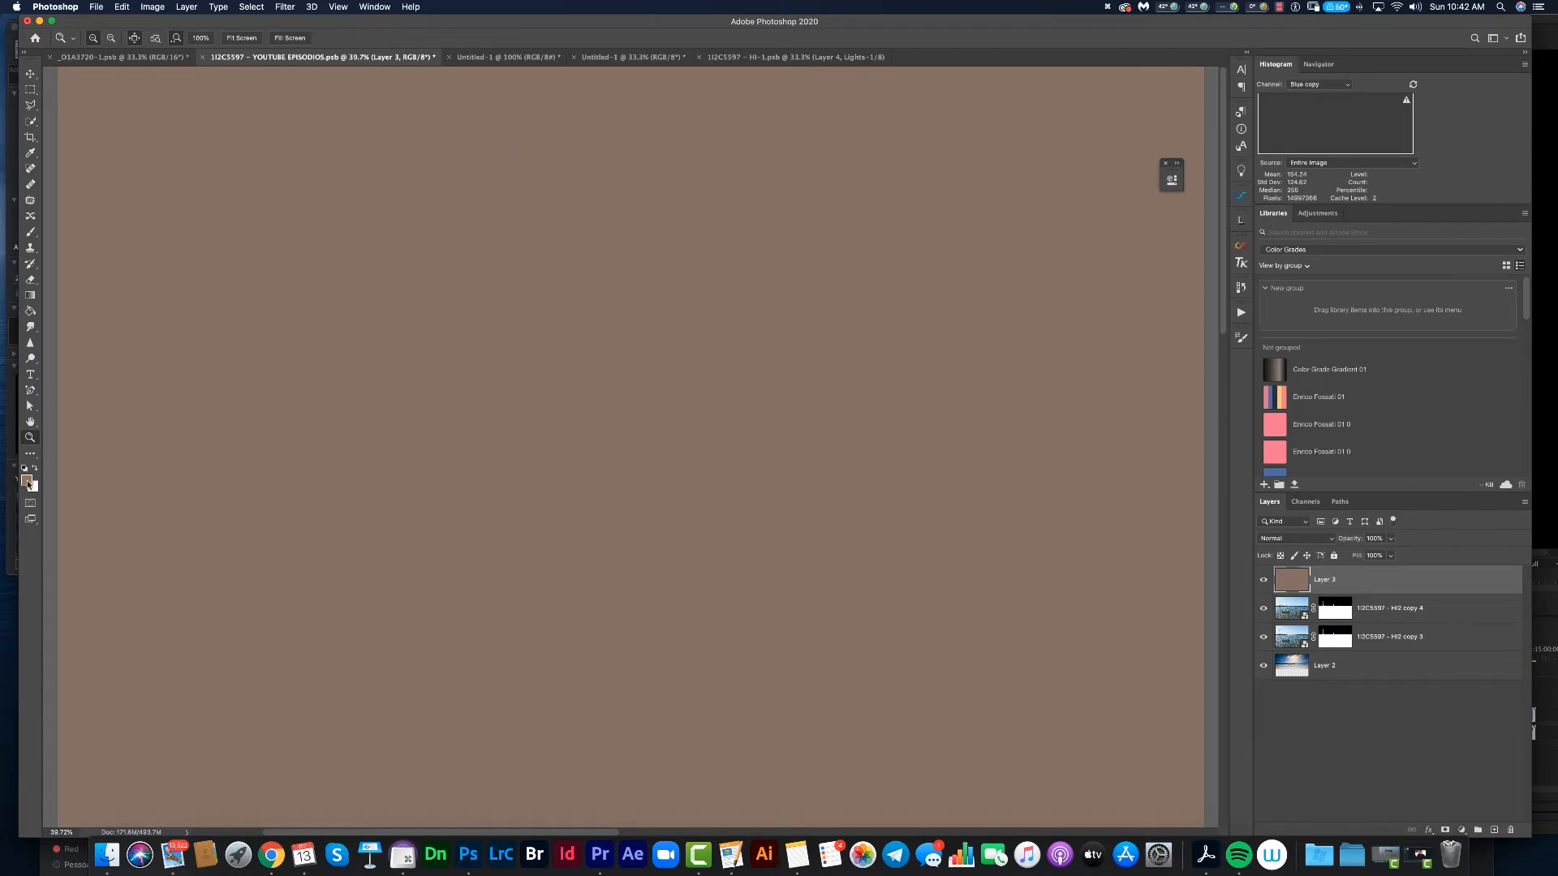
- Copy the foreground colour's hex code 937b5e and hide the solid-colour Layer 3
left_click(26, 482)
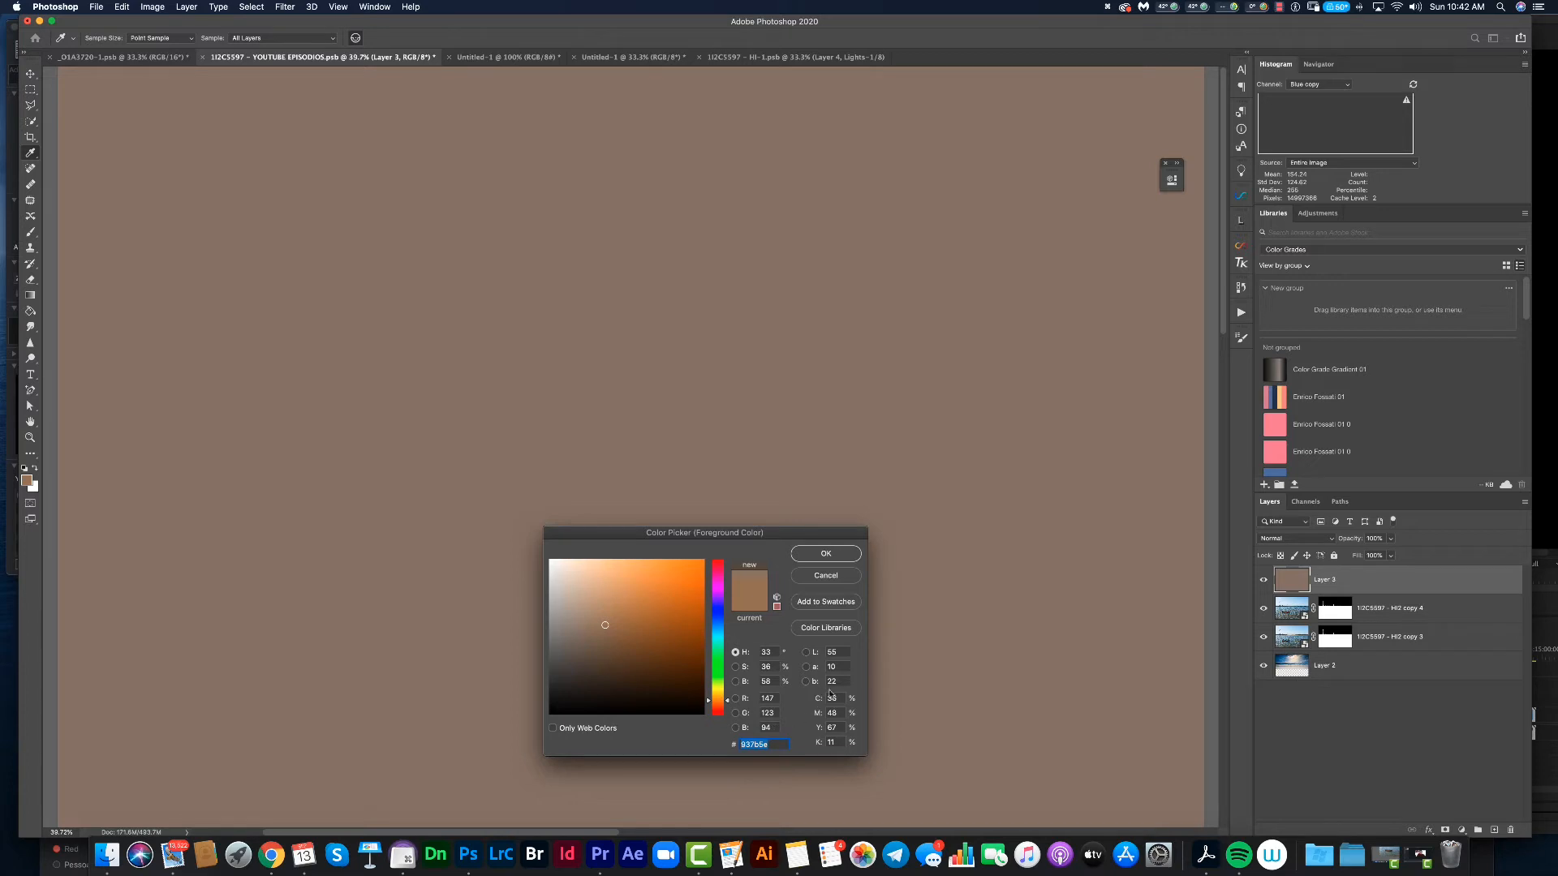
key("super+c")
left_click(832, 554)
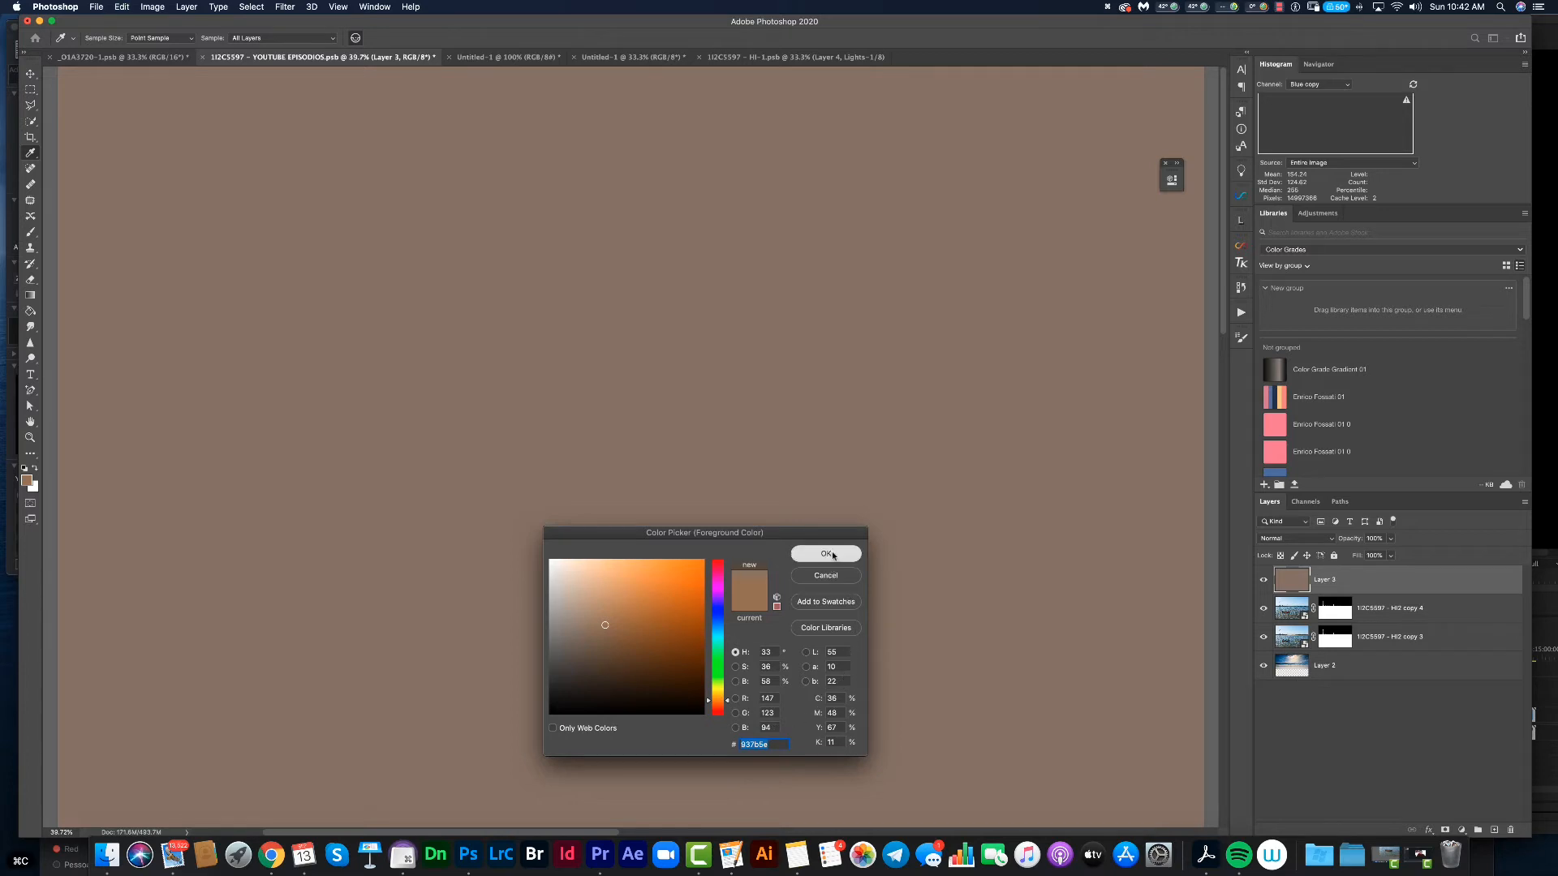
key("z")
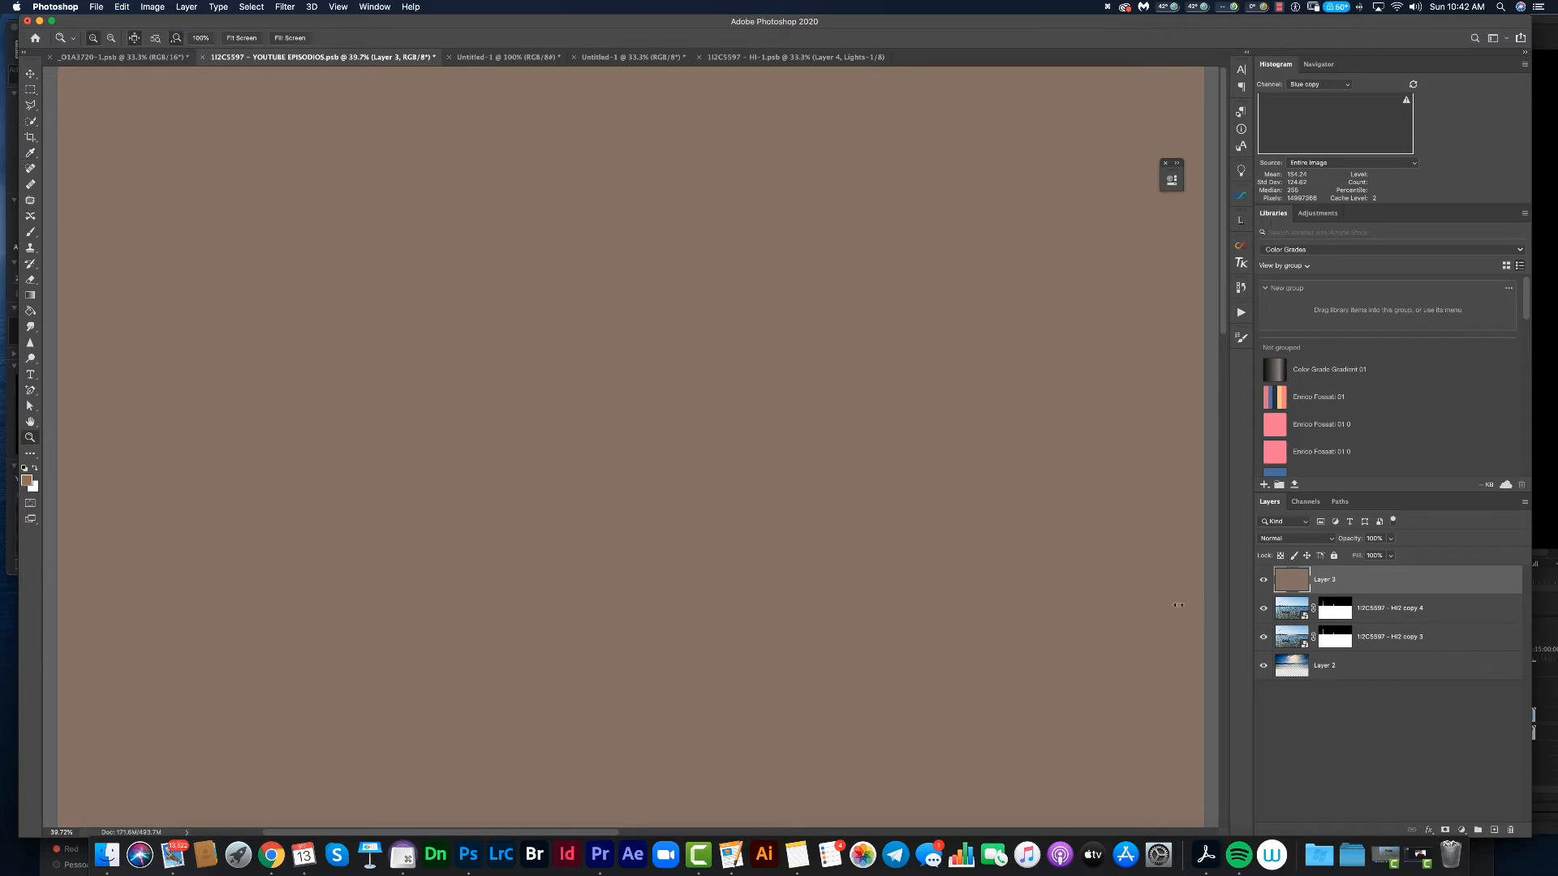
left_click(1263, 580)
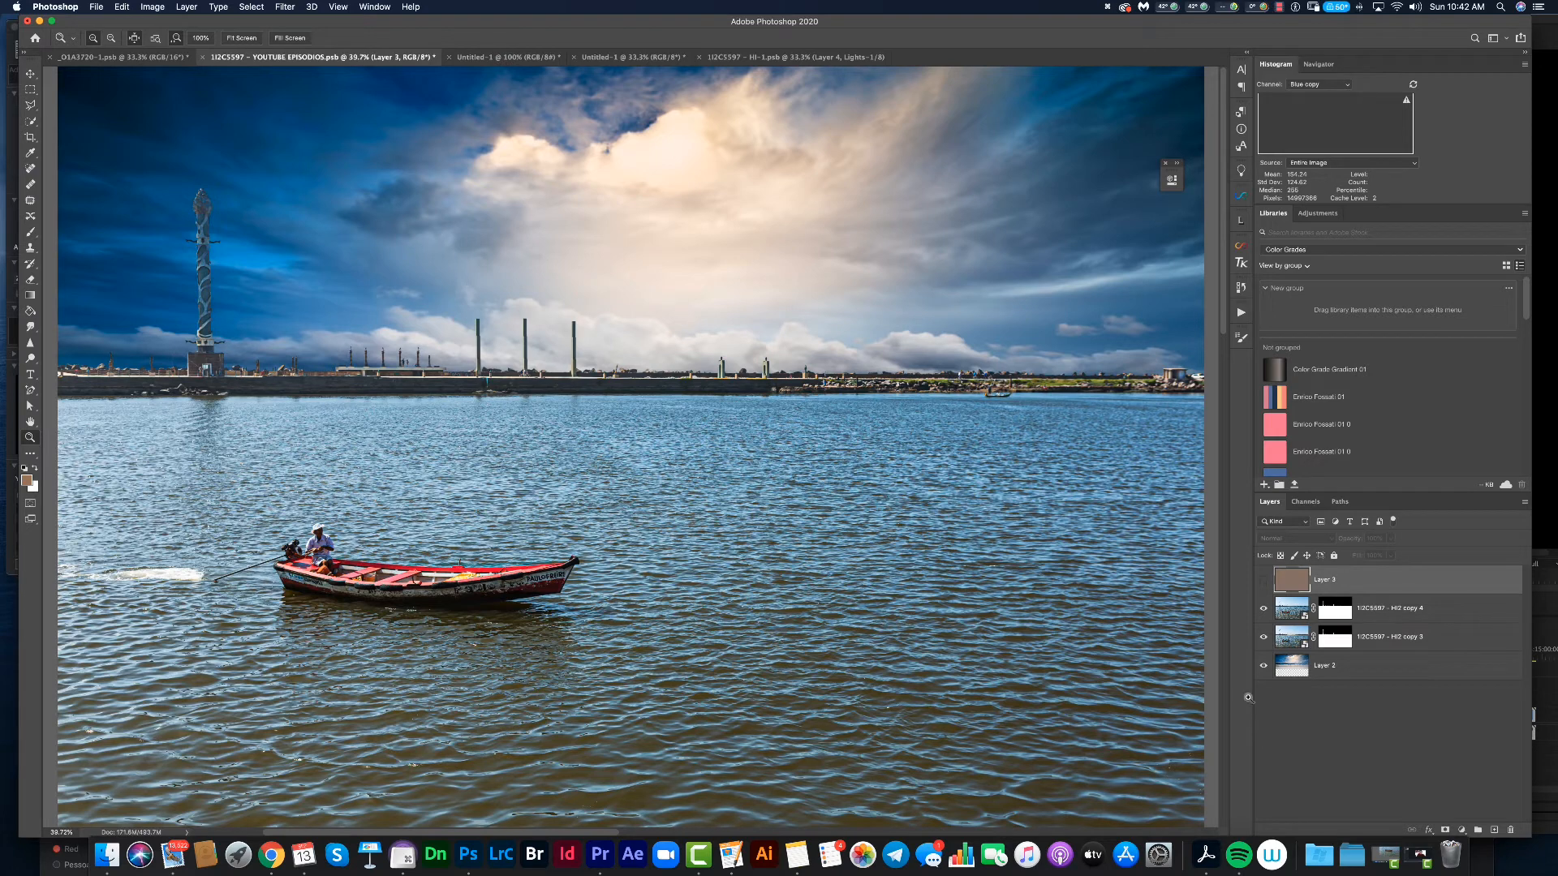
- Add a Photo Filter adjustment layer above Layer 3 with the custom filter colour 937b5e
left_click(1462, 831)
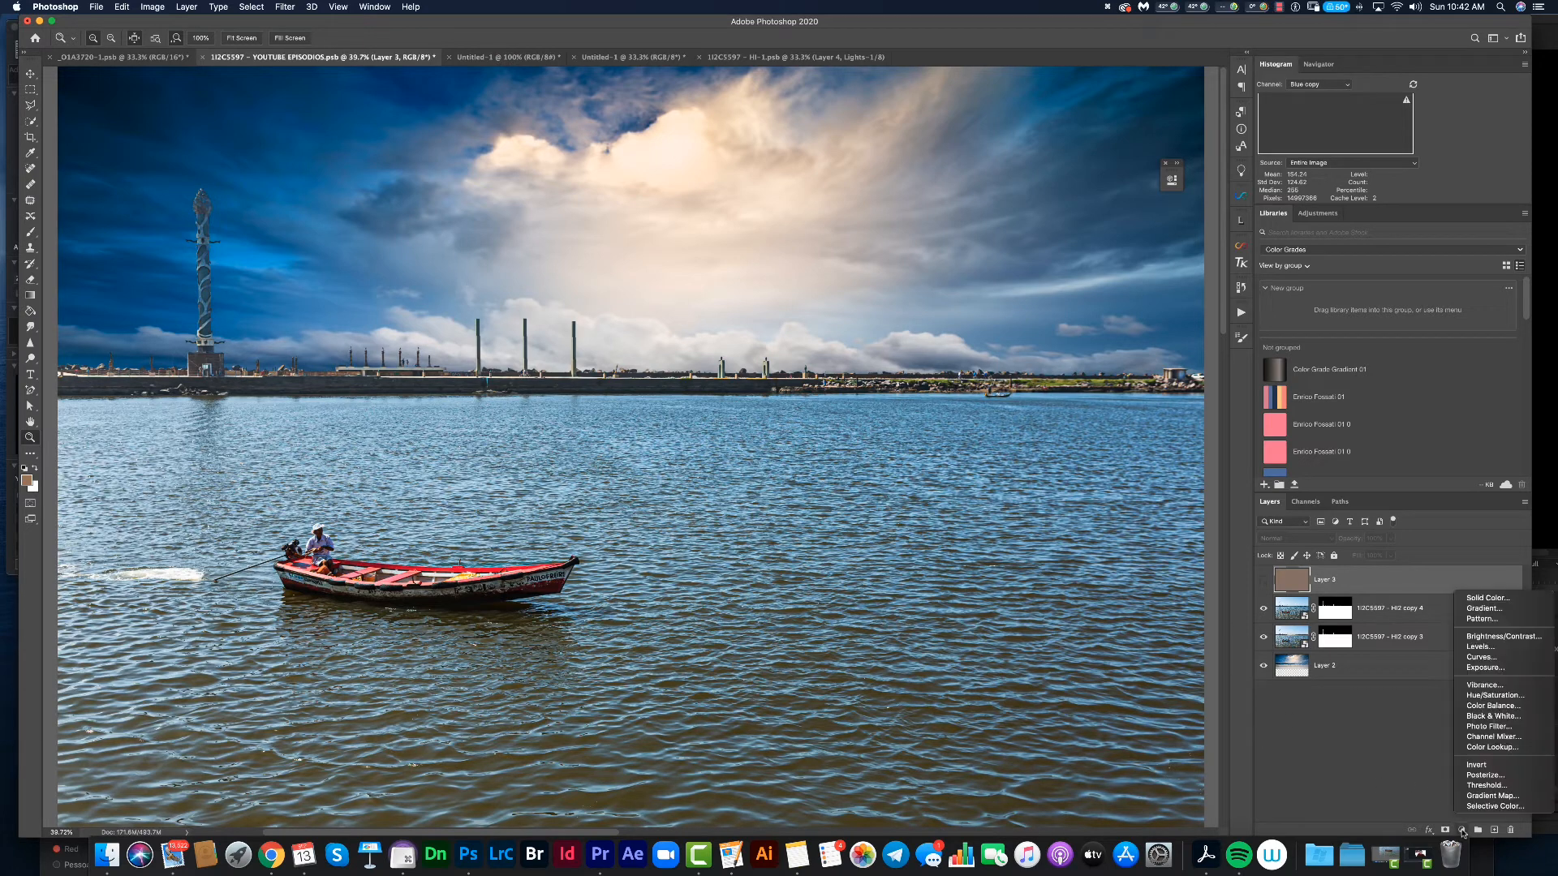
left_click(1498, 728)
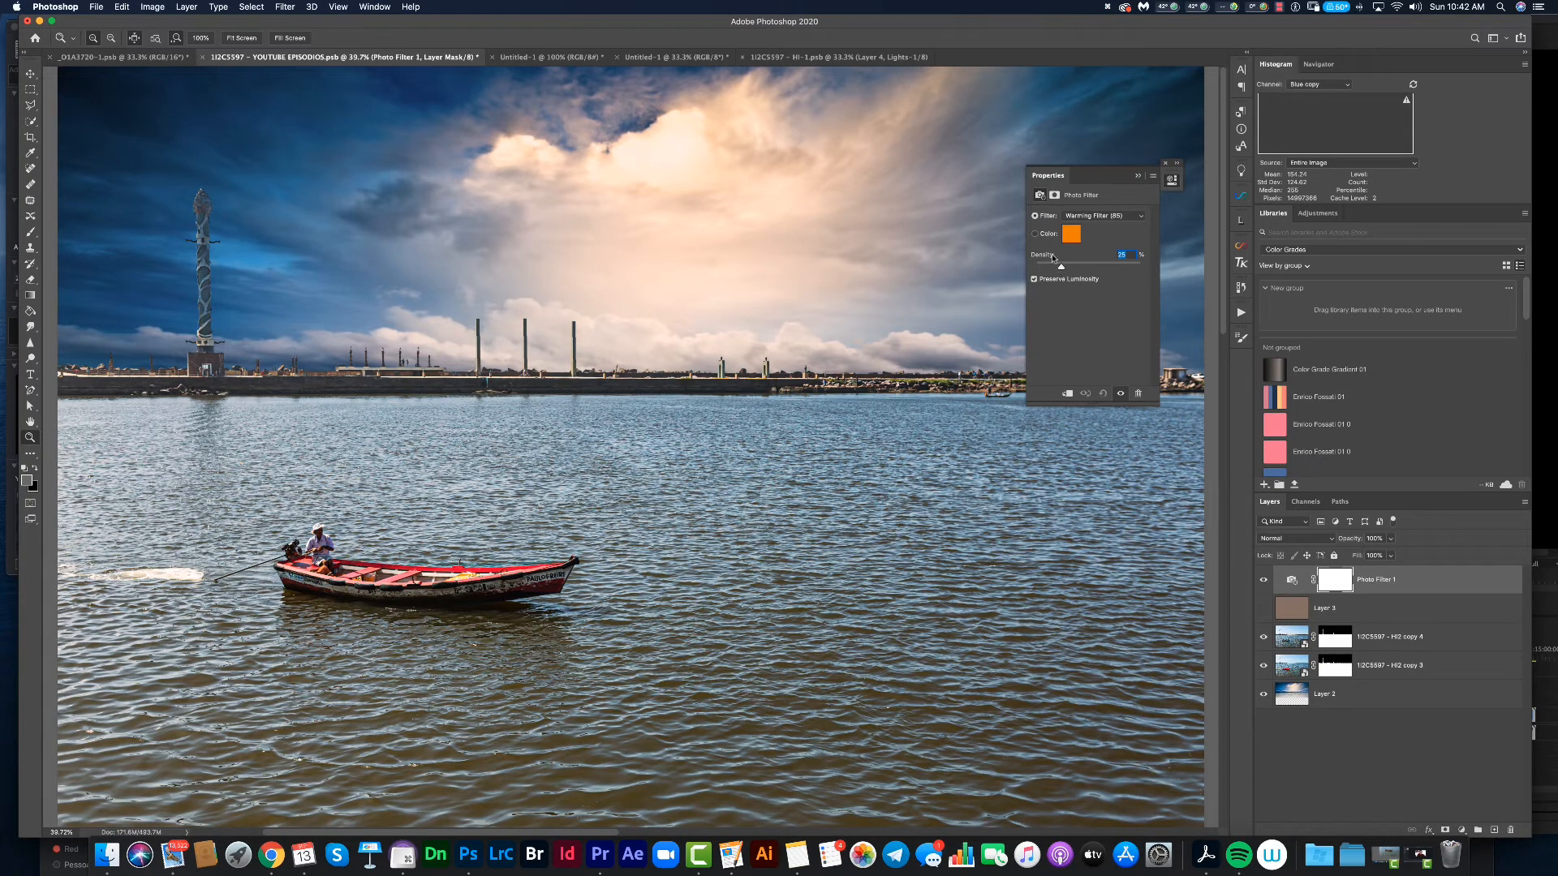
left_click(1035, 235)
left_click(1069, 236)
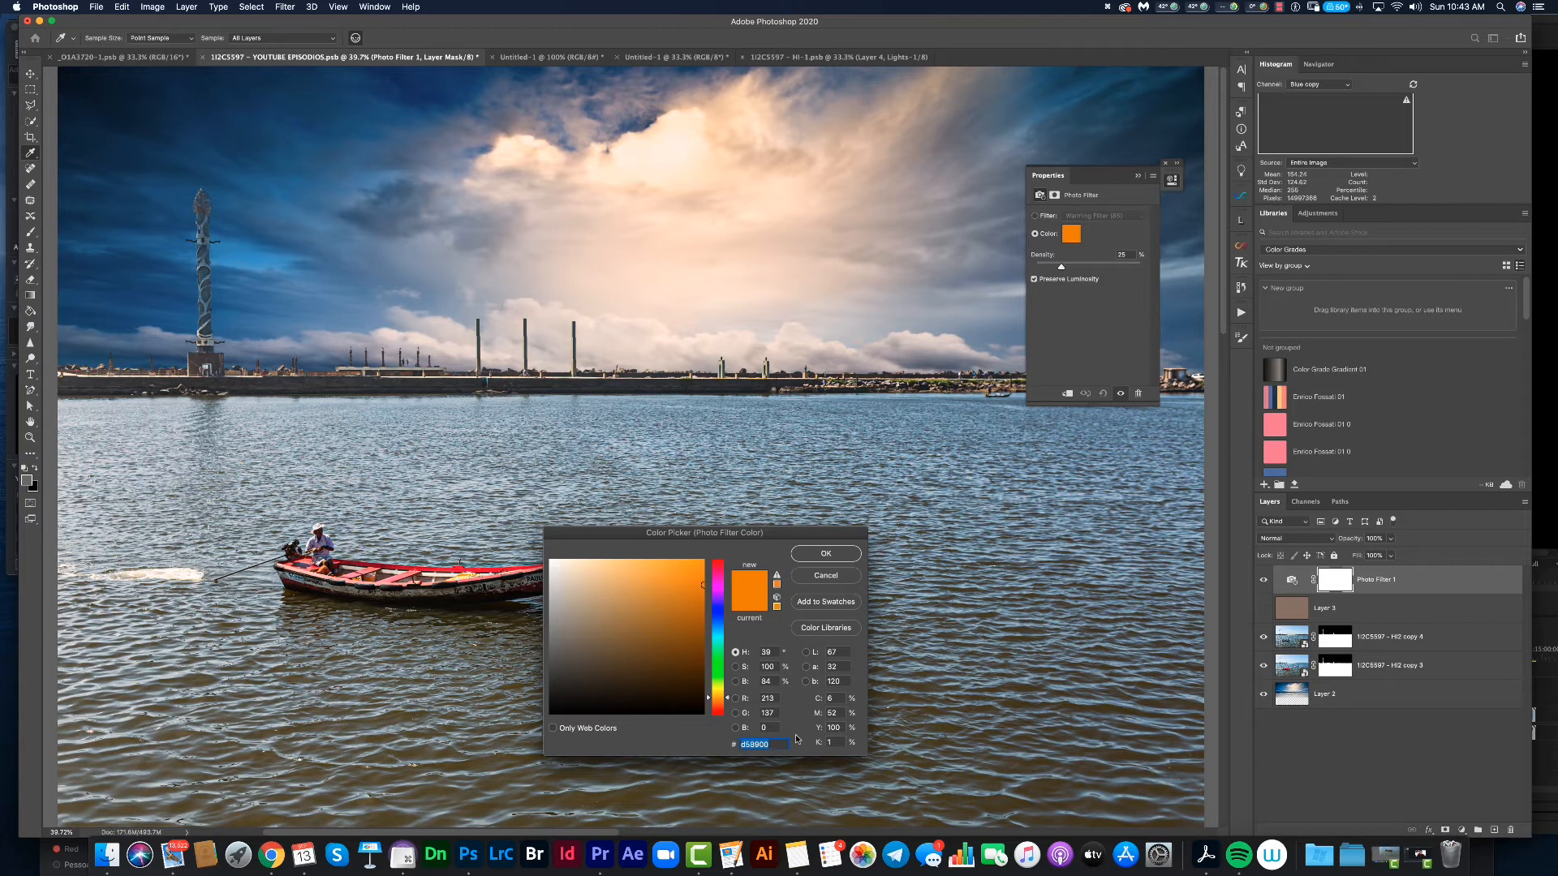
key("super+v")
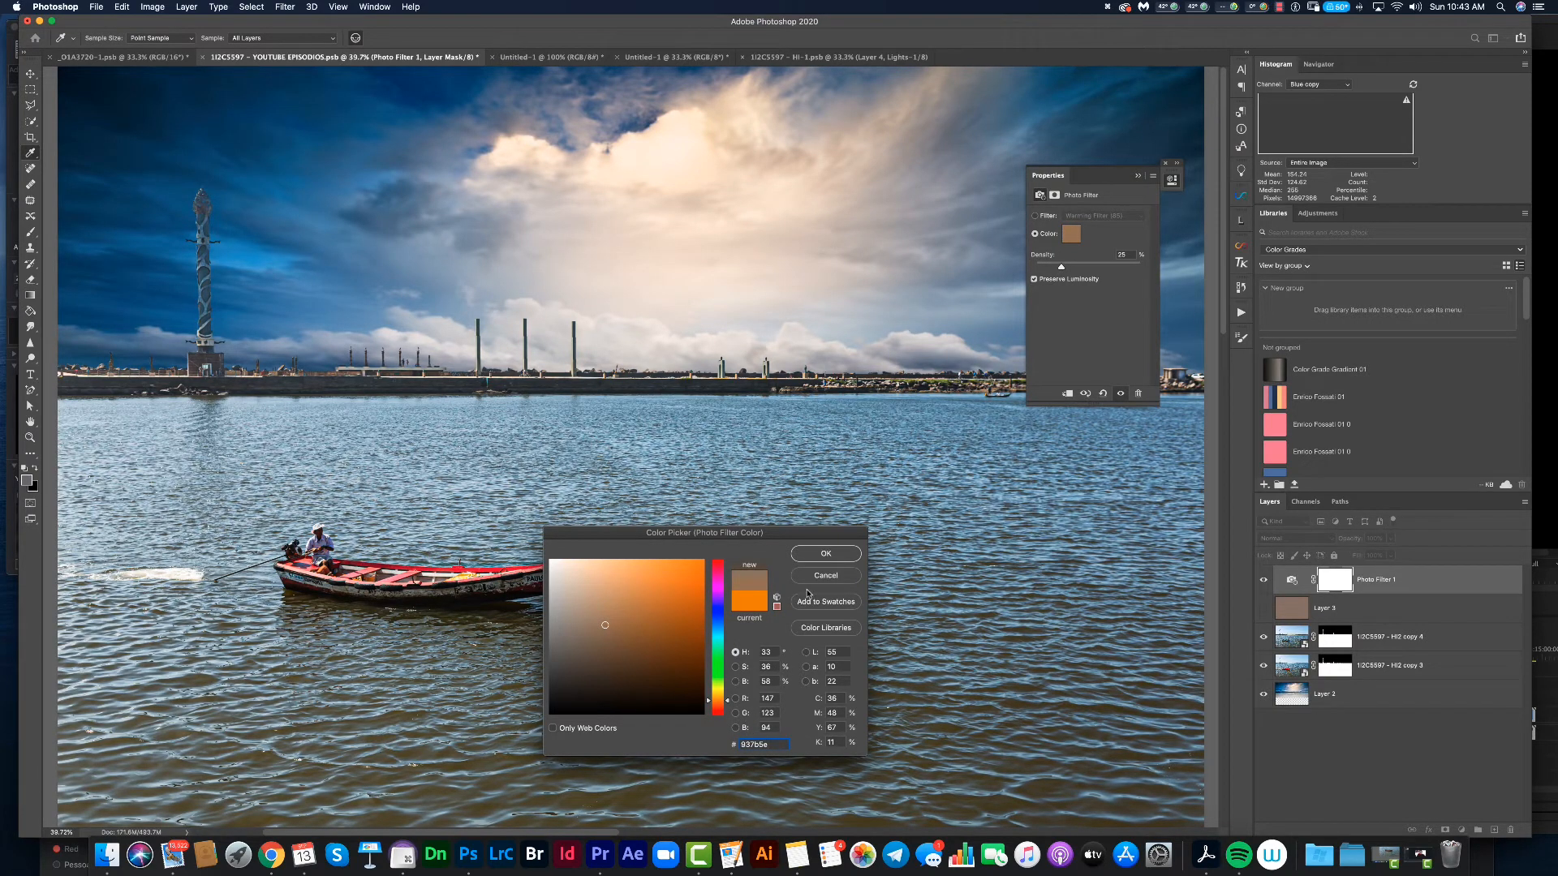
left_click(826, 554)
key("z")
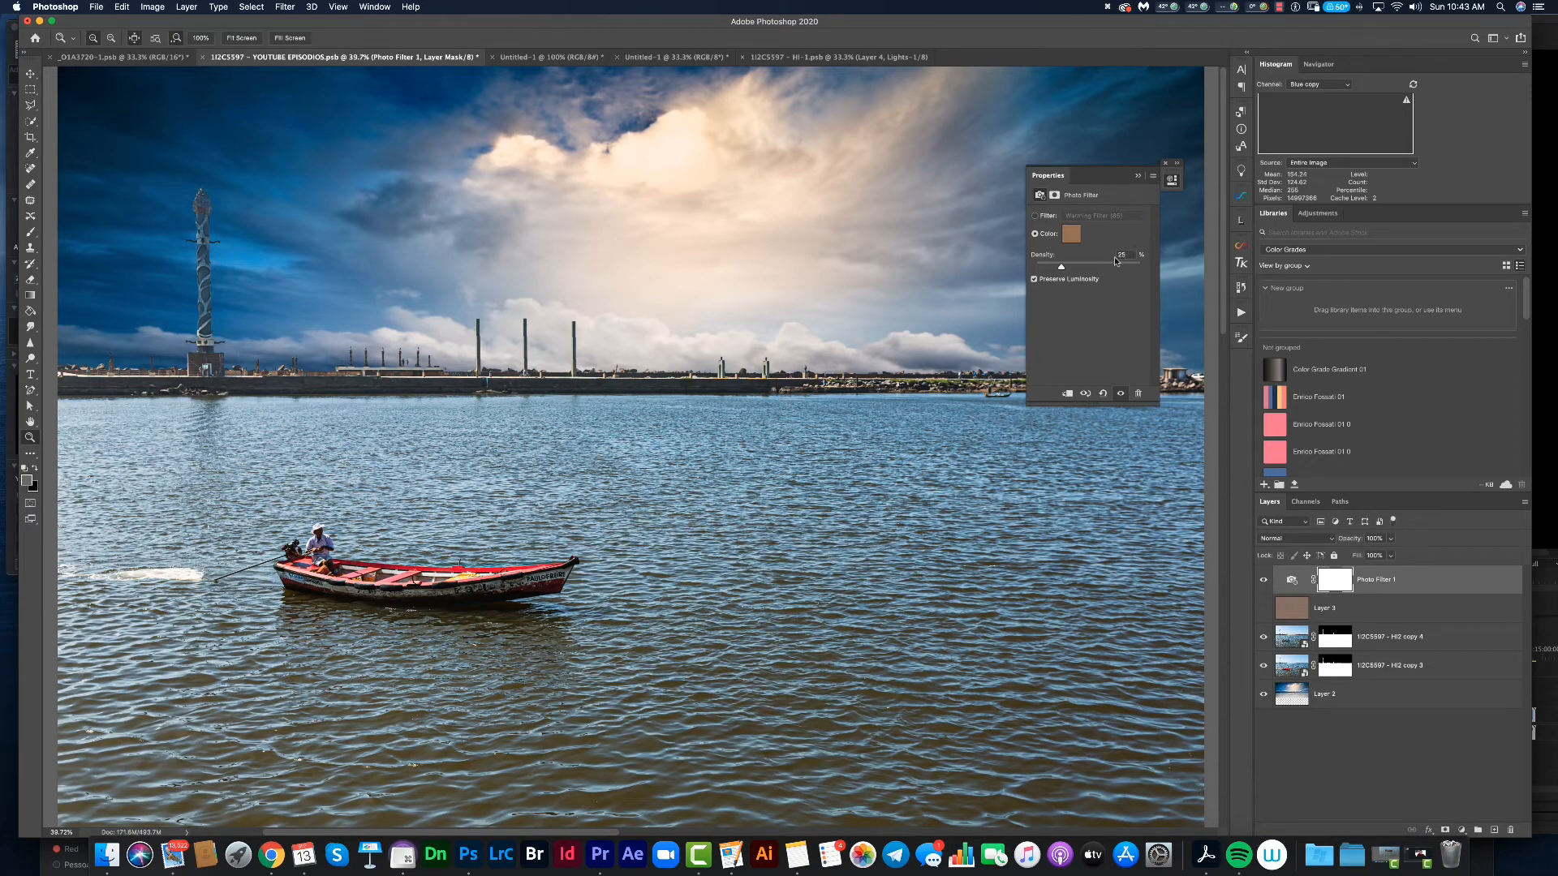
- Raise the Photo Filter's density to about 61% and compare the image with and without the adjustment
left_click_drag(1062, 269, 1102, 280)
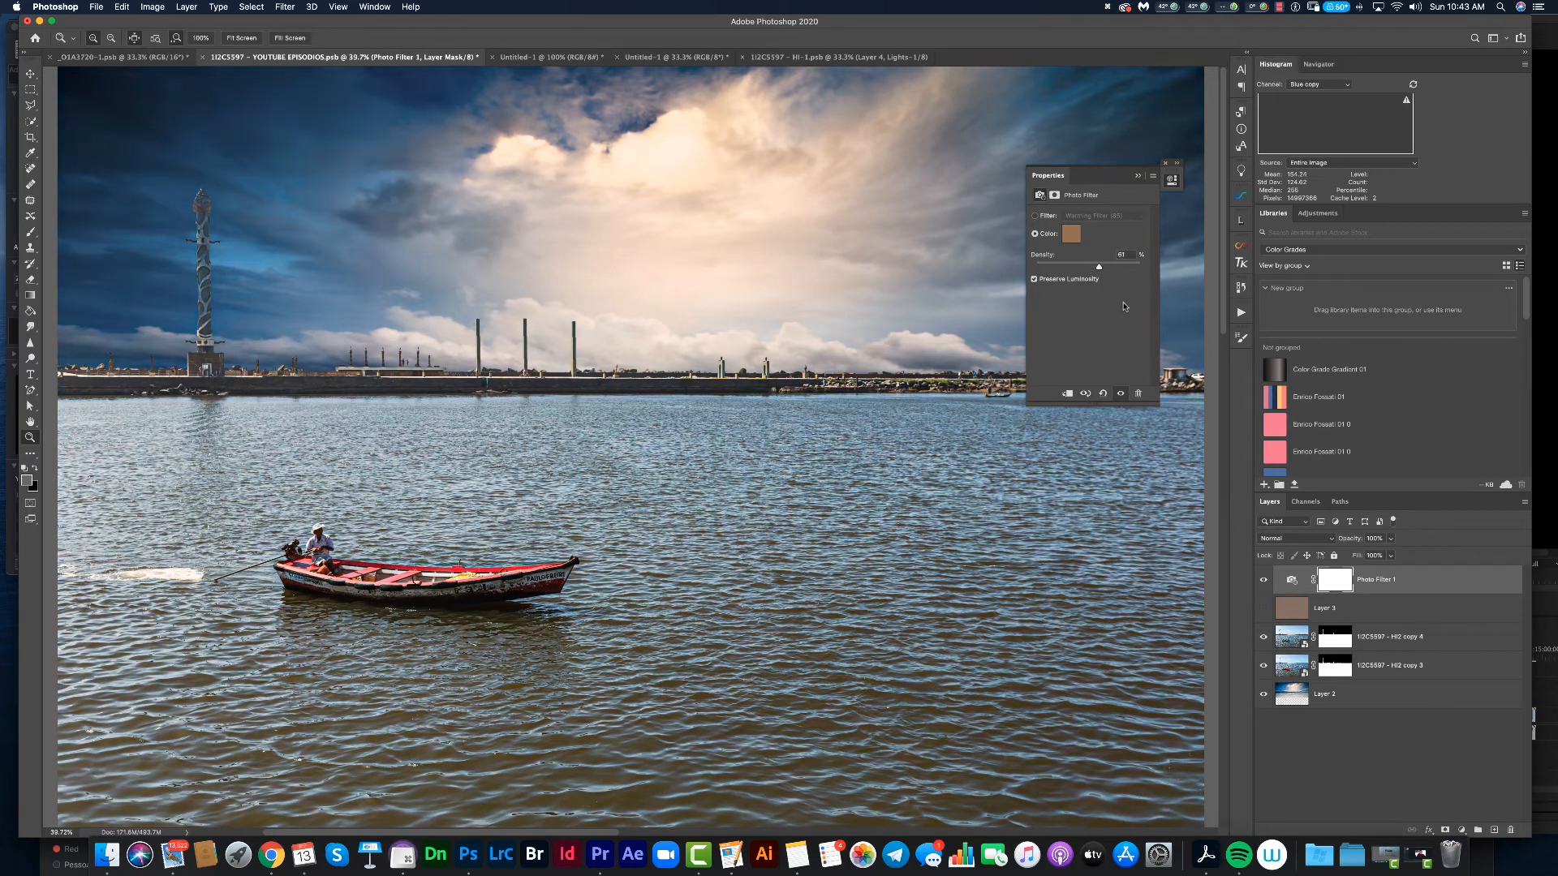
left_click(1139, 178)
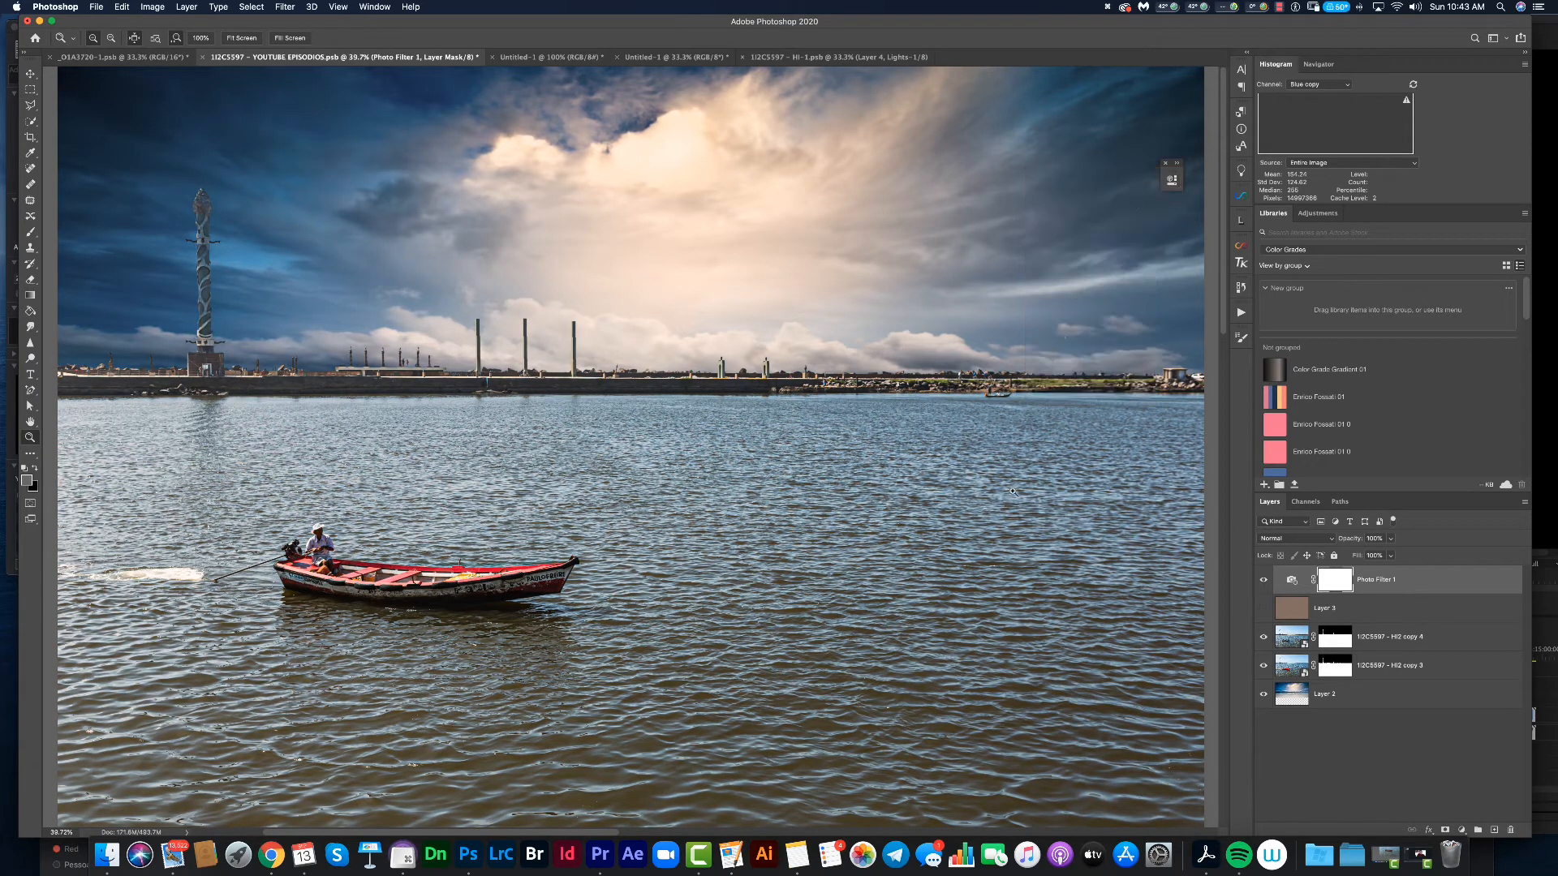
left_click(1263, 581)
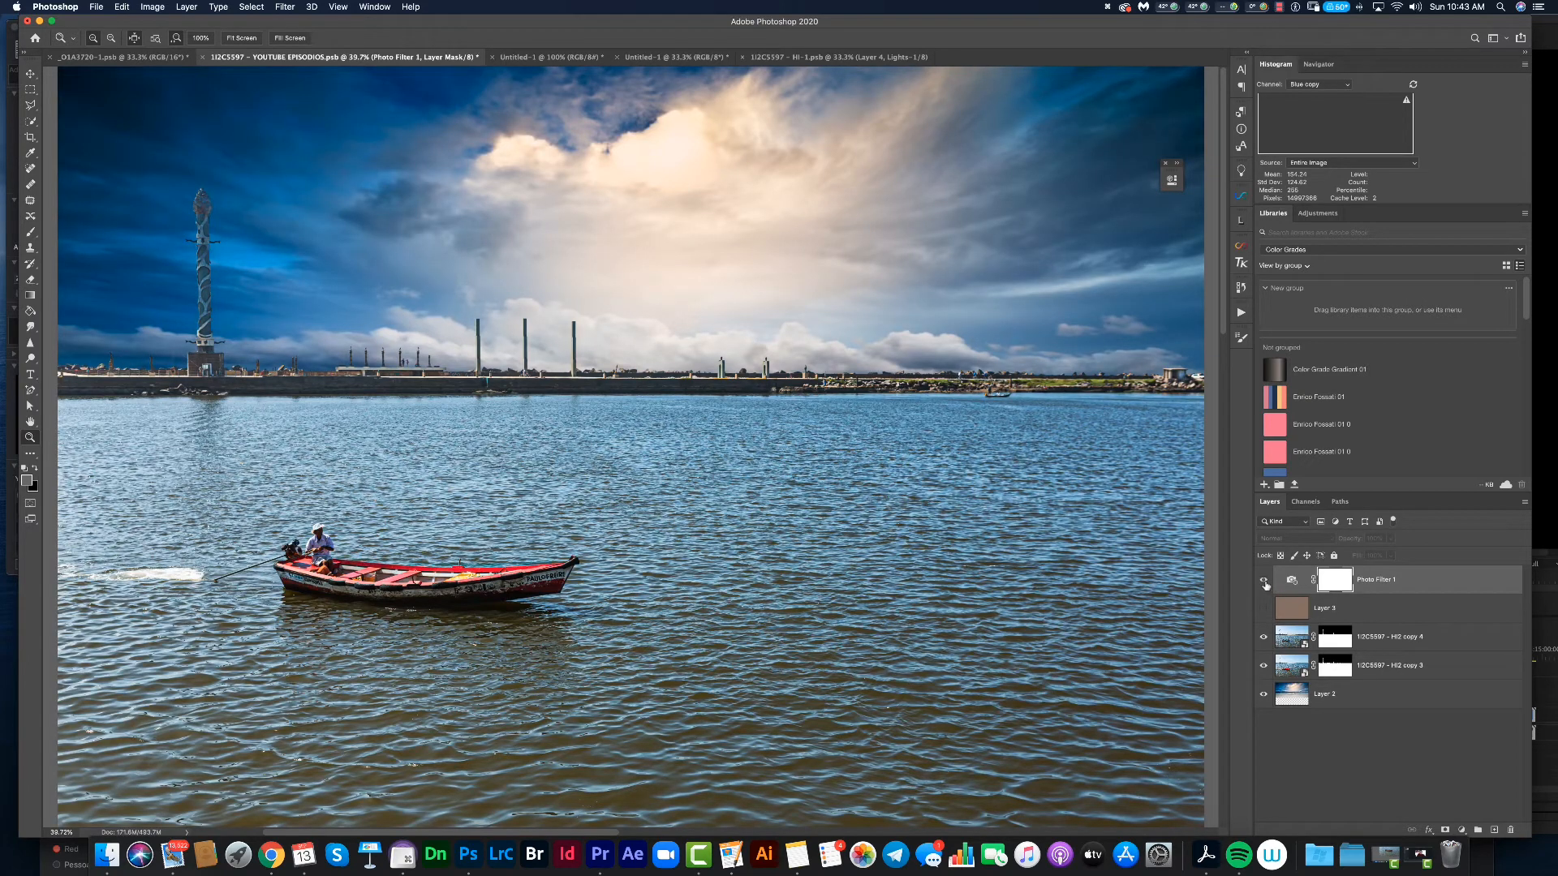
left_click(1265, 582)
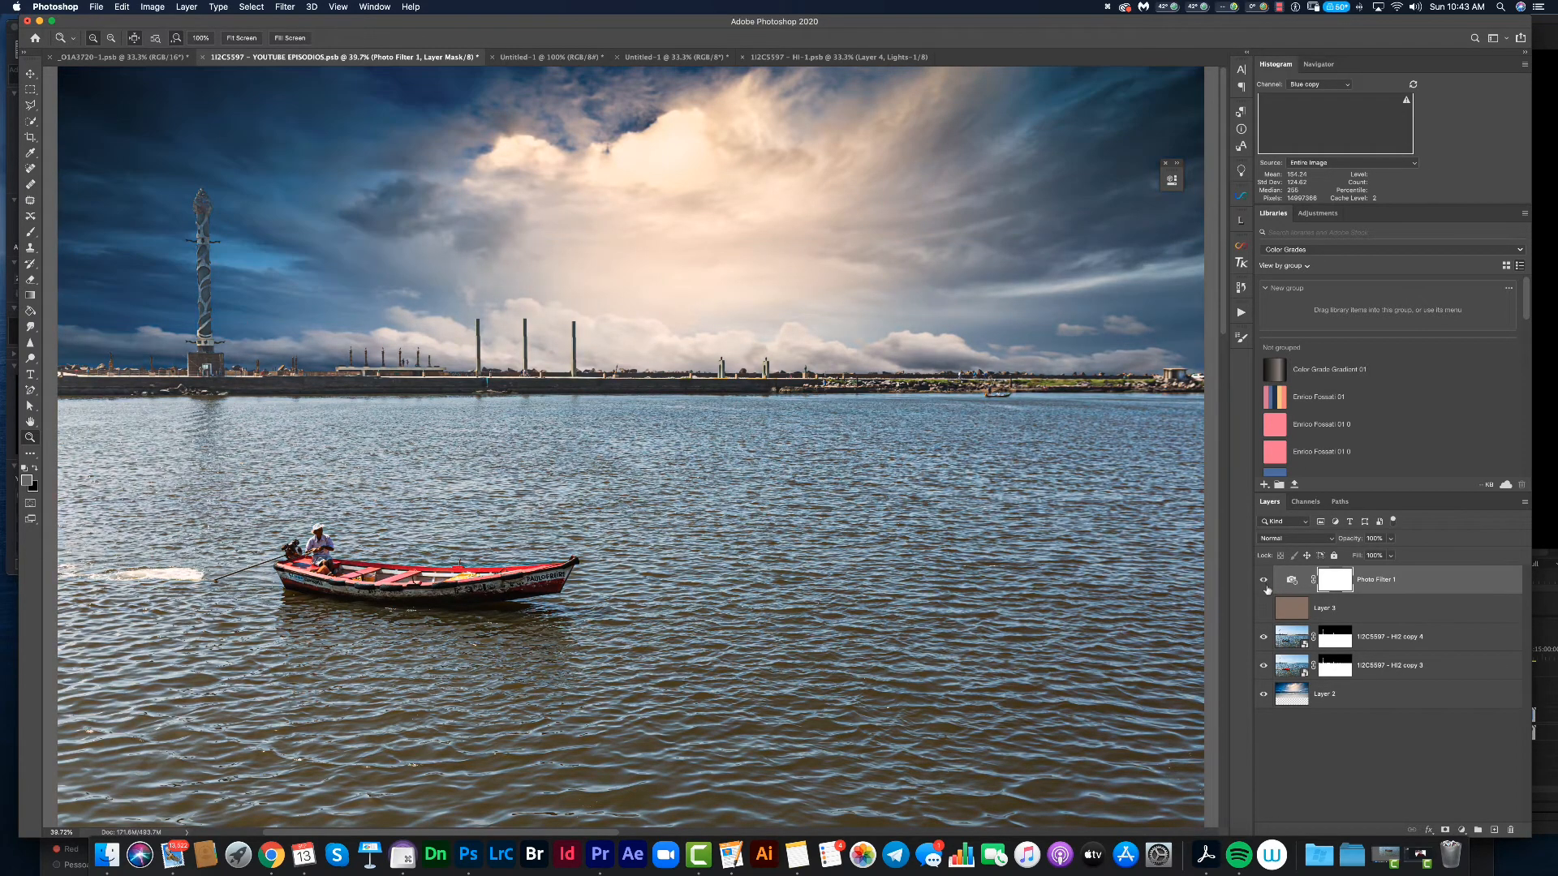
left_click(1267, 584)
left_click(1265, 581)
left_click(1263, 583)
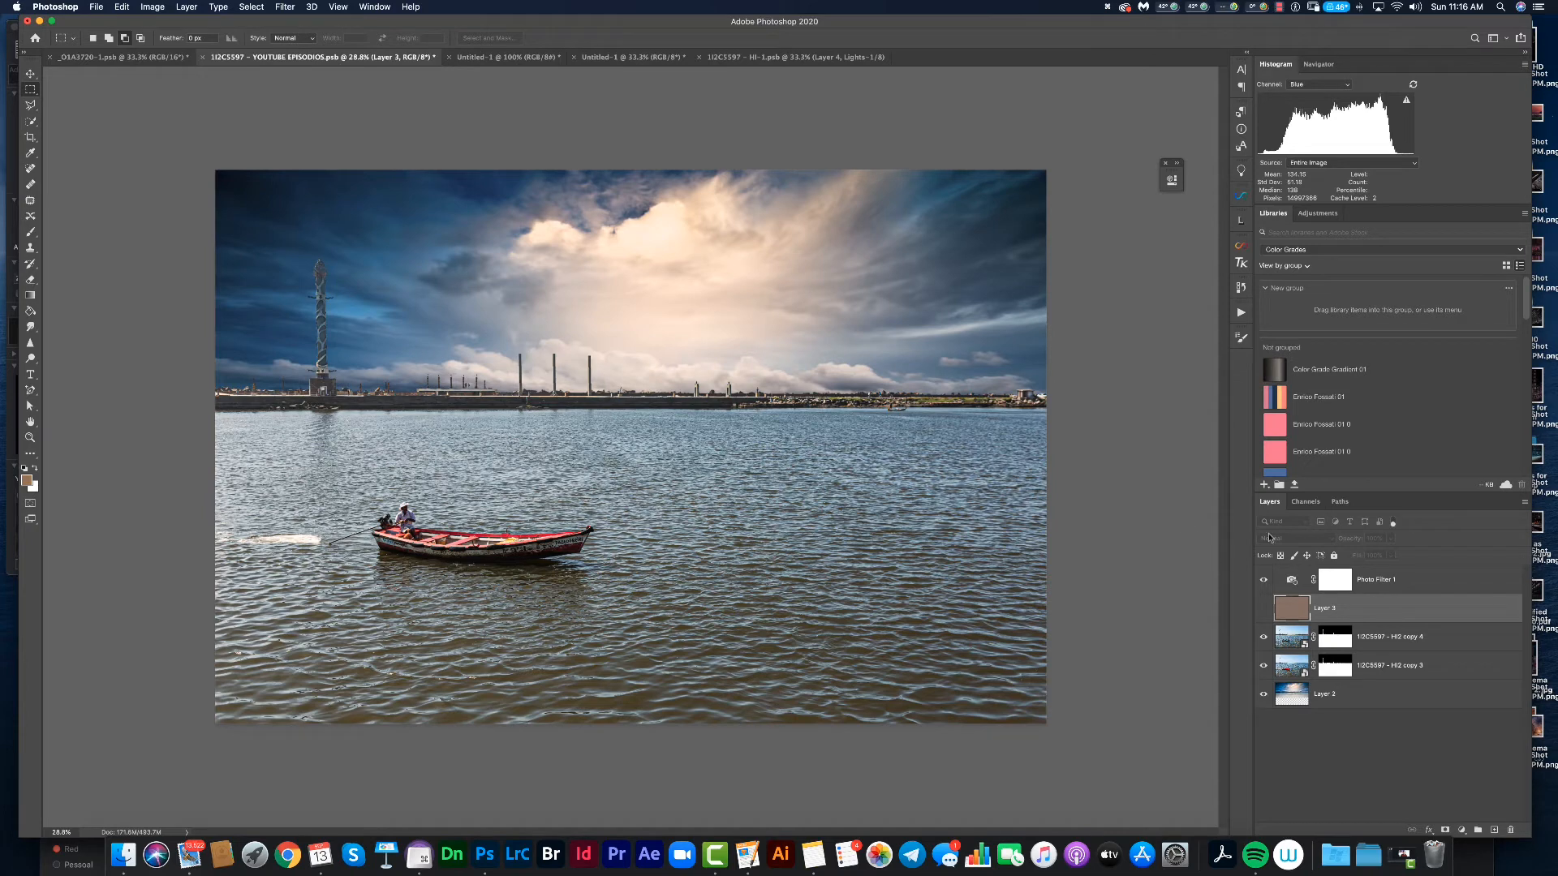
- Load the Green channel's brightness as a selection and feather it with the preset radius
left_click(1305, 501)
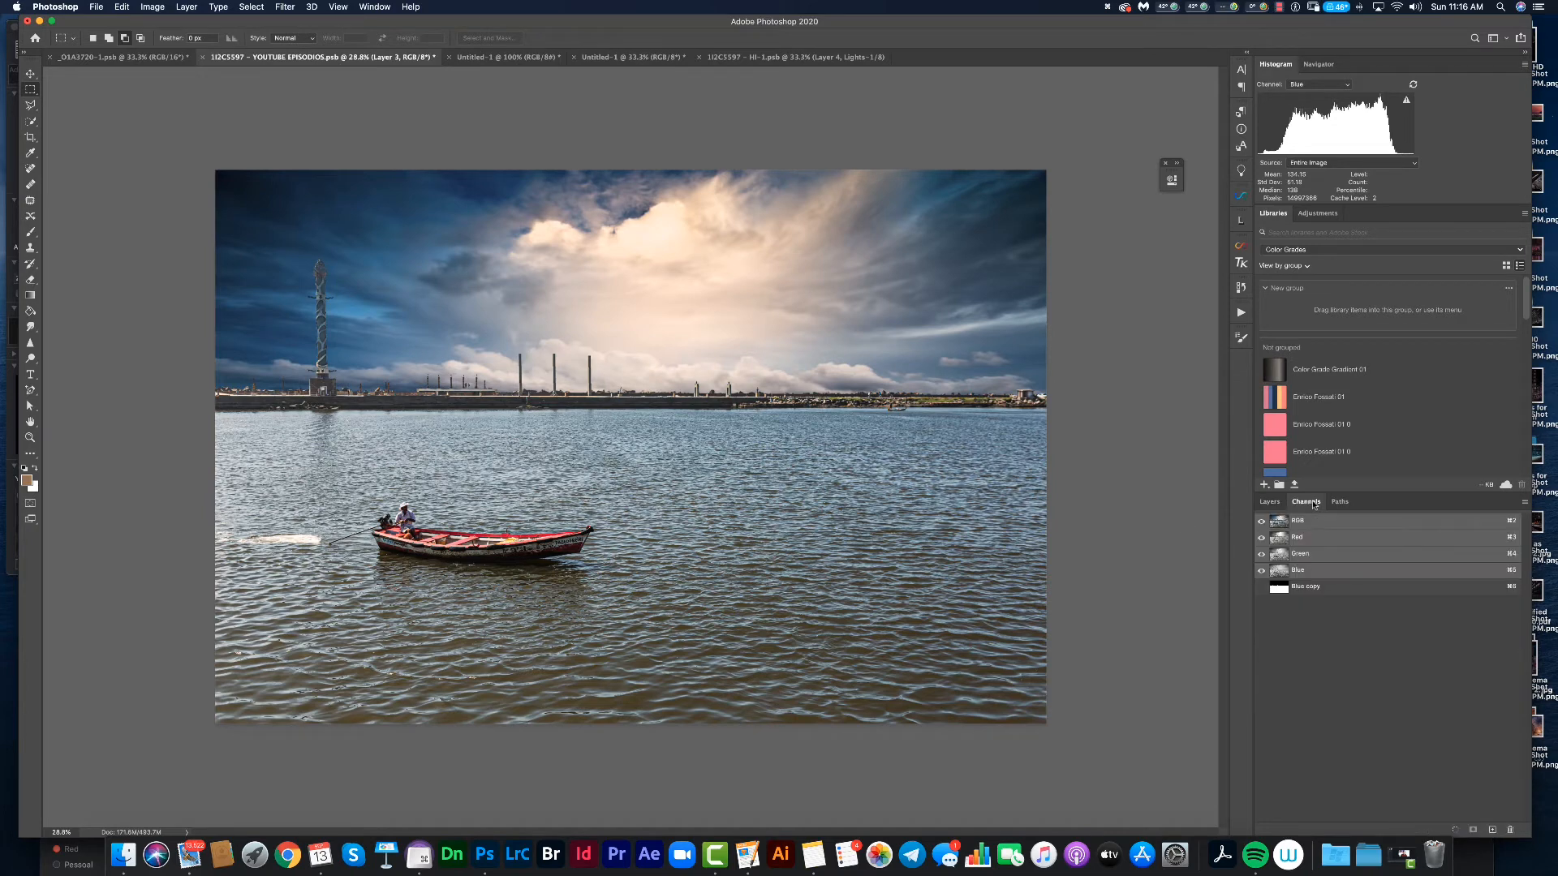
left_click(1315, 554)
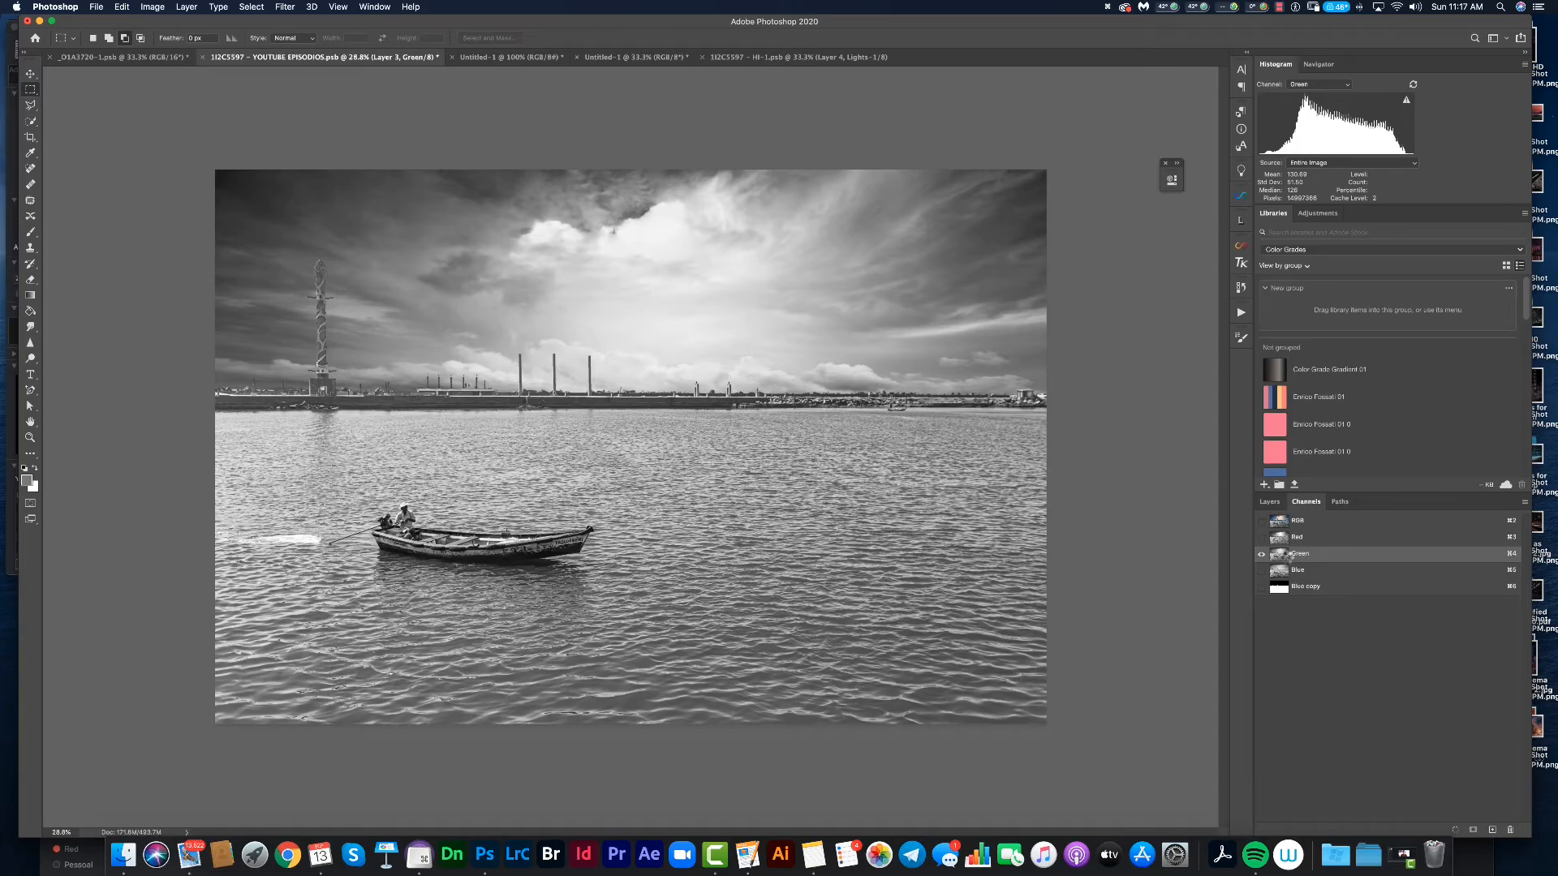
left_click(1279, 555, "super")
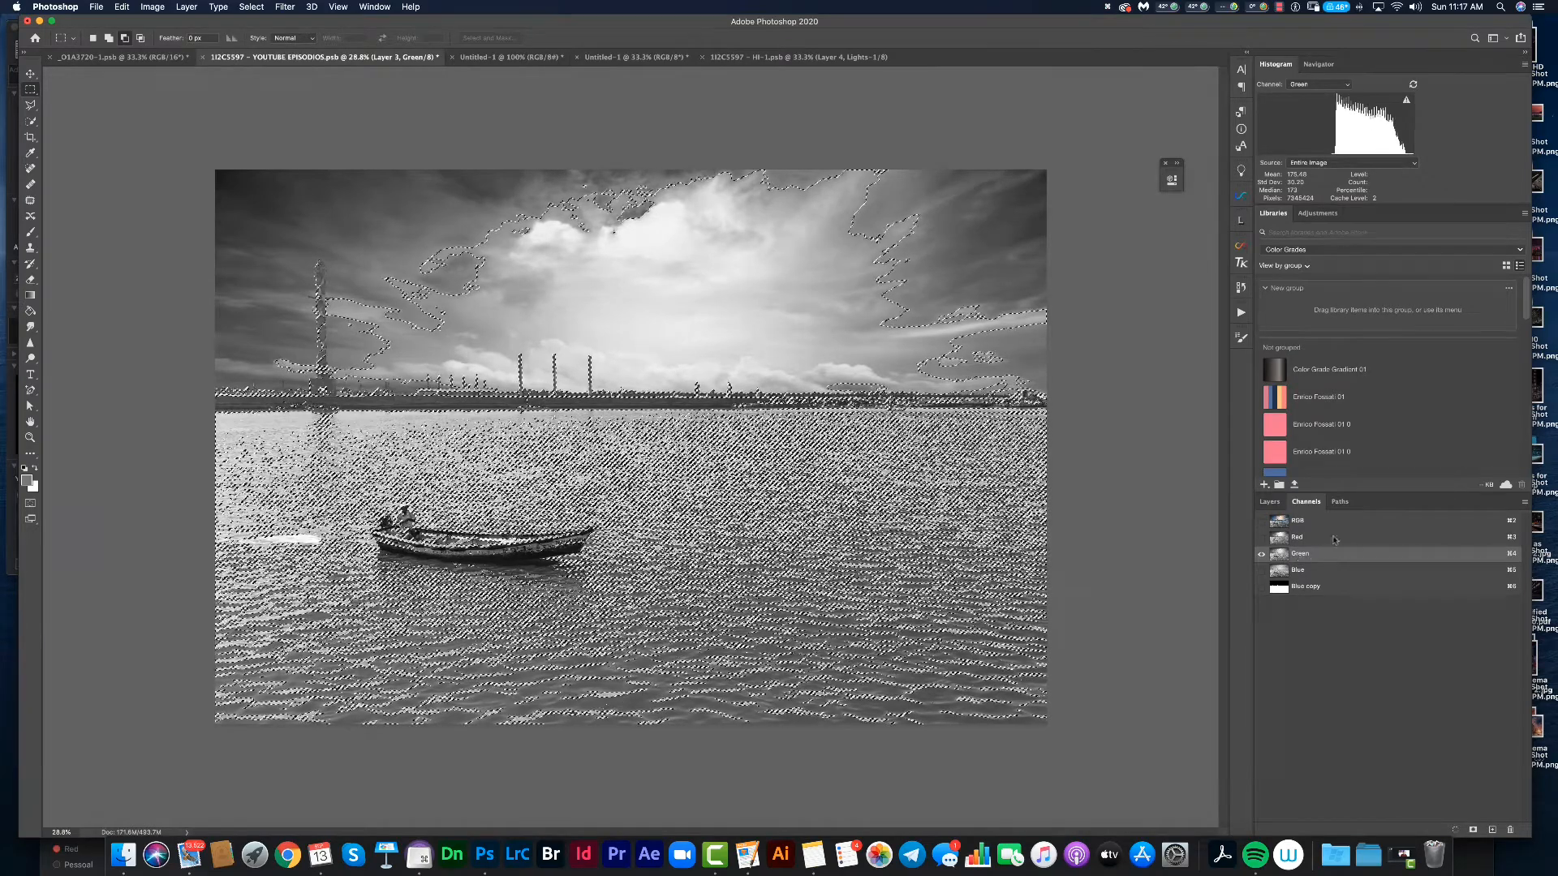
left_click(1269, 502)
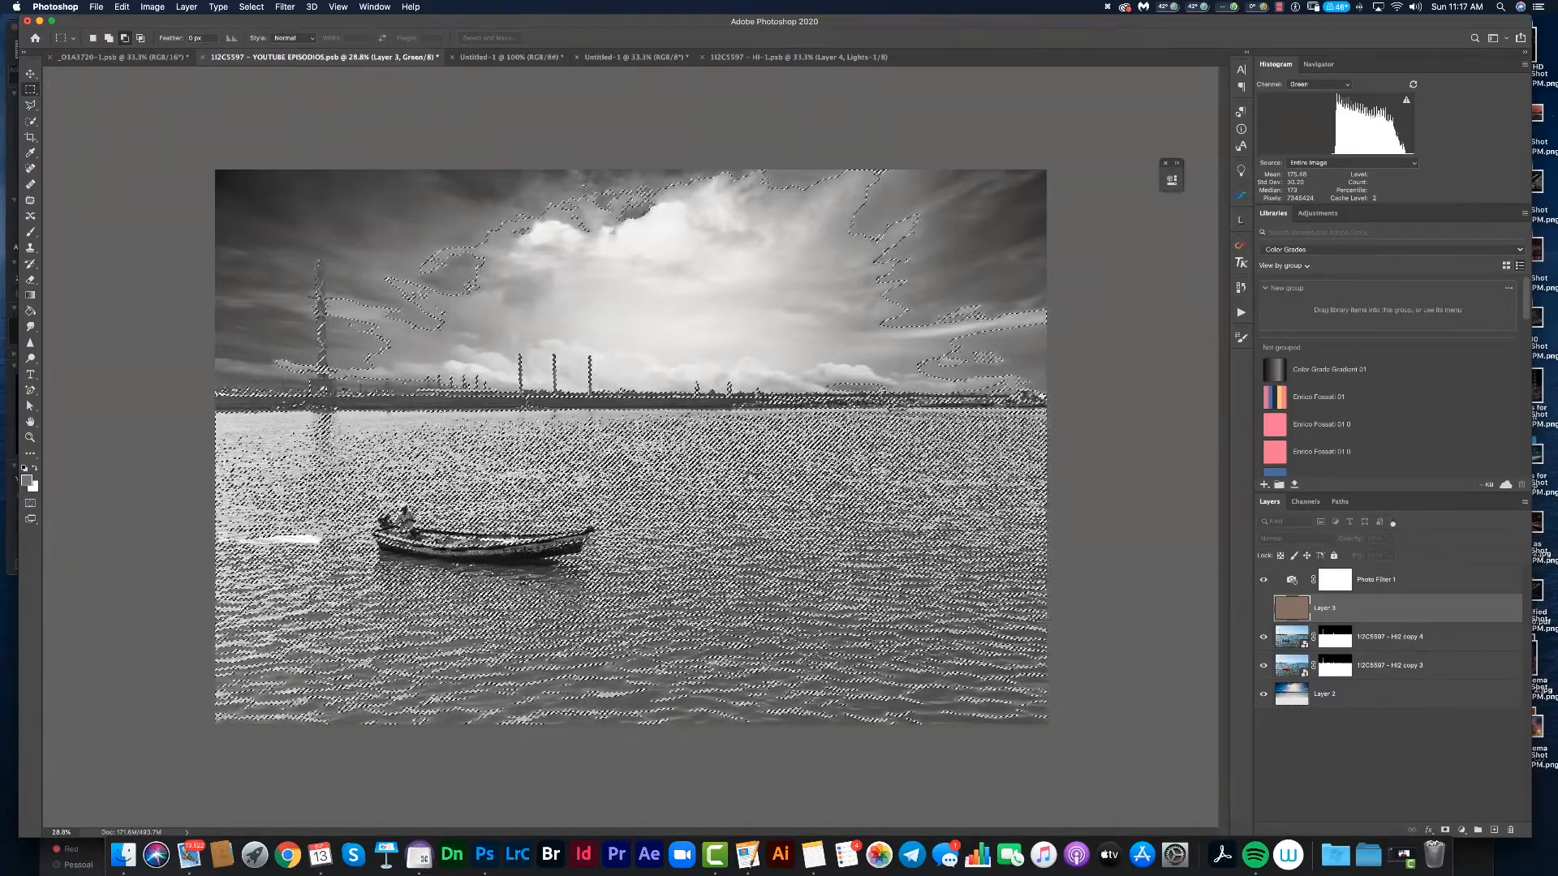
key("l")
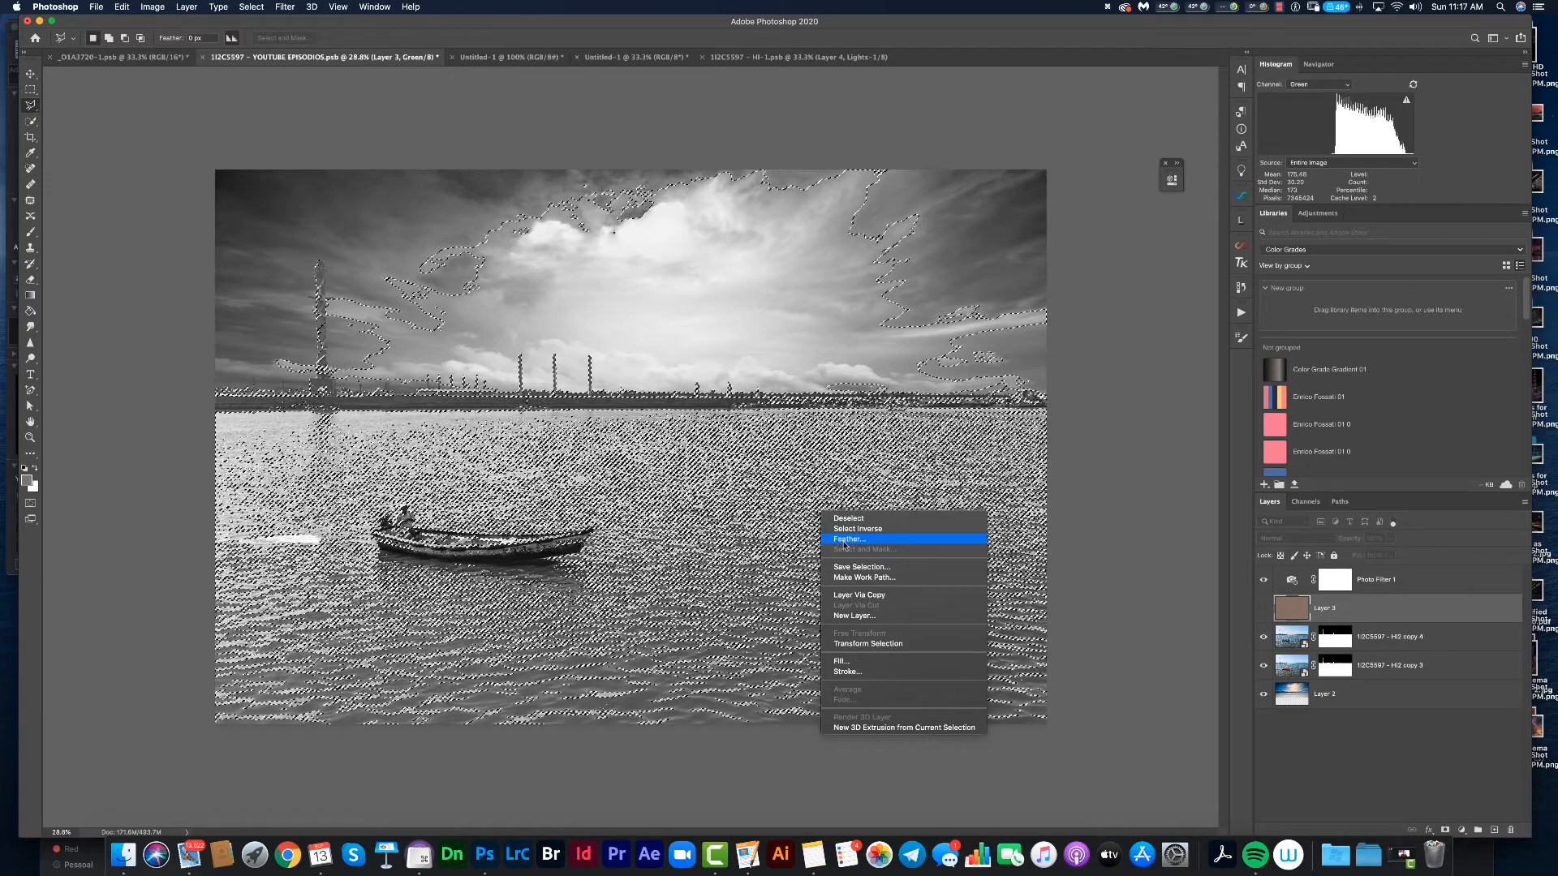
left_click(846, 540)
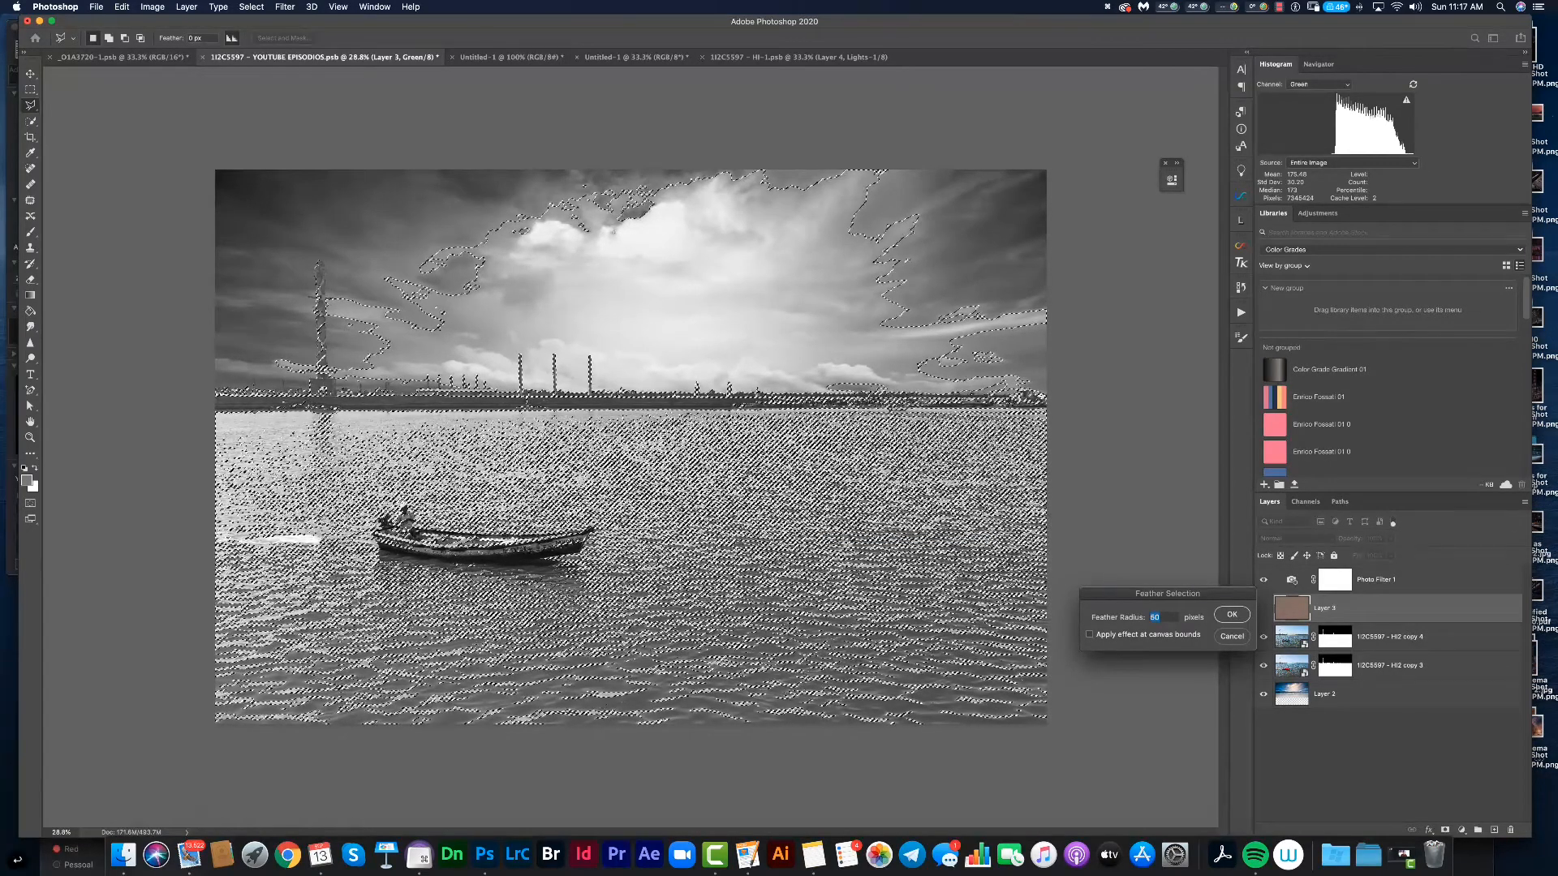
key("Return")
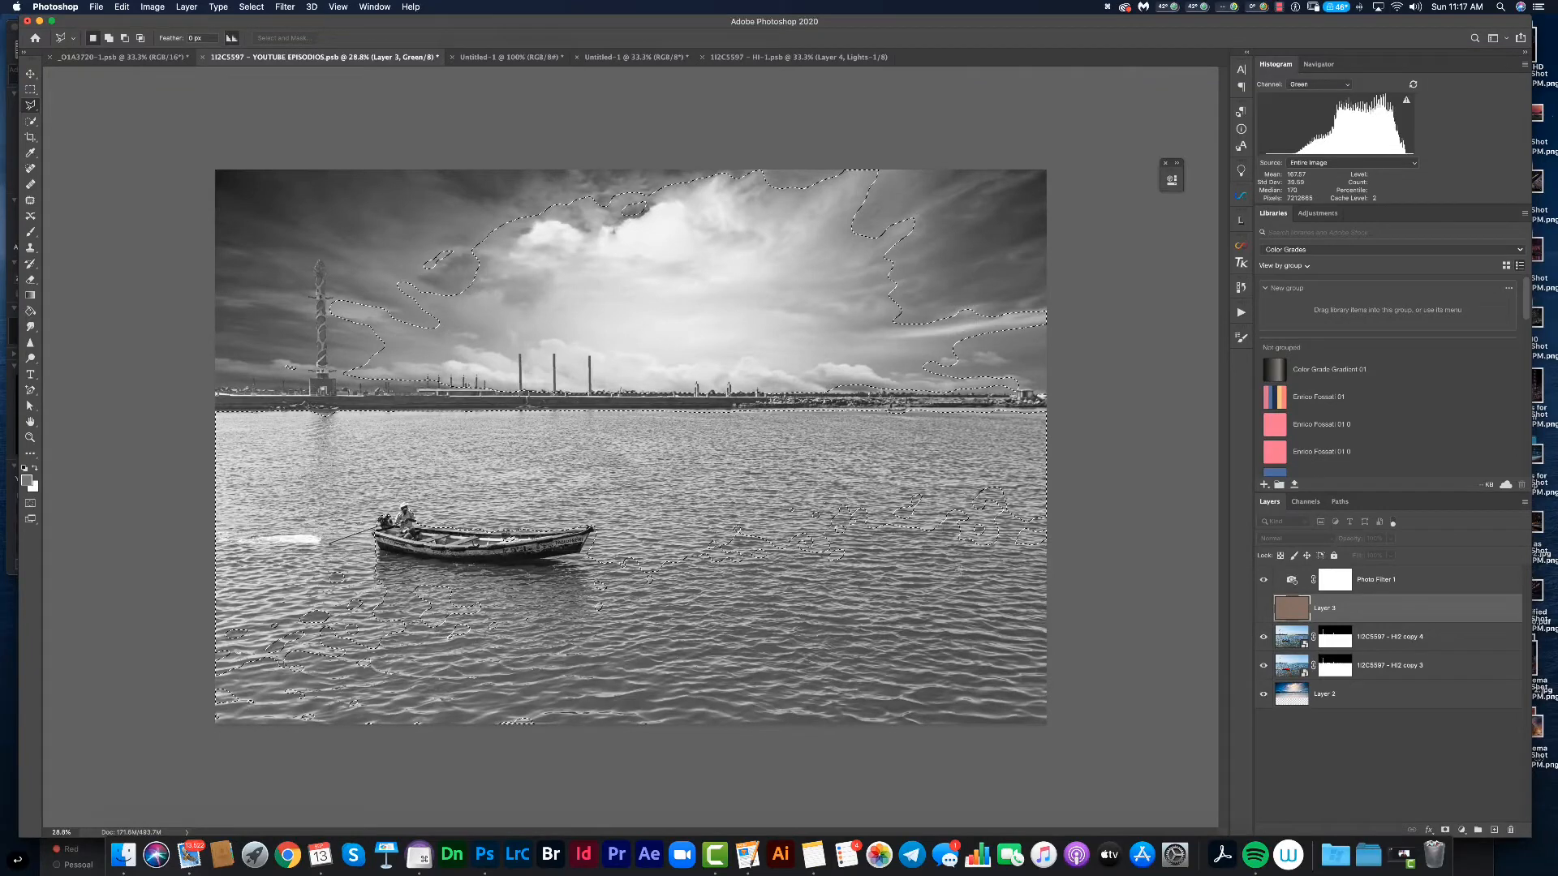
- Show Layer 3, mask it with the feathered selection and invert its solid fill colour
left_click(1263, 610)
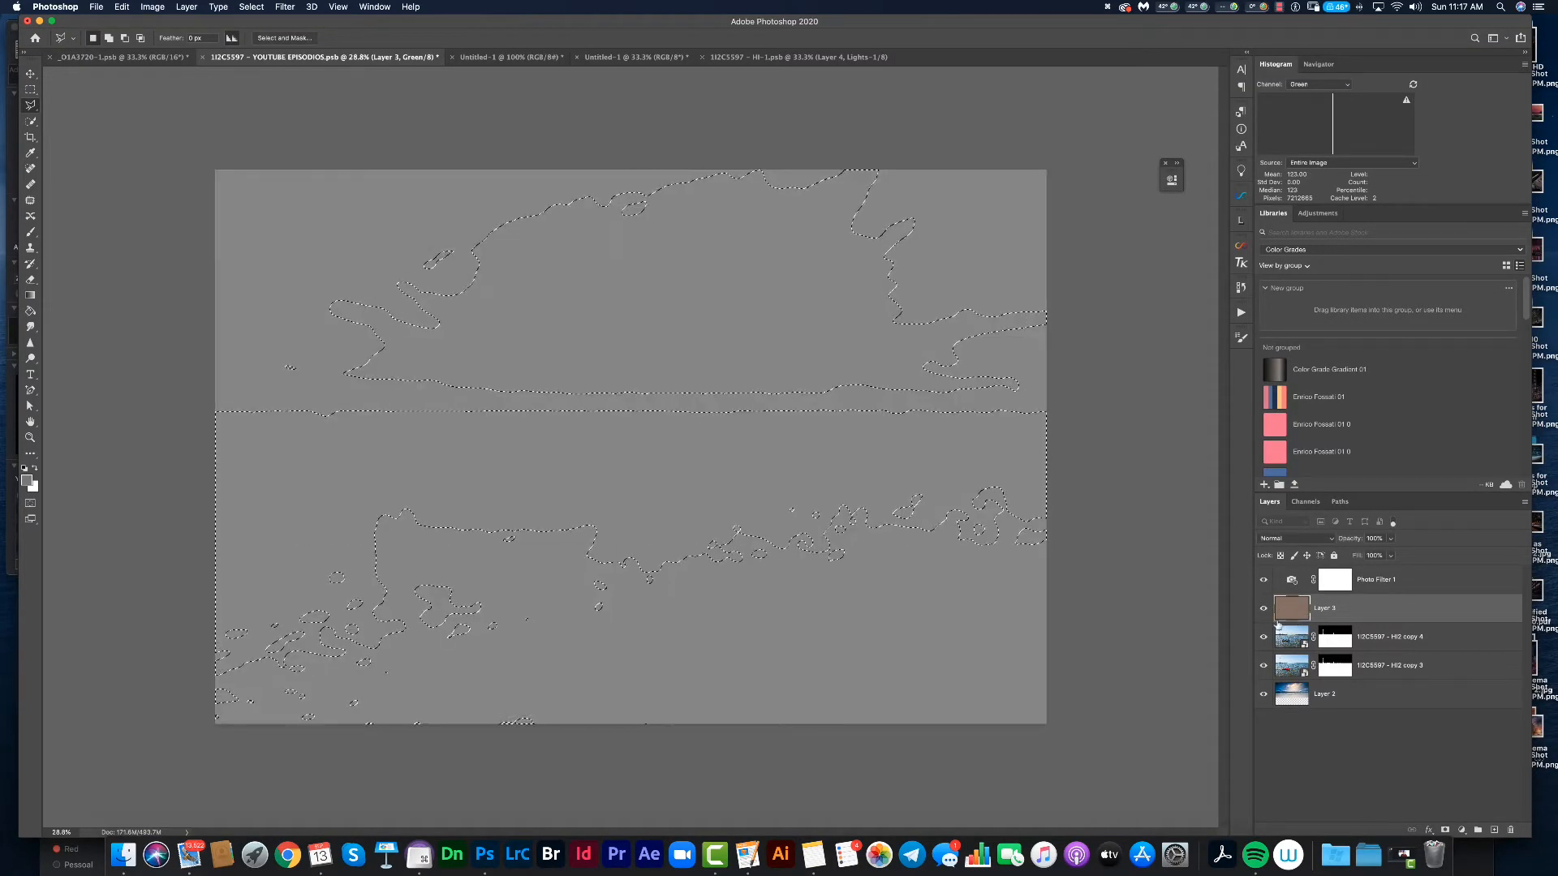
left_click(1447, 828)
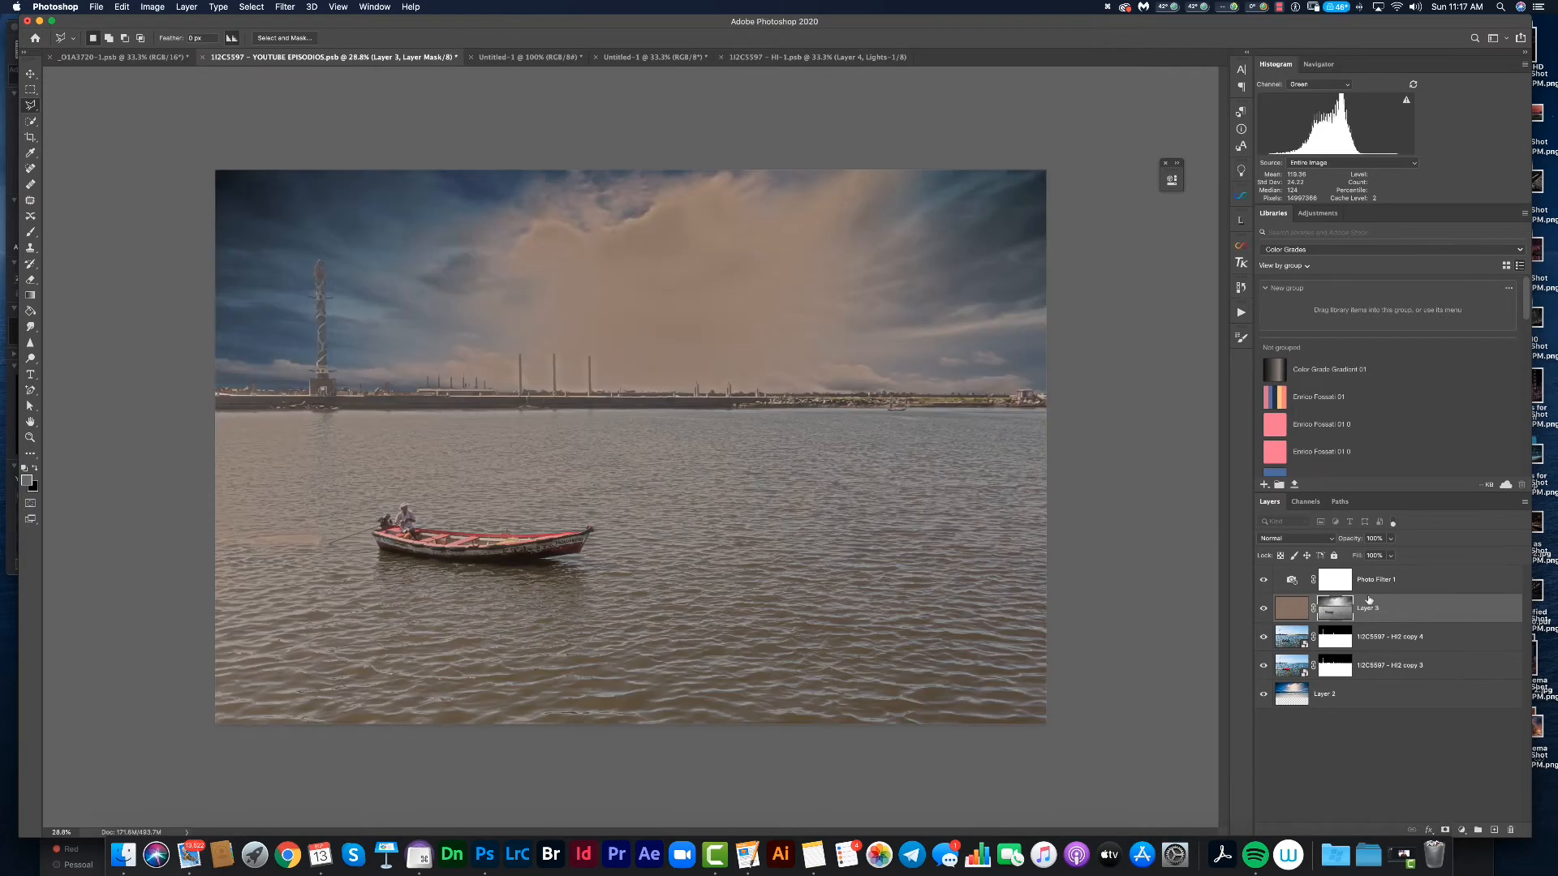
left_click(1294, 608)
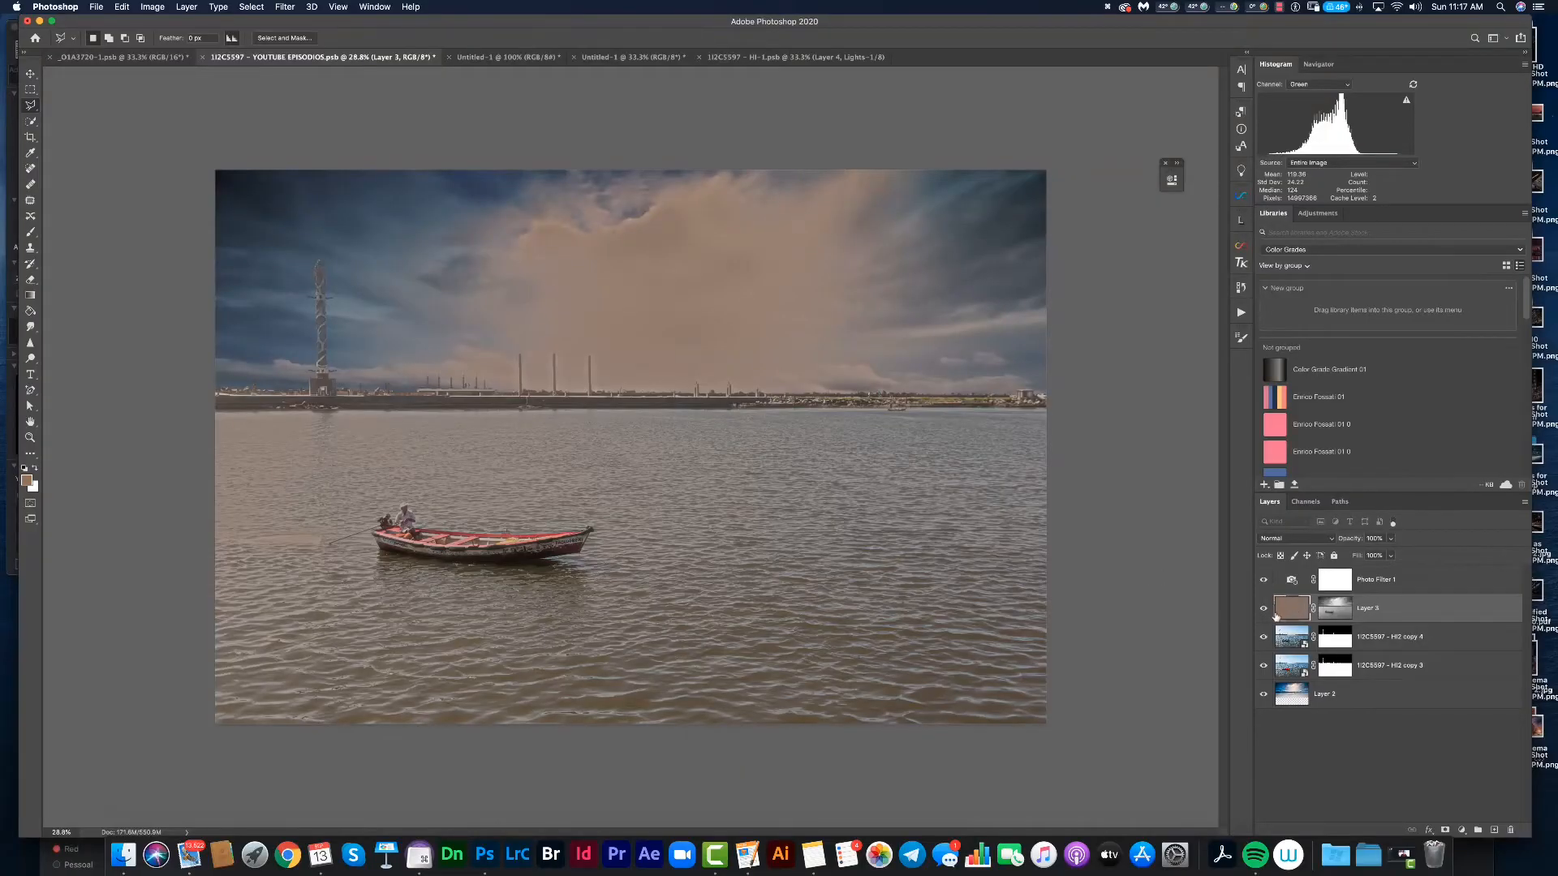
key("super+i")
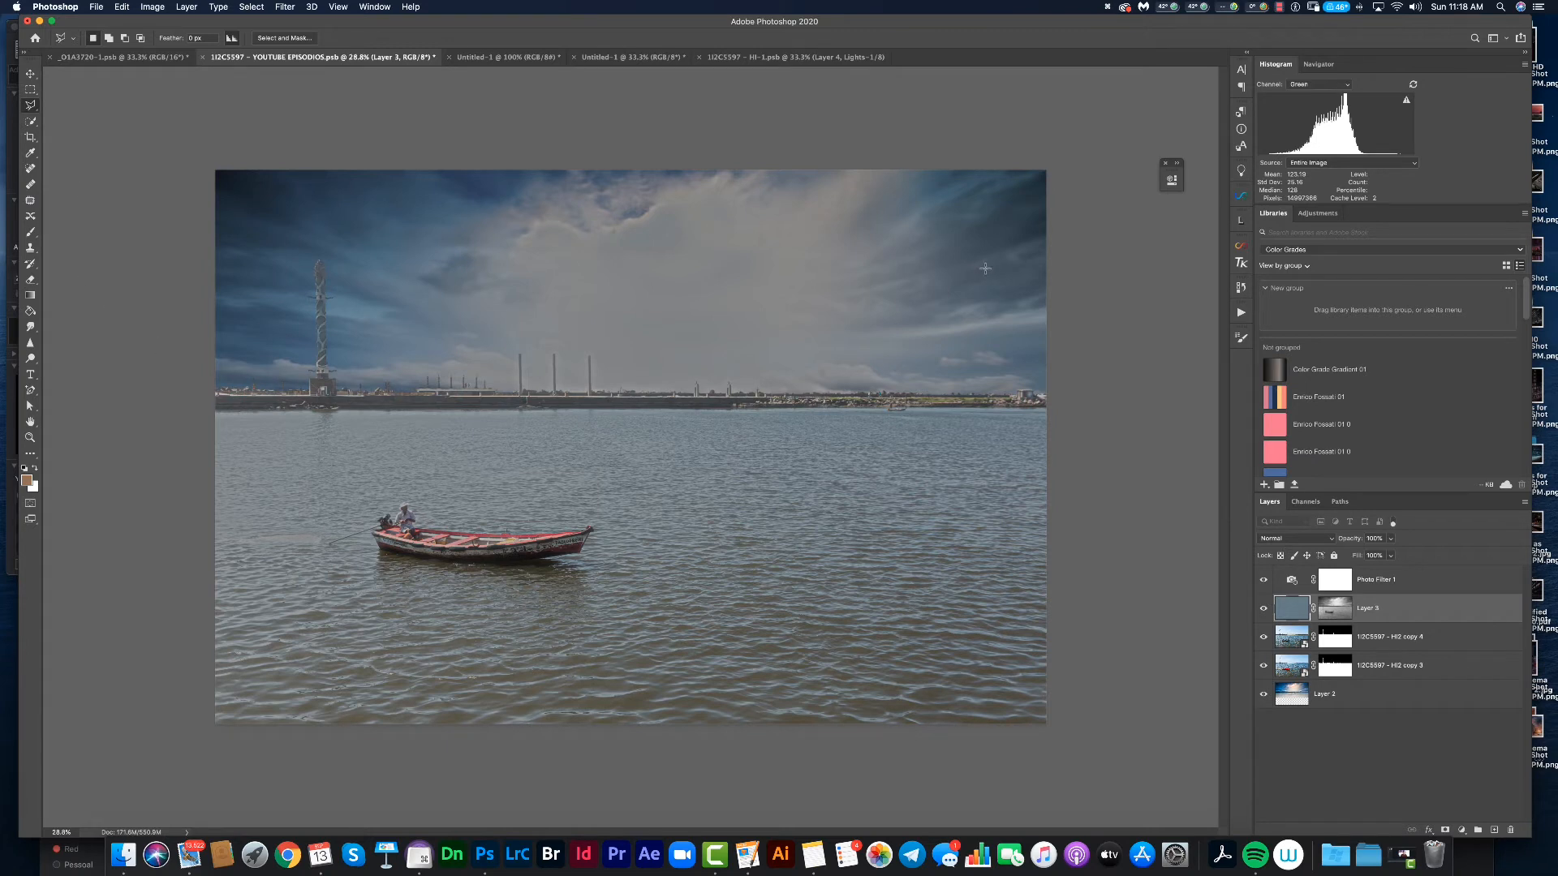
- Black out the whole sky down to the horizon on Layer 3's mask using a feathered rectangular selection, and deselect
key("m")
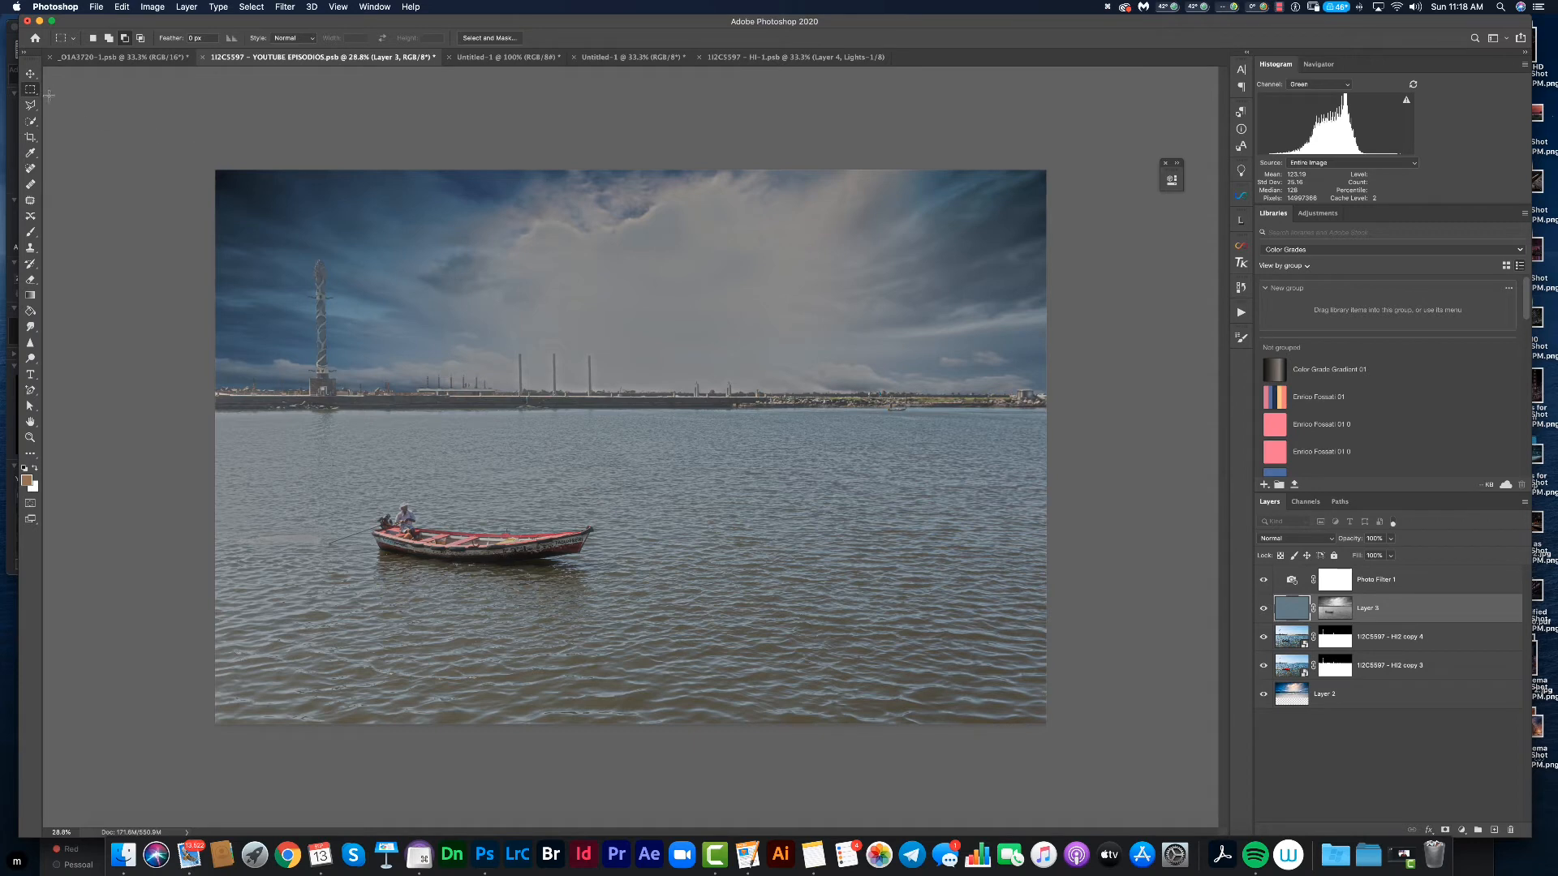
left_click_drag(185, 144, 1141, 394)
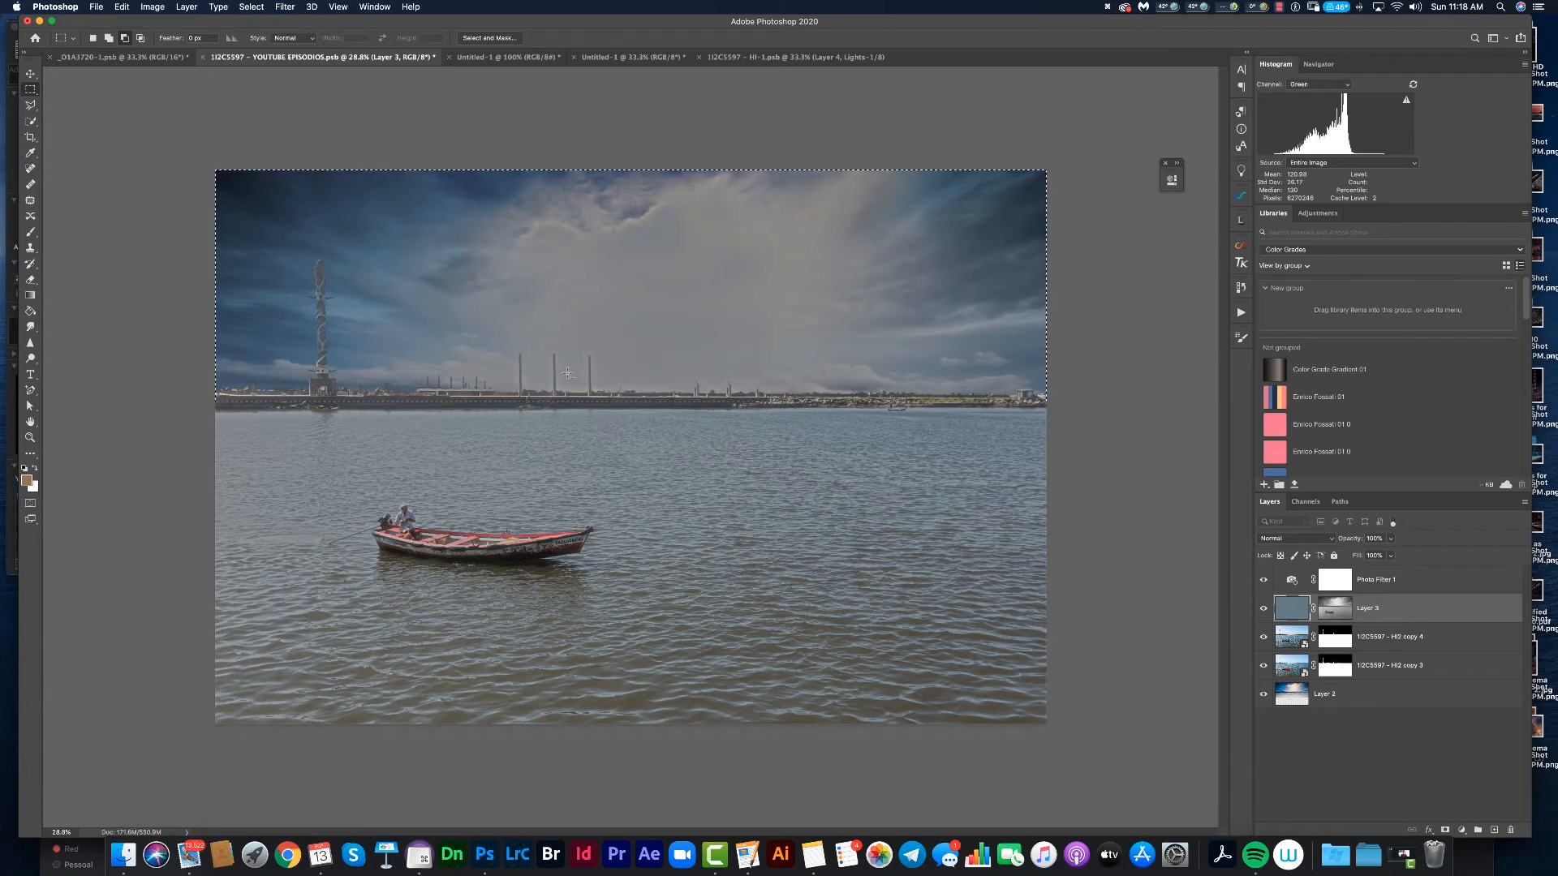
right_click(575, 363)
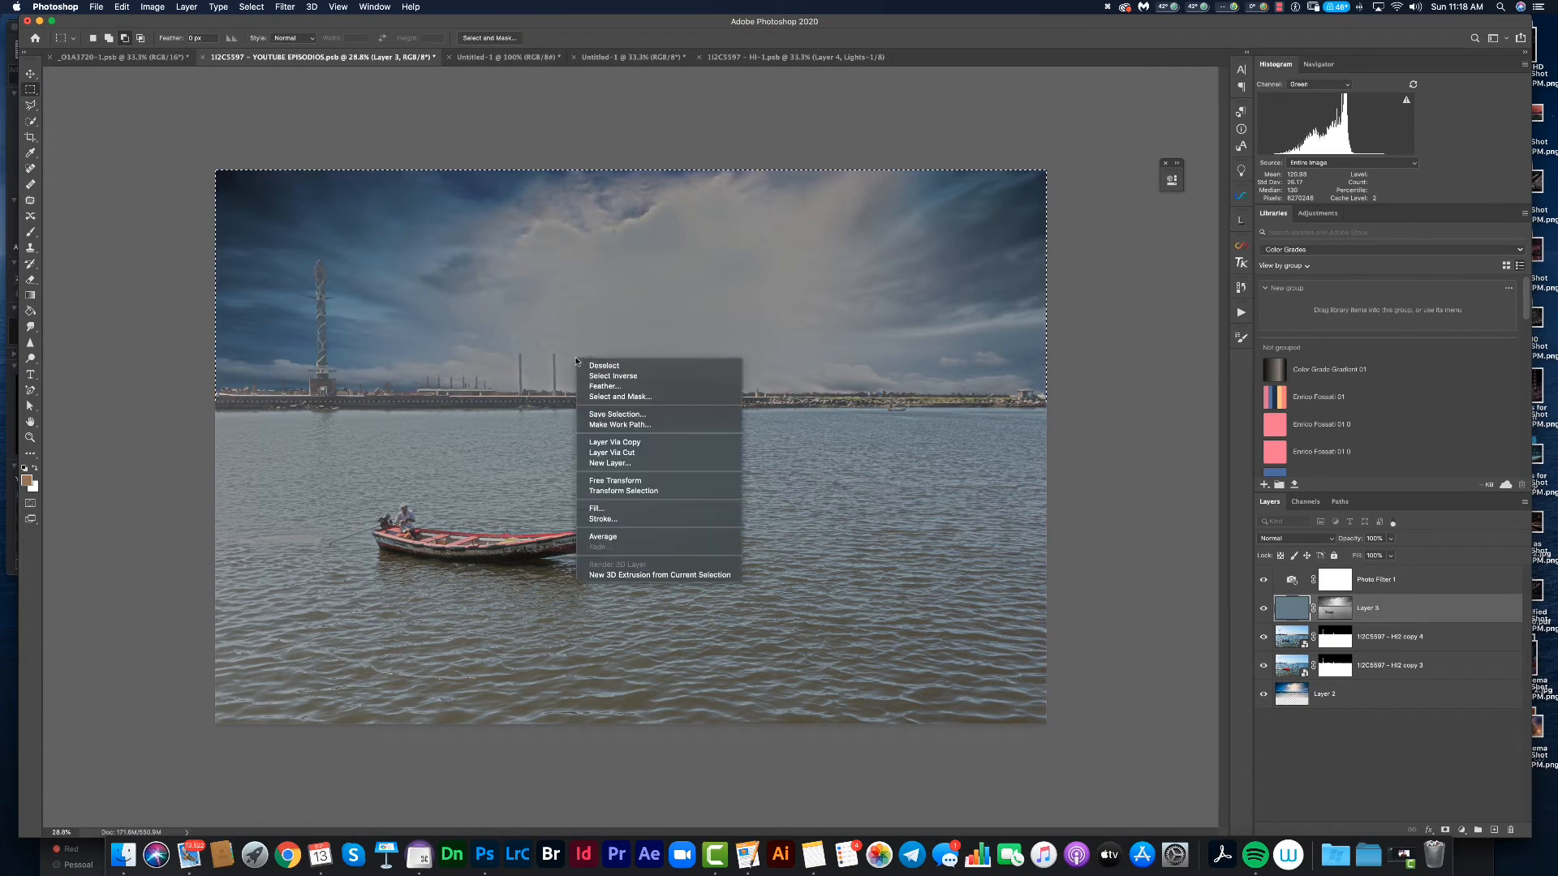
left_click(606, 387)
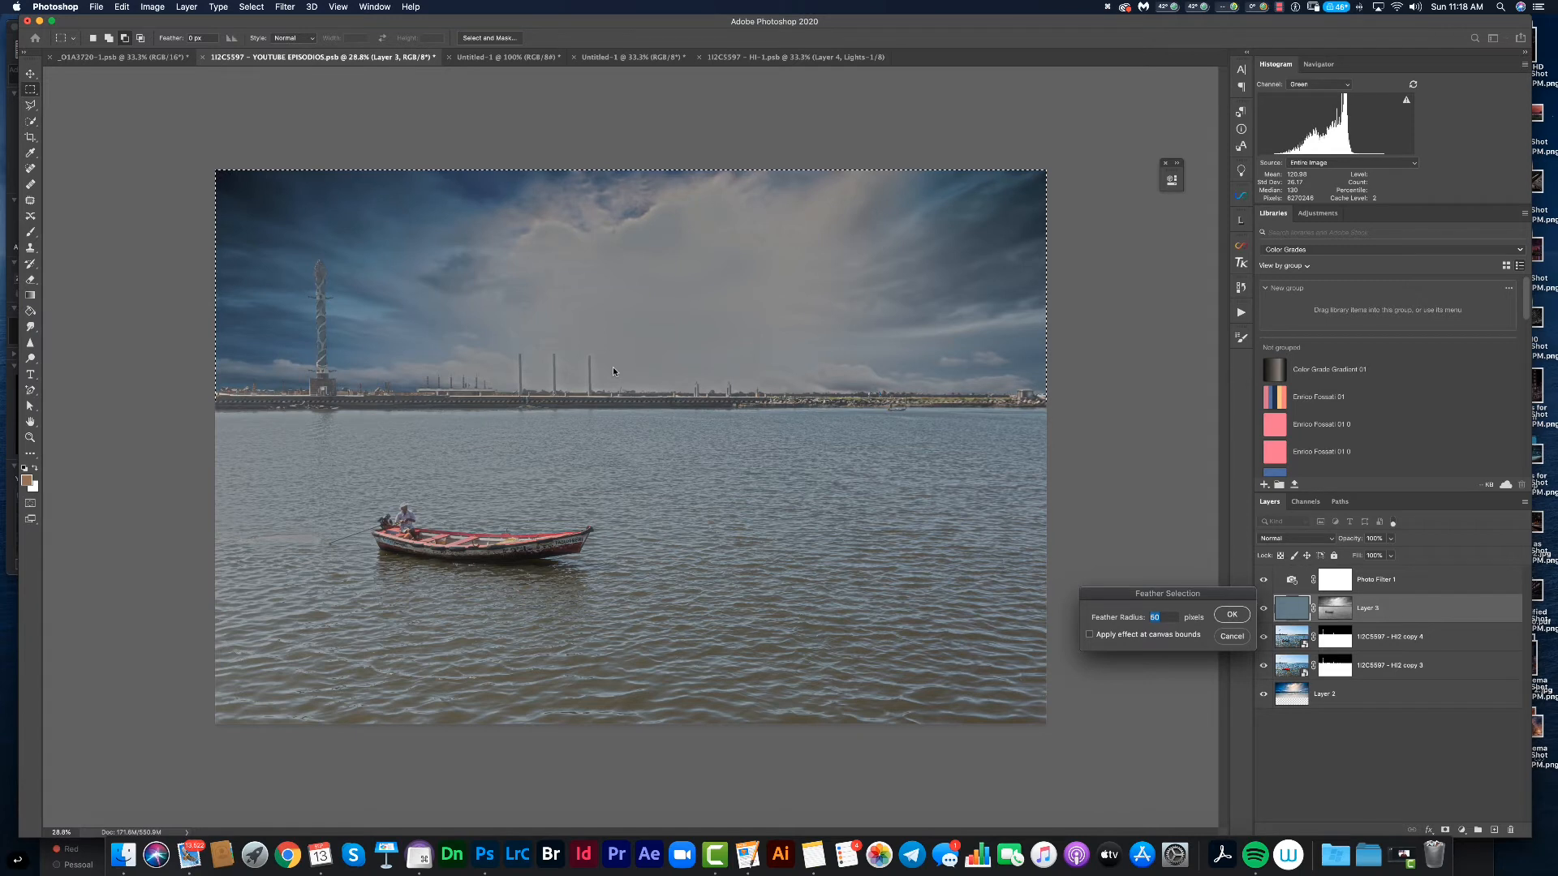
key("Return")
left_click(1331, 611)
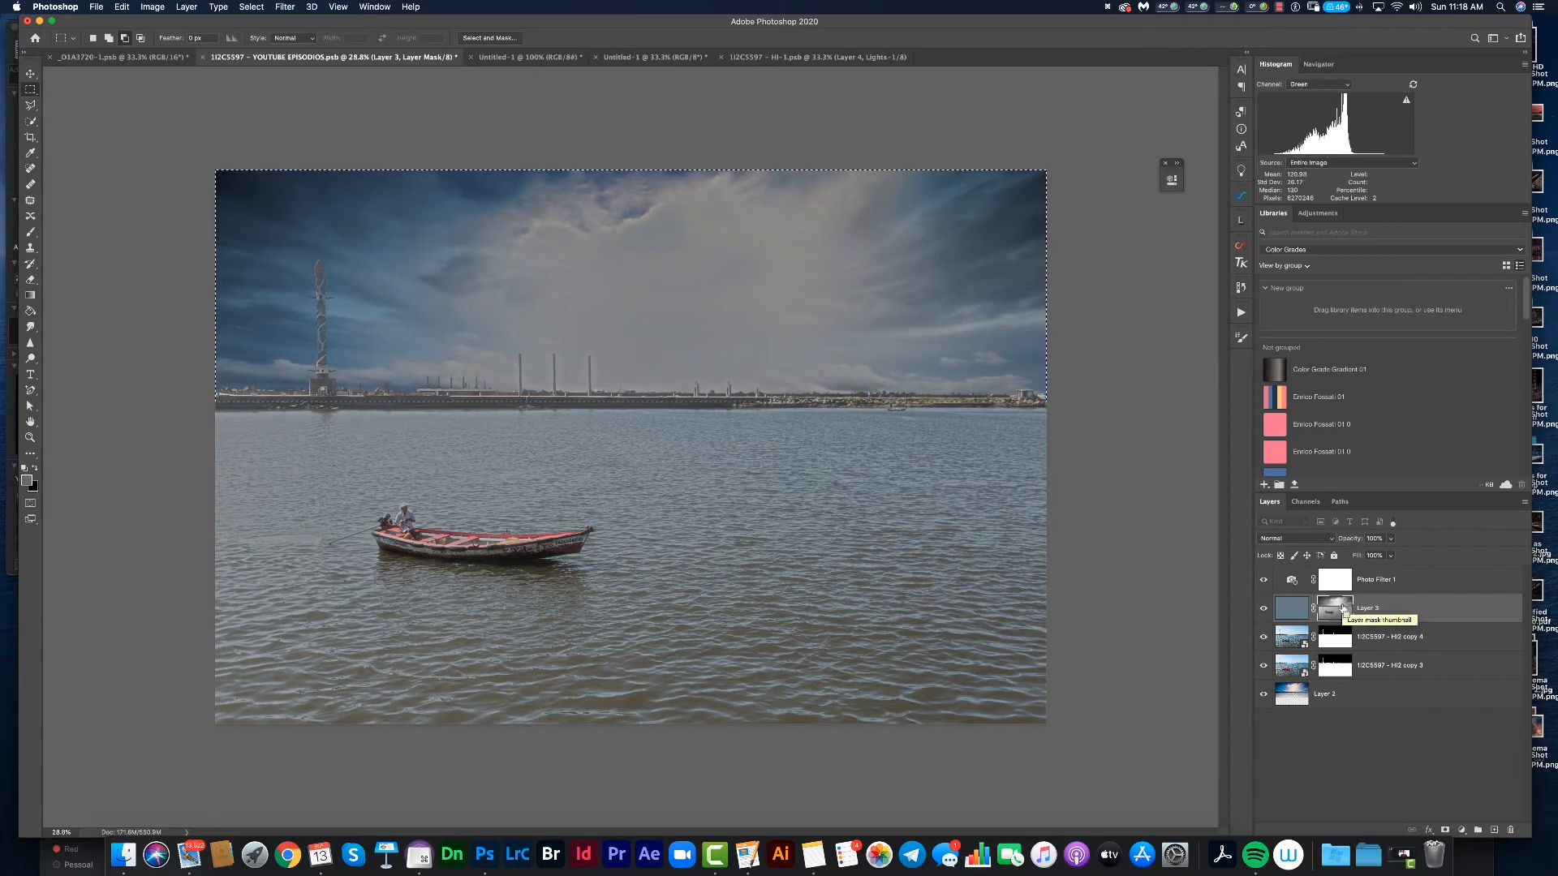
key("super+BackSpace")
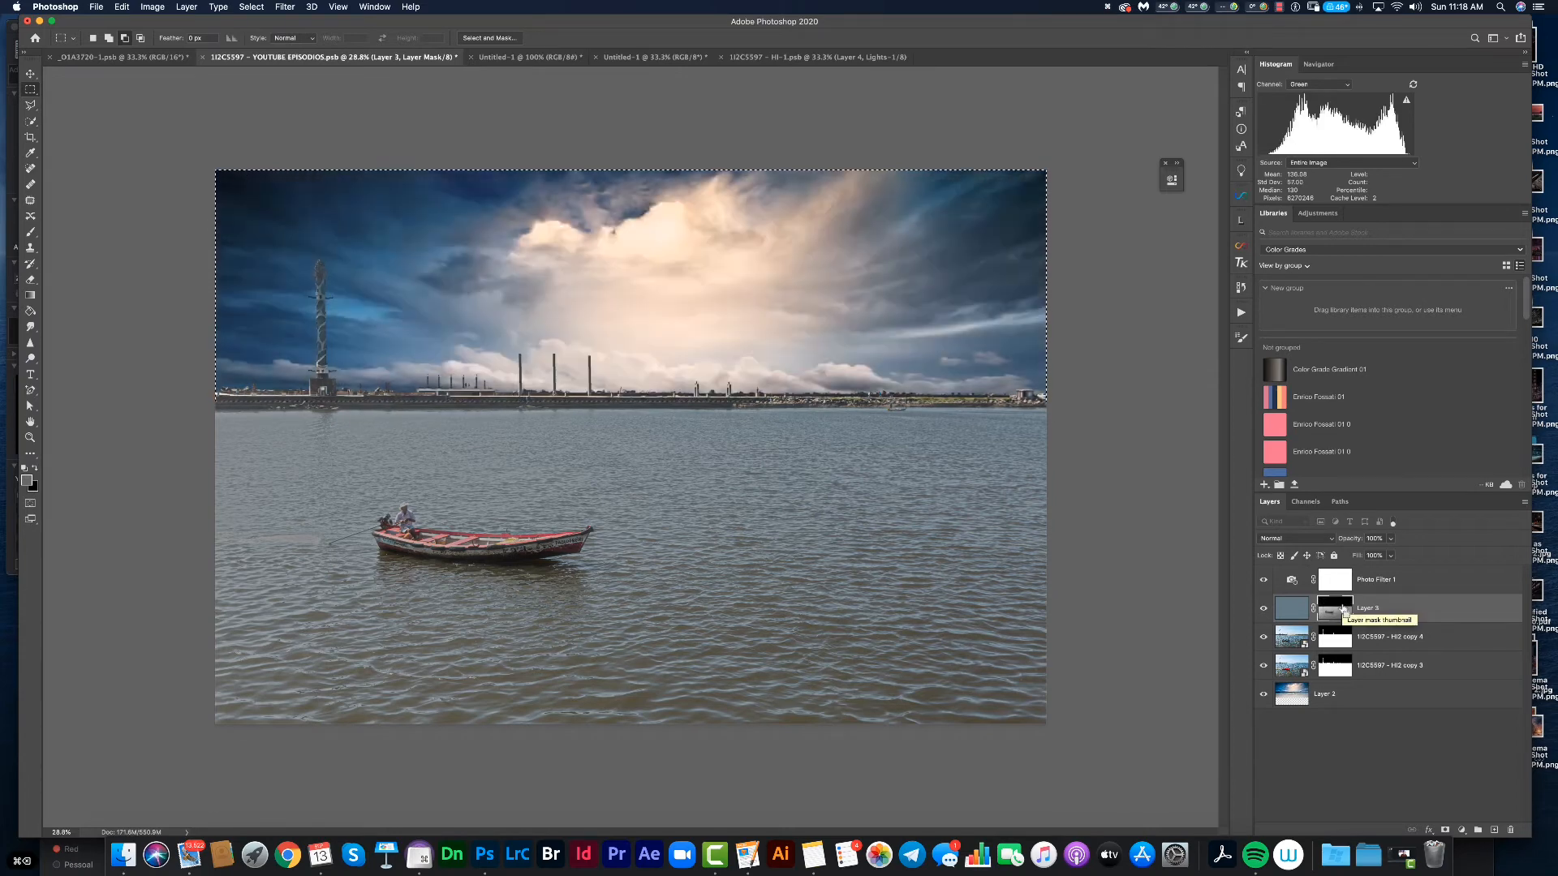
key("super+d")
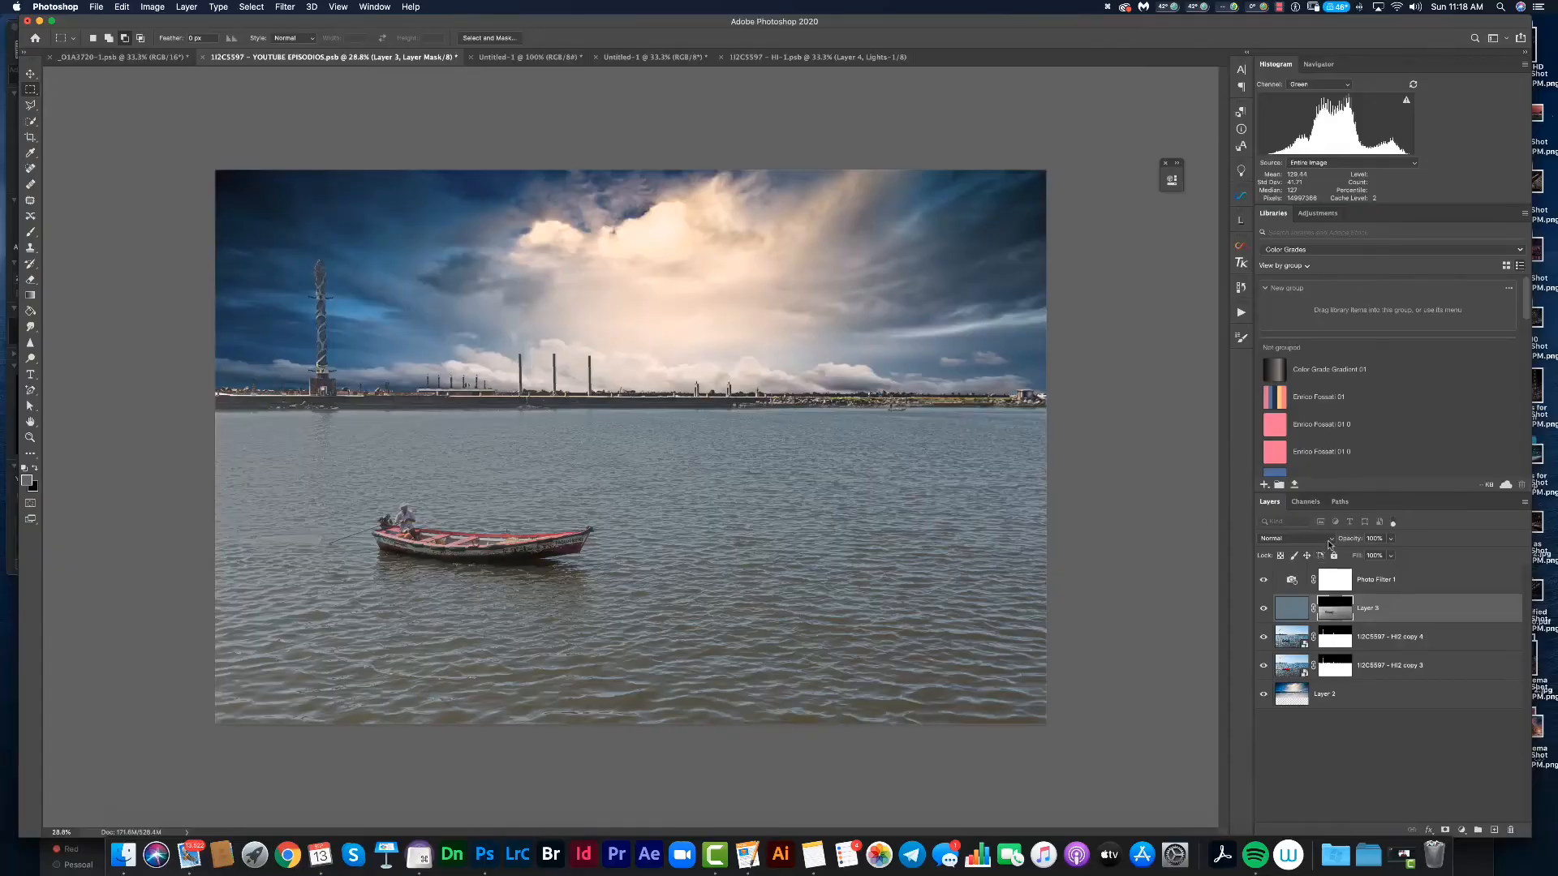
- Set Layer 3's blend mode to Linear Burn and lower its fill to about 50%
left_click(1331, 541)
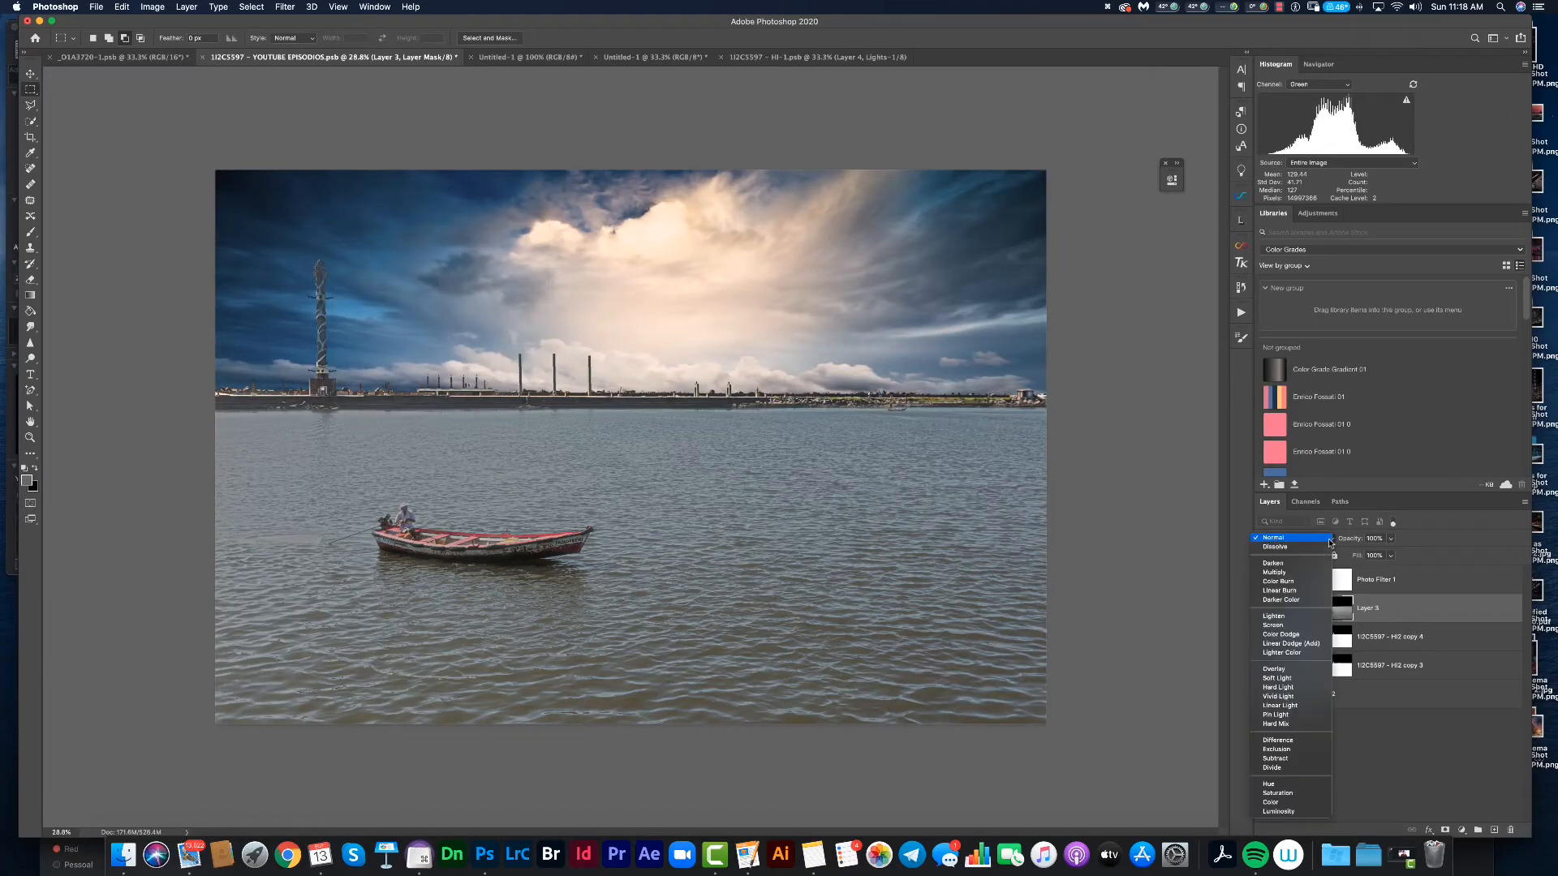
left_click(1295, 591)
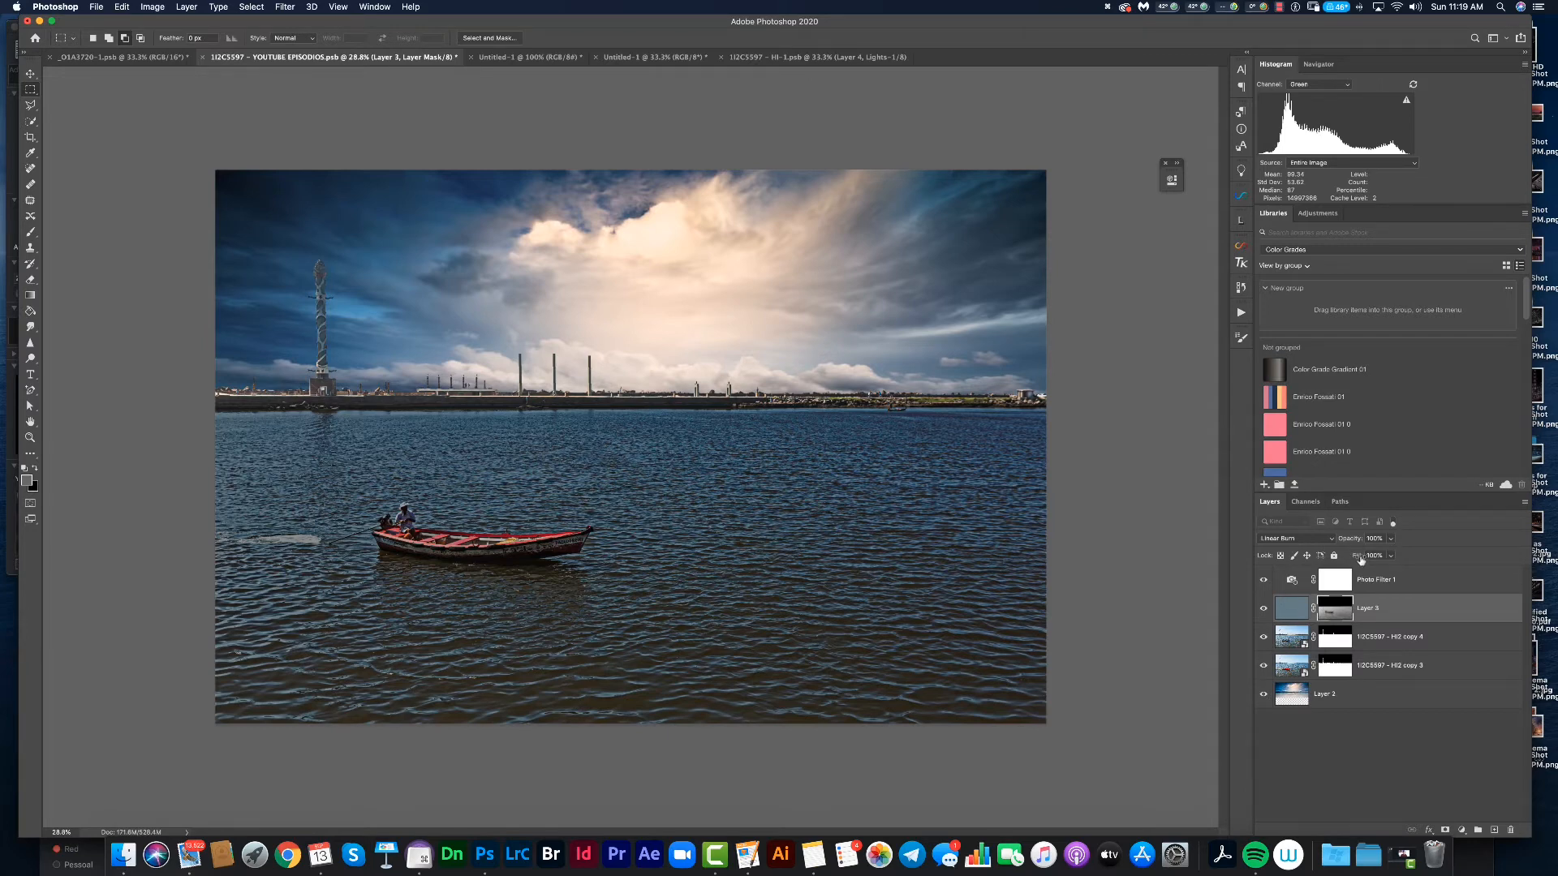
left_click(1391, 555)
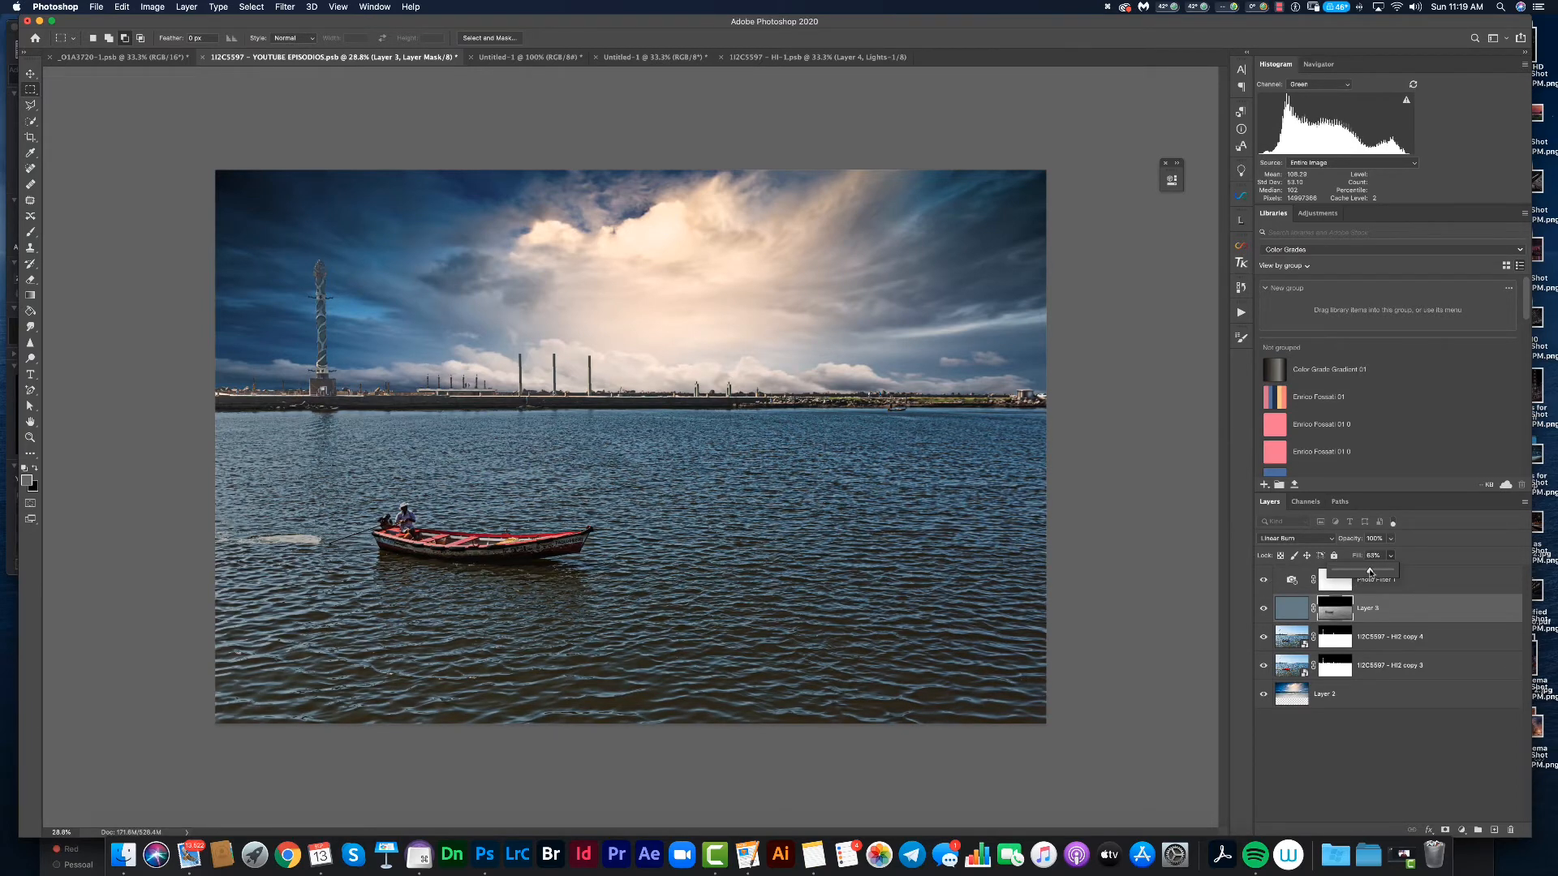
left_click_drag(1367, 572, 1369, 572)
left_click(1374, 559)
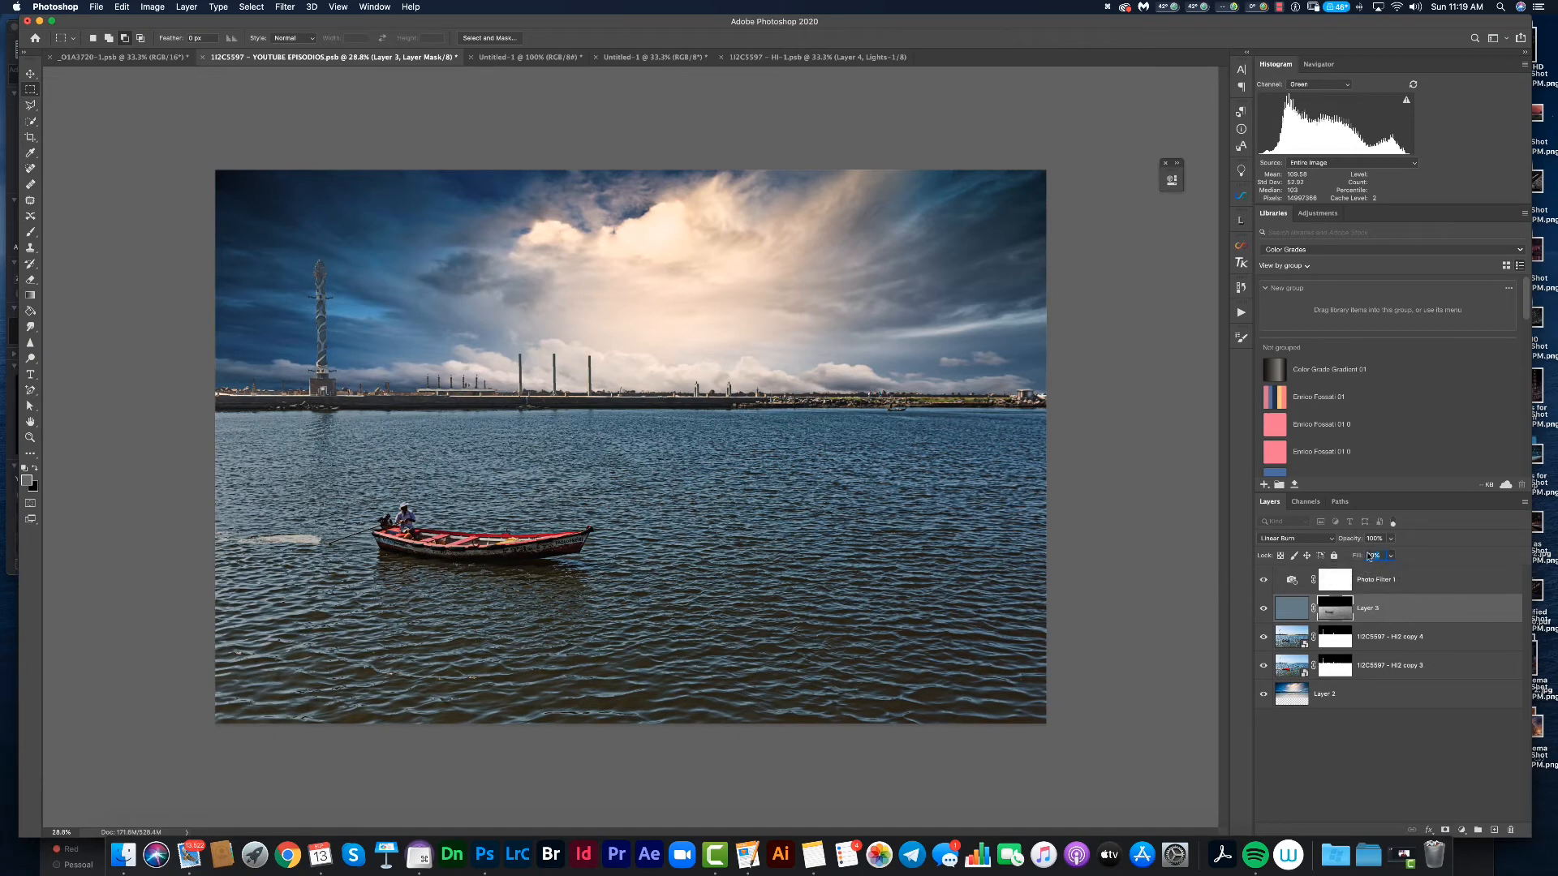
type("55")
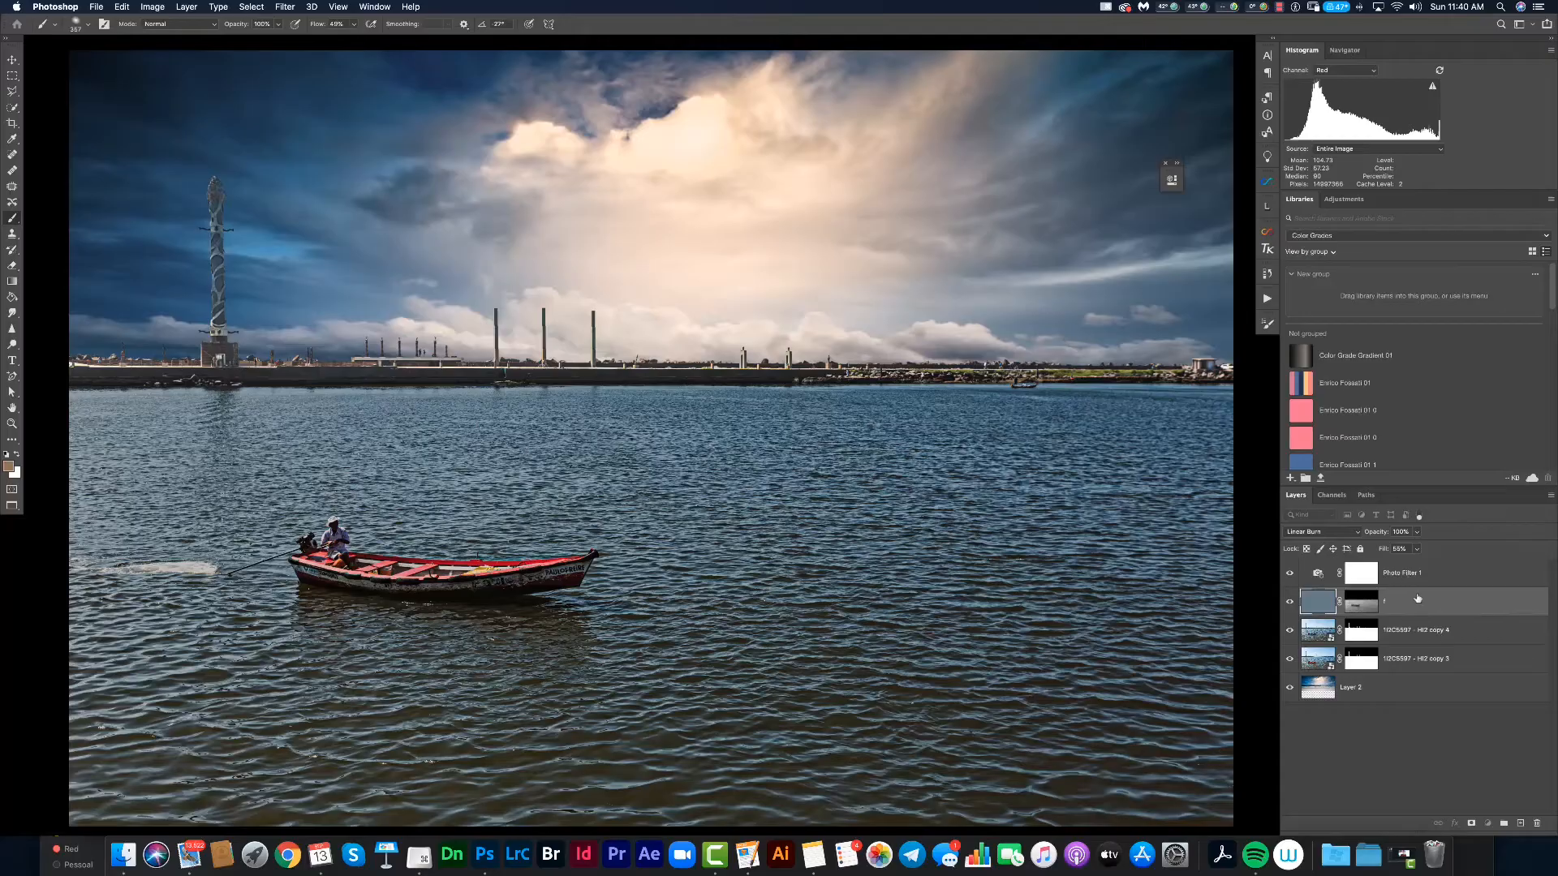
- Add a Curves adjustment above Photo Filter 1 and set its auto colour correction algorithm to Find Dark & Light Colors
key("alt+bracketright")
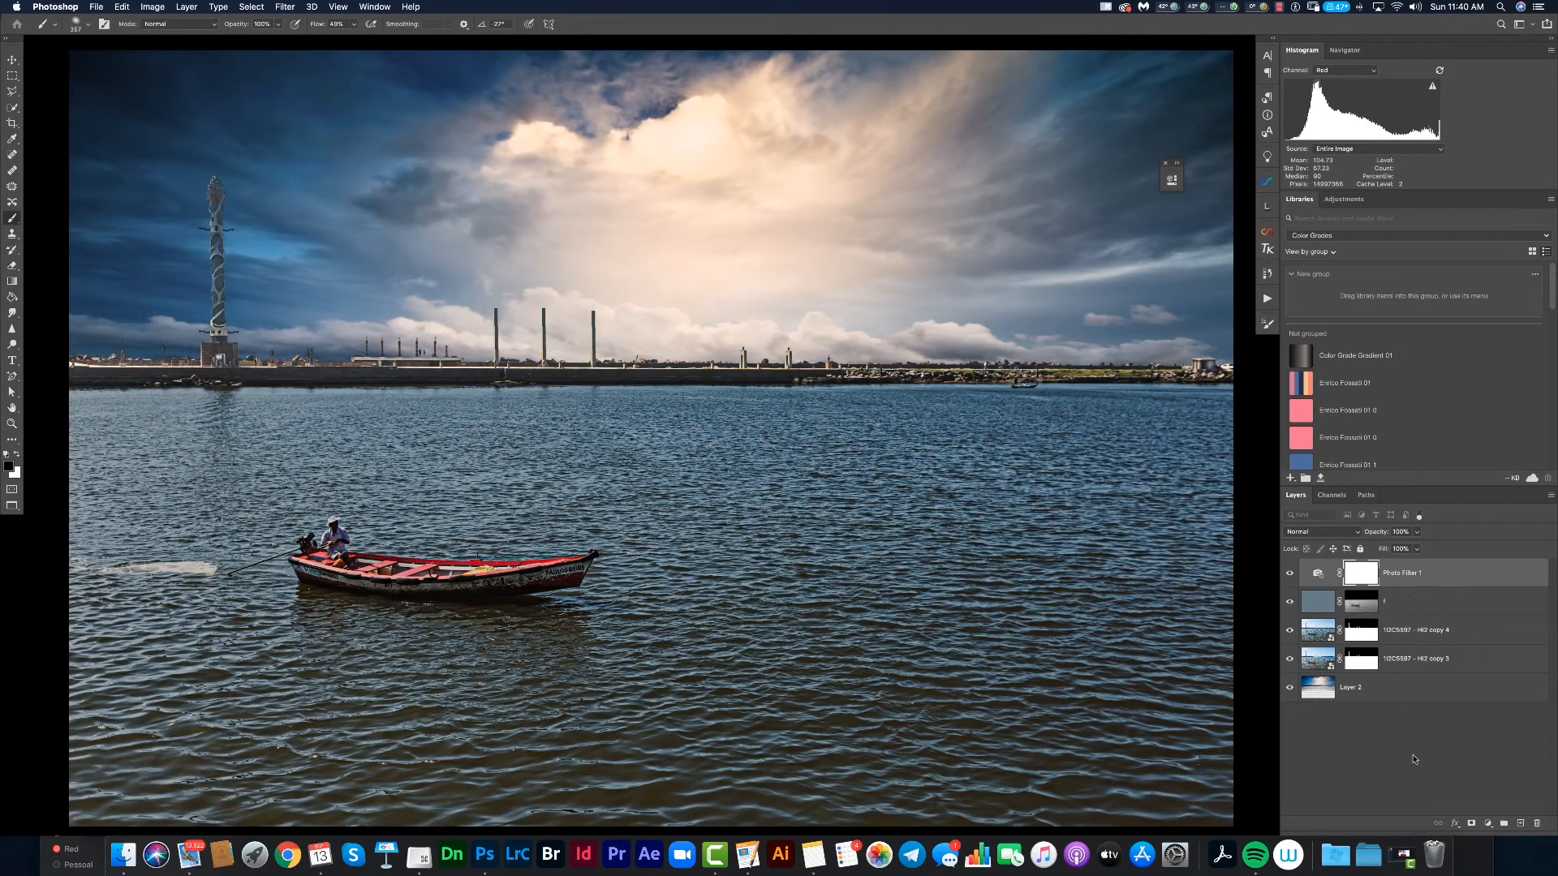
left_click(1488, 823)
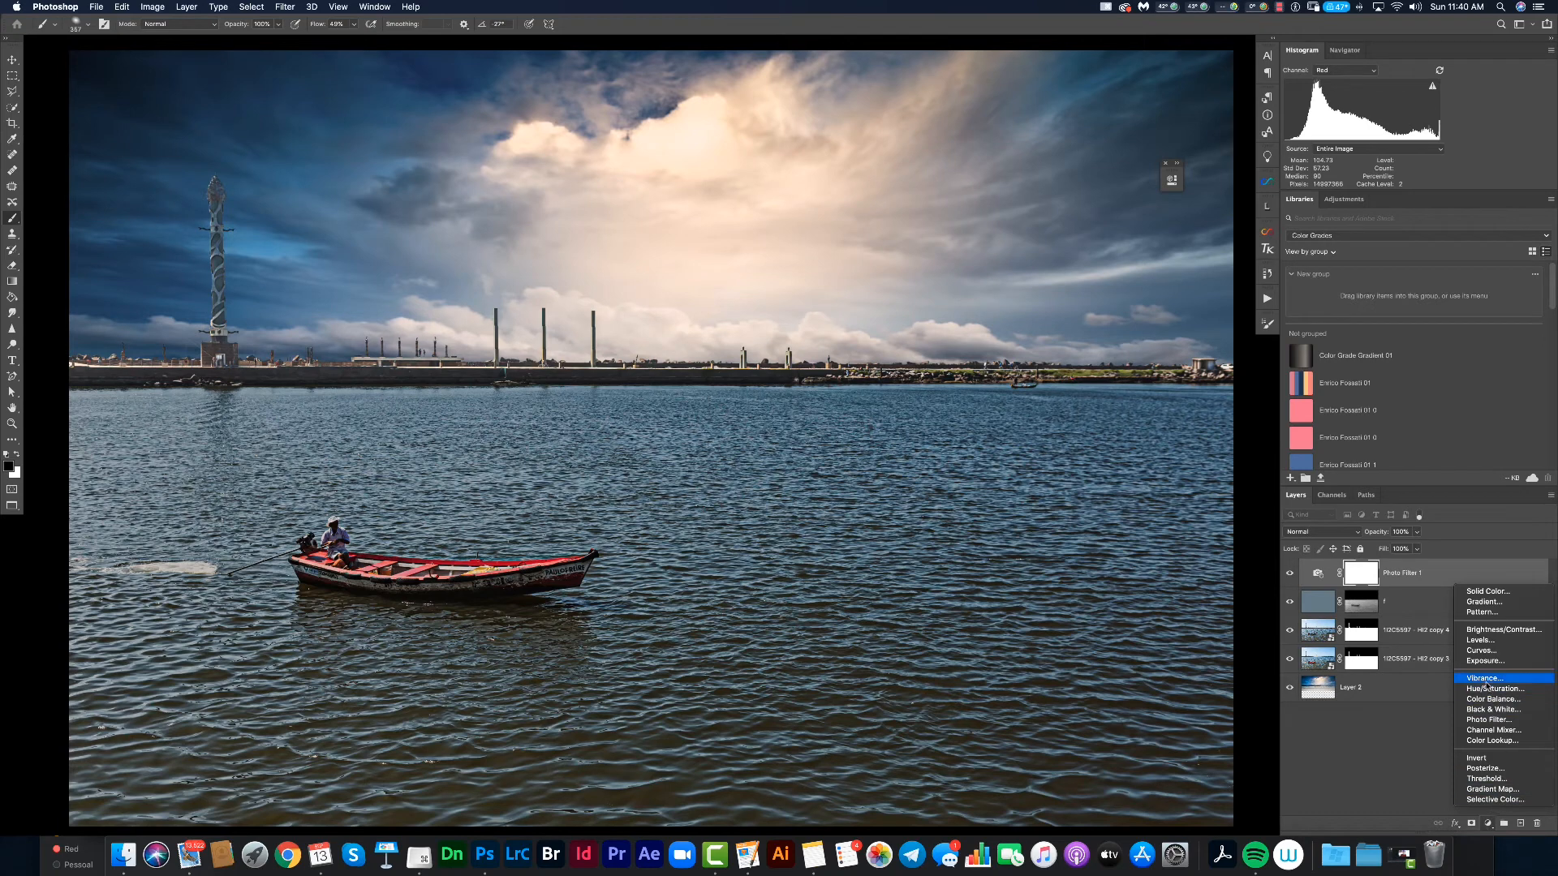
left_click(1491, 654)
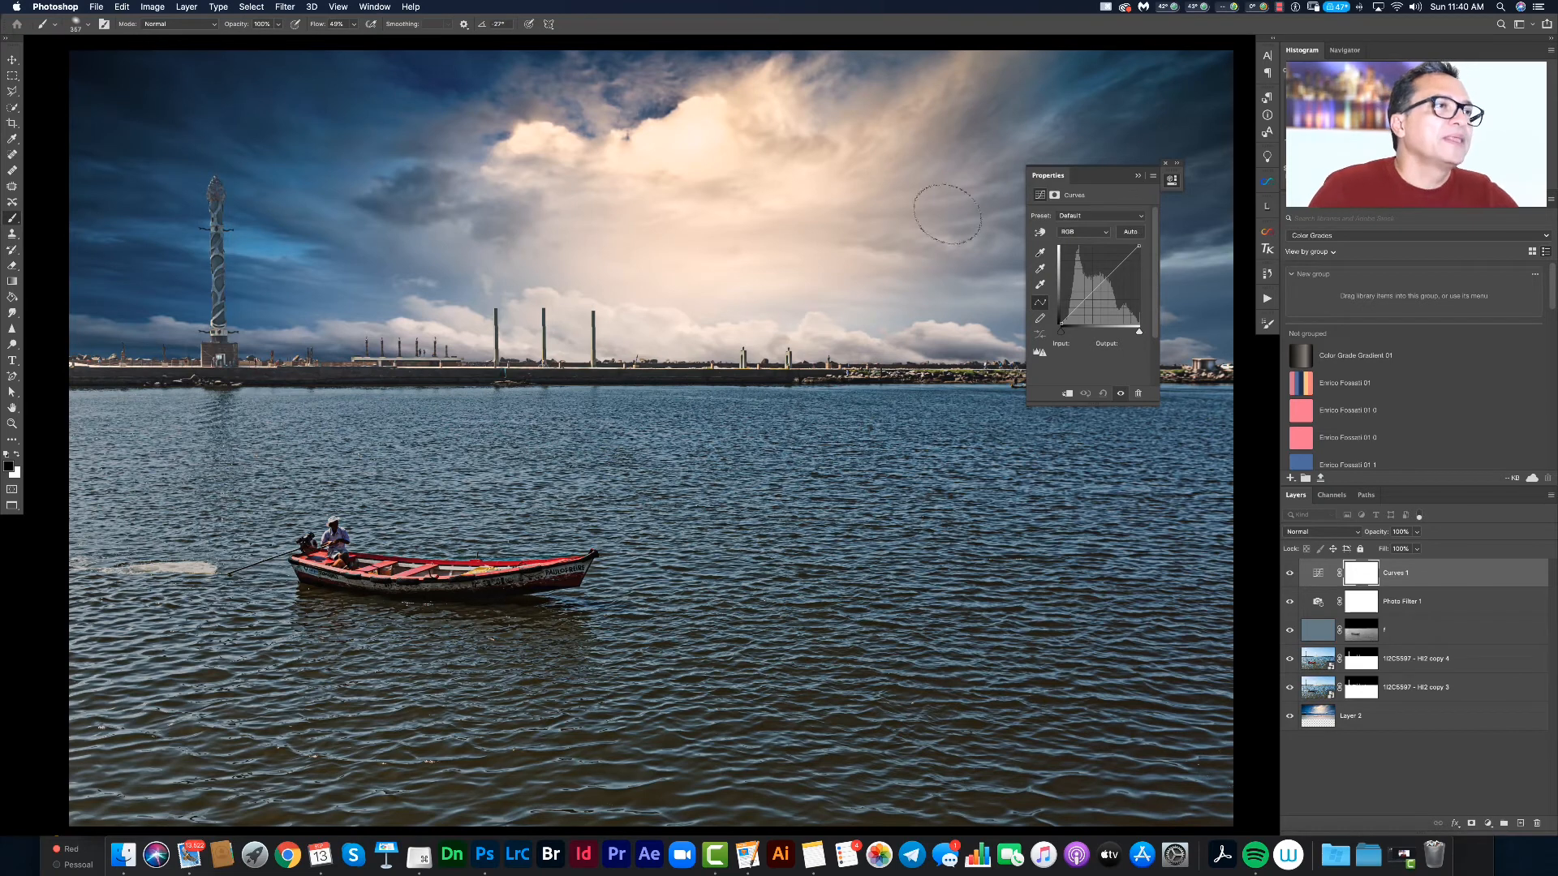
left_click(1155, 180)
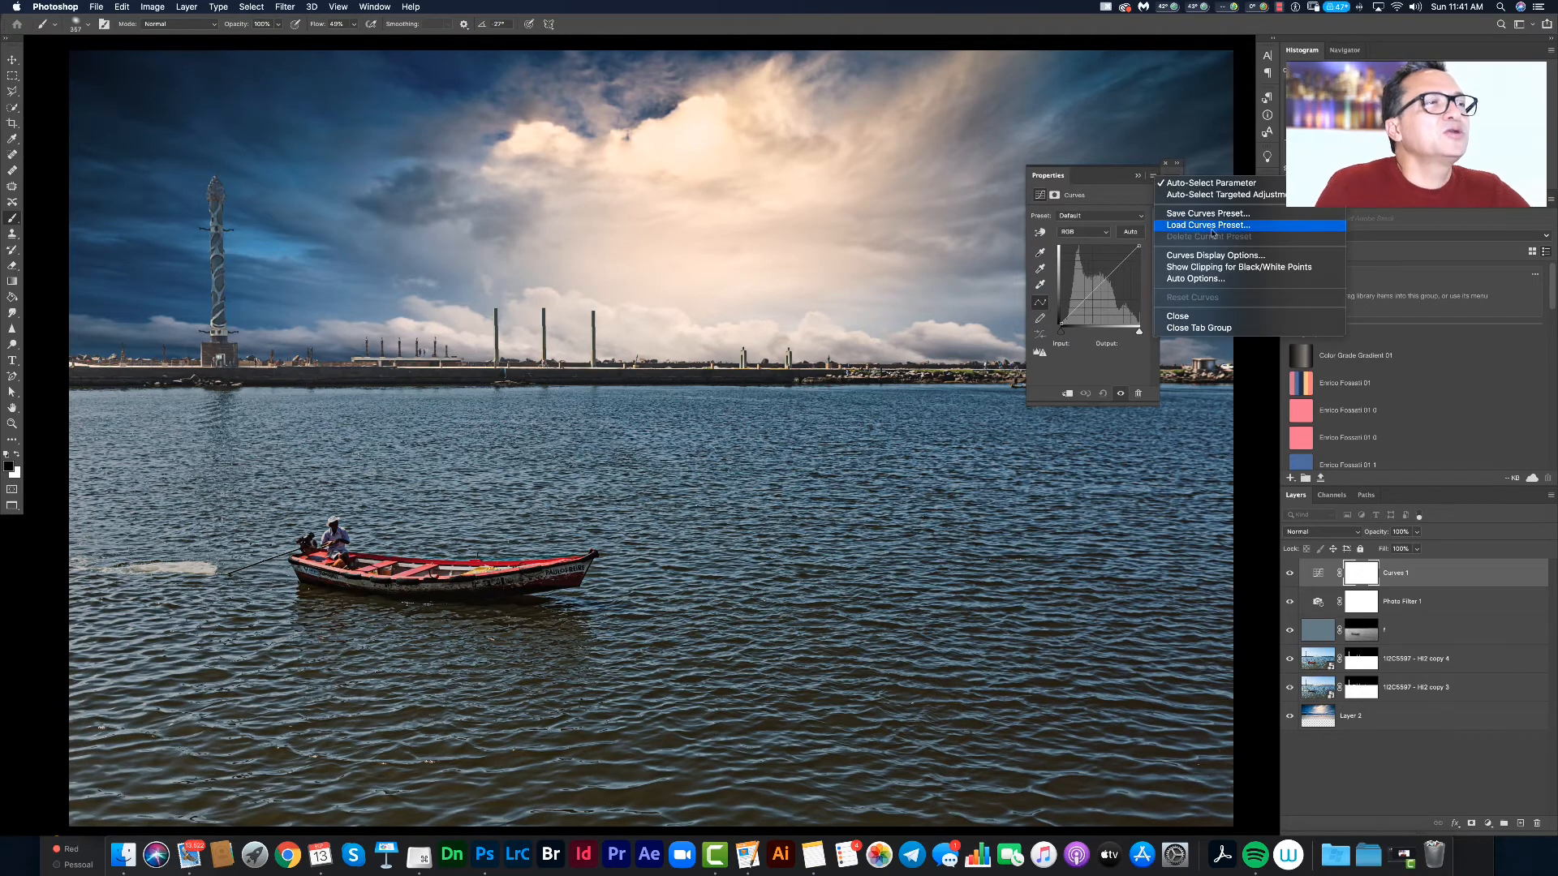
left_click(1203, 280)
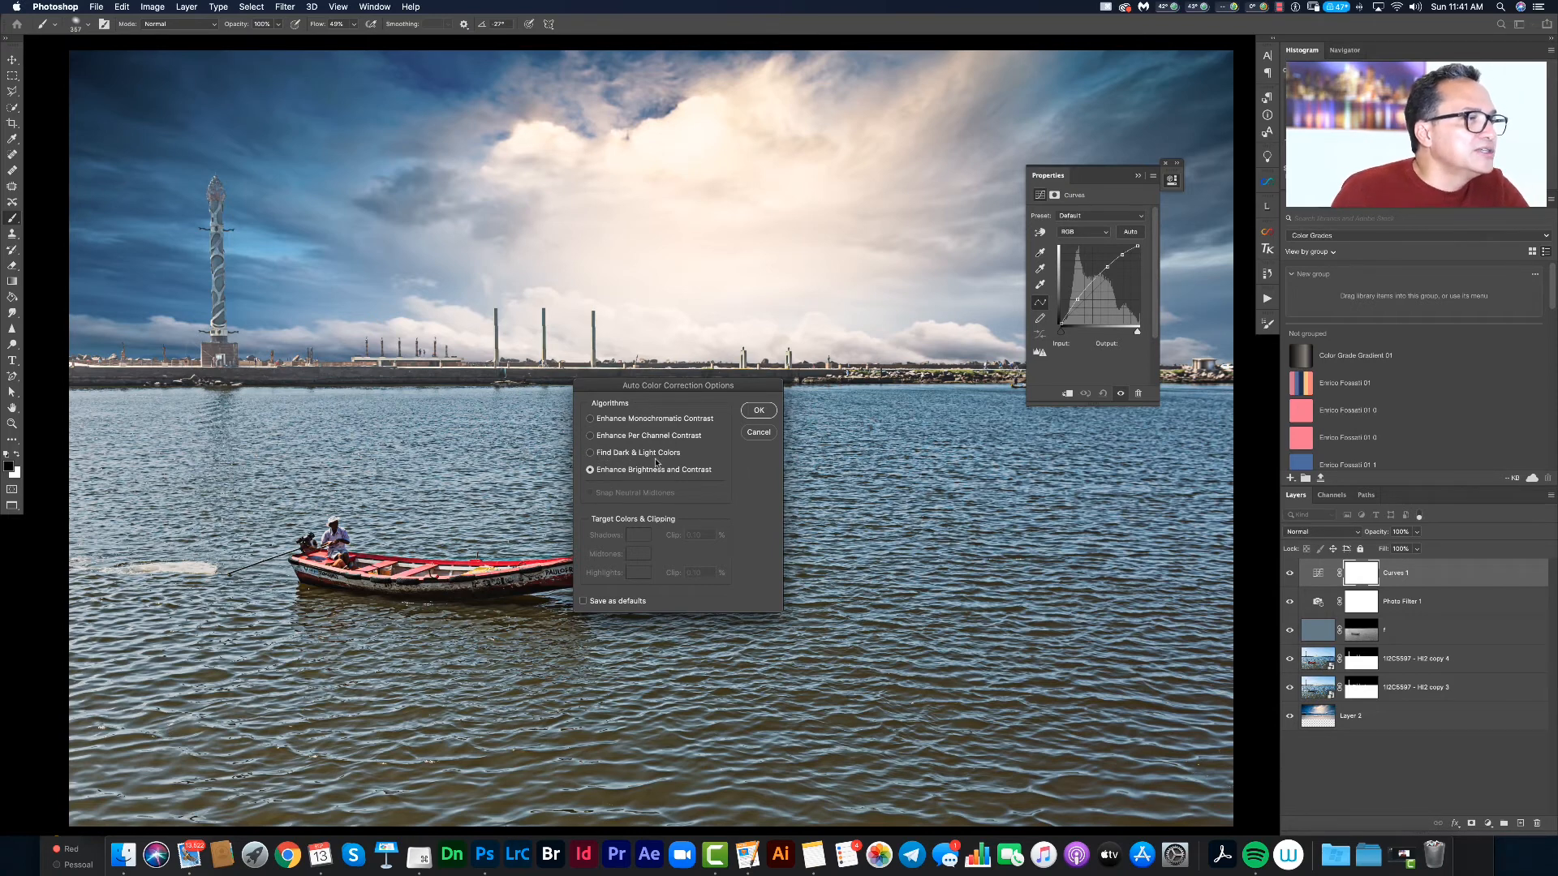
left_click(590, 454)
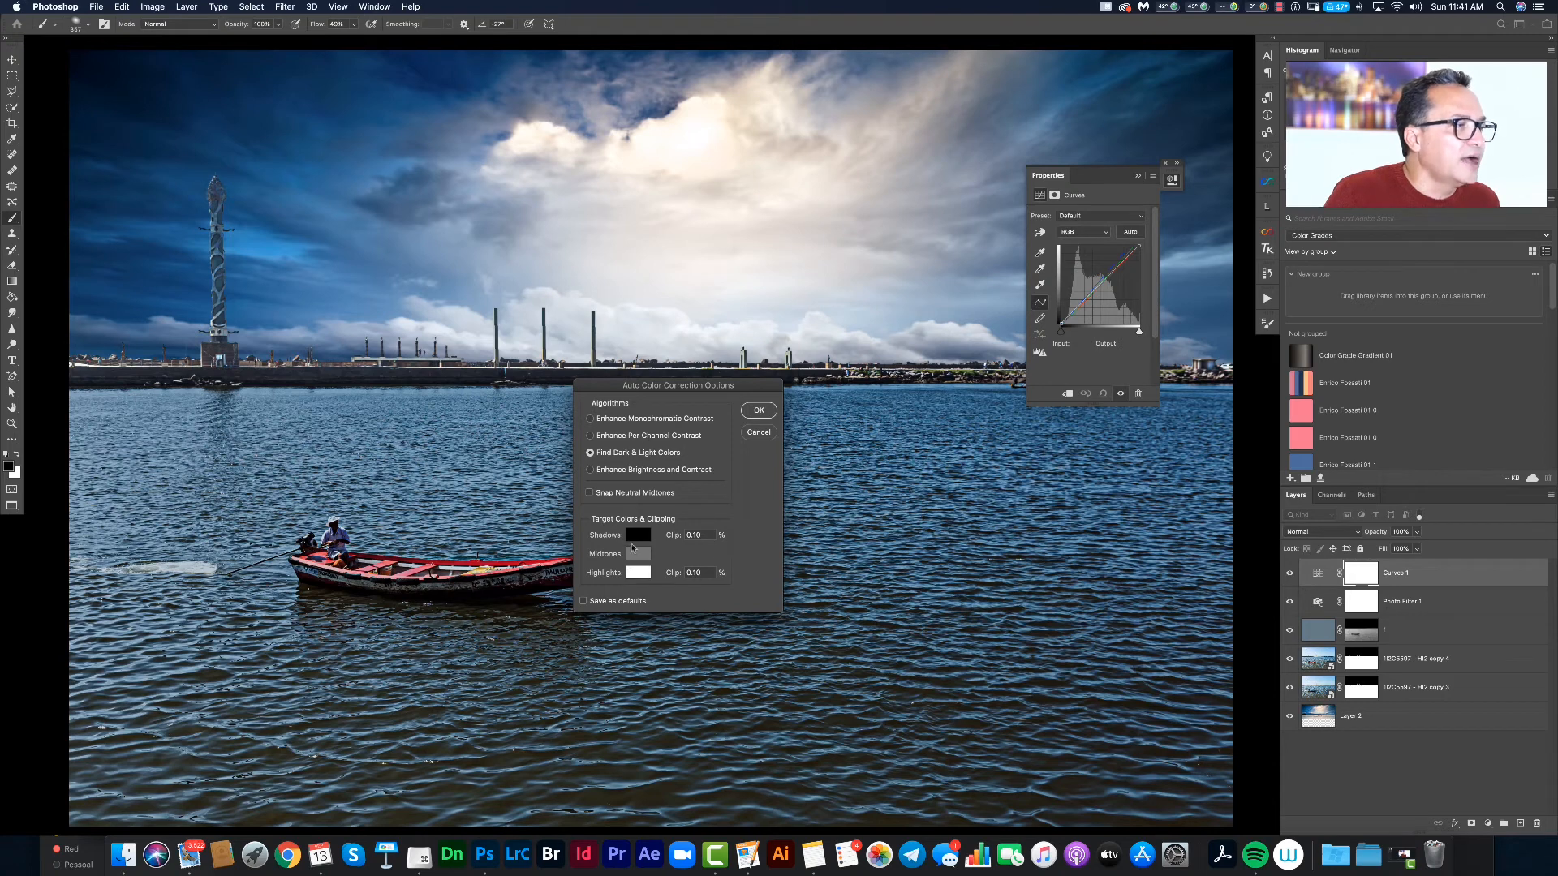
- Set the target shadow colour of the auto correction to a dark navy blue, about #050043
left_click(637, 537)
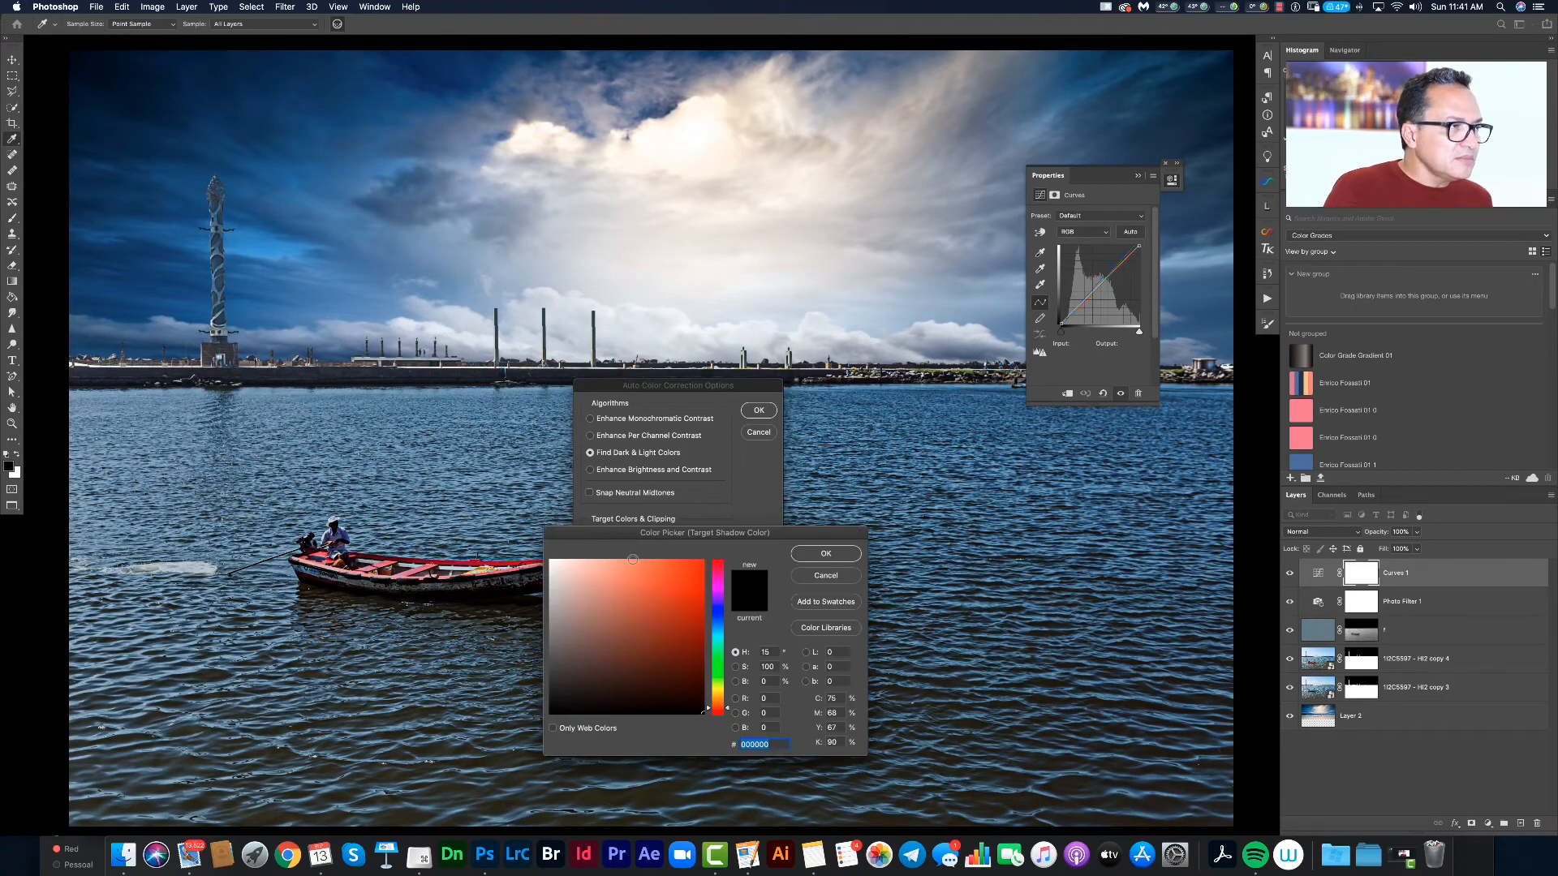
left_click(720, 609)
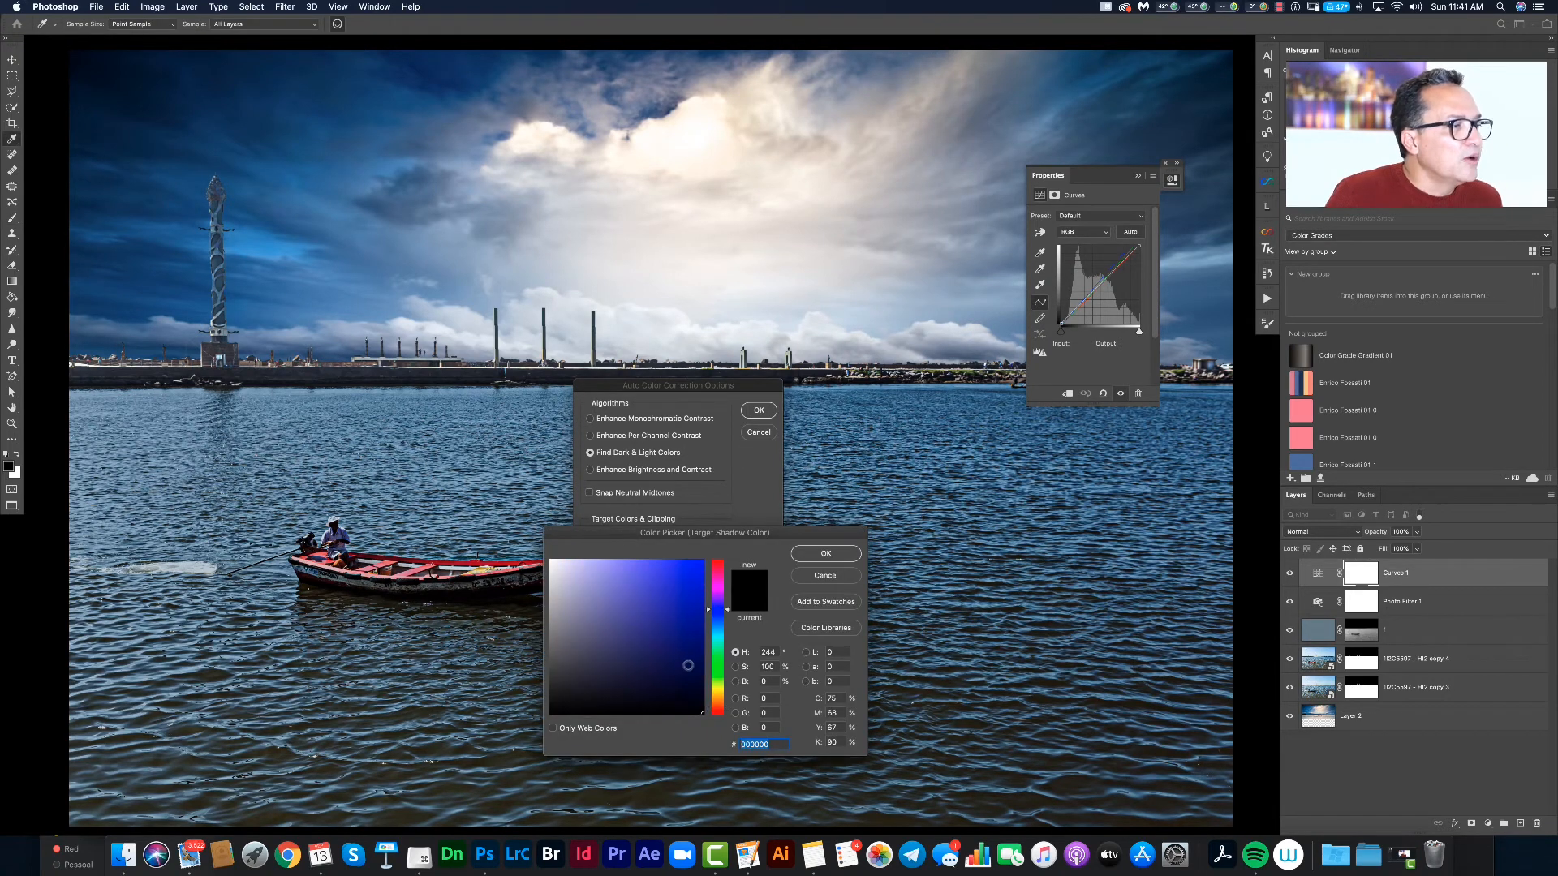
left_click(663, 673)
mouse_move(688, 668)
left_mouse_down()
mouse_move(701, 651)
mouse_move(691, 673)
mouse_move(710, 674)
left_mouse_up()
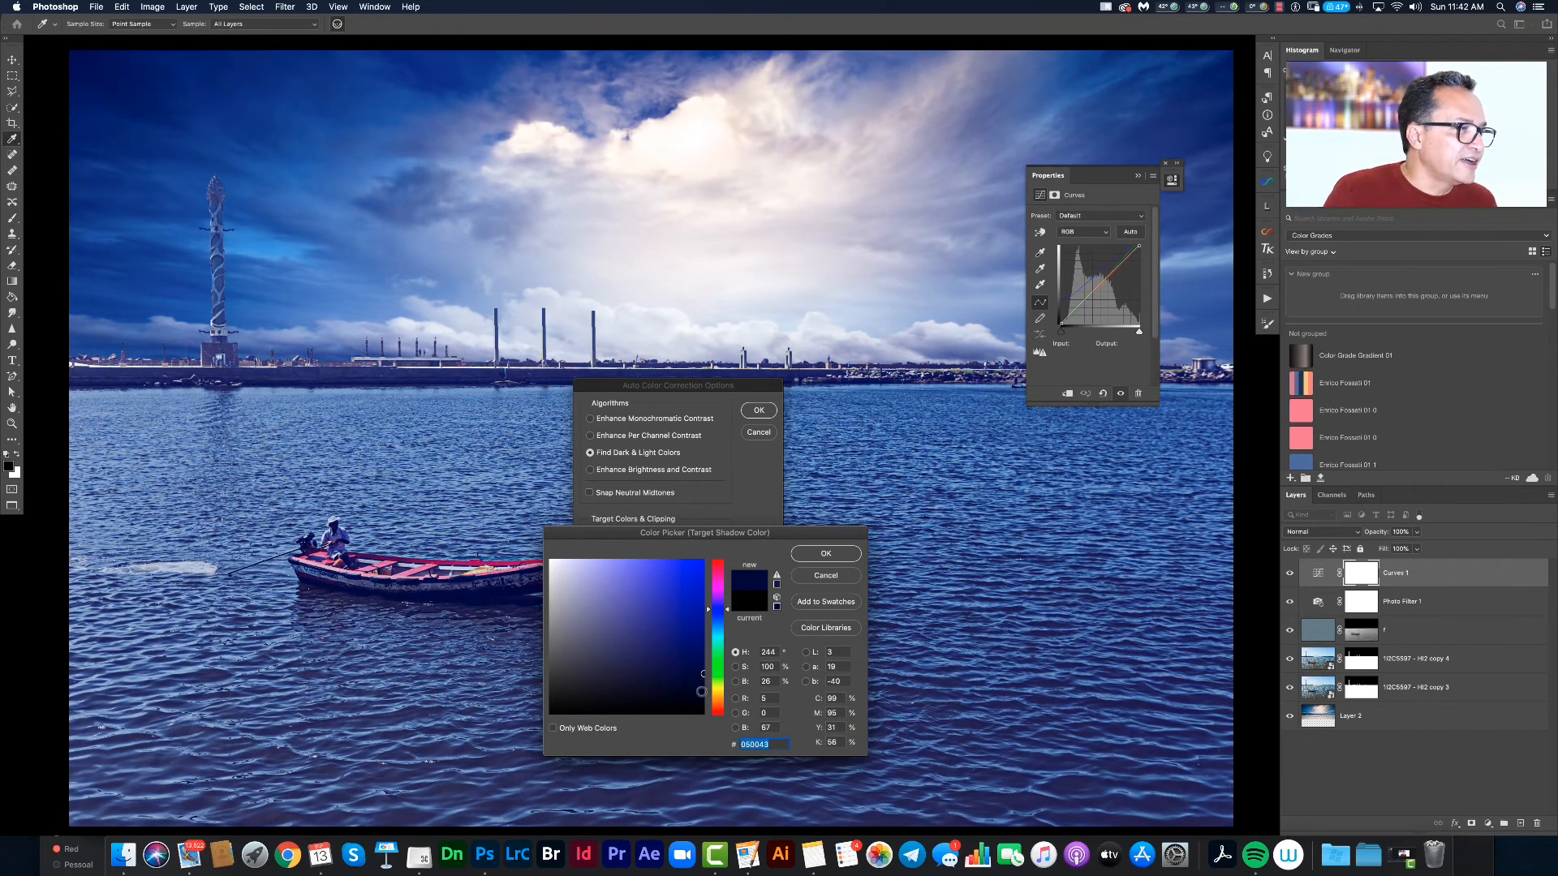
left_click(820, 554)
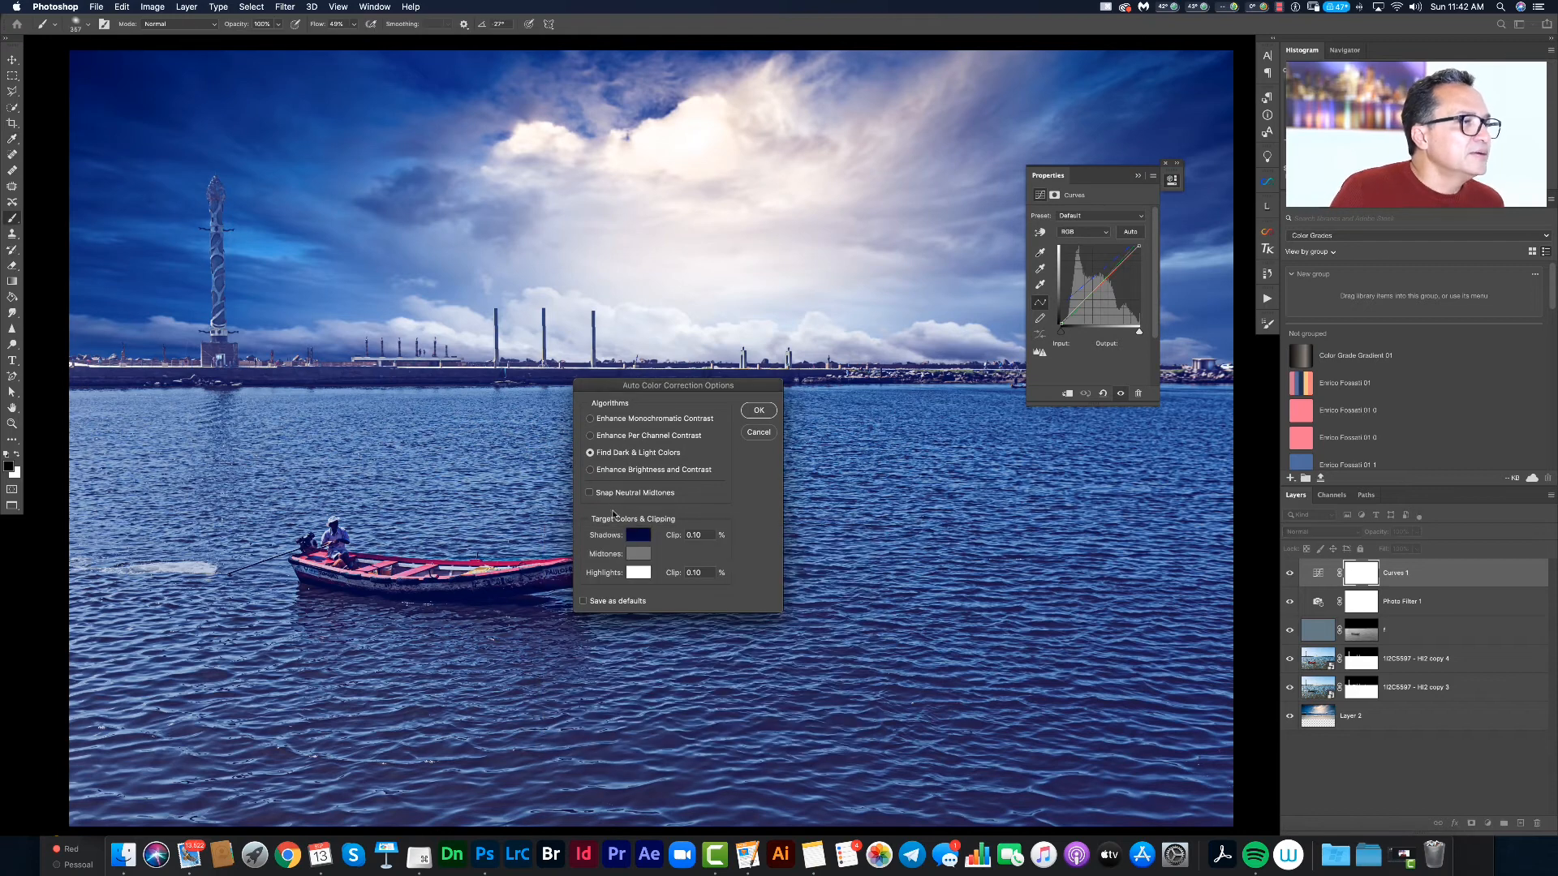
- Set the target midtone colour to a muted blue-grey, #696d7e
left_click(638, 553)
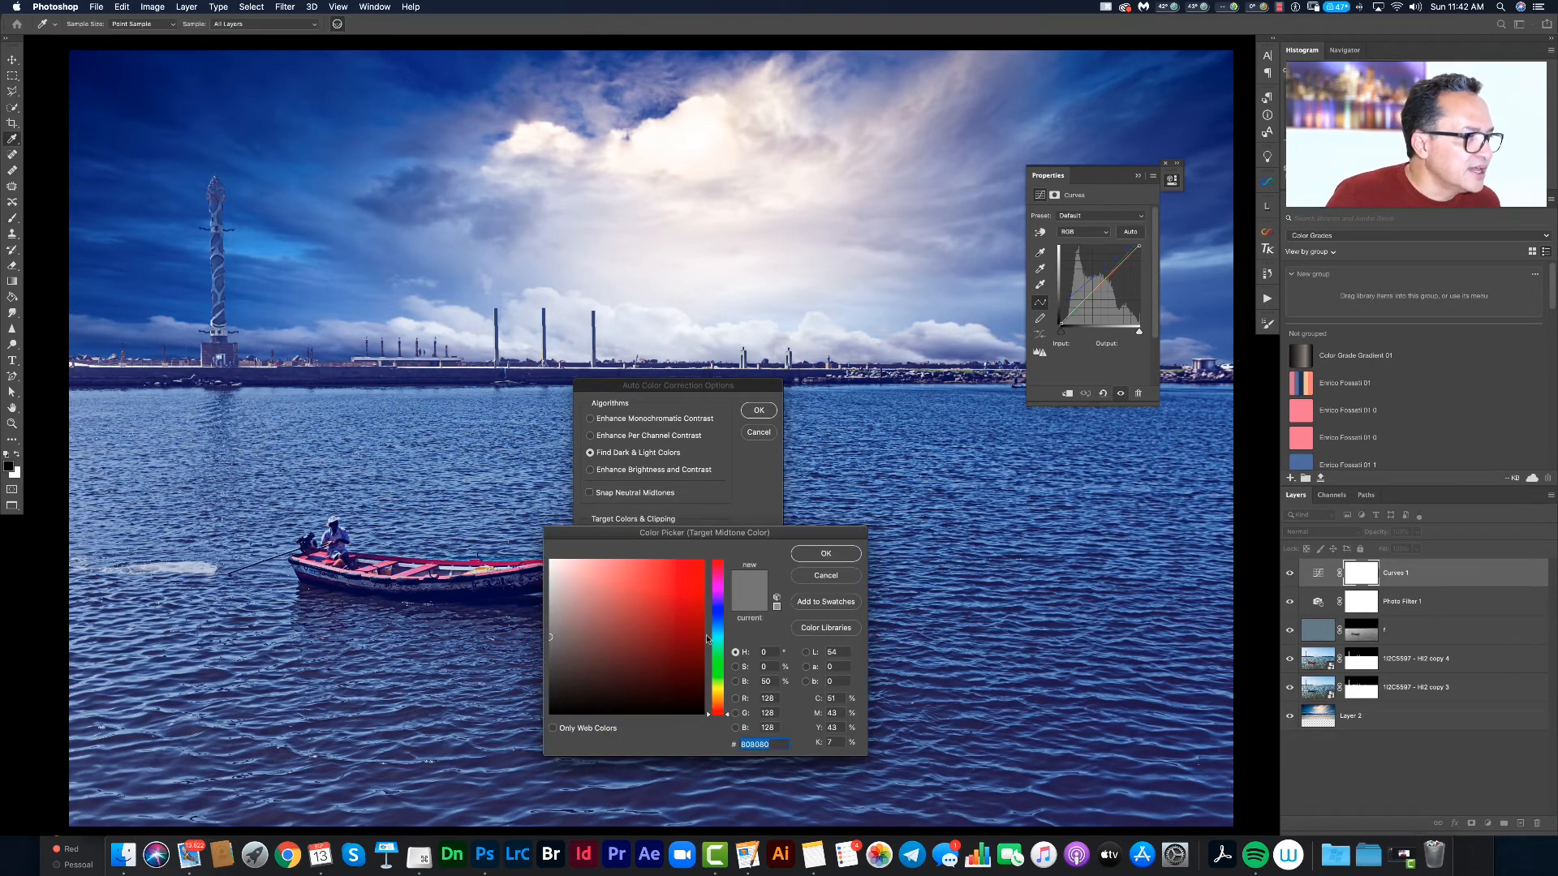
left_click(714, 617)
left_click(567, 637)
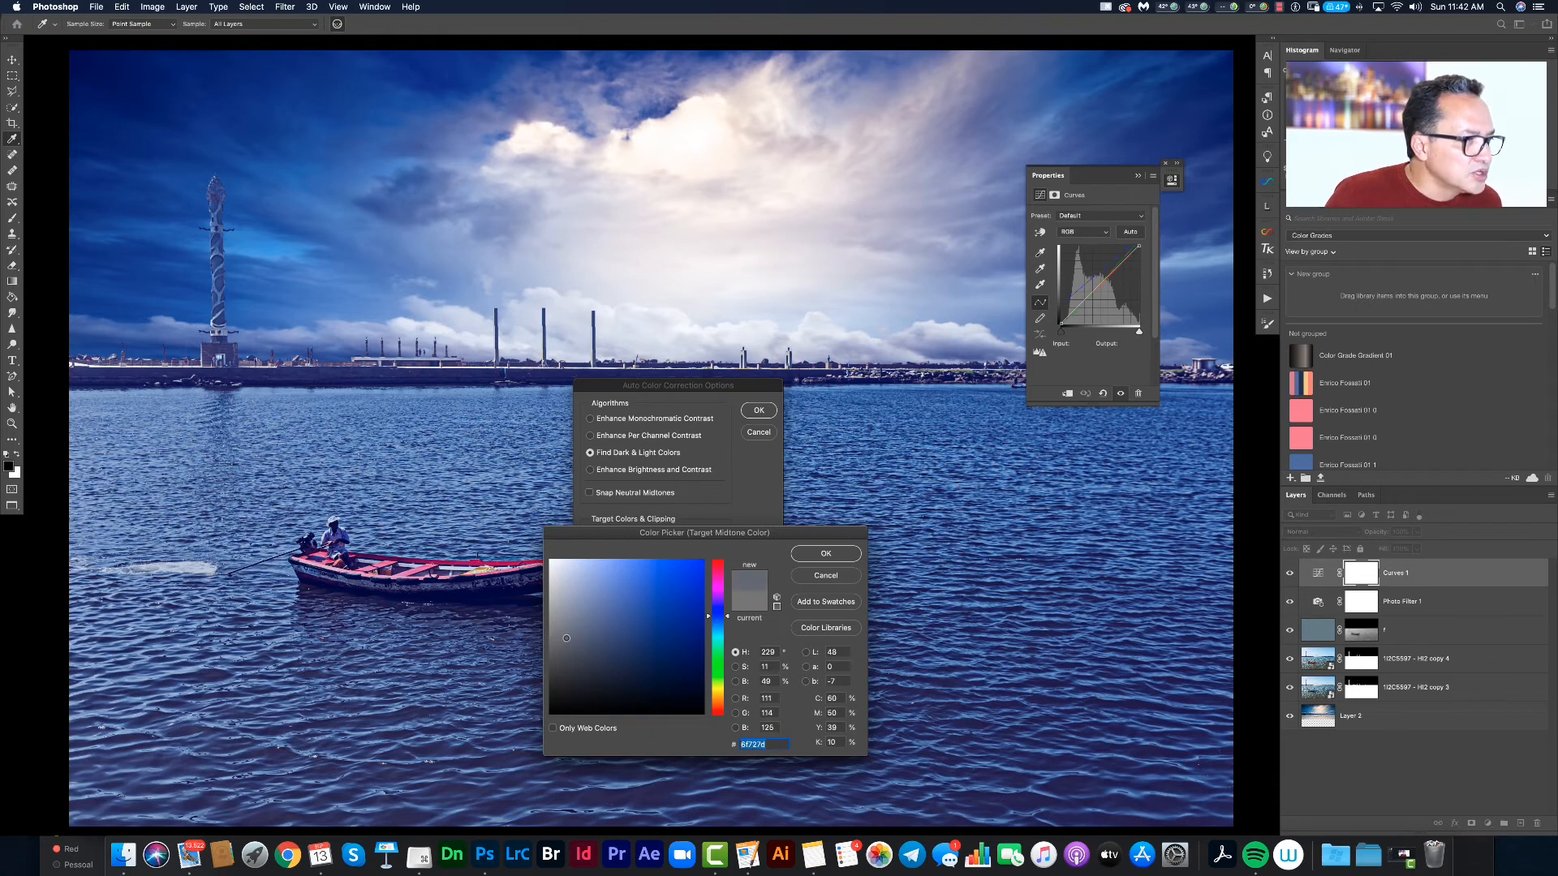
left_click(574, 637)
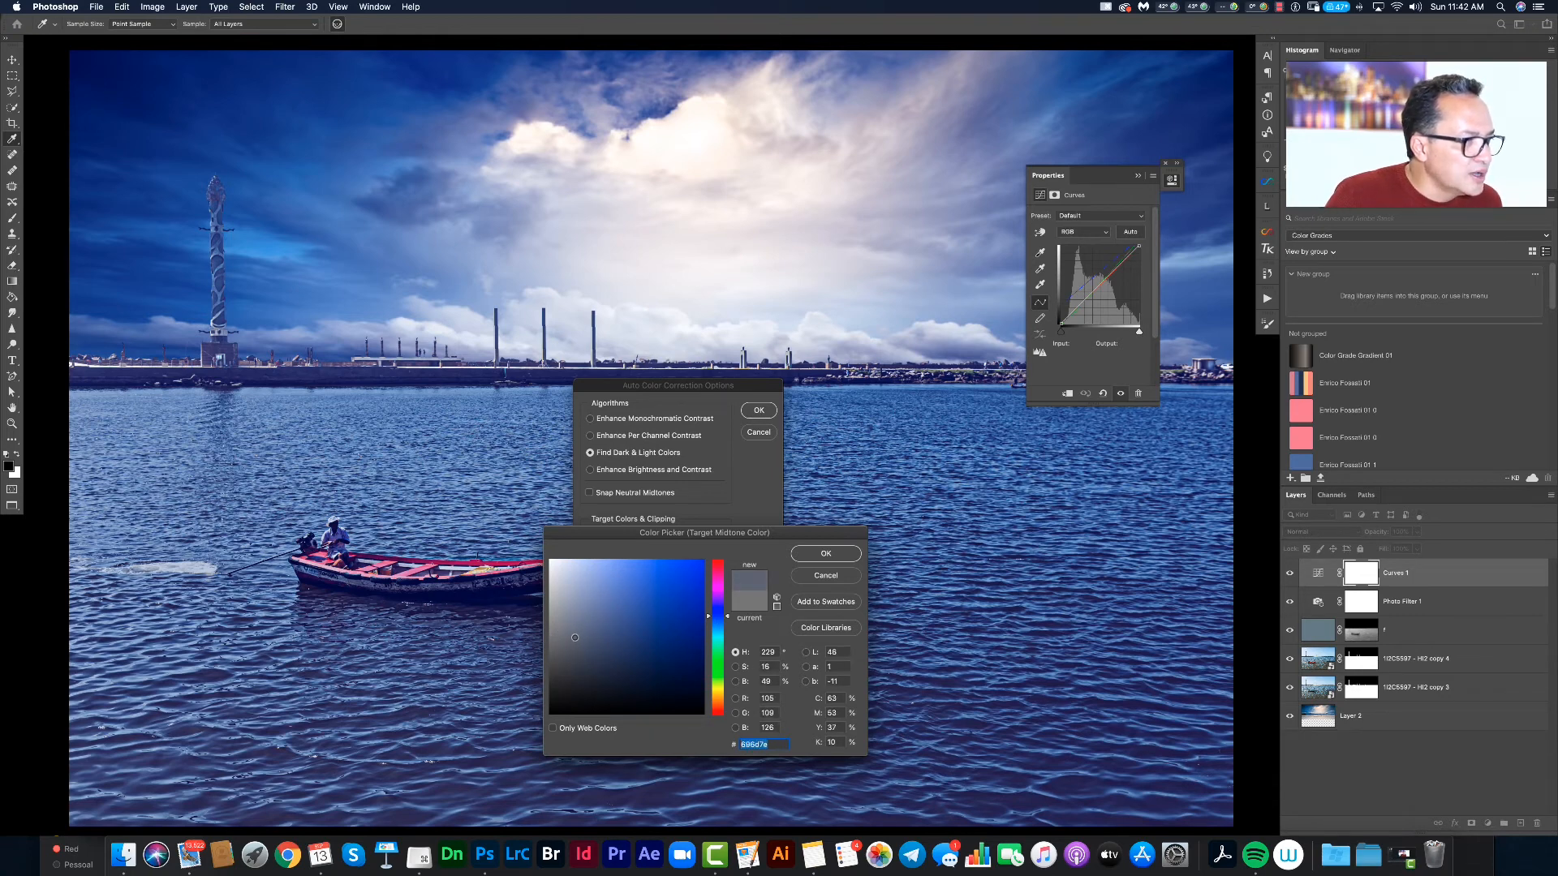
left_click(826, 554)
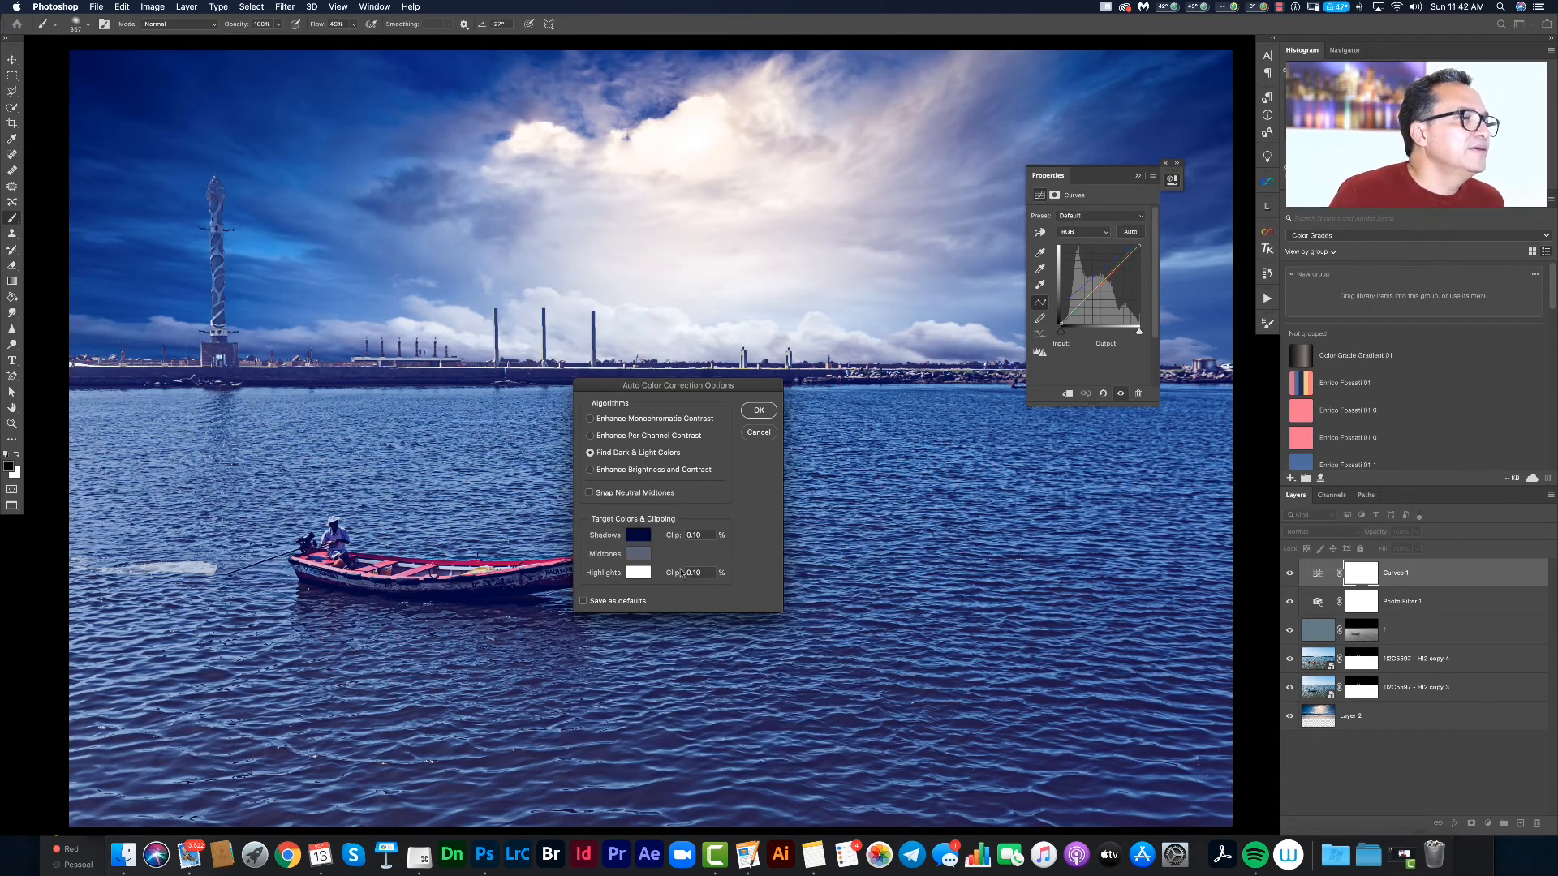
- Set the target highlight colour to pale blue #e5e6ff and apply the auto correction without saving the target colours as defaults
left_click(638, 572)
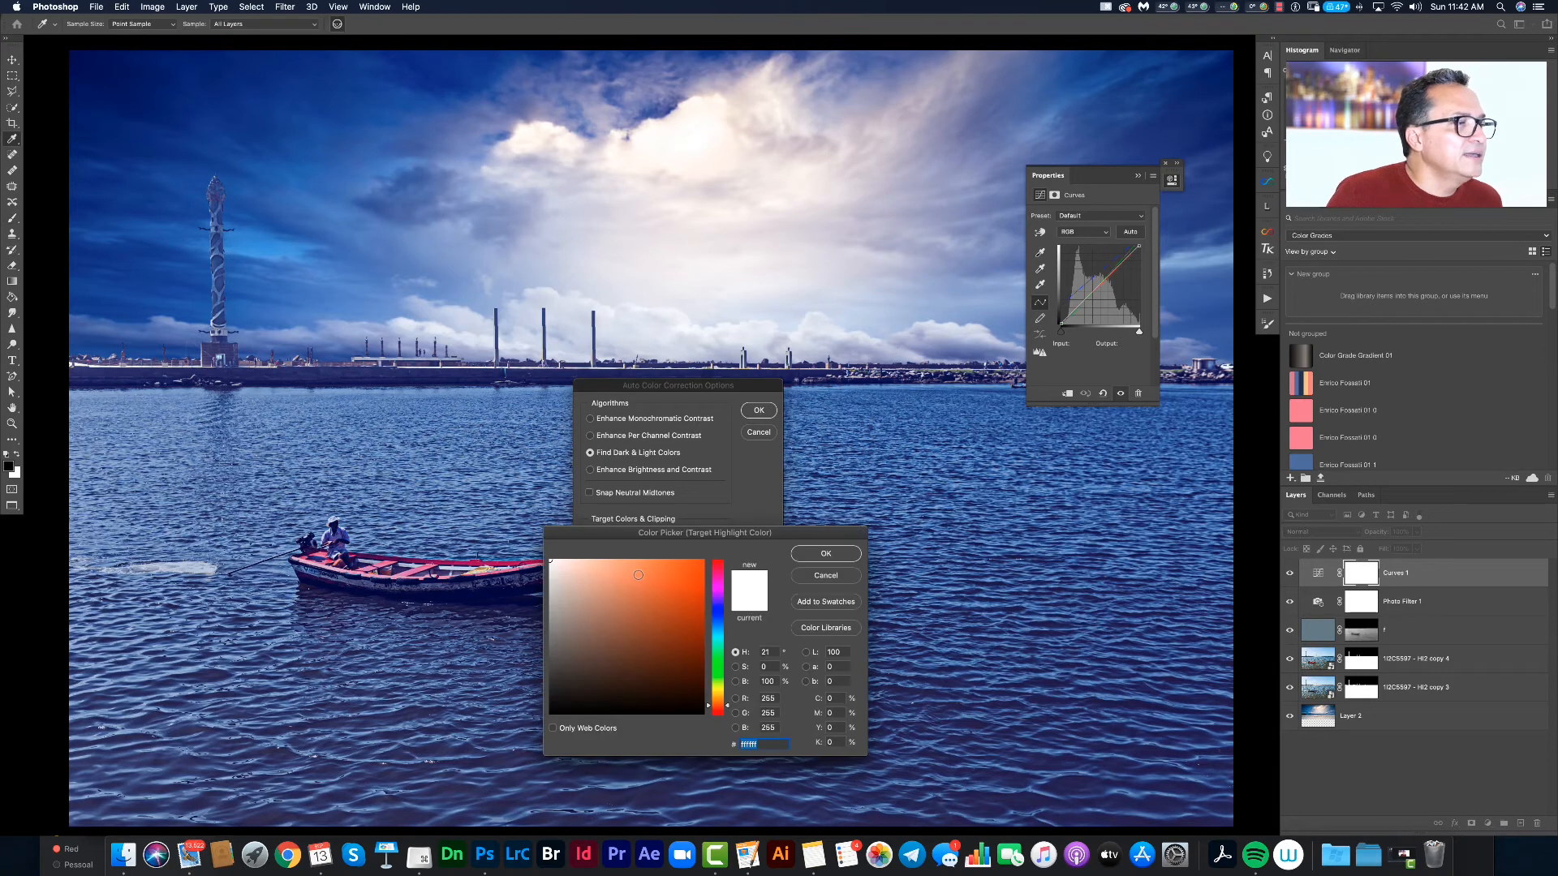
left_click(718, 612)
left_click(570, 562)
left_click_drag(575, 561, 575, 560)
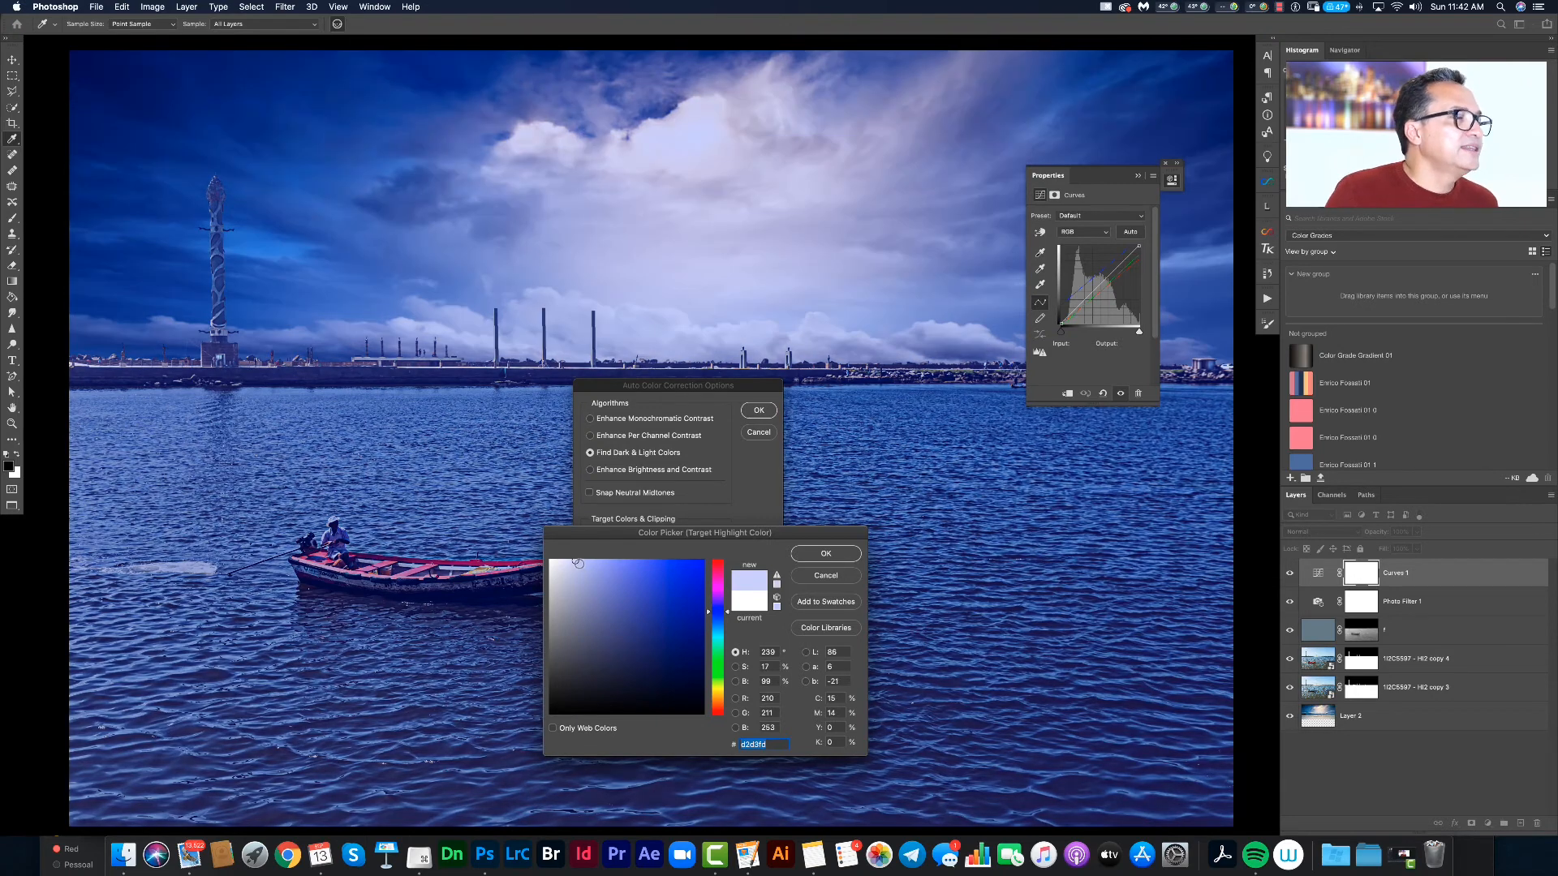
left_click_drag(565, 560, 566, 558)
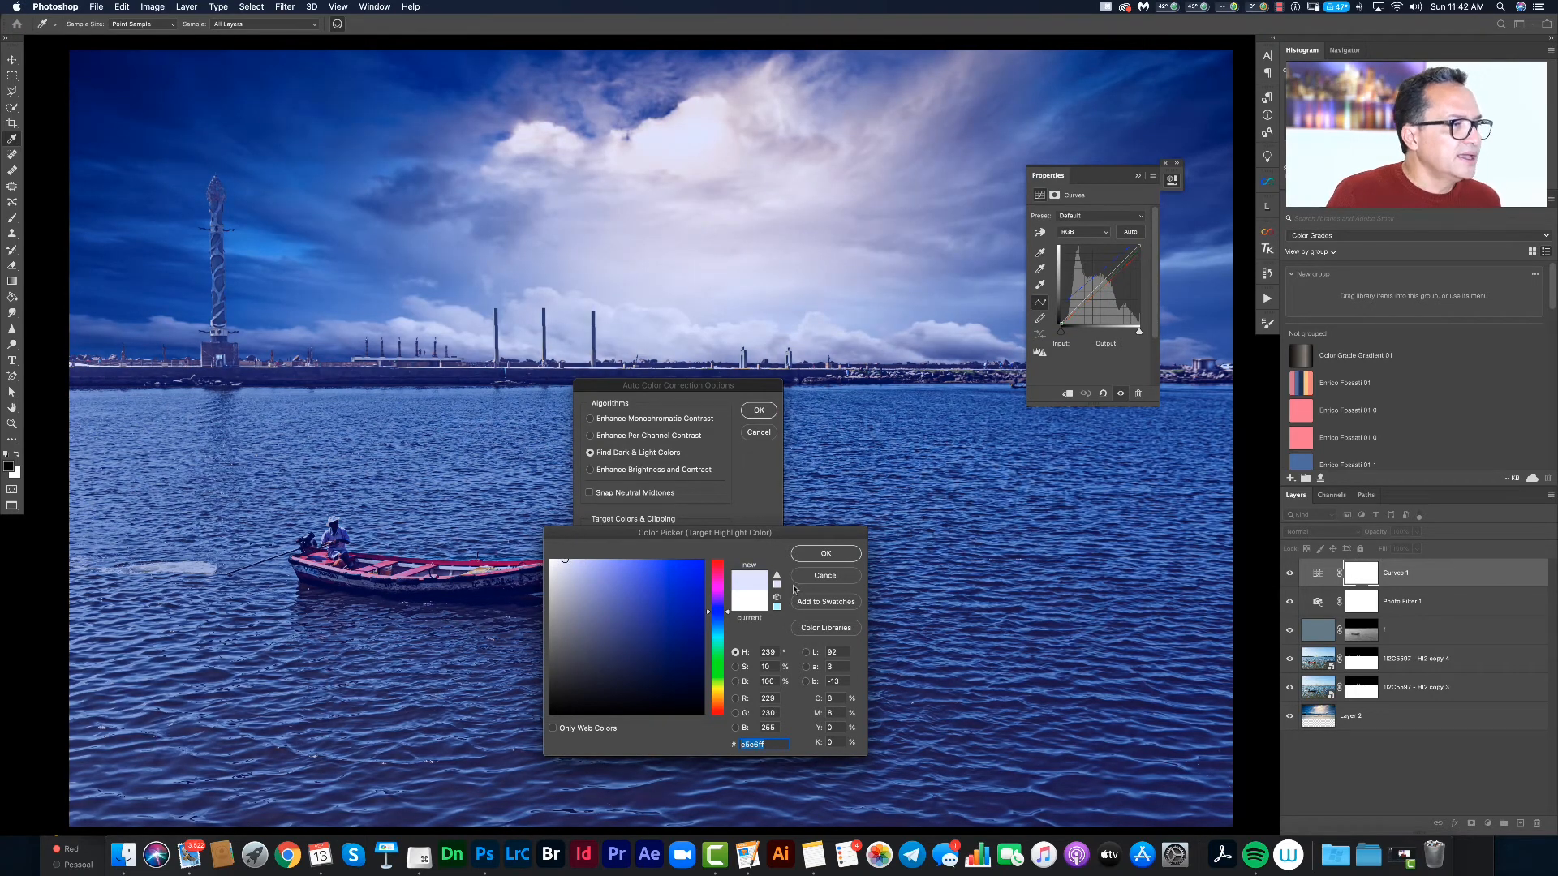
left_click(835, 559)
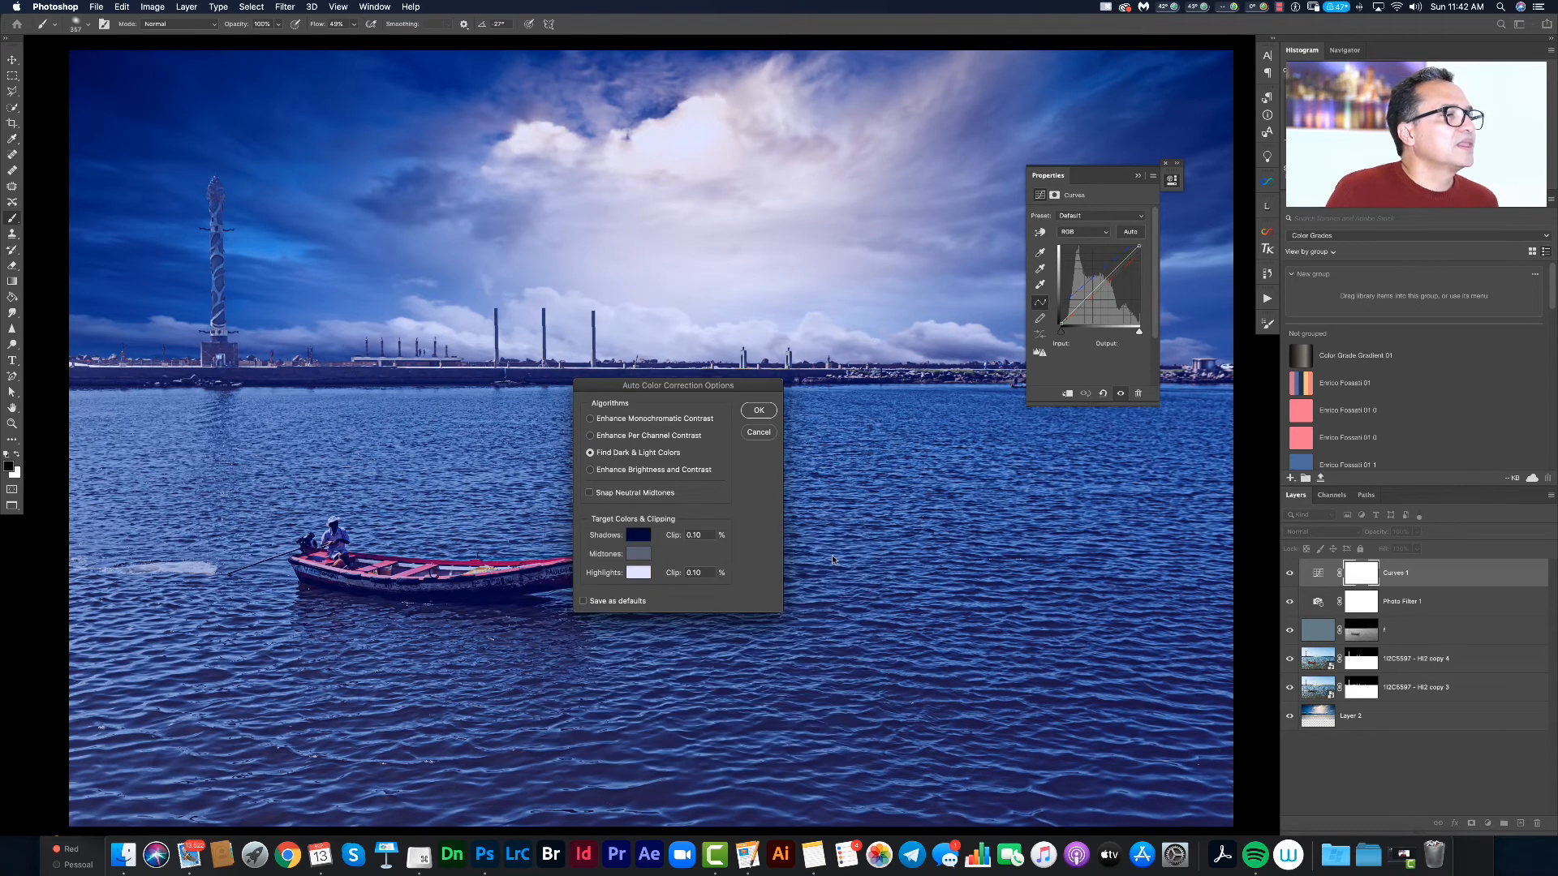
left_click(759, 412)
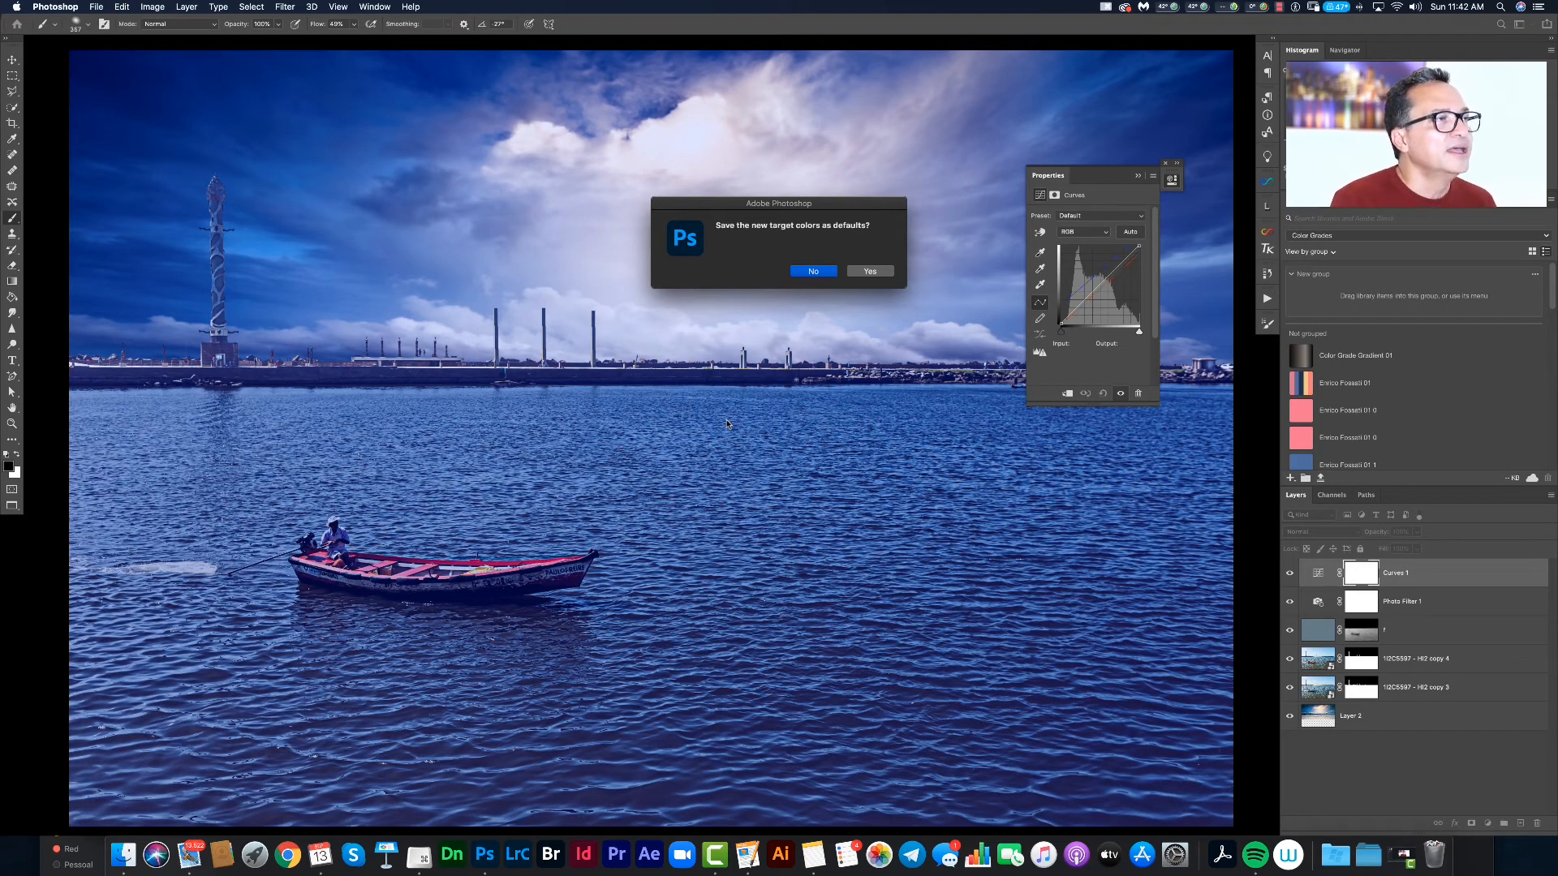
left_click(813, 271)
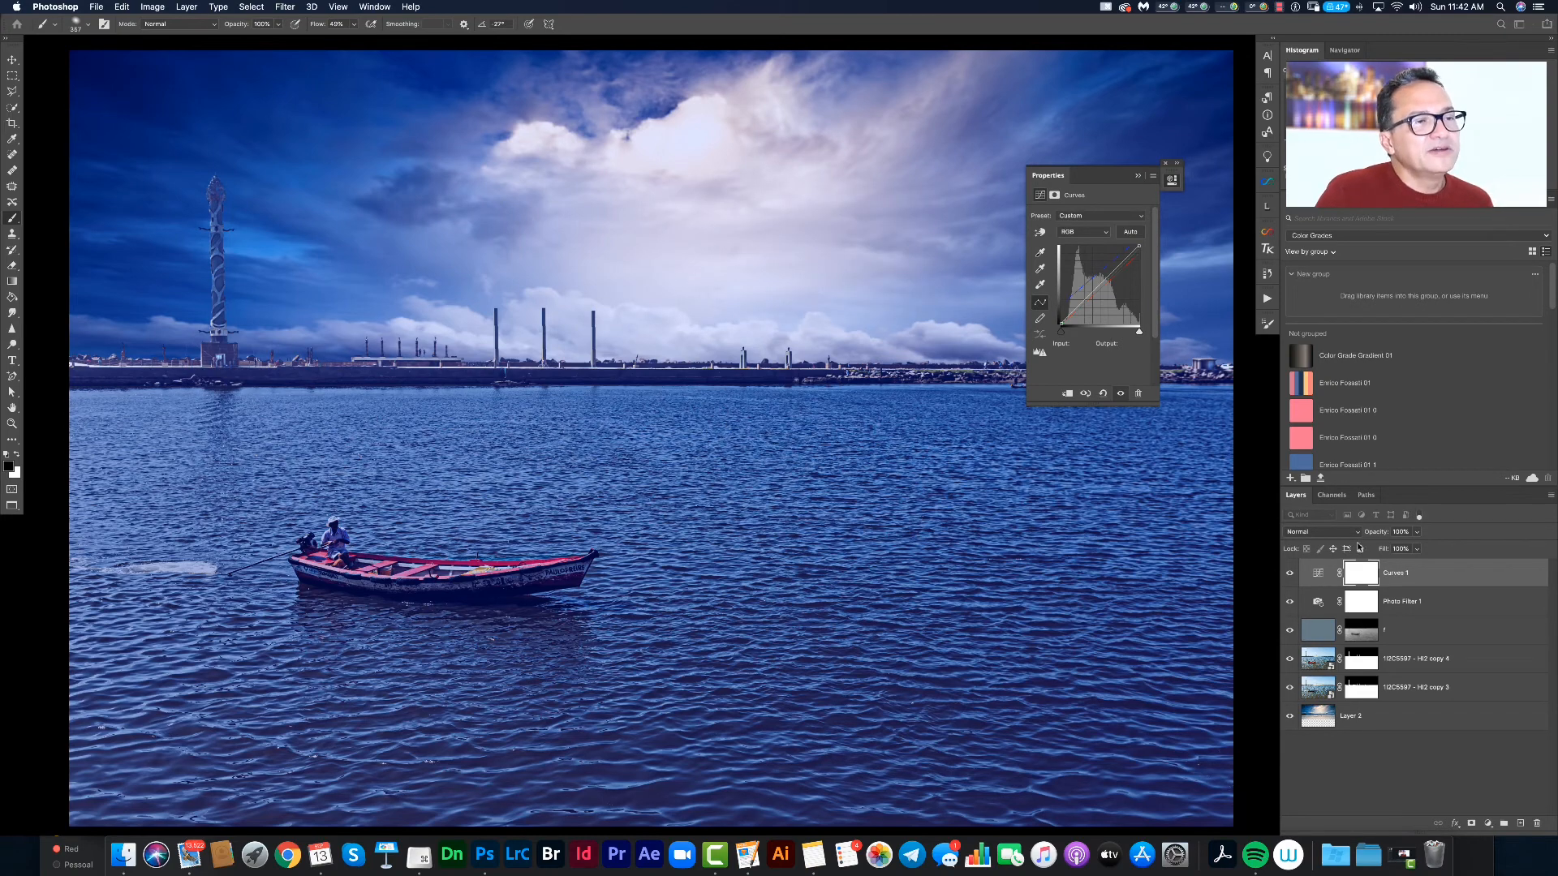
- Set the Curves adjustment's blend mode to Color and its fill to 30%
left_click(1359, 535)
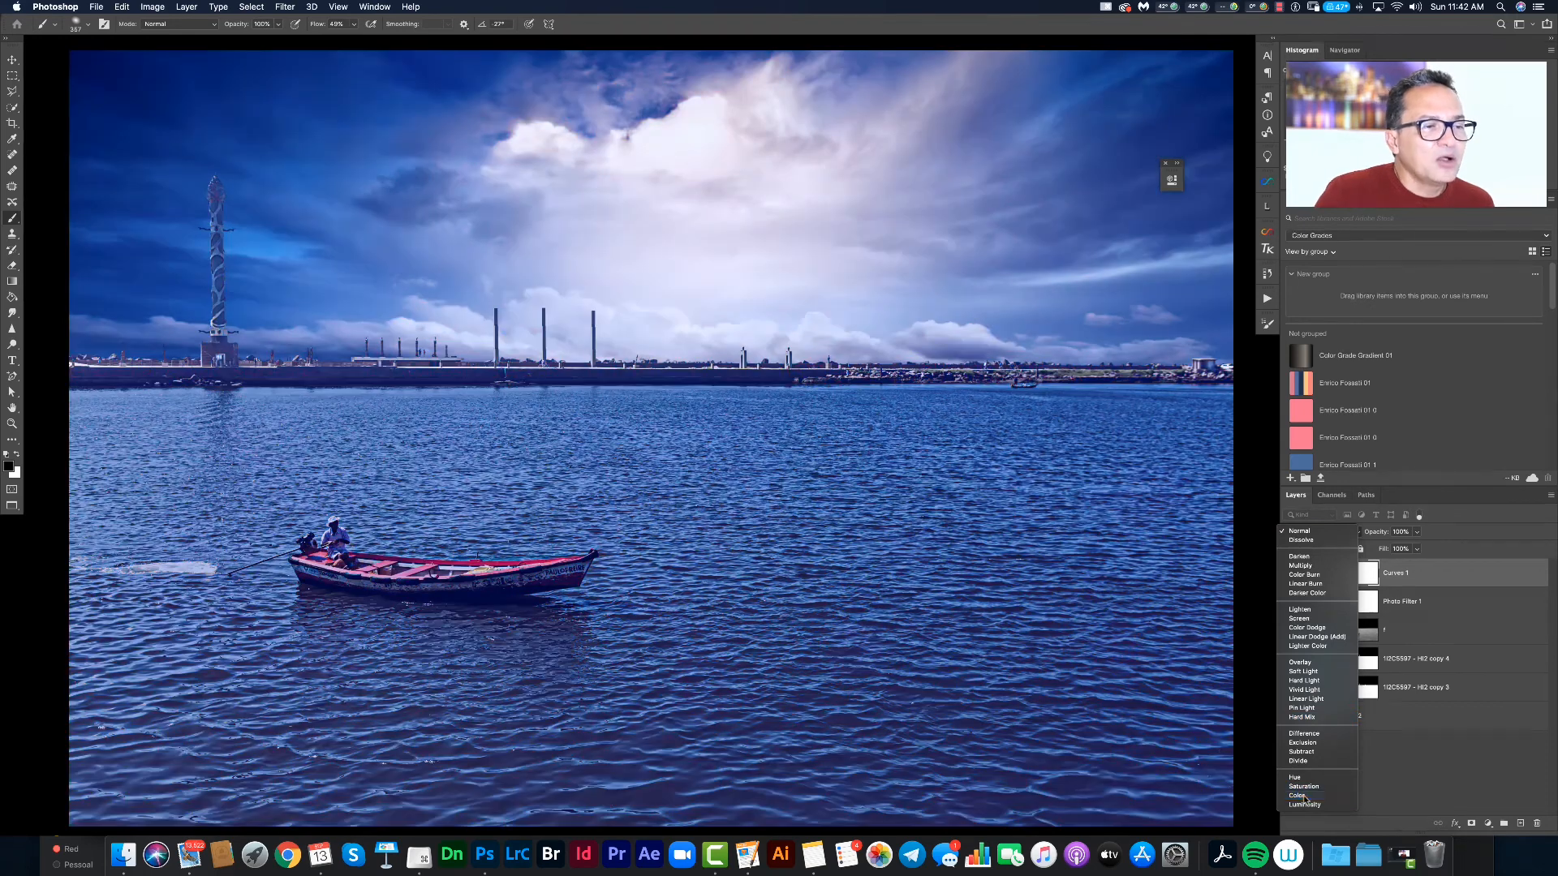
left_click(1359, 765)
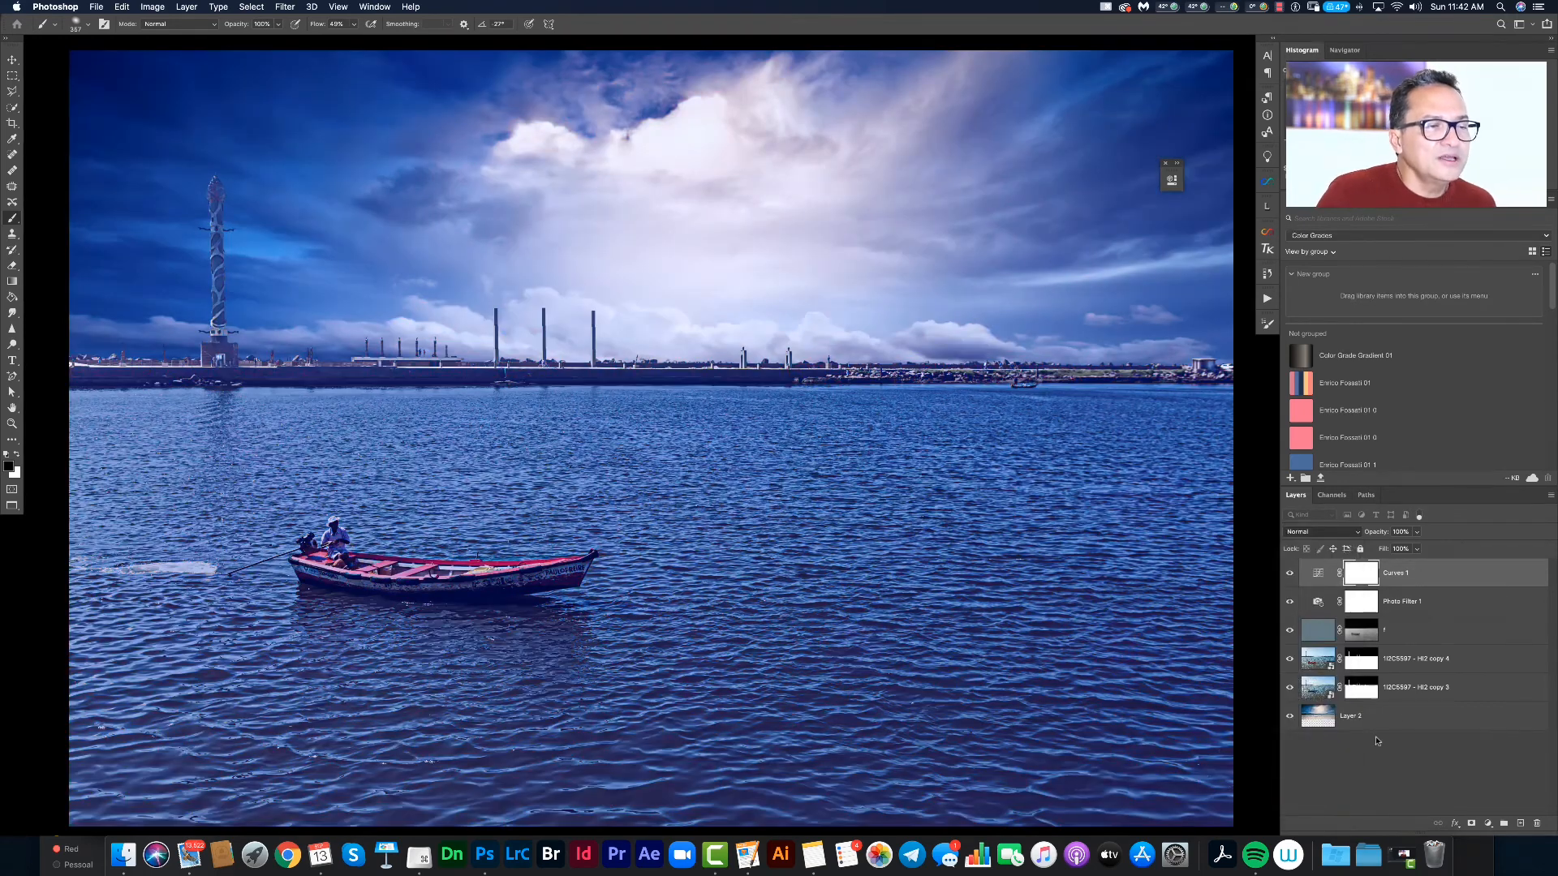
key("shift+alt+c")
left_click(1408, 549)
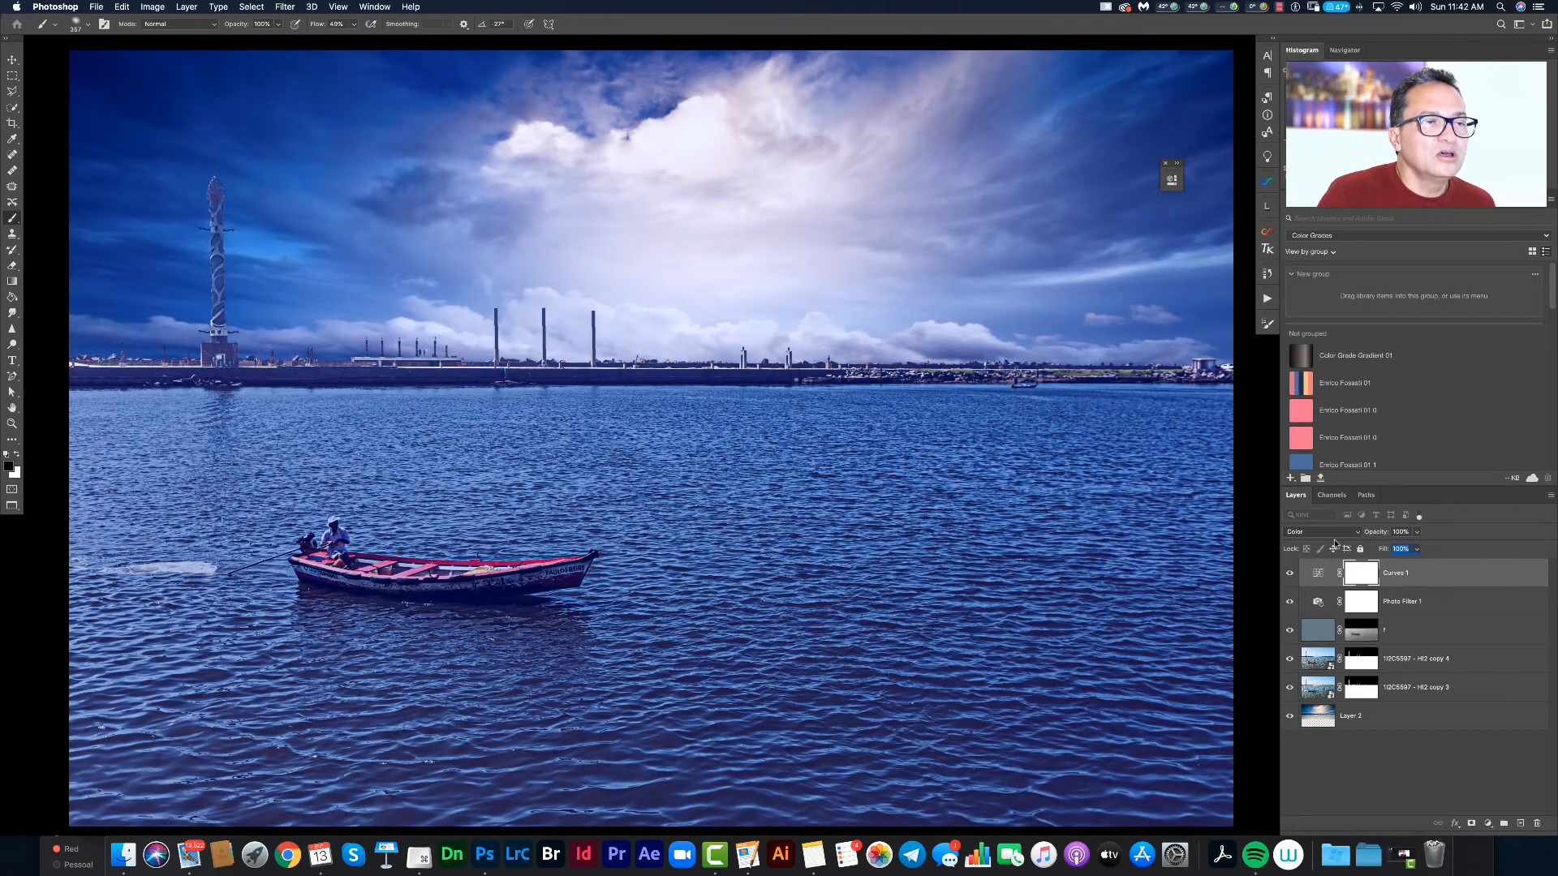
type("3")
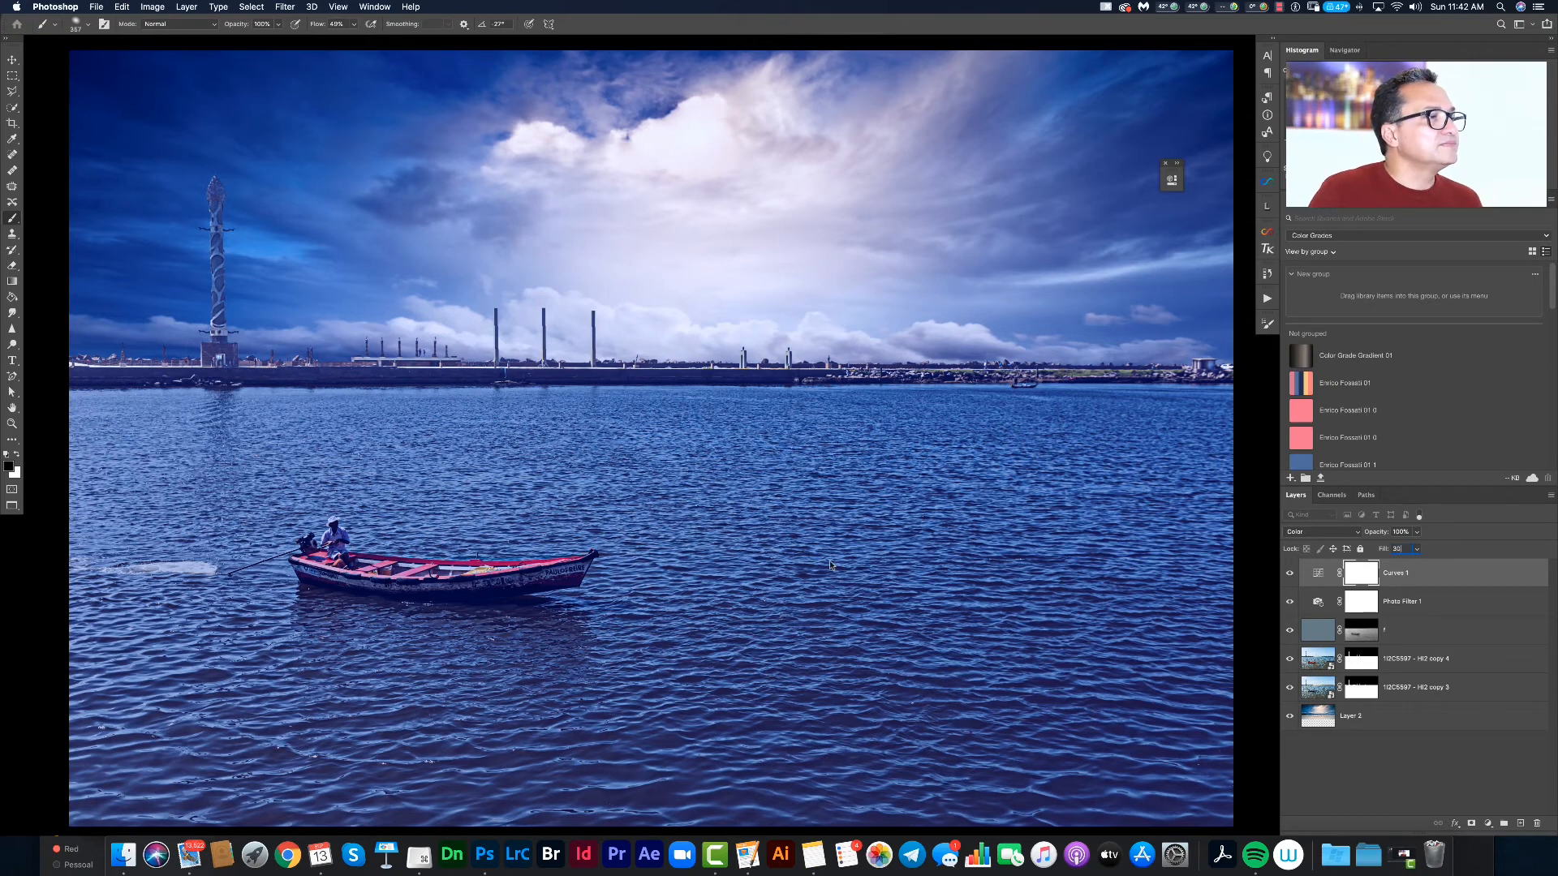
key("Return")
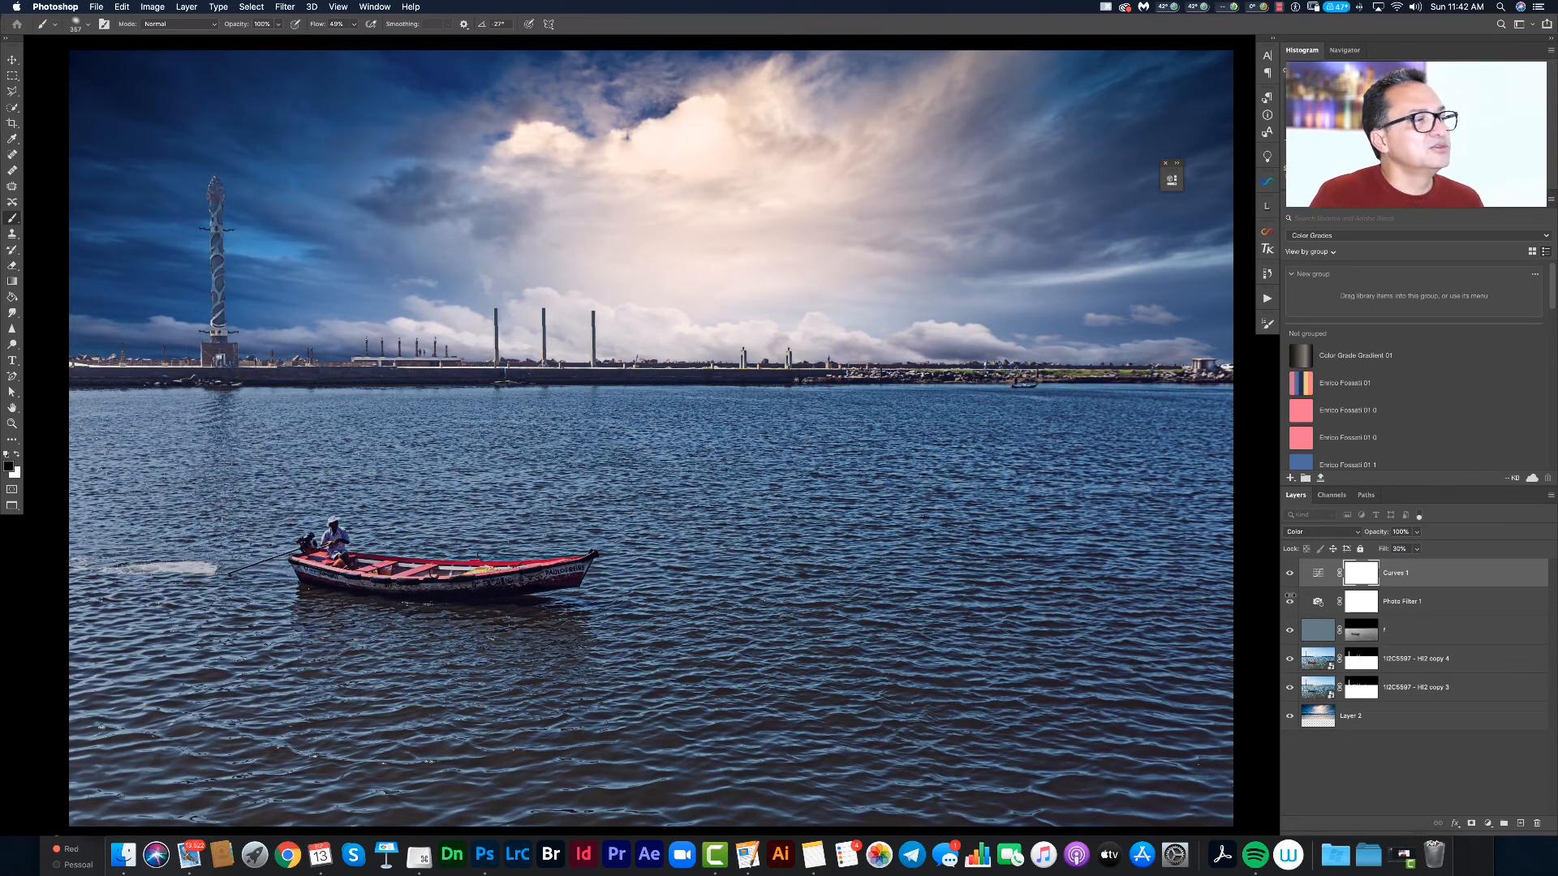
- Compare the whole image with and without the Curves 1 adjustment
key("z")
left_click(699, 542, "alt")
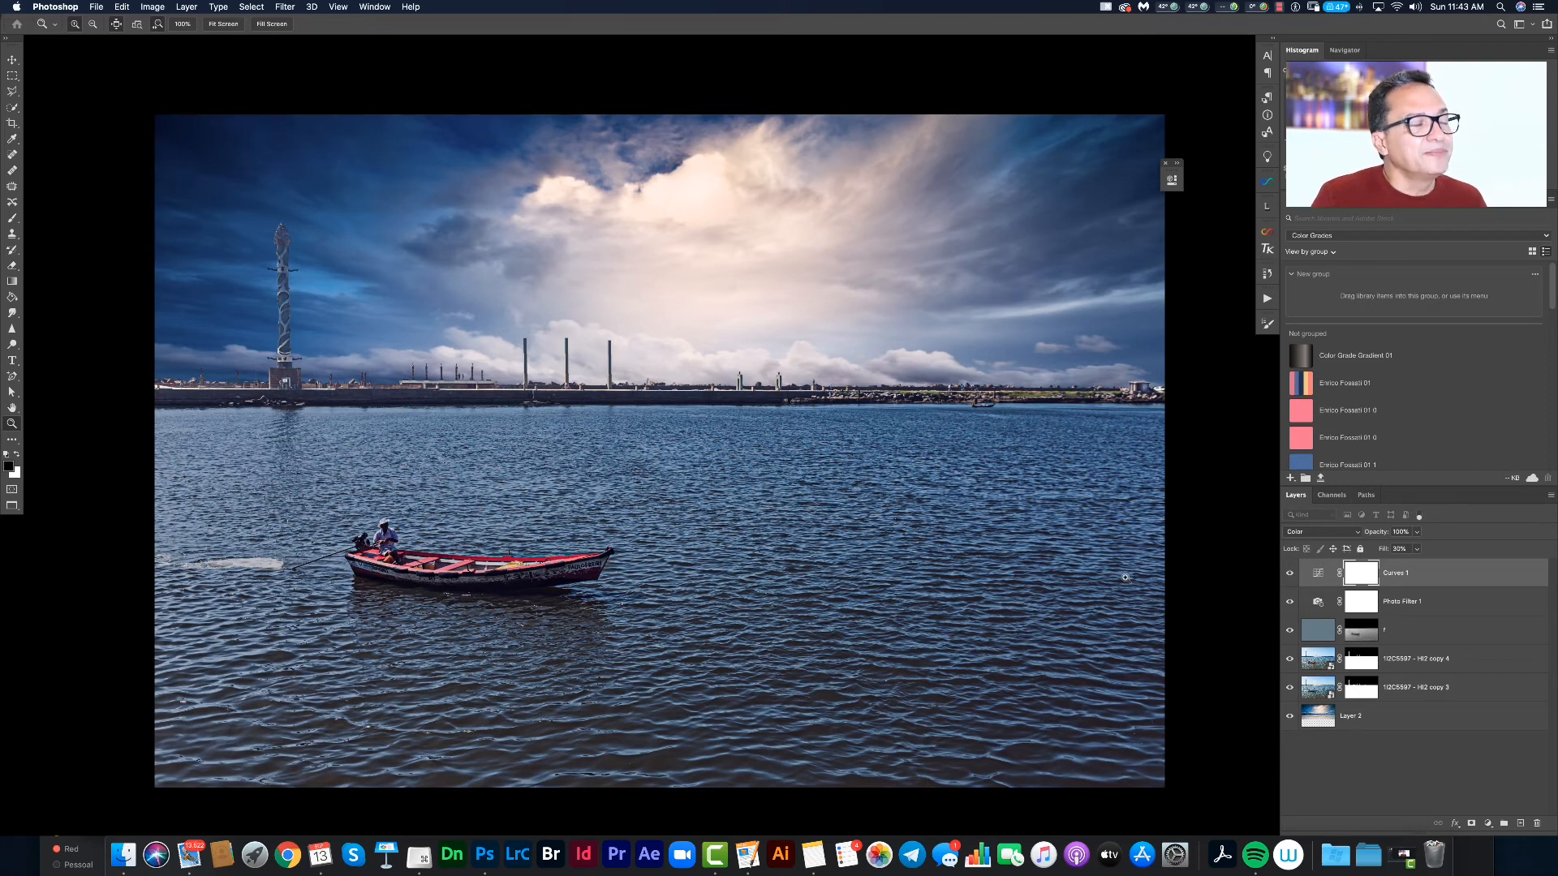
left_click(1289, 574)
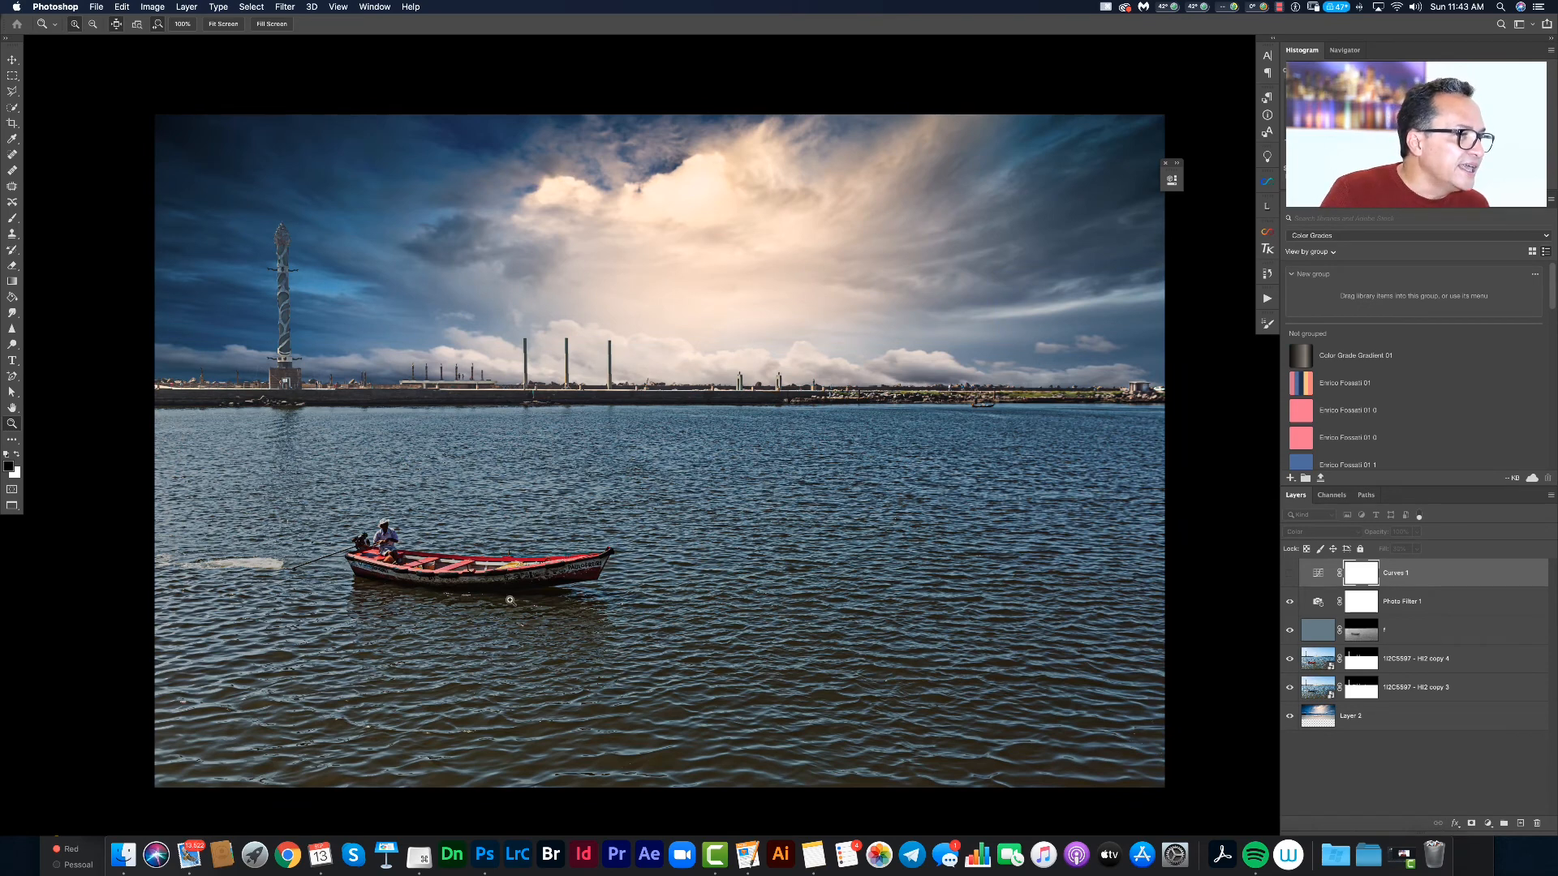
left_click(1289, 573)
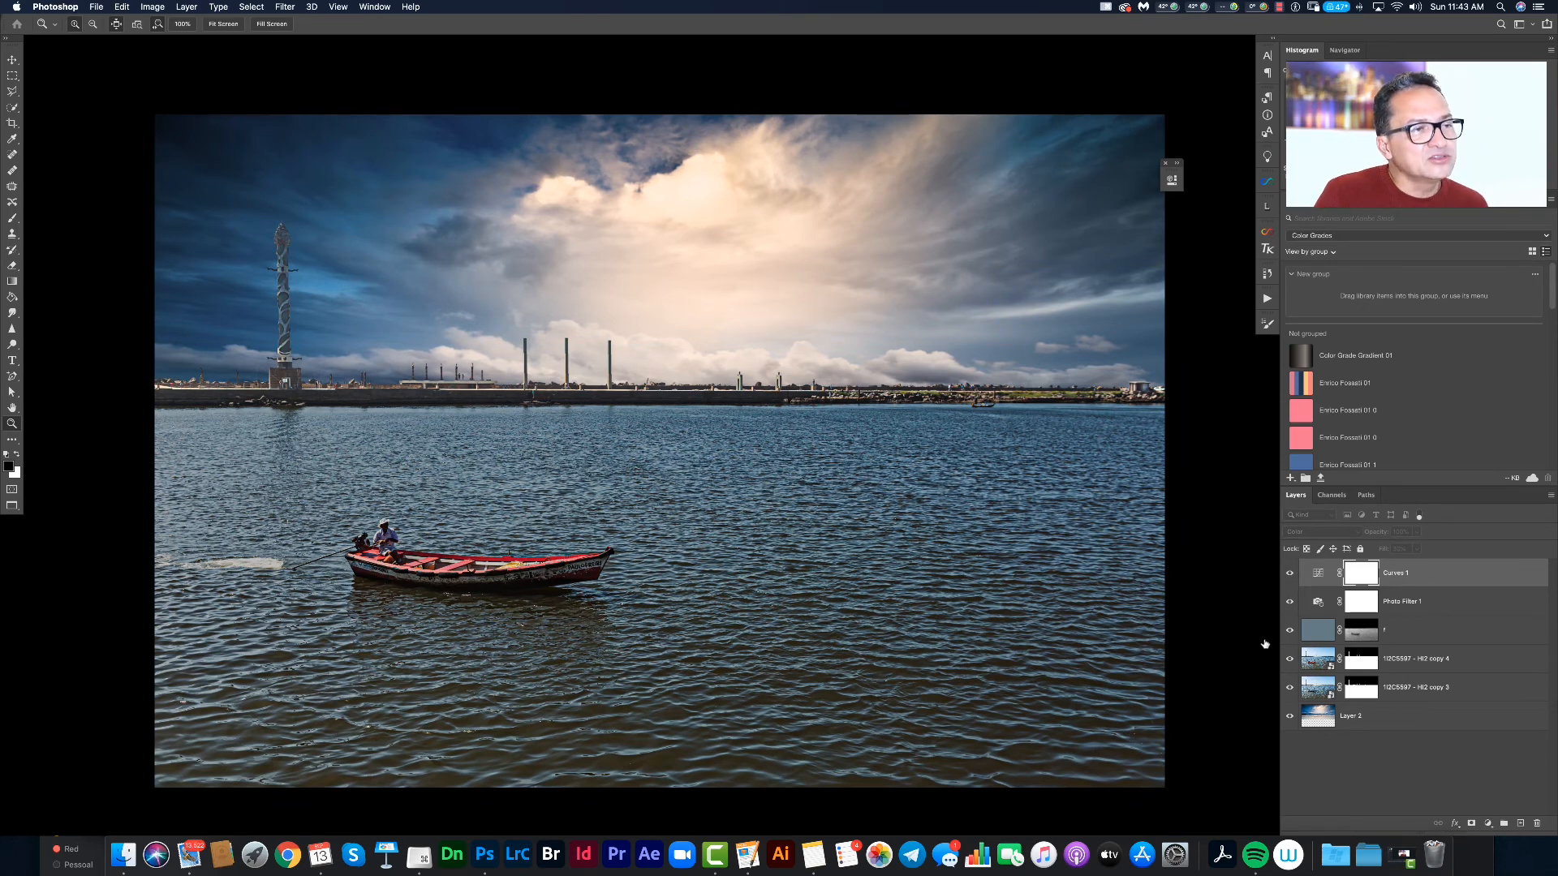
- Hide the Curves 1 adjustment and load the Red channel's luminosity as a selection
left_click(1294, 574)
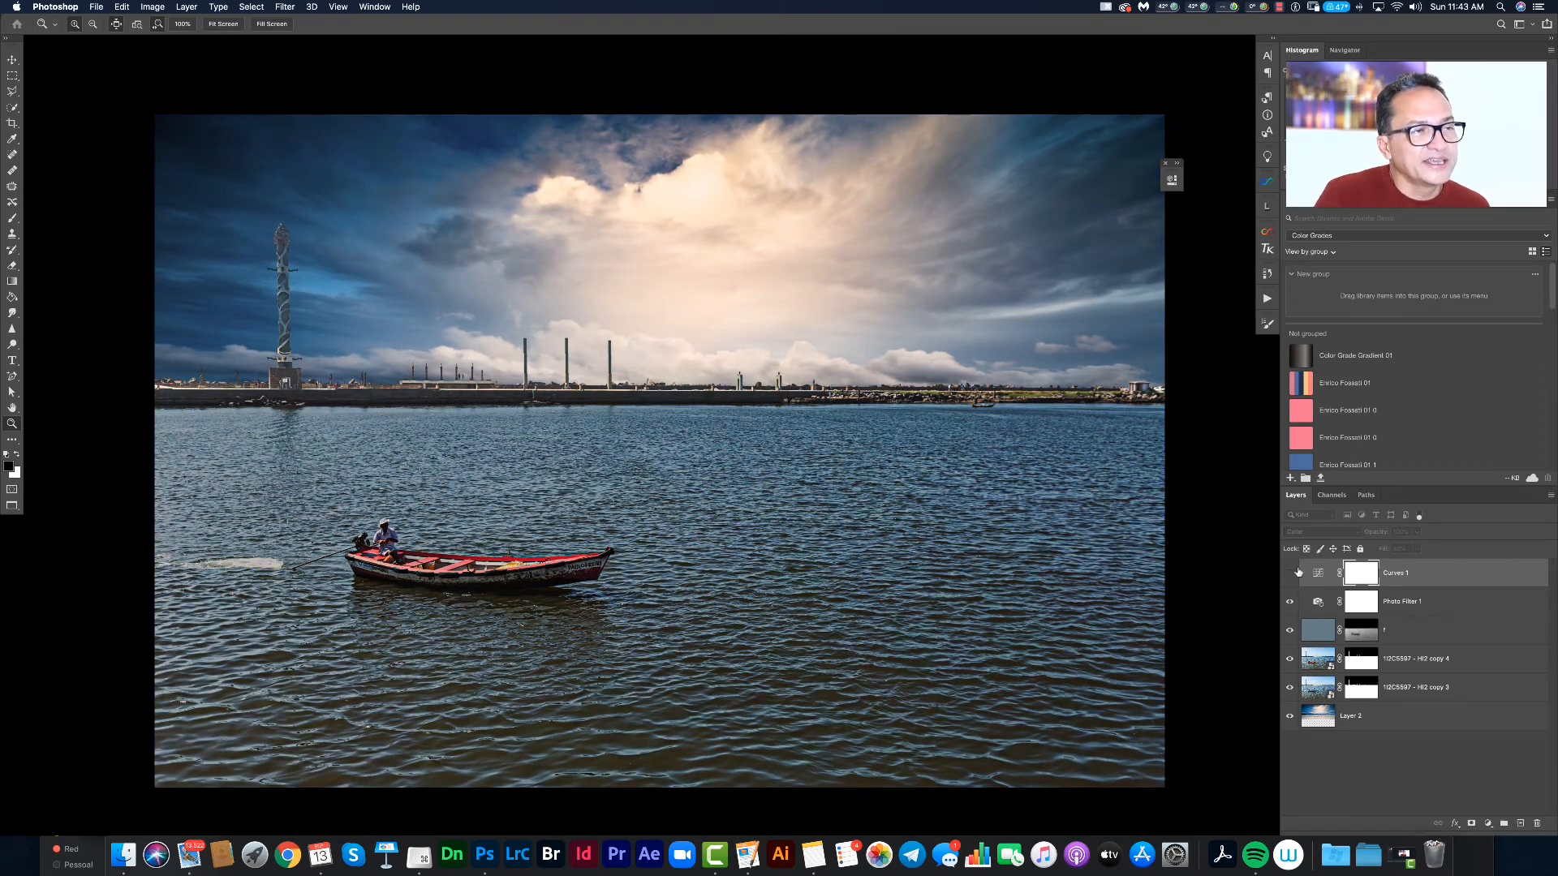
left_click(1331, 496)
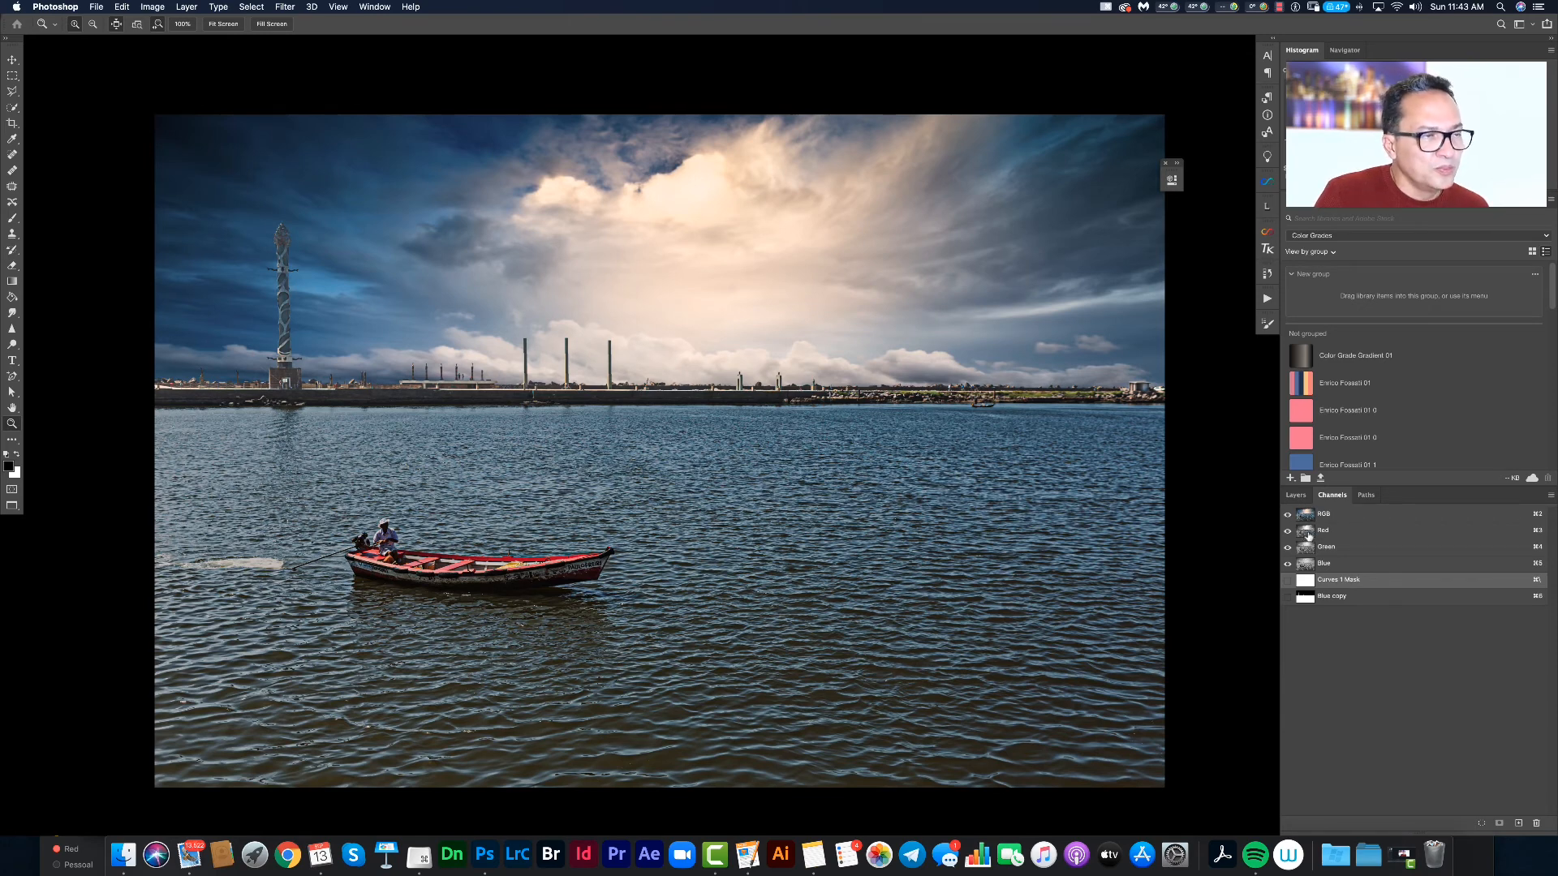
left_click(1309, 532)
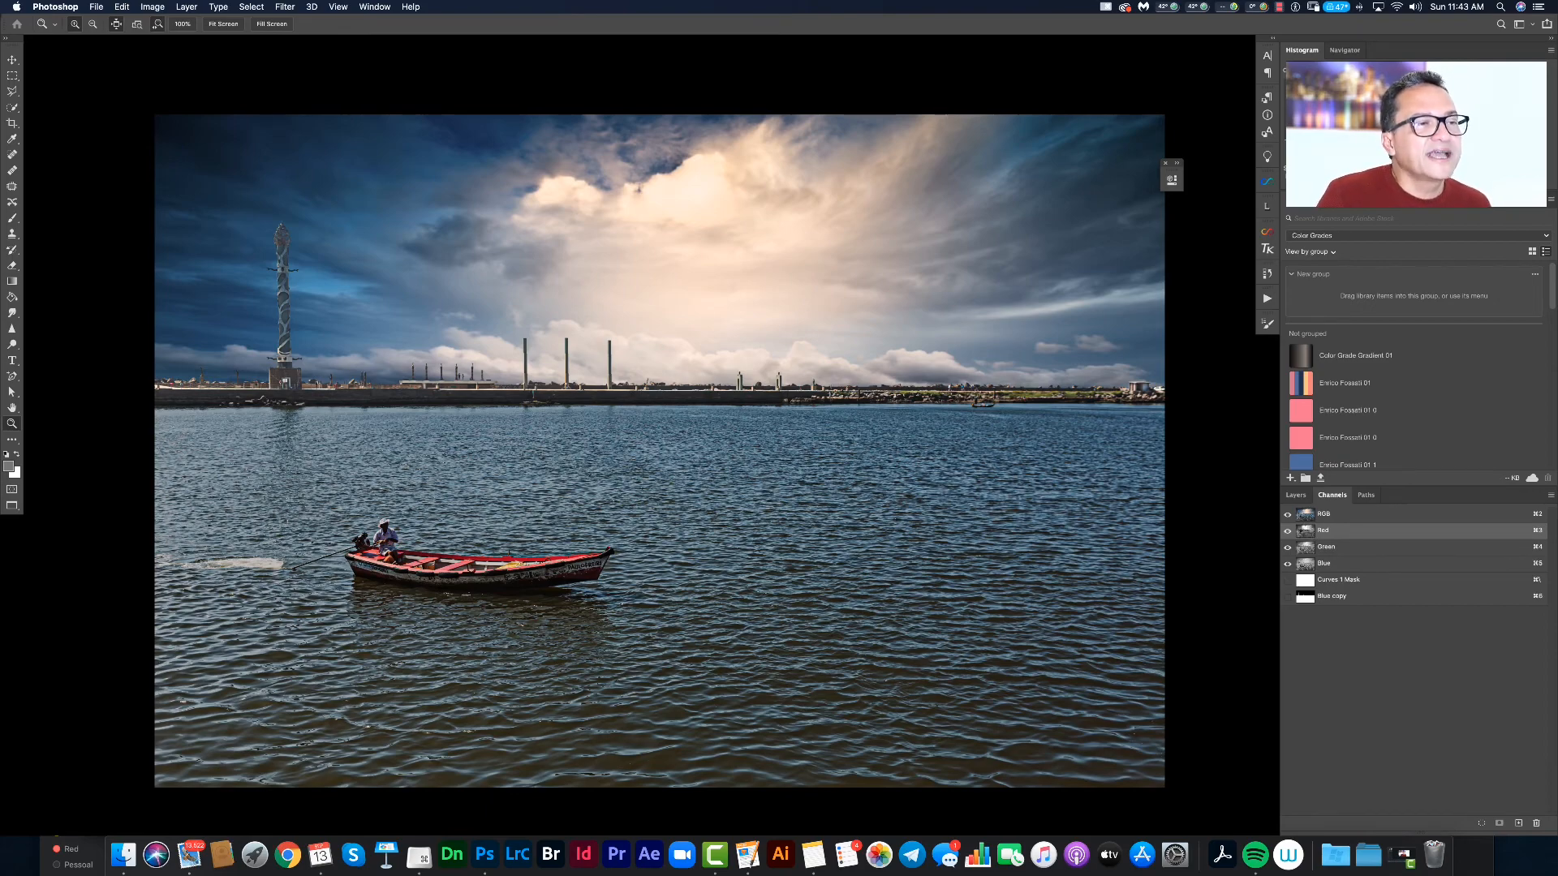
left_click(1308, 532, "super")
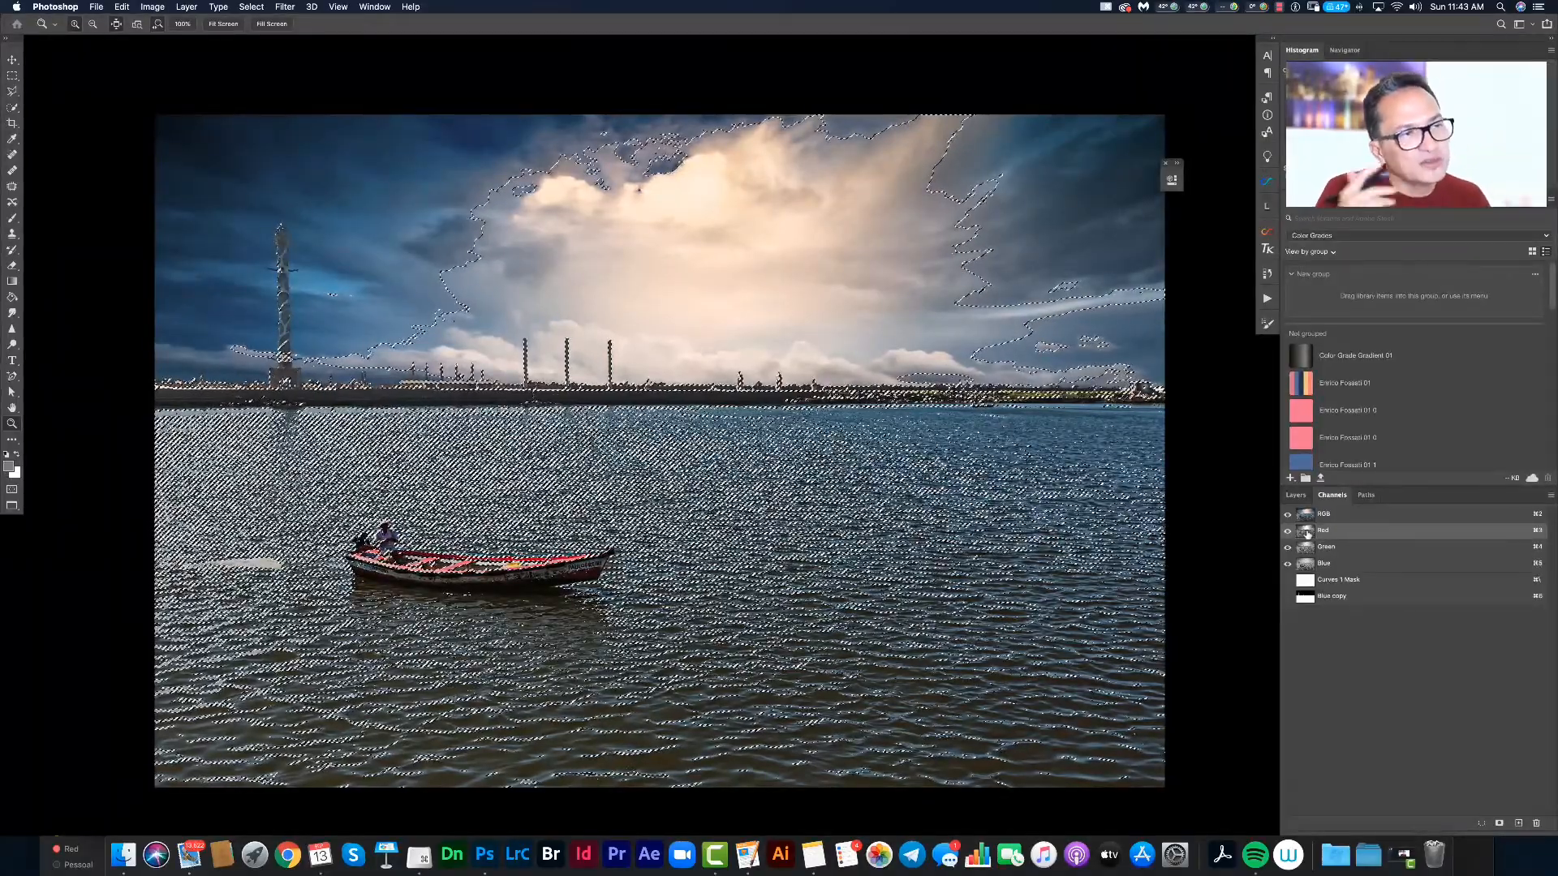
left_click(1295, 495)
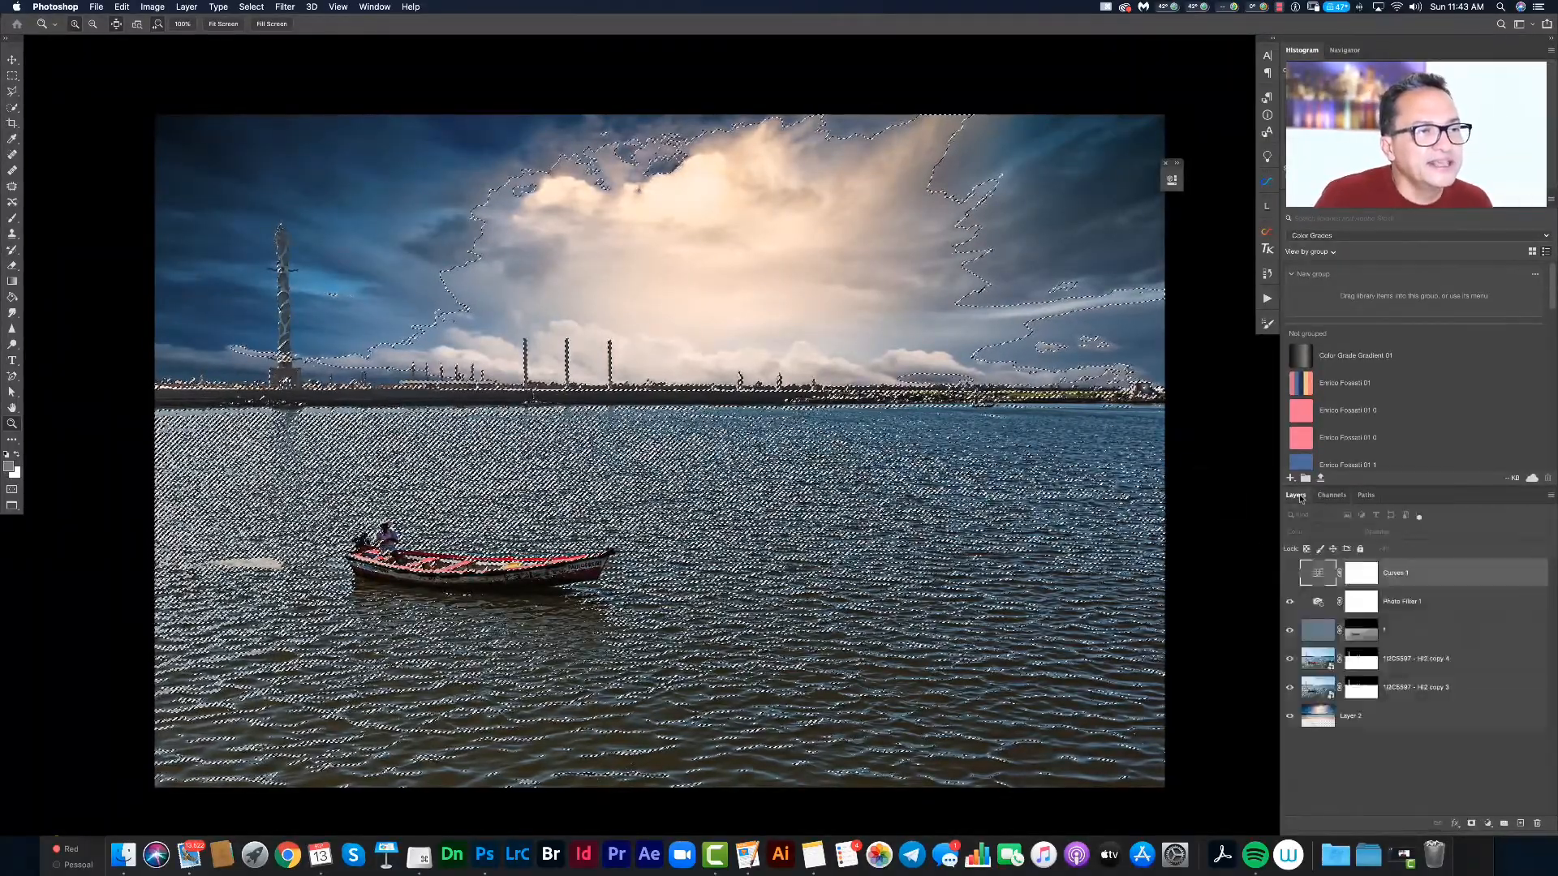
- Show Curves 1 again with its mask targeted, and feather the luminosity selection by 15 pixels
left_click(1290, 574)
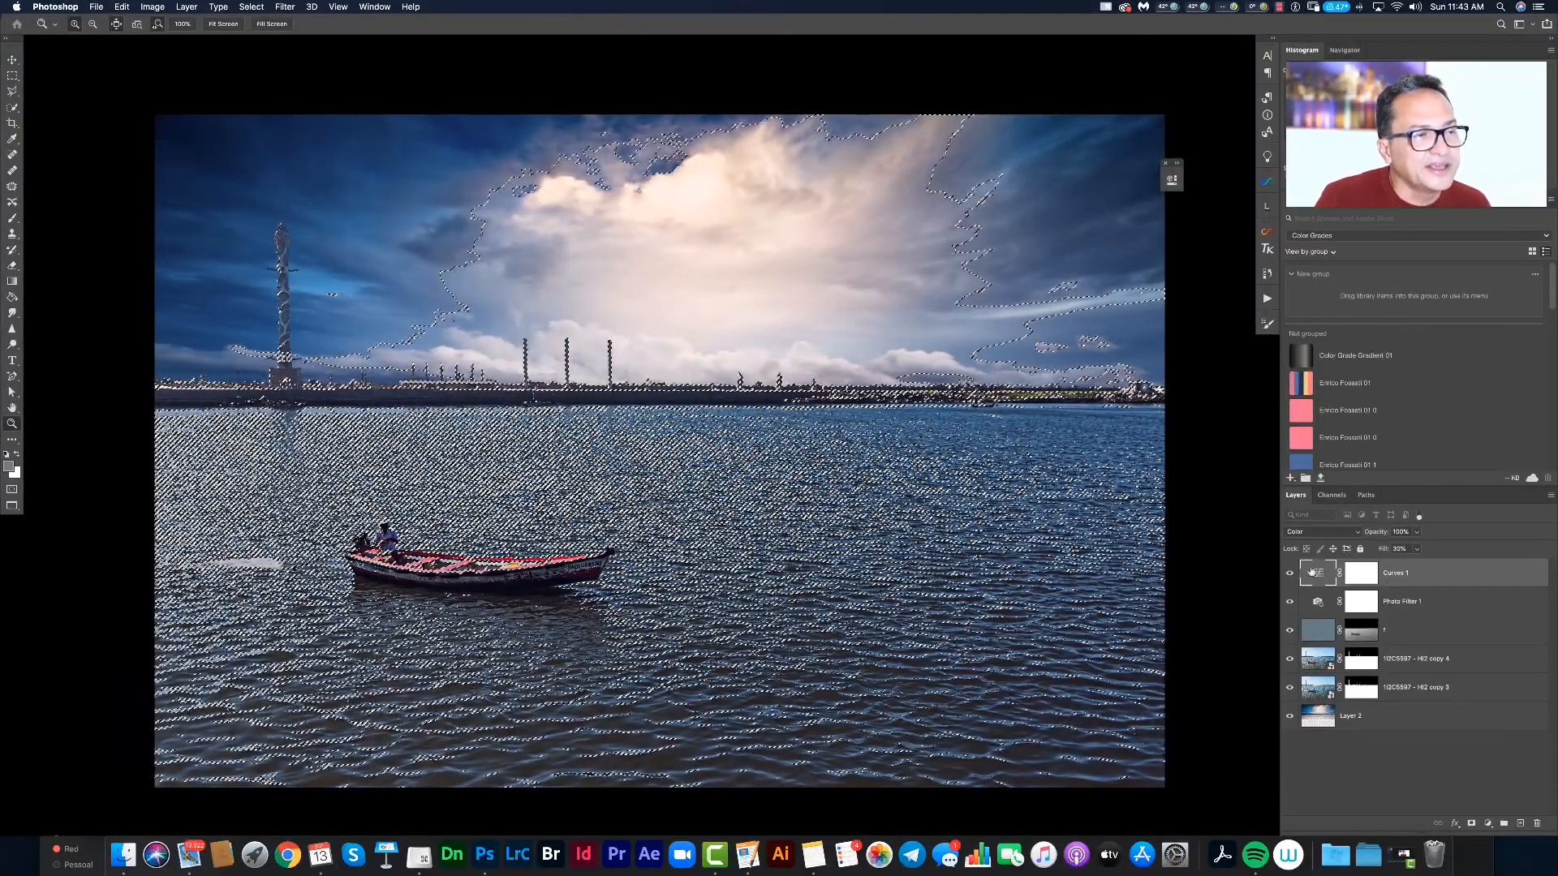
left_click(8, 466)
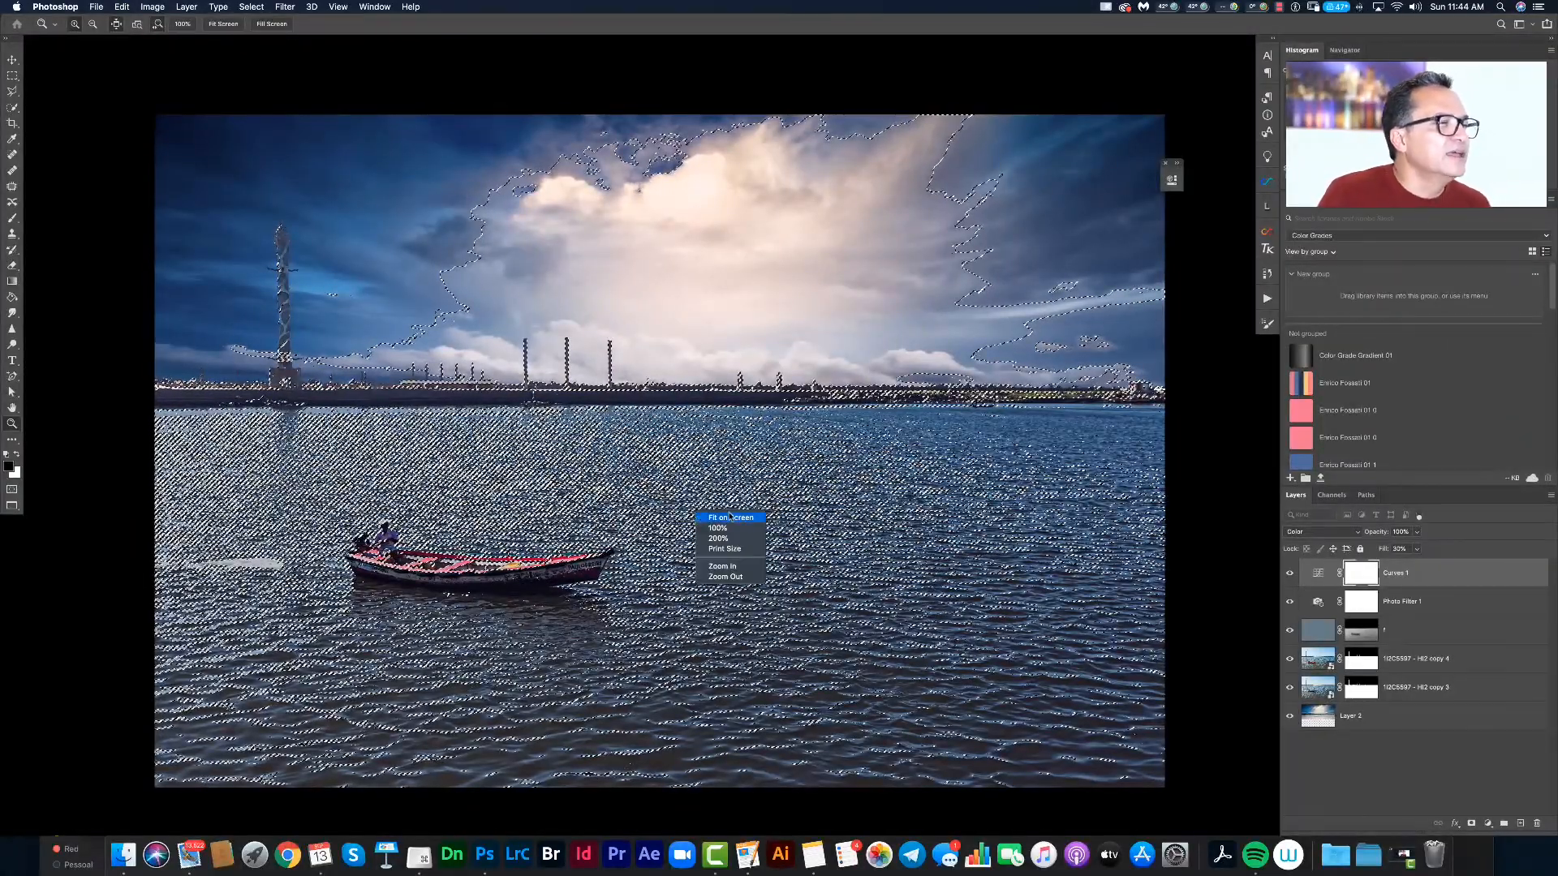
key("l")
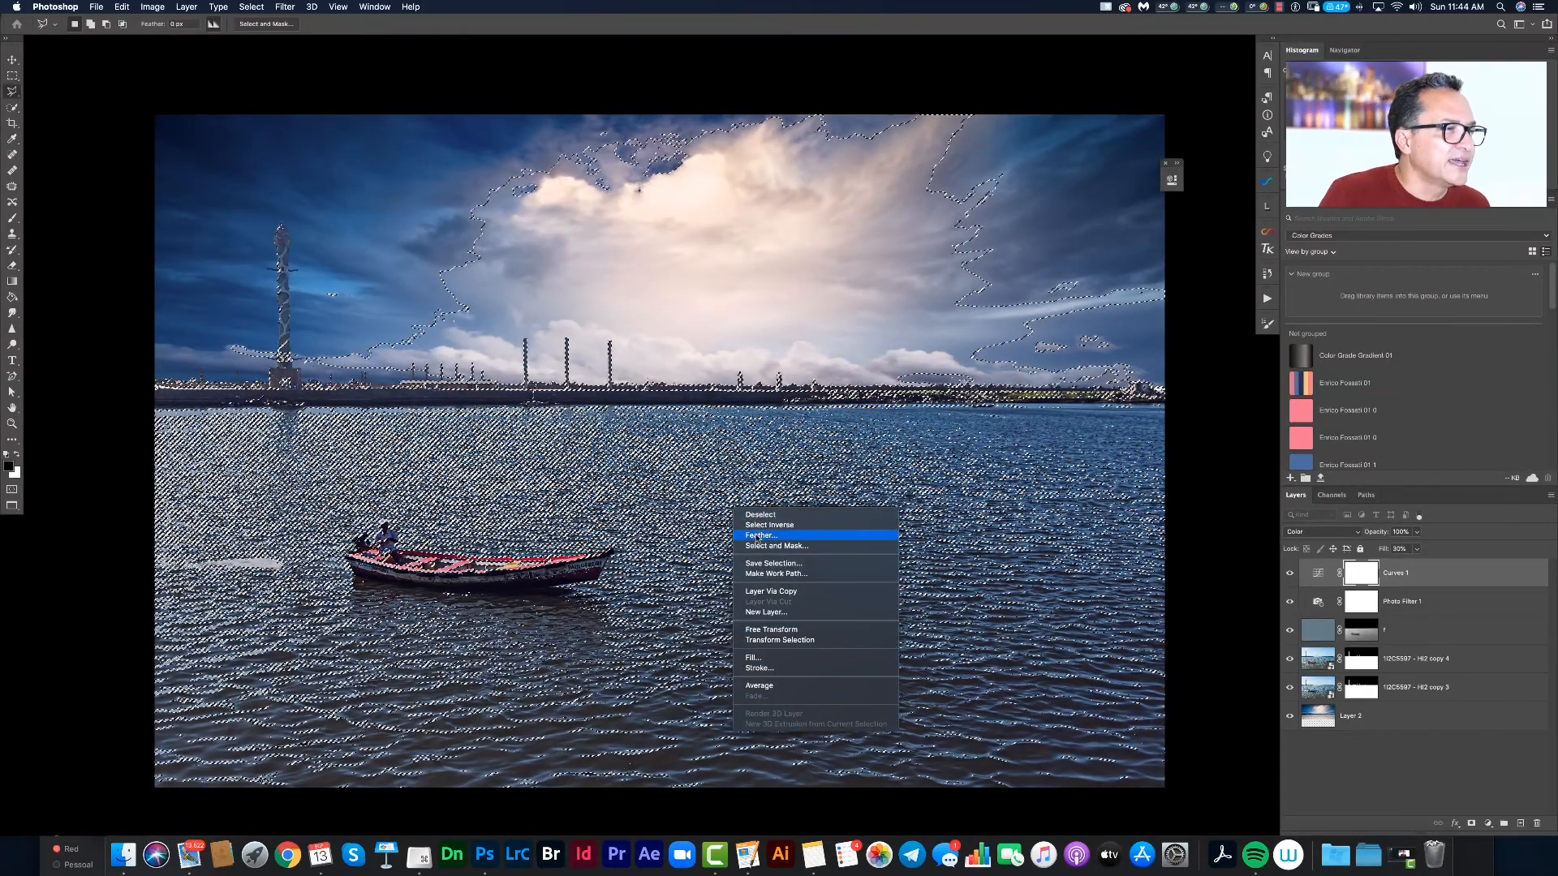
left_click(757, 536)
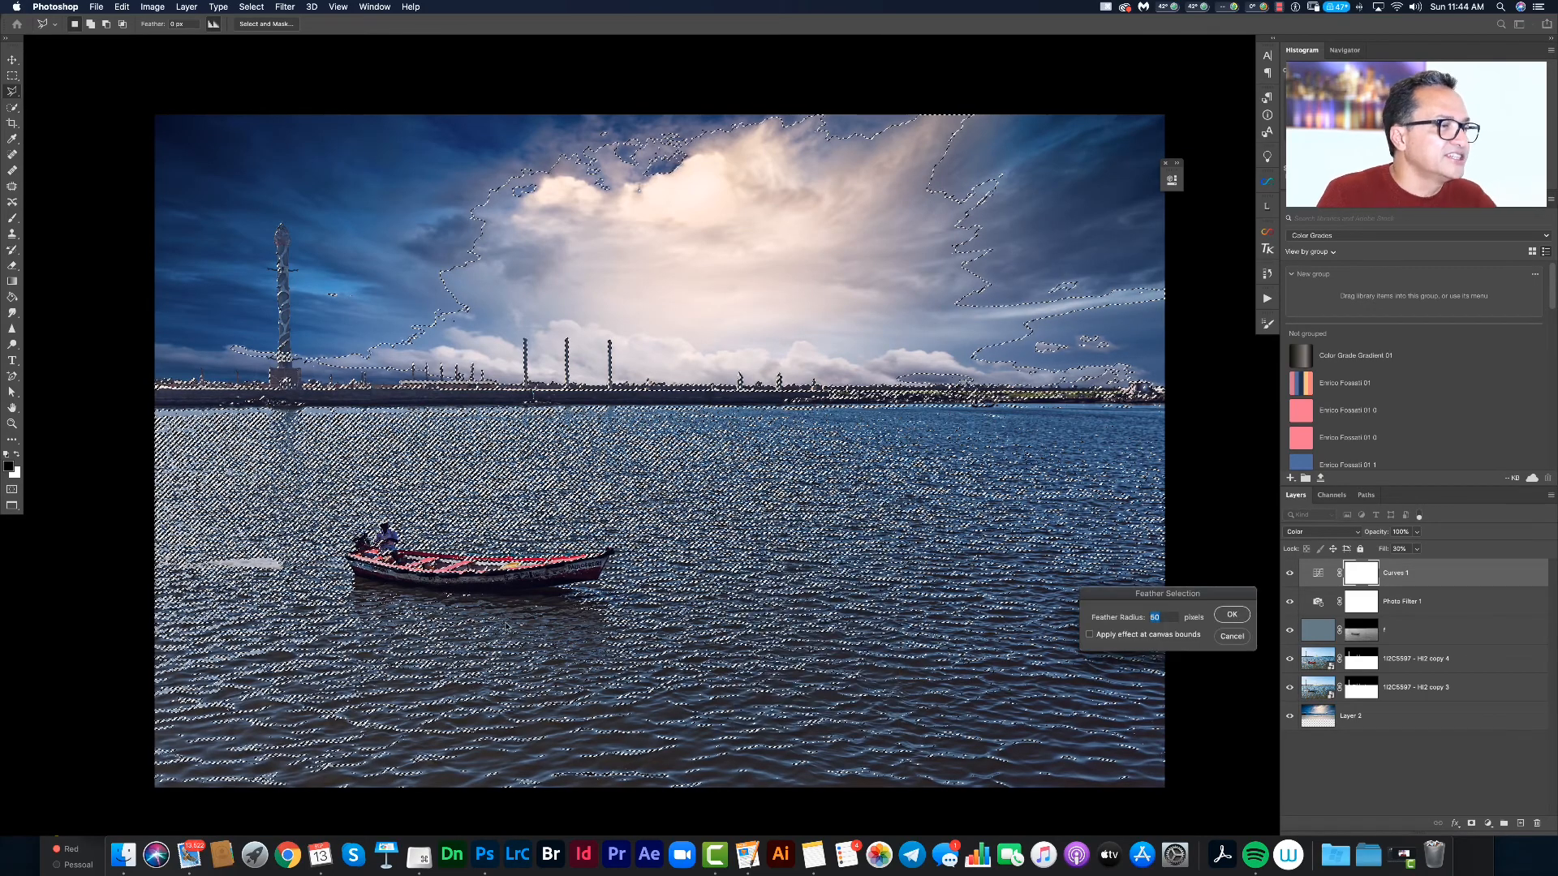
type("15")
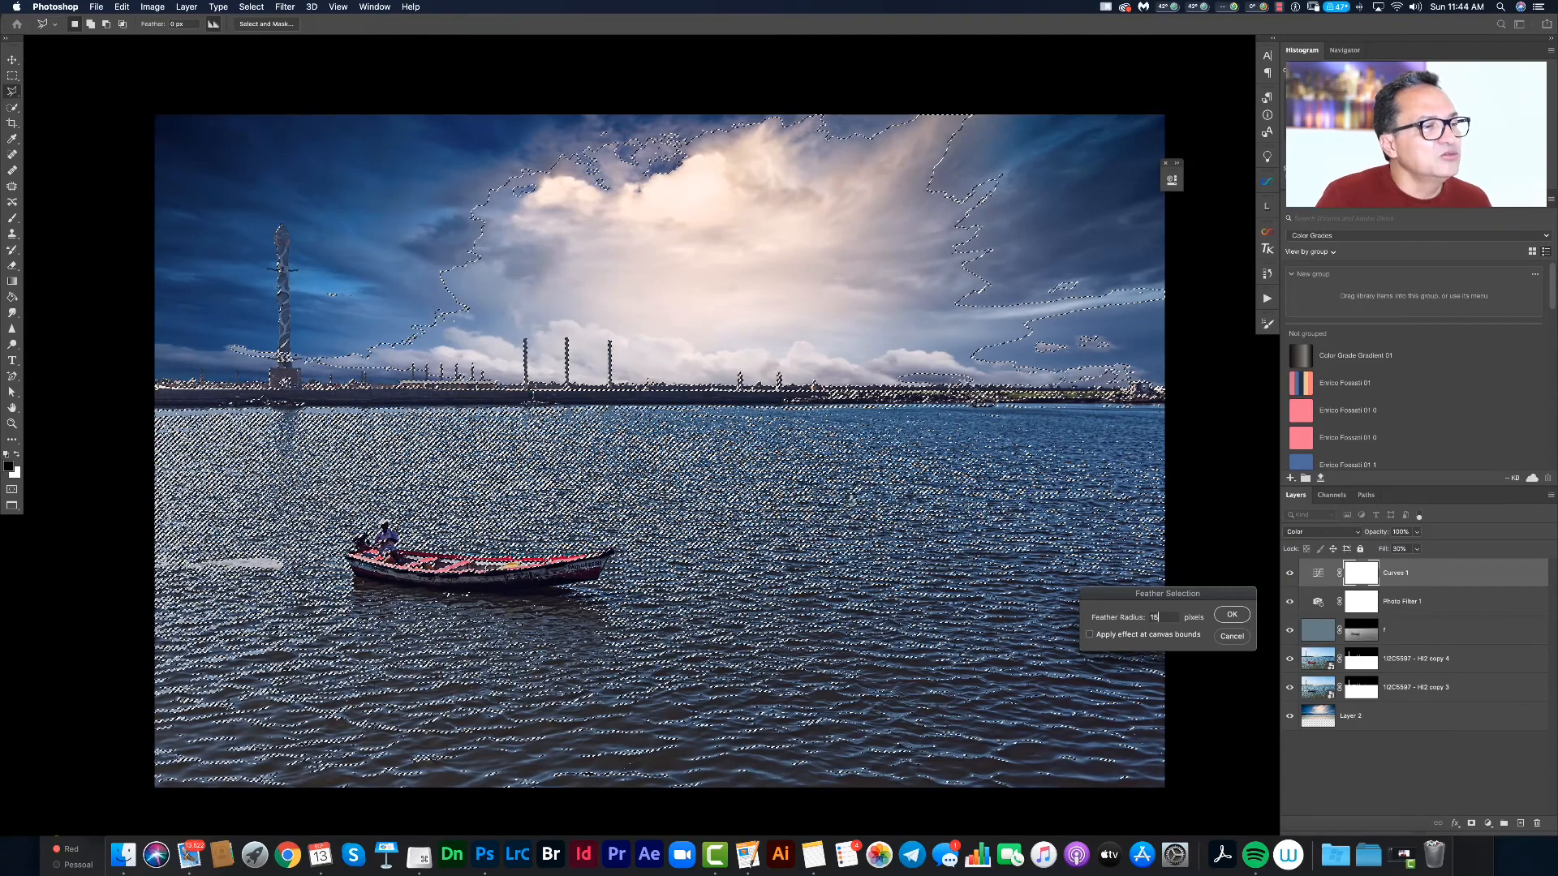
key("Return")
- Paint black over the boat on the Curves 1 mask within the feathered selection, then deselect
key("b")
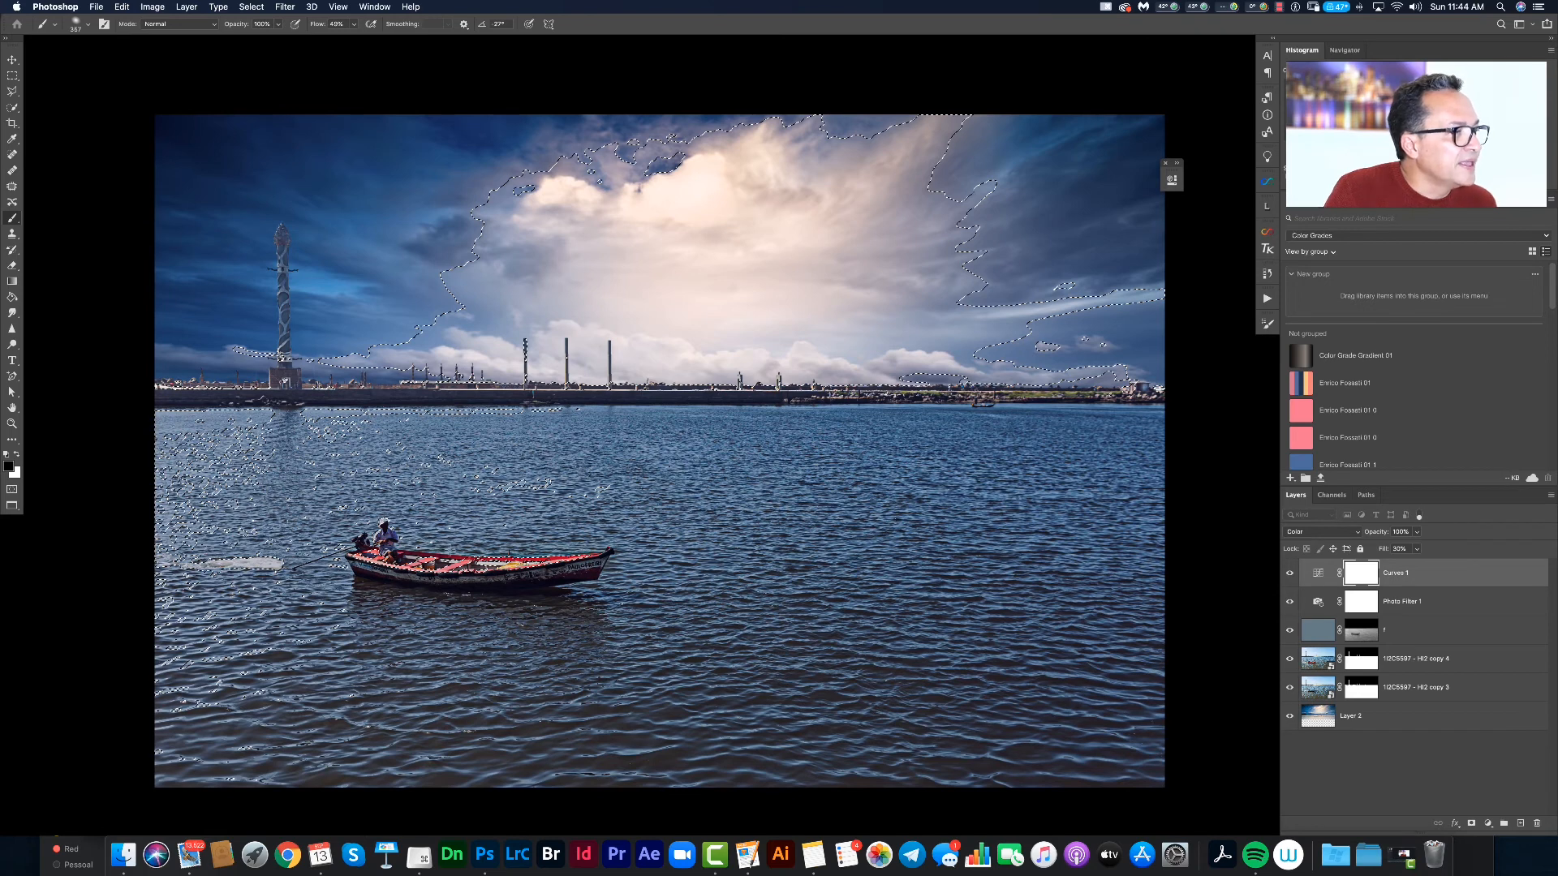
left_click_drag(369, 562, 602, 571)
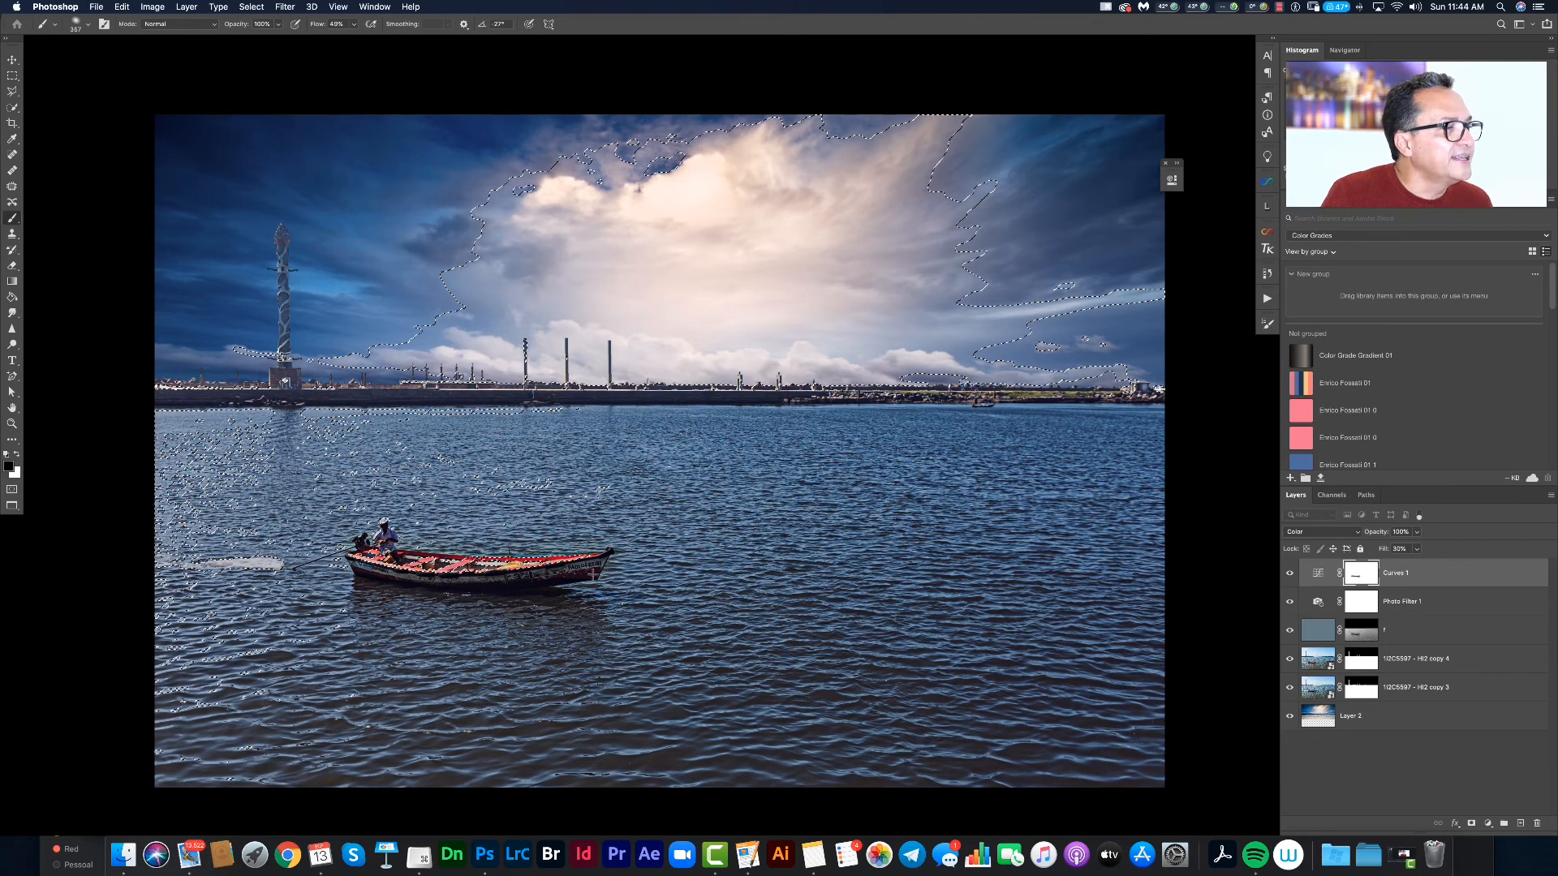
key("super+d")
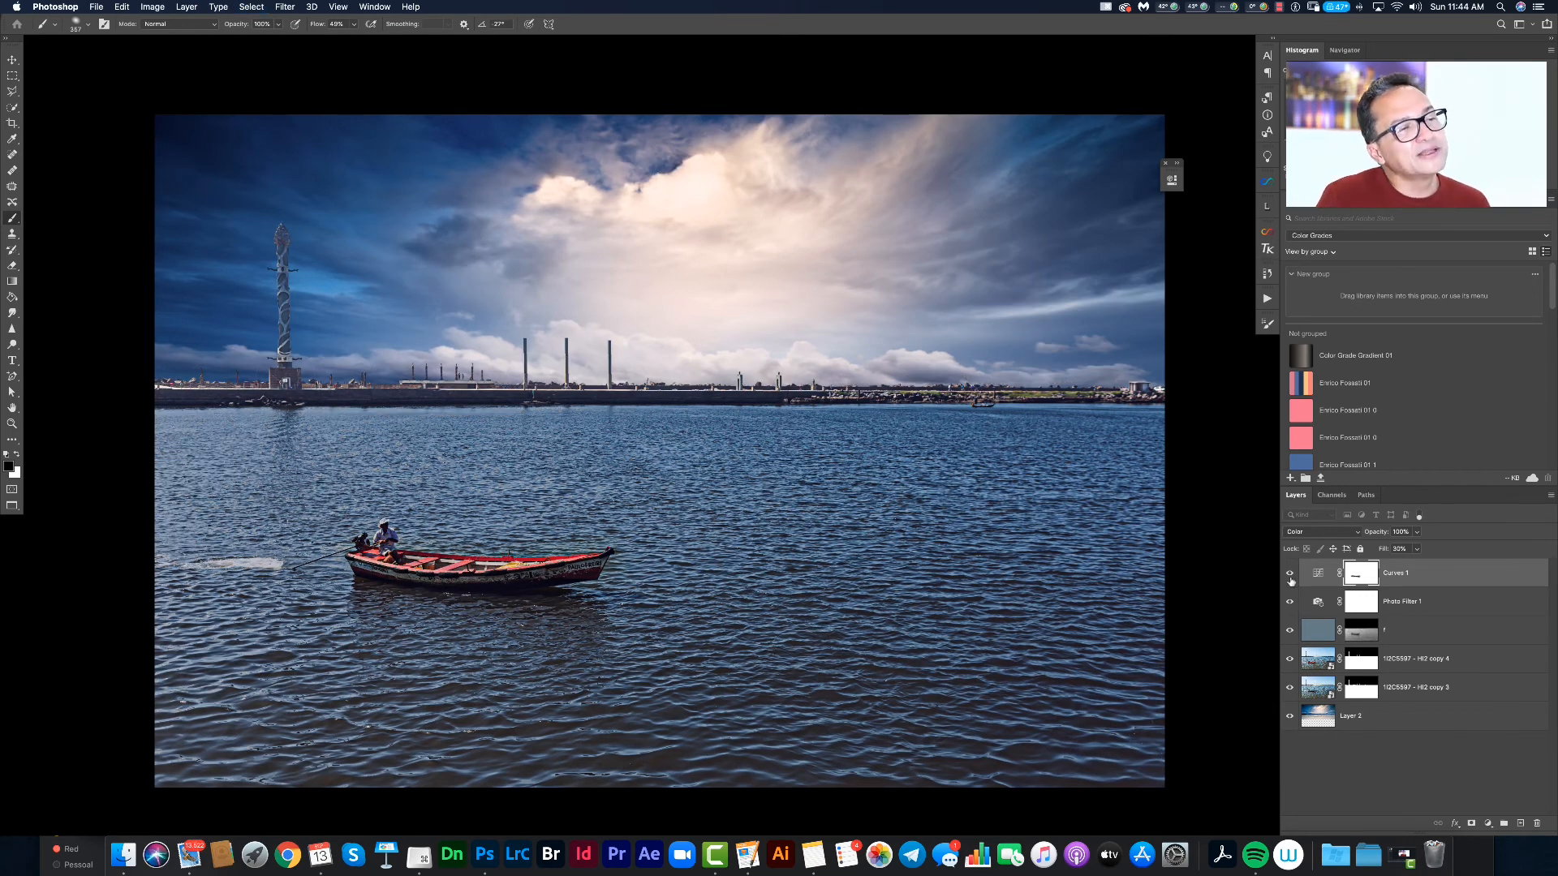
- Display the Curves 1 mask alone, clean up the spill around the boat shape with white brush strokes, and return to the image
left_click(1354, 577, "alt")
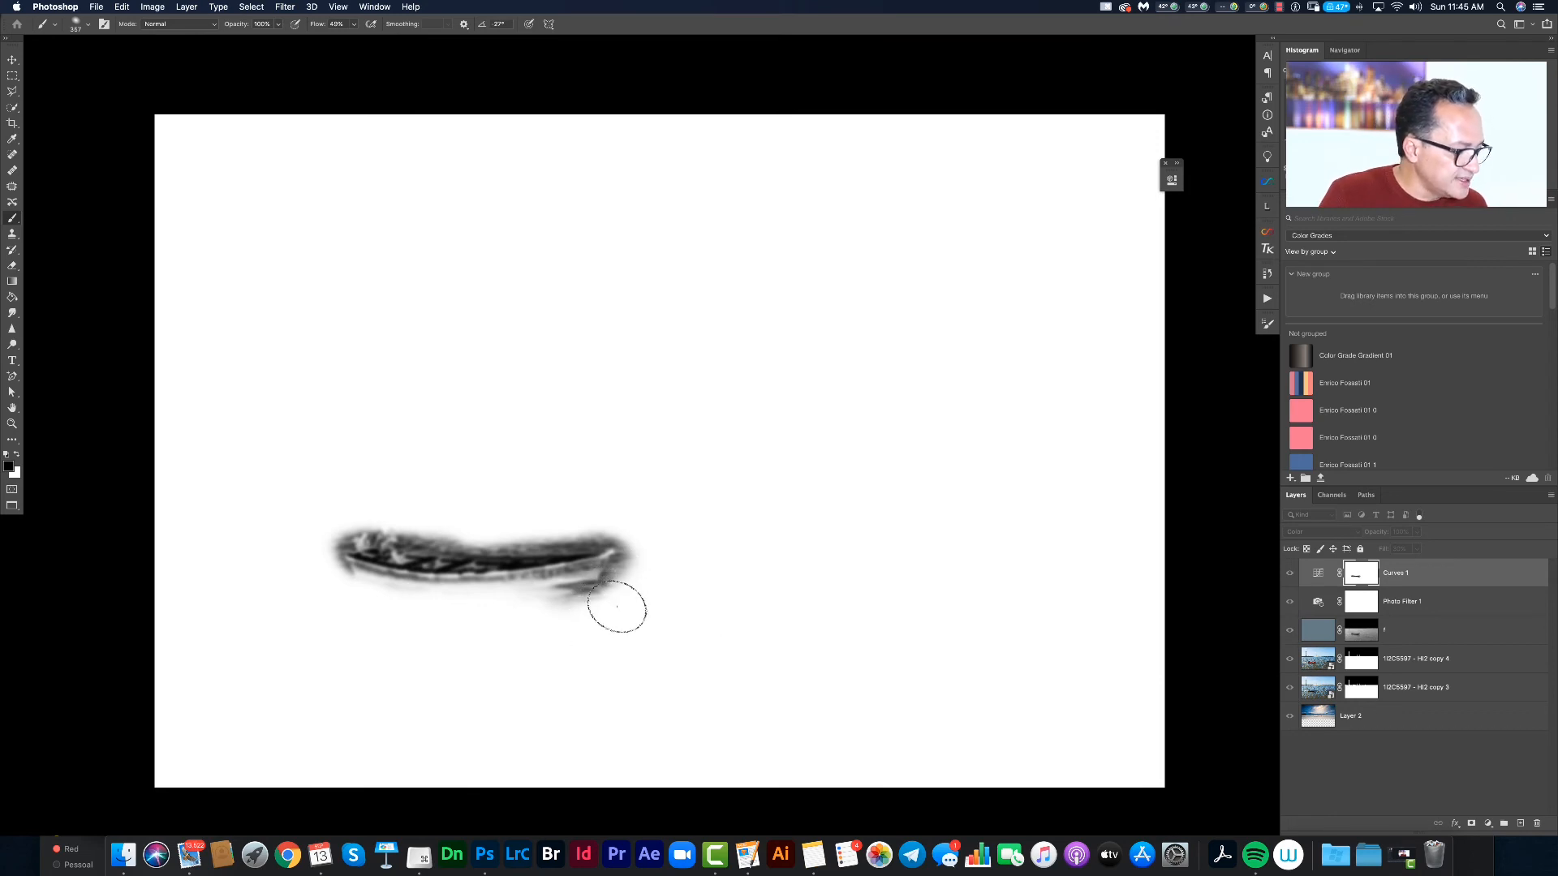
left_click_drag(640, 565, 615, 615)
key("x")
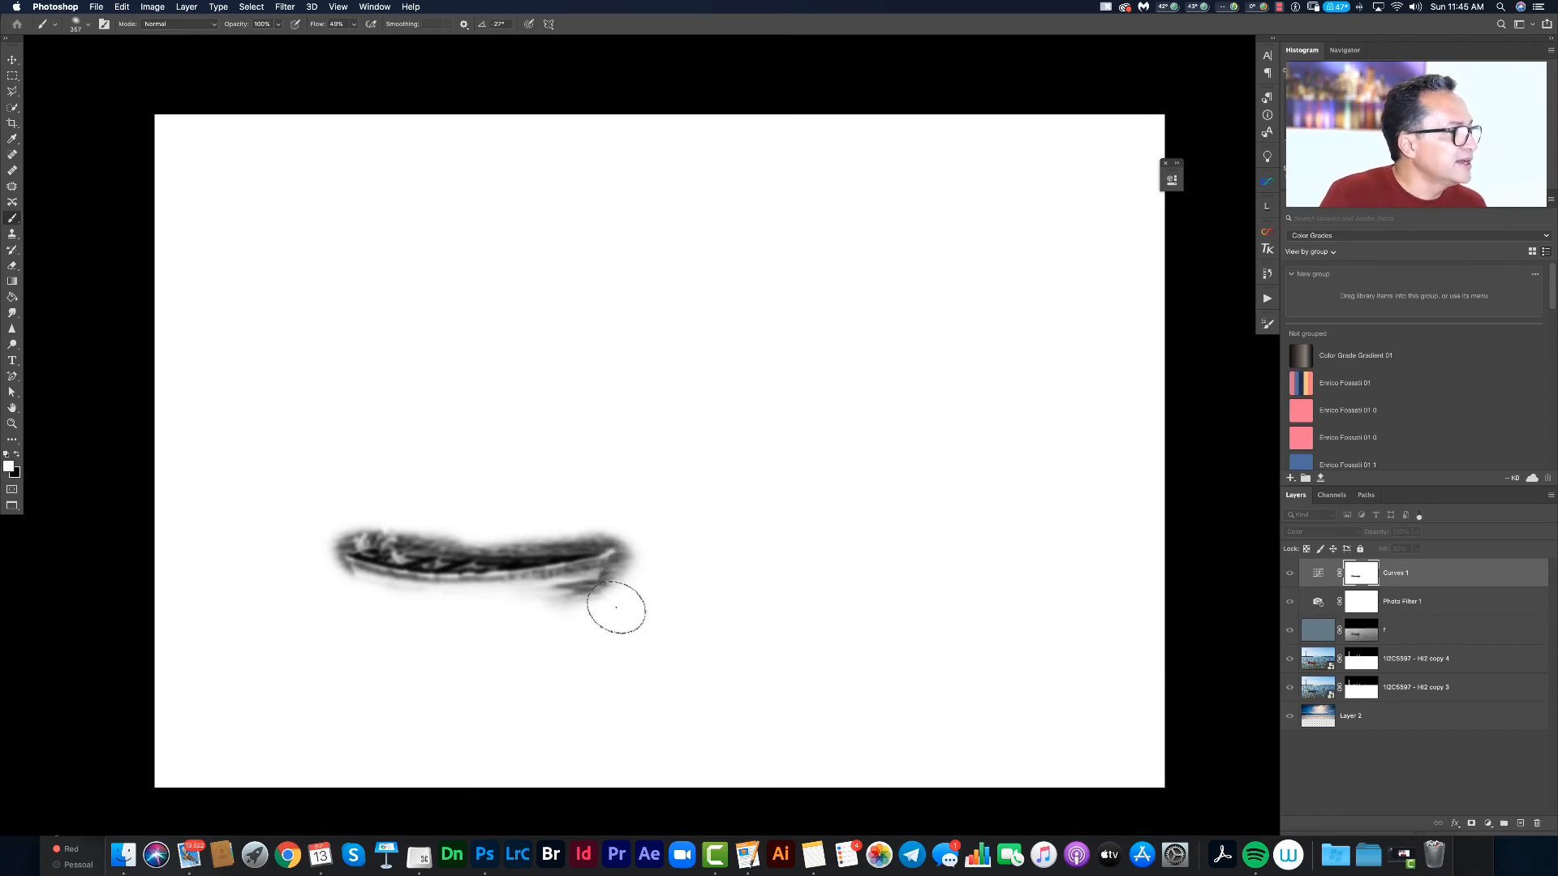
mouse_move(622, 550)
left_mouse_down()
mouse_move(597, 593)
mouse_move(568, 592)
left_mouse_up()
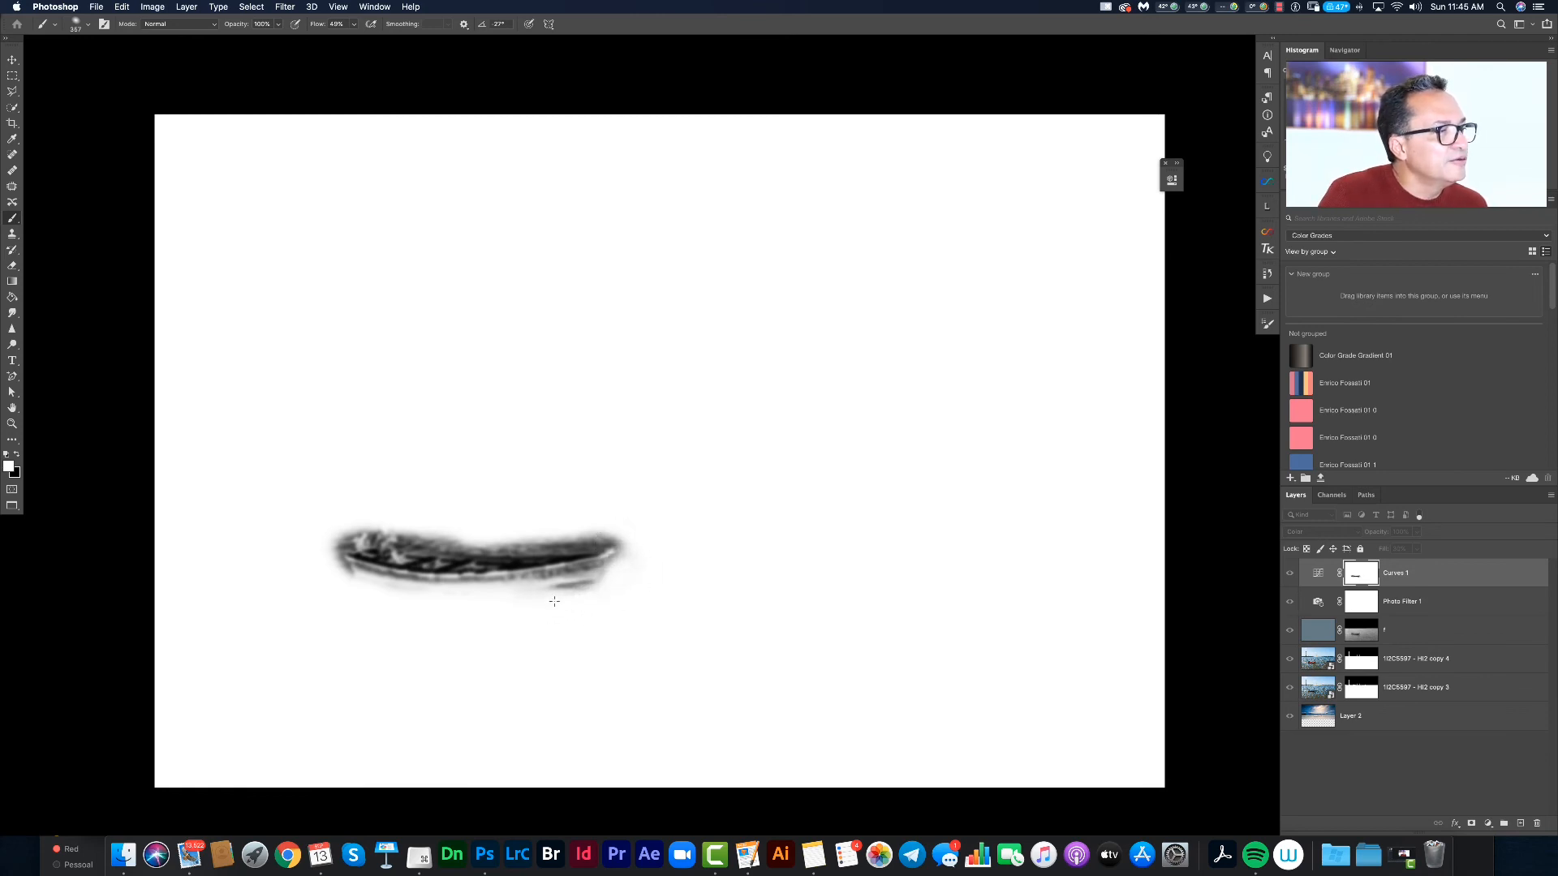
left_click_drag(416, 521, 626, 522)
left_click_drag(327, 535, 349, 572)
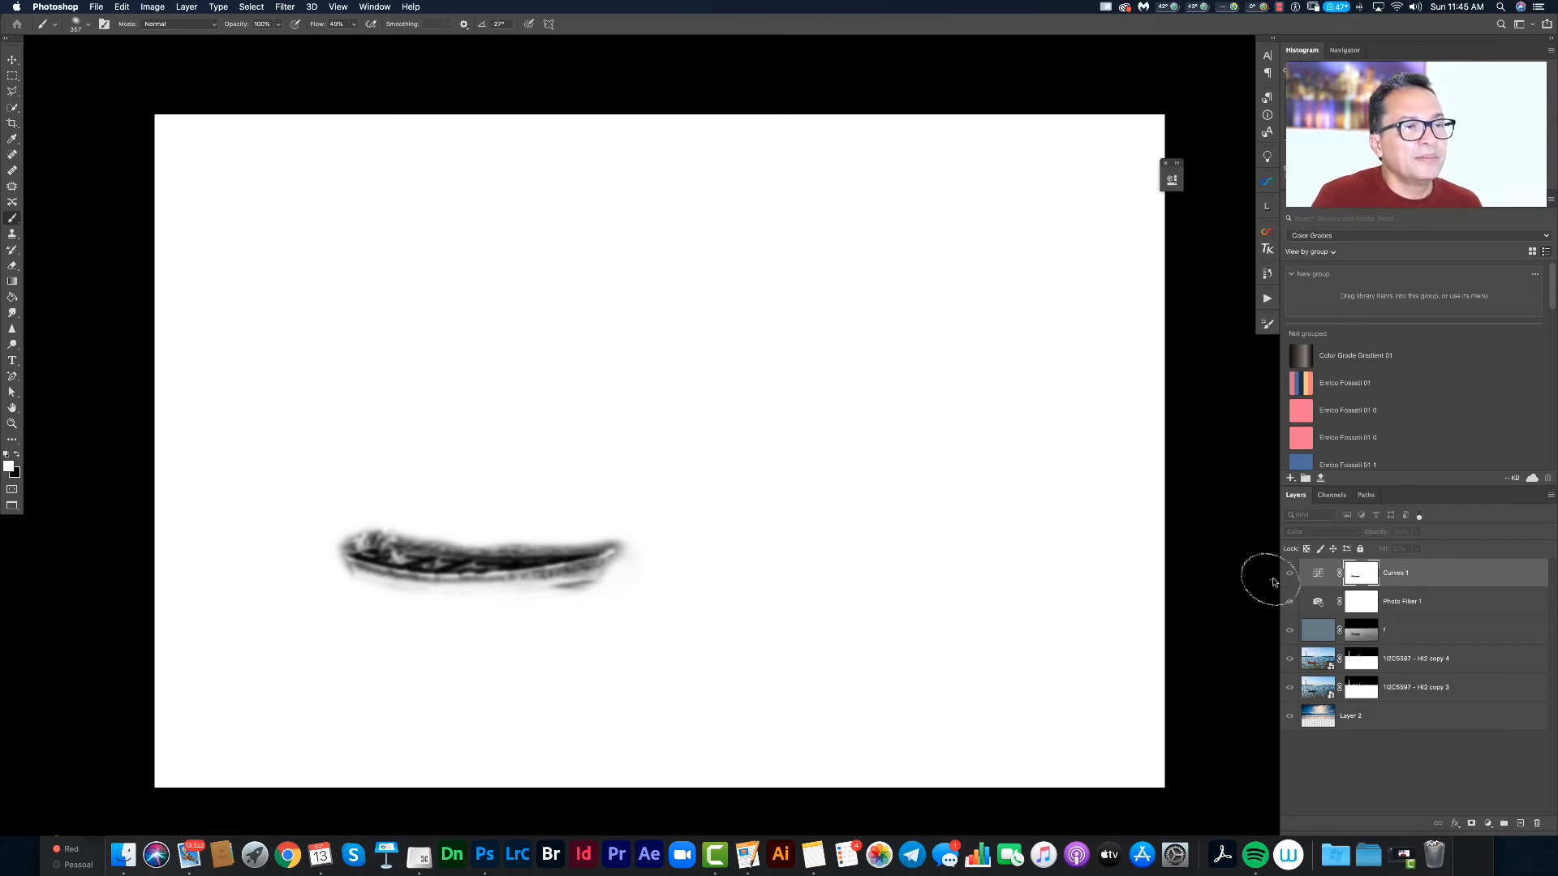
left_click(1317, 574)
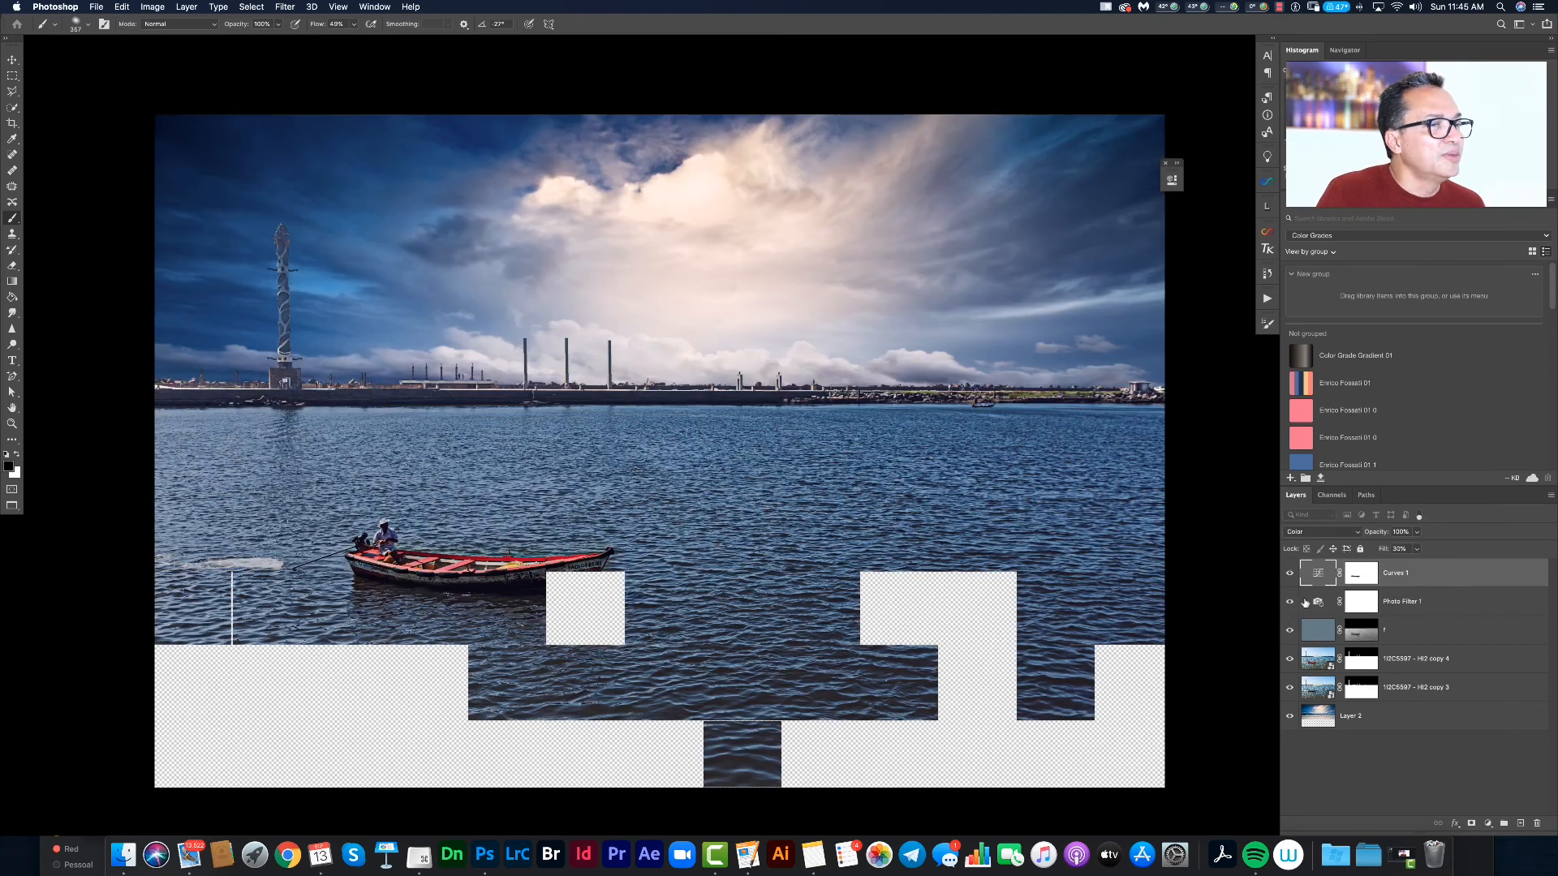